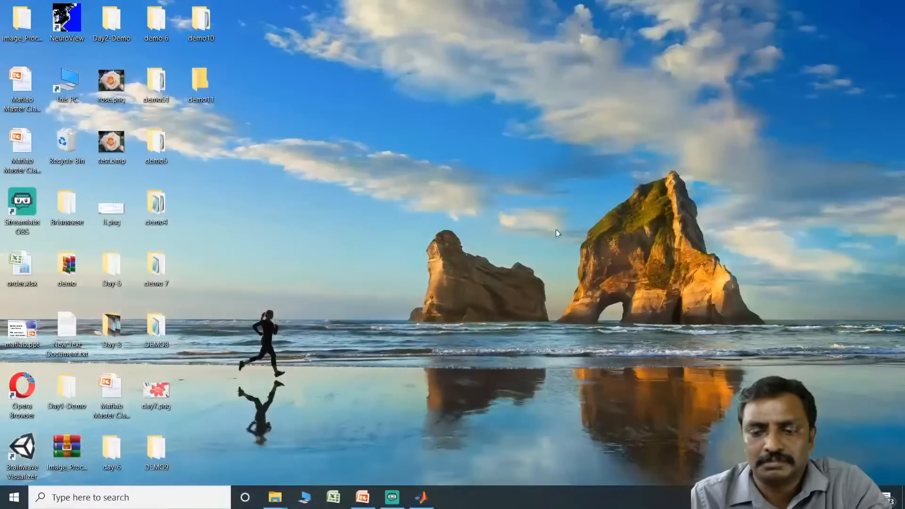
# Step: Change MATLAB's current folder to the demo11 folder on the Desktop with a cd command
pyautogui.click(428, 500)
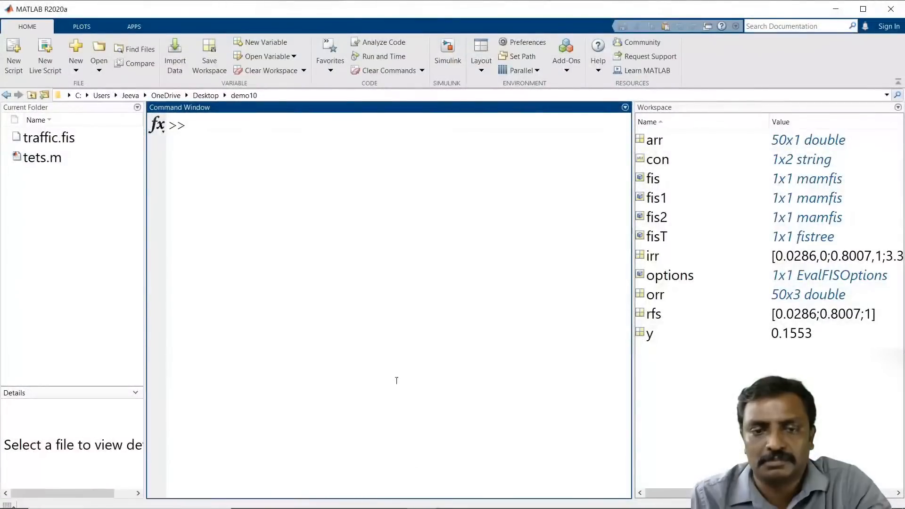
pyautogui.write('cd')
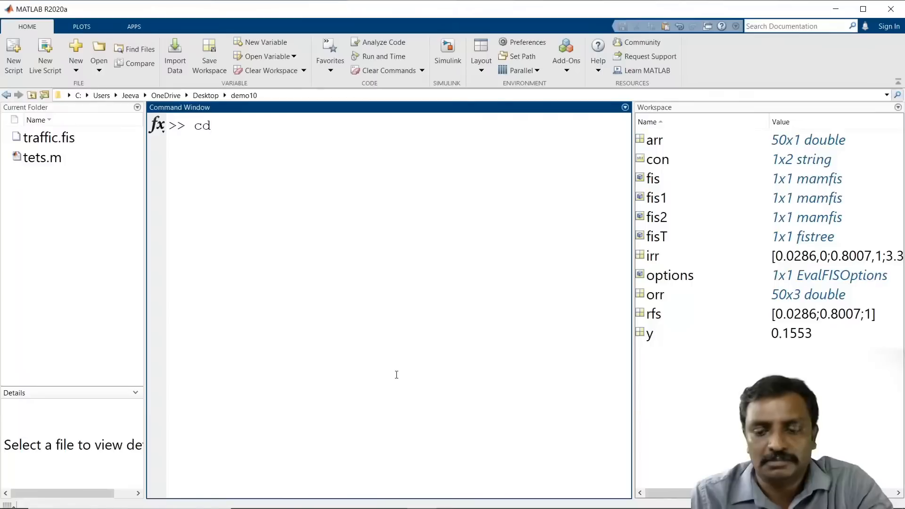
pyautogui.write(" '")
pyautogui.write('C:\\Users\\Jeeva\\OneDrive\\Desktop\\demo11')
pyautogui.write("'")
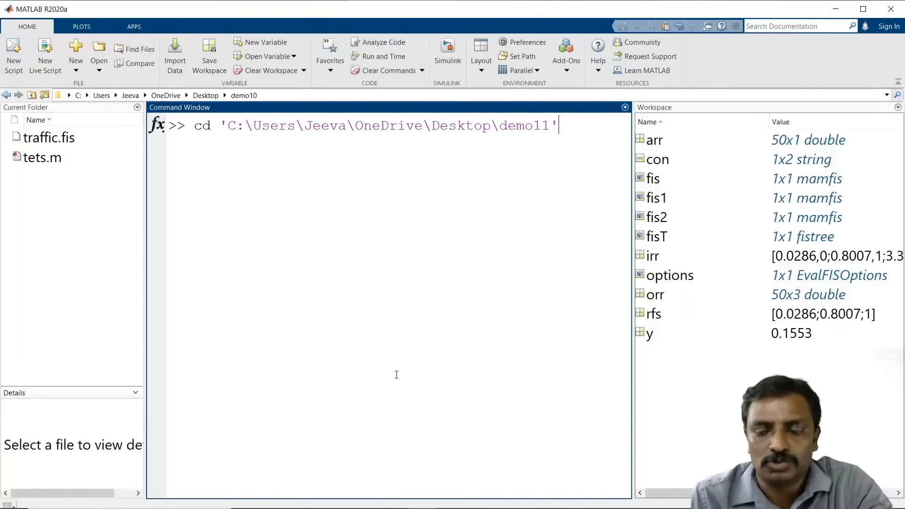
pyautogui.press('Return')
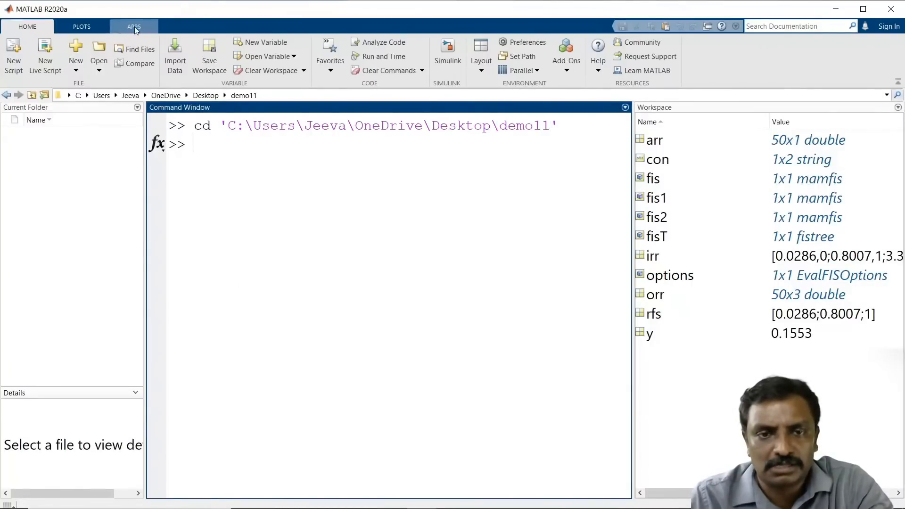
# Step: Set both the desktop code font and desktop text font sizes to 24 in Preferences and apply them
pyautogui.click(521, 43)
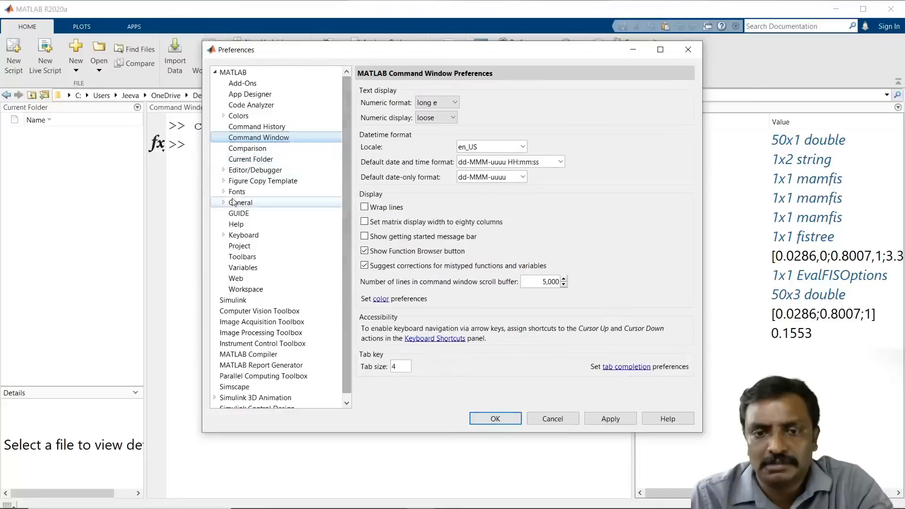
pyautogui.click(236, 192)
pyautogui.doubleClick(662, 113)
pyautogui.write('2')
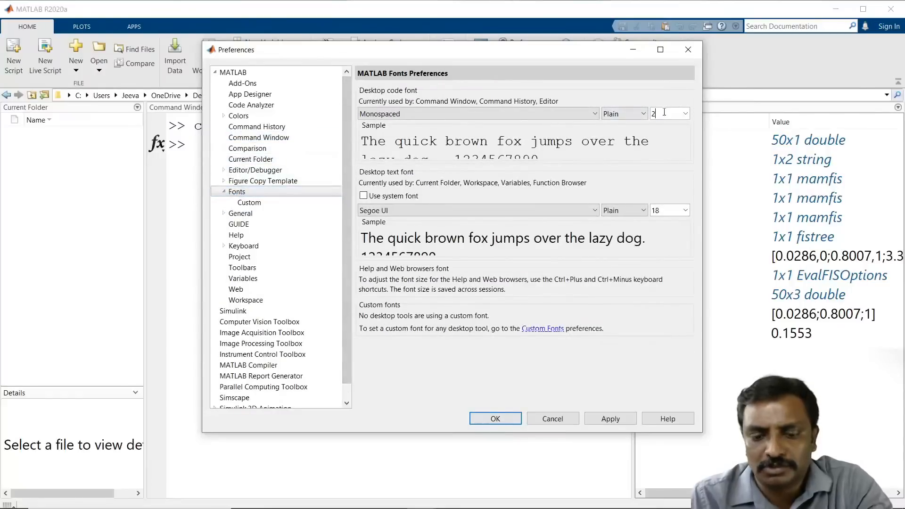
pyautogui.write('4')
pyautogui.doubleClick(662, 210)
pyautogui.write('24')
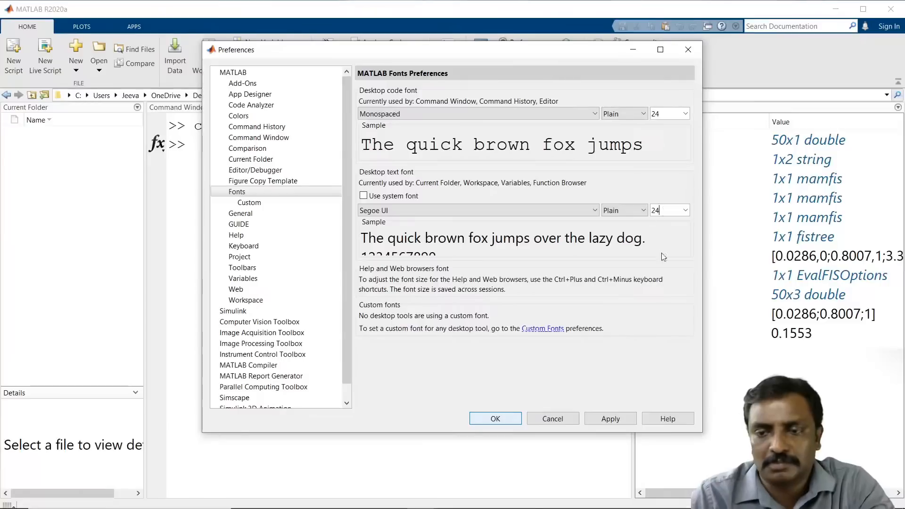
pyautogui.click(608, 418)
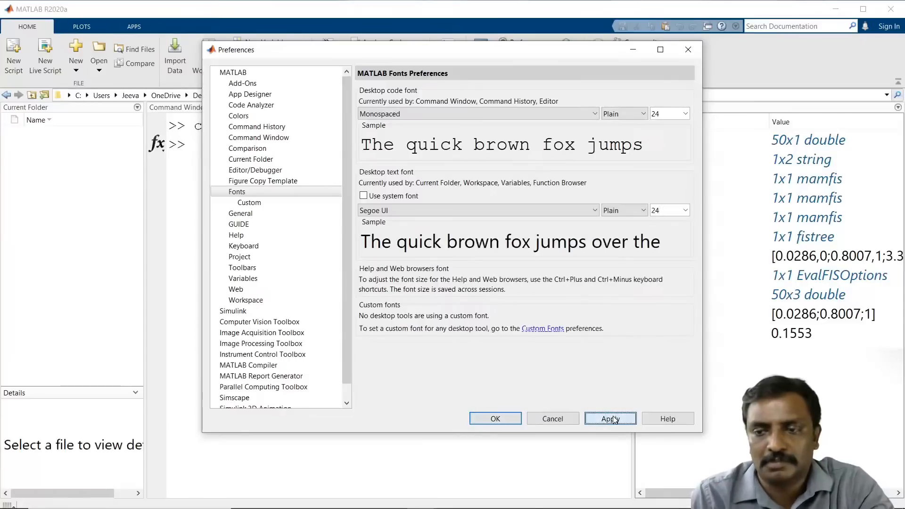
pyautogui.click(492, 418)
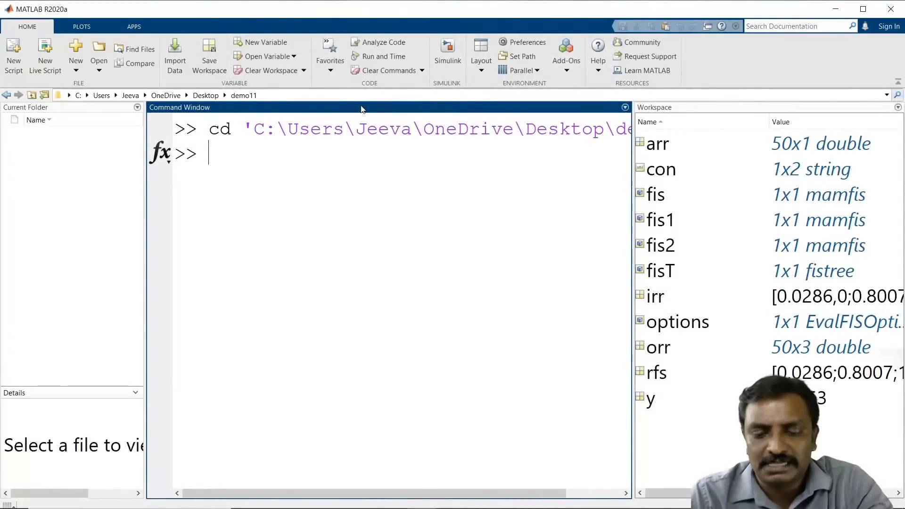
# Step: Launch the Fuzzy Logic Designer with the fuzzy command and maximize its window
pyautogui.write('fuzzy')
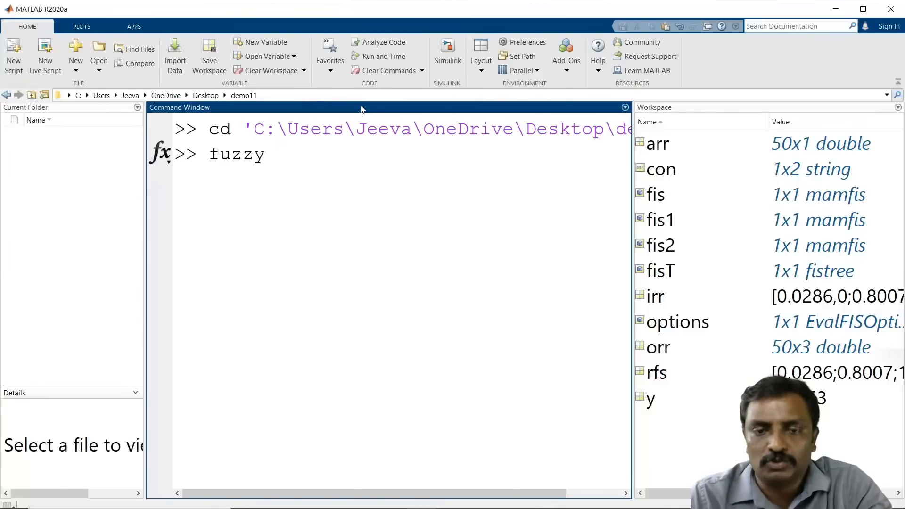
pyautogui.press('Return')
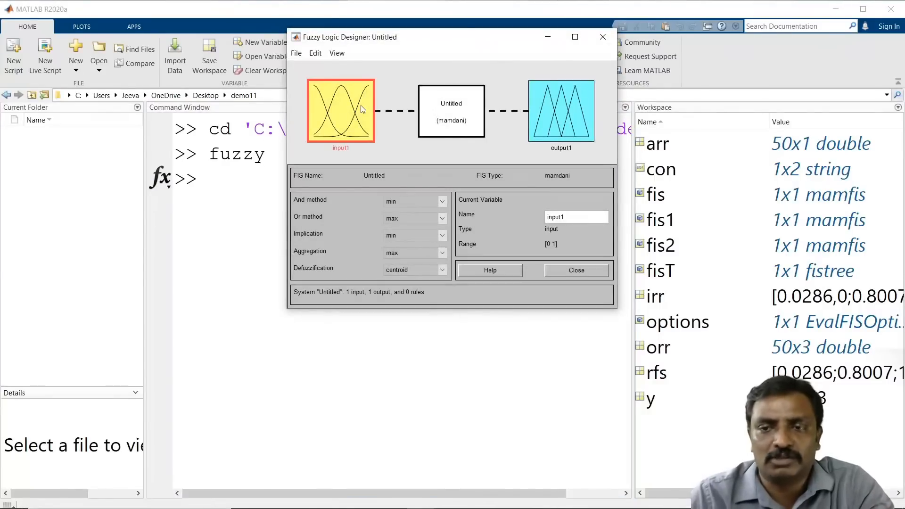
pyautogui.click(575, 37)
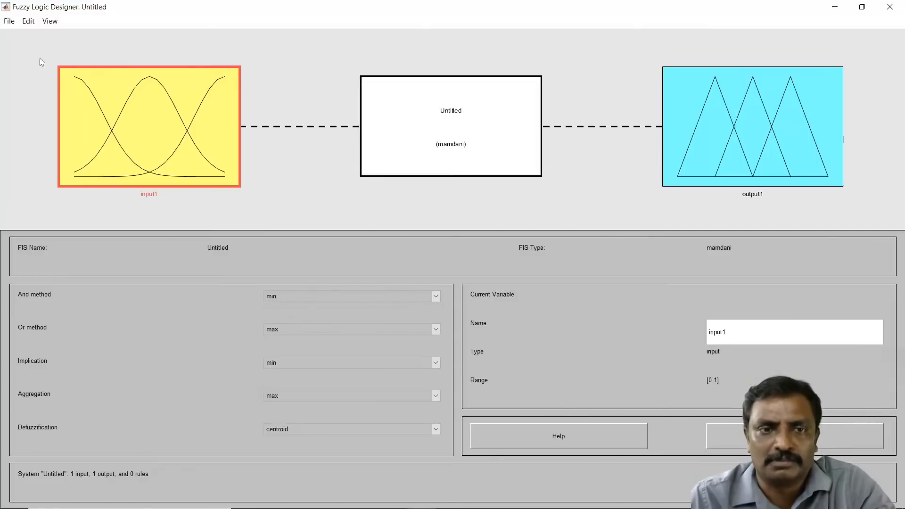
pyautogui.click(7, 24)
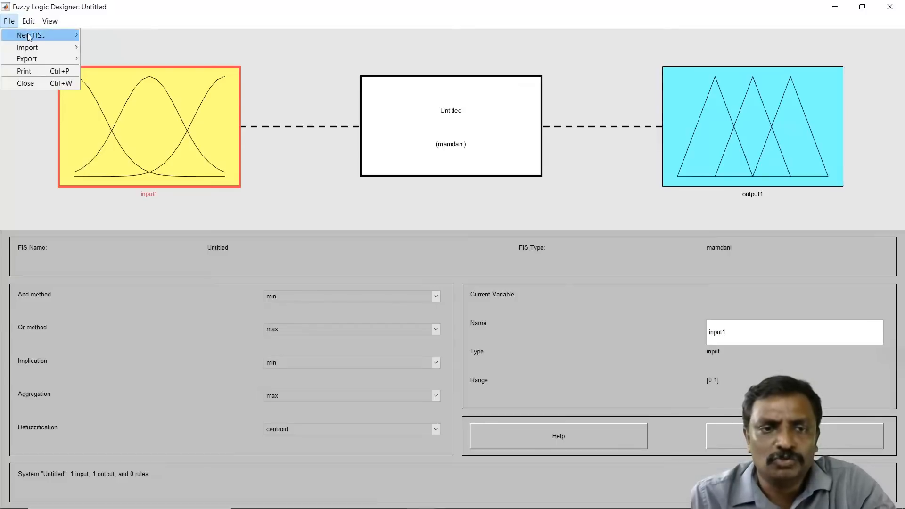
pyautogui.moveTo(27, 34)
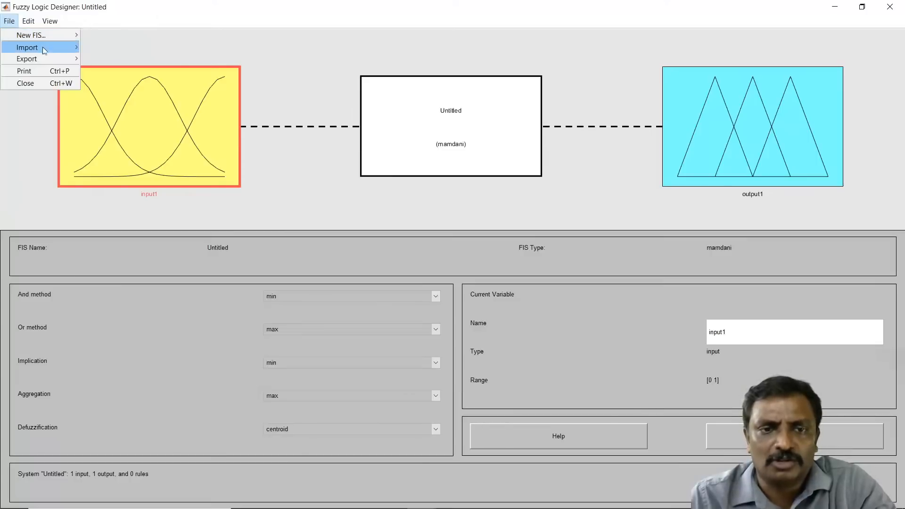
pyautogui.moveTo(44, 51)
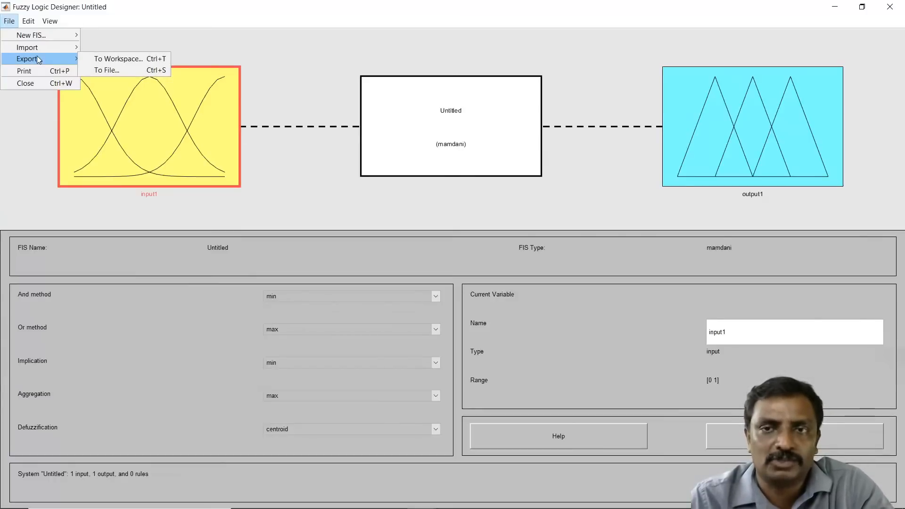
pyautogui.click(832, 8)
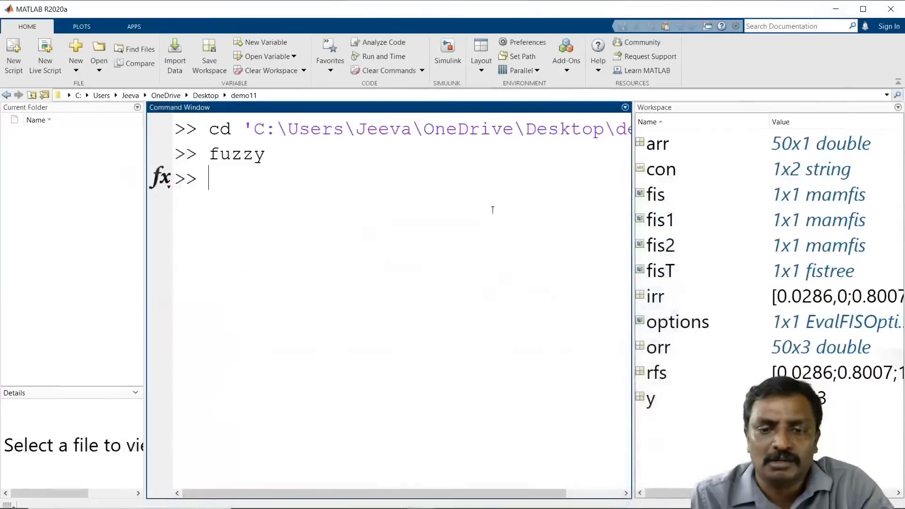
# Step: Recall the earlier fis1 = mamfis command with 2 inputs and 1 output from history and run it
pyautogui.write('fs')
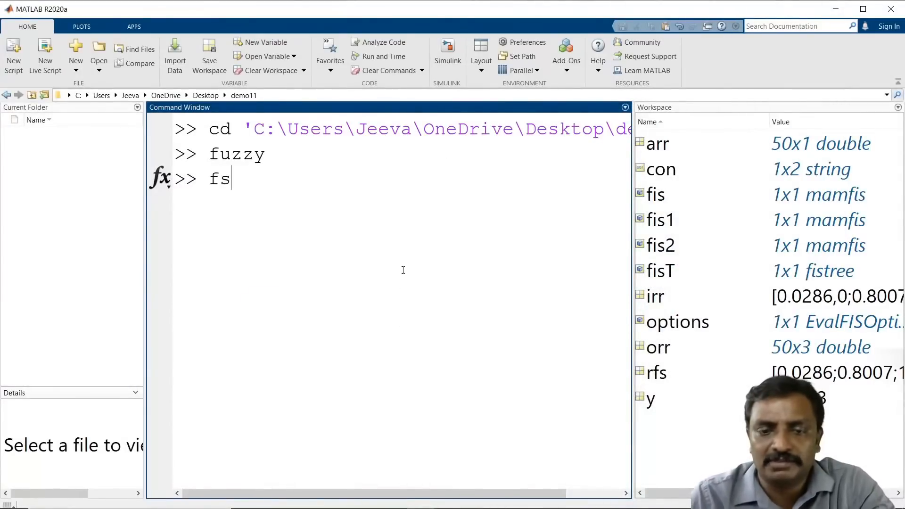
pyautogui.press('BackSpace')
pyautogui.write('is')
pyautogui.press('Up')
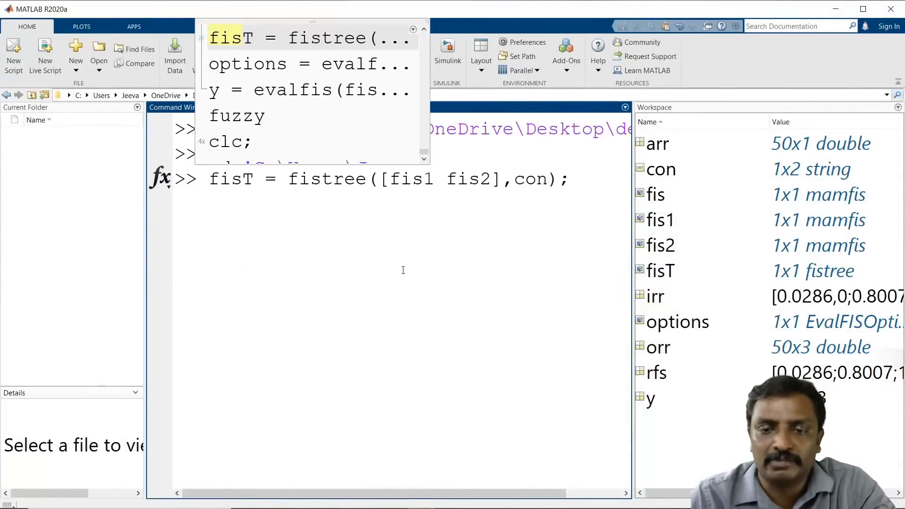
pyautogui.press('Up')
pyautogui.press('Up')
pyautogui.press('BackSpace')
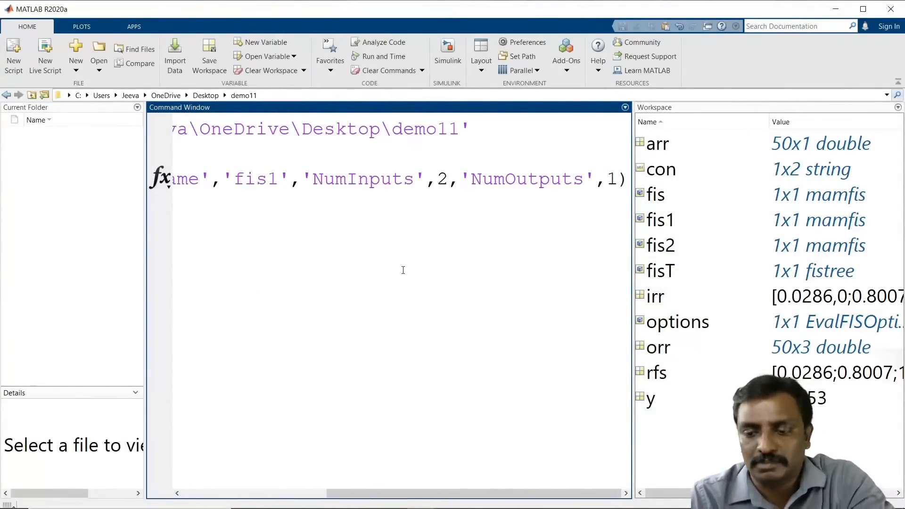
pyautogui.press('Return')
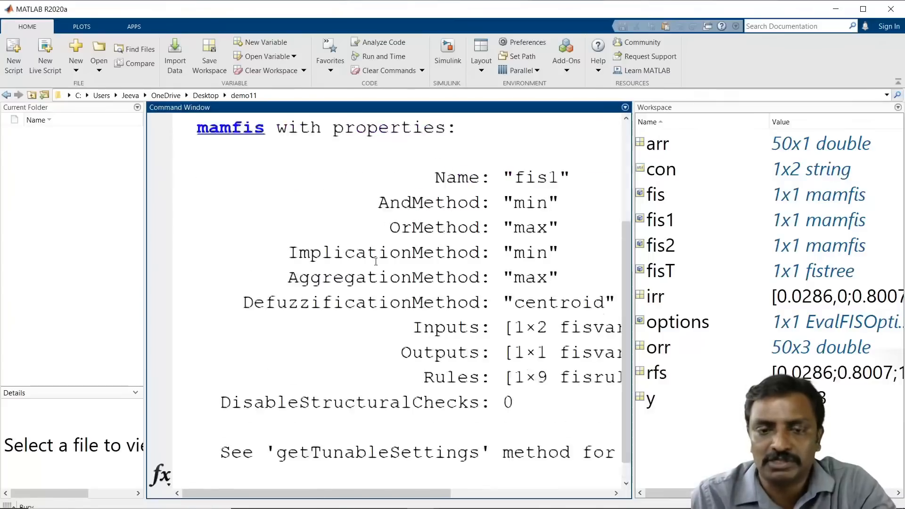
# Step: Clear the command window and display the help for readfis
pyautogui.write('clc')
pyautogui.press('Return')
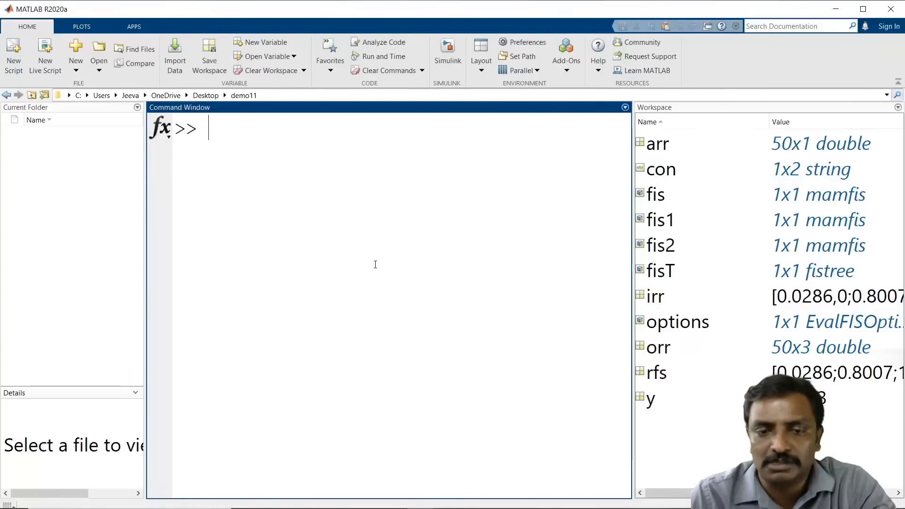
pyautogui.write('help')
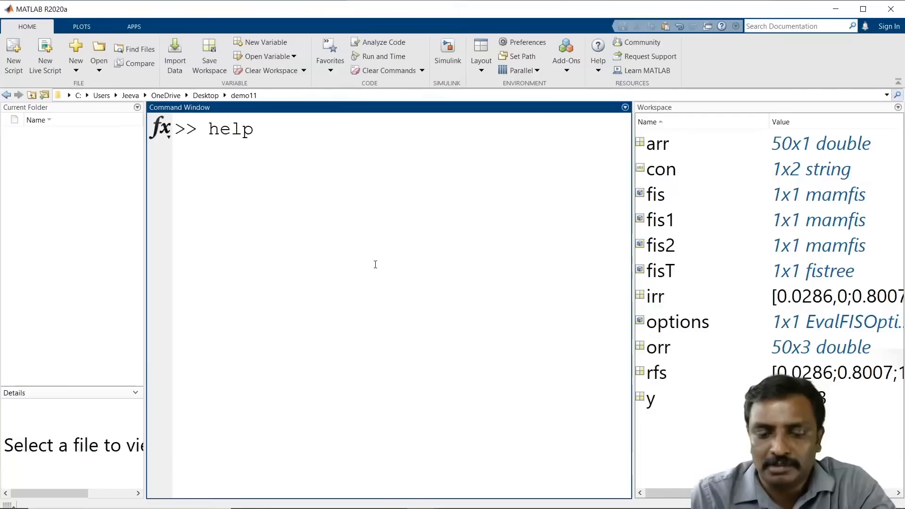
pyautogui.write(' readfis')
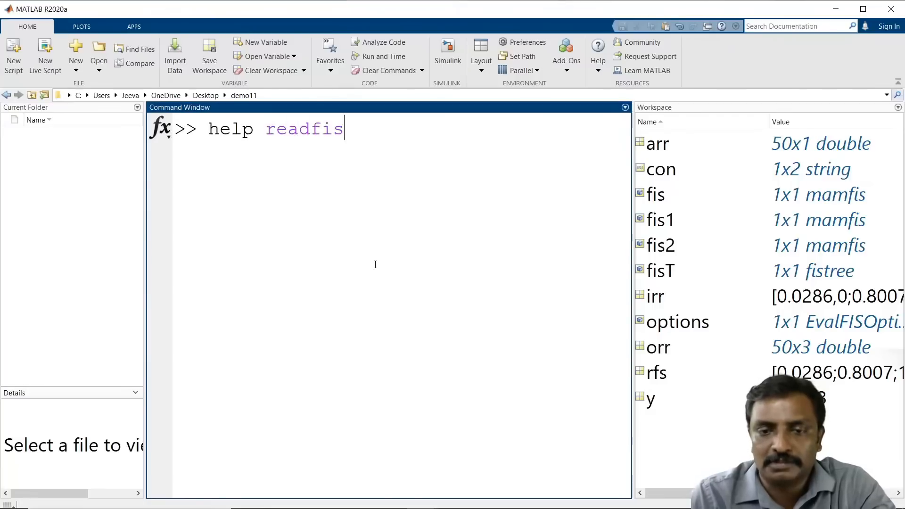
pyautogui.press('Return')
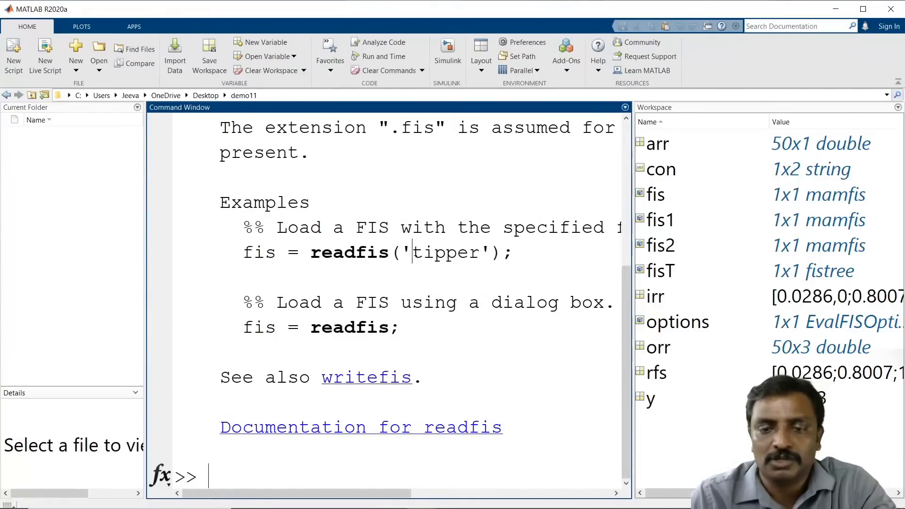
# Step: Copy the readfis('tipper') example line from the help, clear the window and run it
pyautogui.tripleClick(416, 253)
pyautogui.hotkey('ctrl', 'c')
pyautogui.write('clc;')
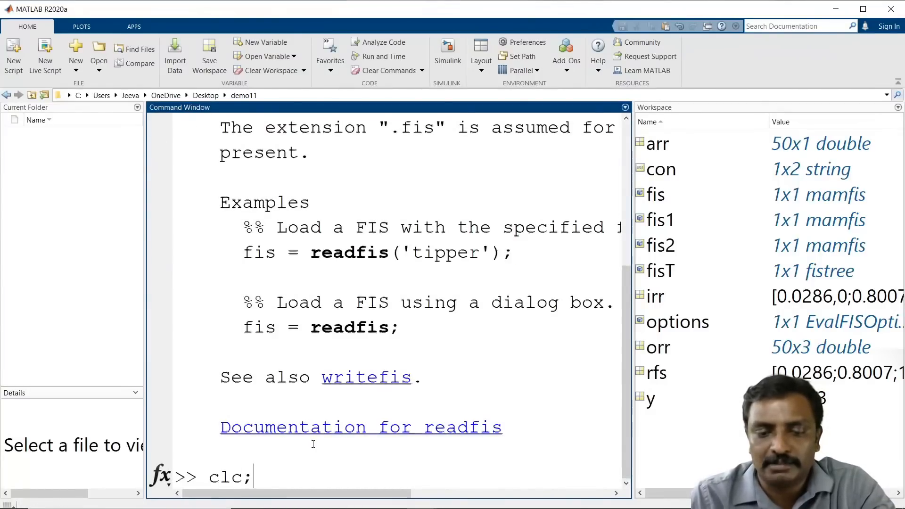
pyautogui.press('Return')
pyautogui.hotkey('ctrl', 'v')
pyautogui.press('Return')
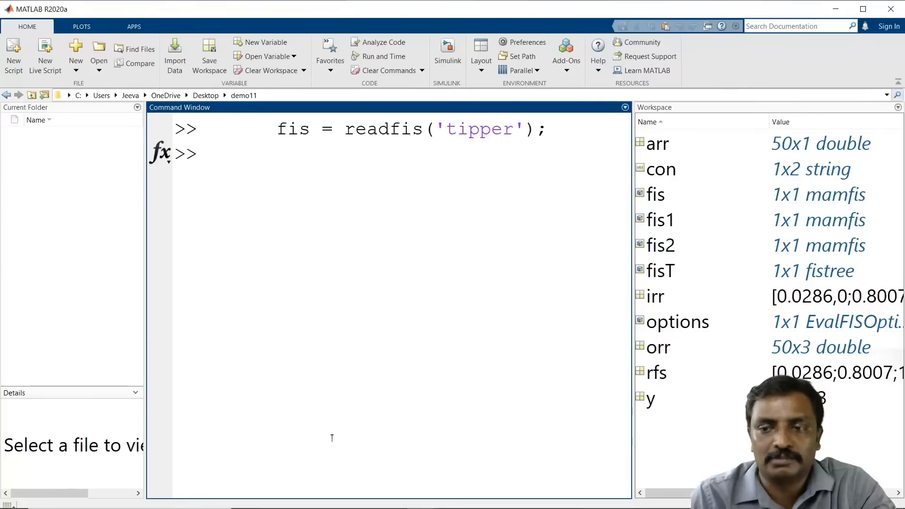
# Step: Clear the workspace and rerun fis = readfis('tipper'); from command history
pyautogui.write('clear;')
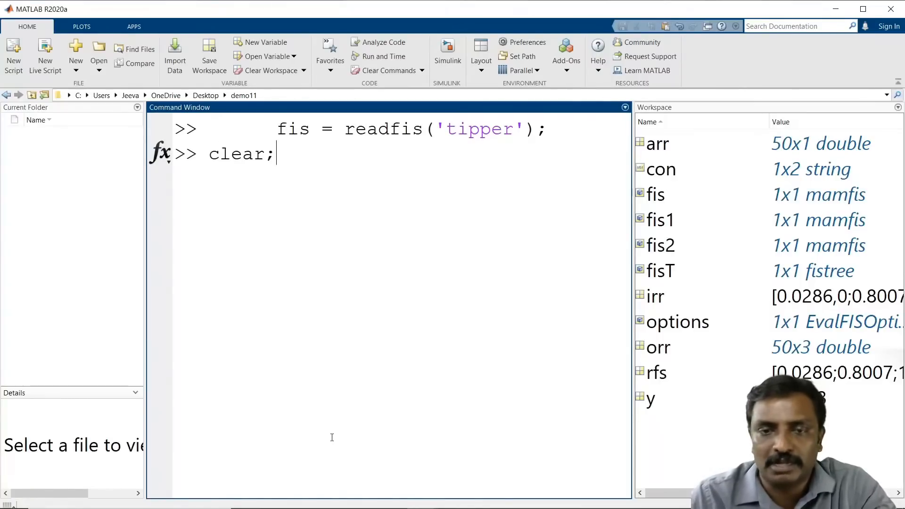
pyautogui.press('Return')
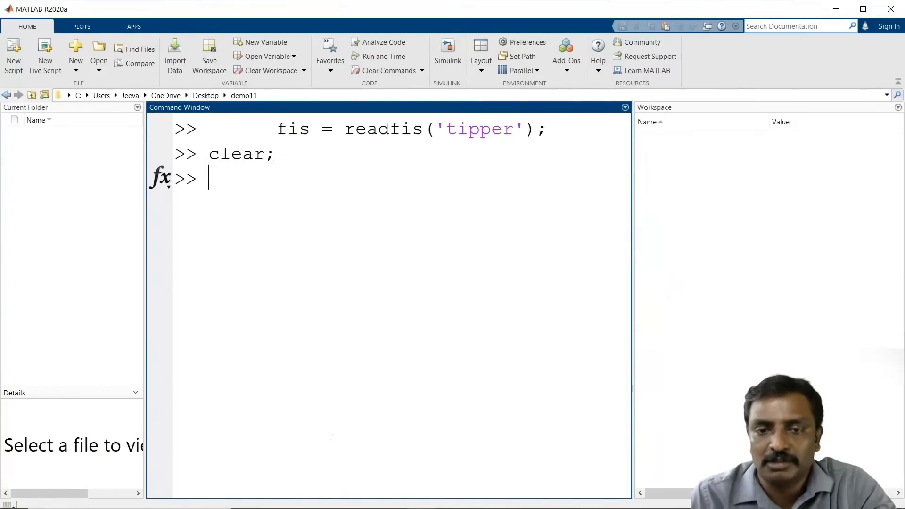
pyautogui.press('Up')
pyautogui.press('Up')
pyautogui.press('Return')
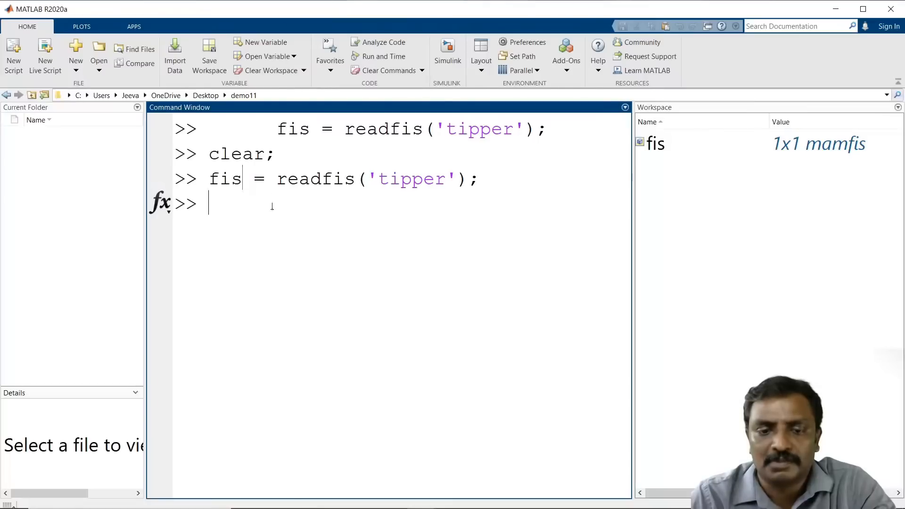
# Step: Import the workspace variable fis into the Fuzzy Logic Designer and maximize the opened tipper window
pyautogui.moveTo(428, 508)
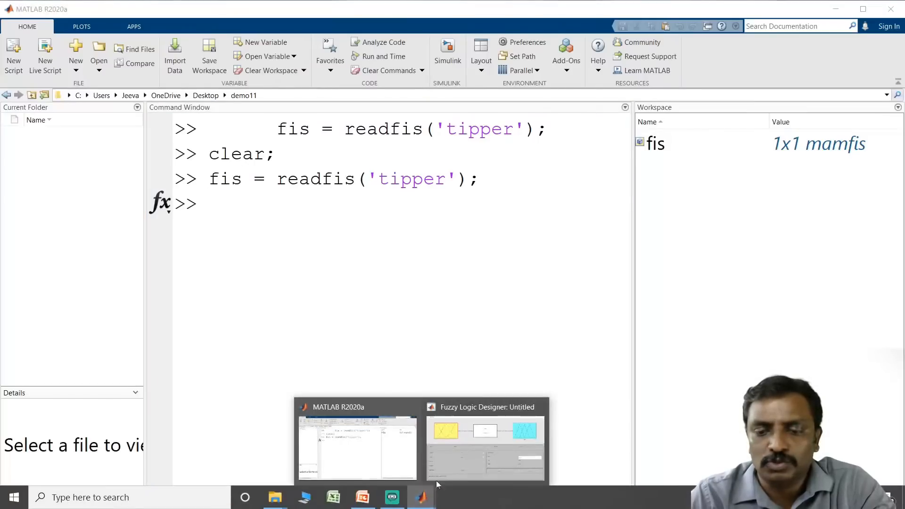
pyautogui.click(483, 435)
pyautogui.click(9, 21)
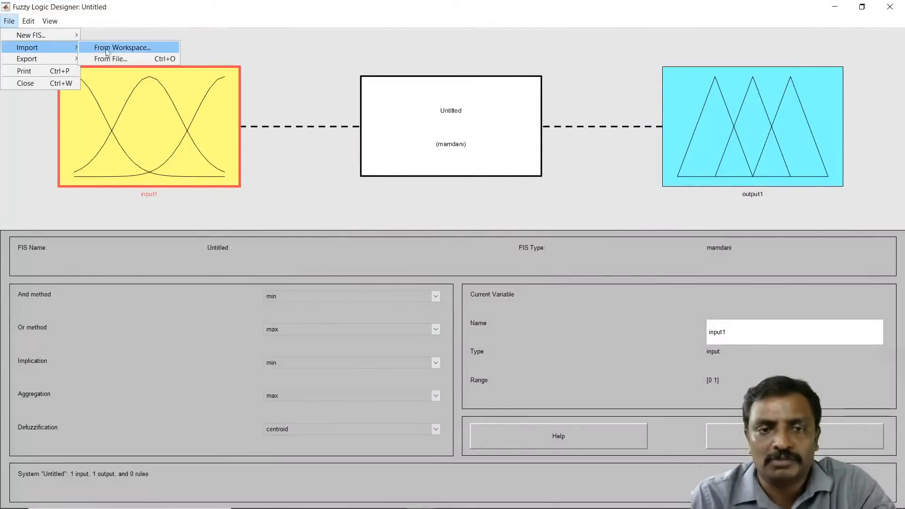
pyautogui.click(125, 49)
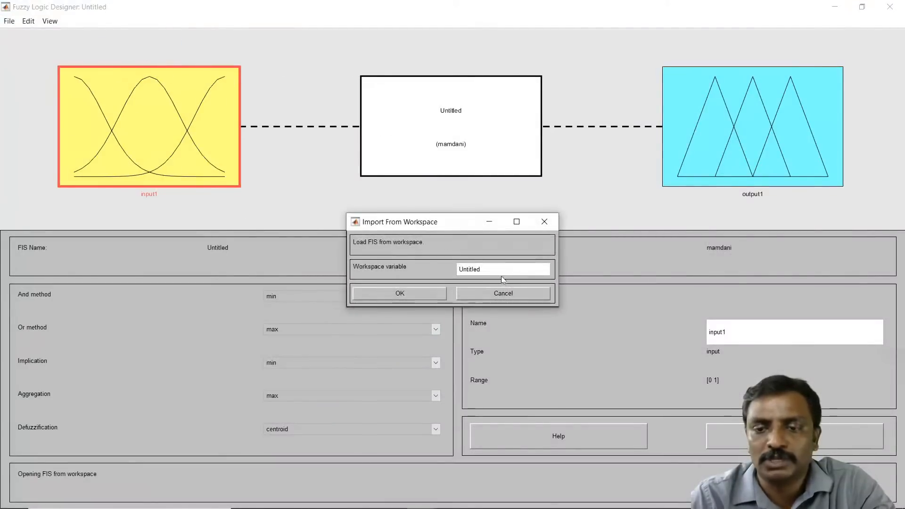
pyautogui.moveTo(502, 276); pyautogui.dragTo(430, 270)
pyautogui.write('fis')
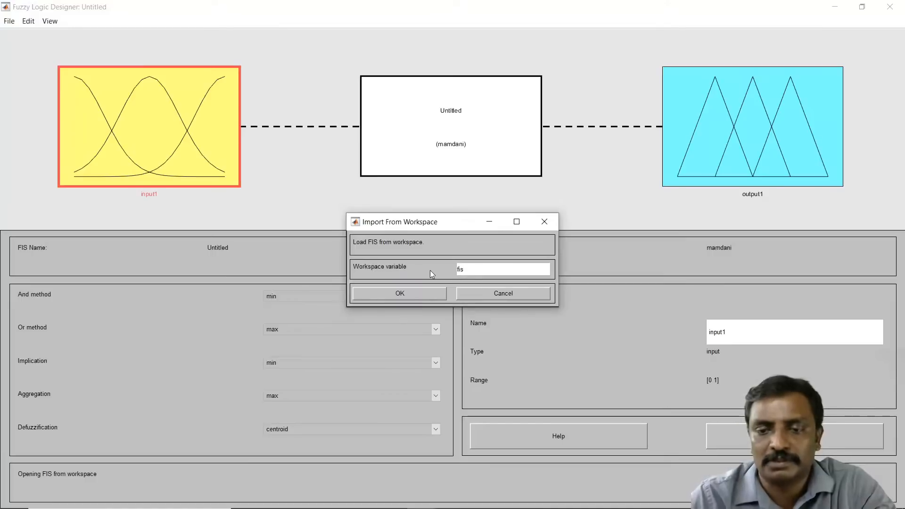
pyautogui.click(396, 290)
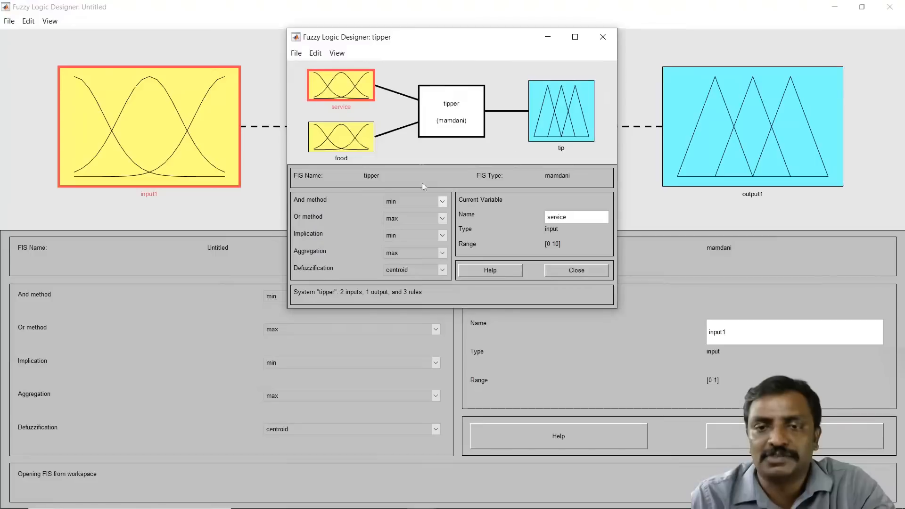
pyautogui.click(575, 37)
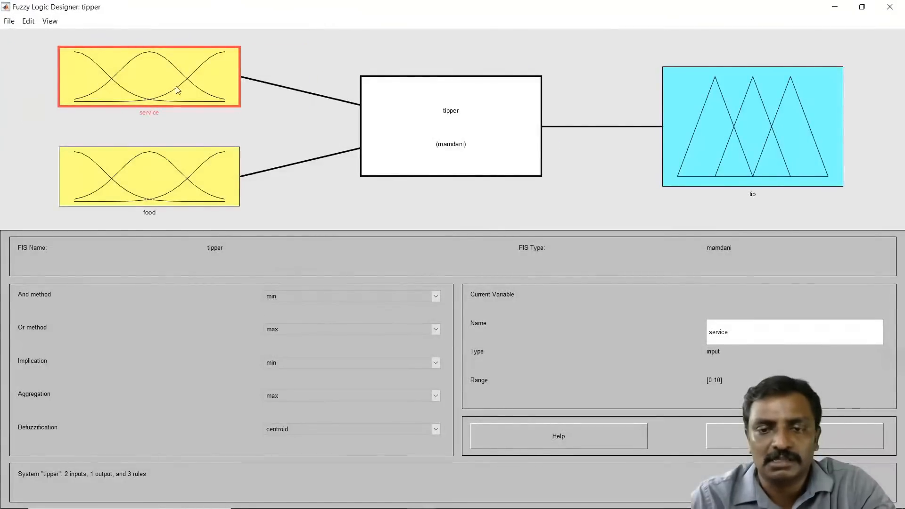
# Step: Close the tipper Fuzzy Logic Designer window without saving changes
pyautogui.click(725, 166)
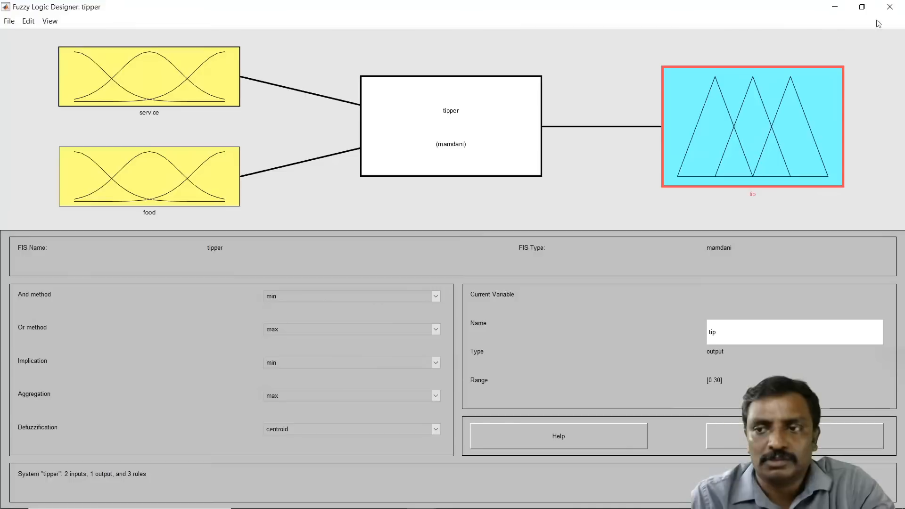
pyautogui.click(889, 8)
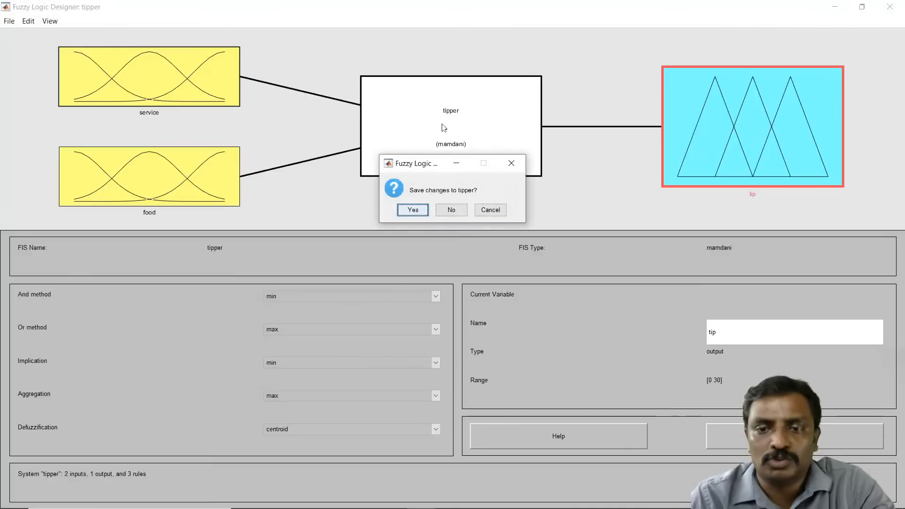
pyautogui.click(450, 211)
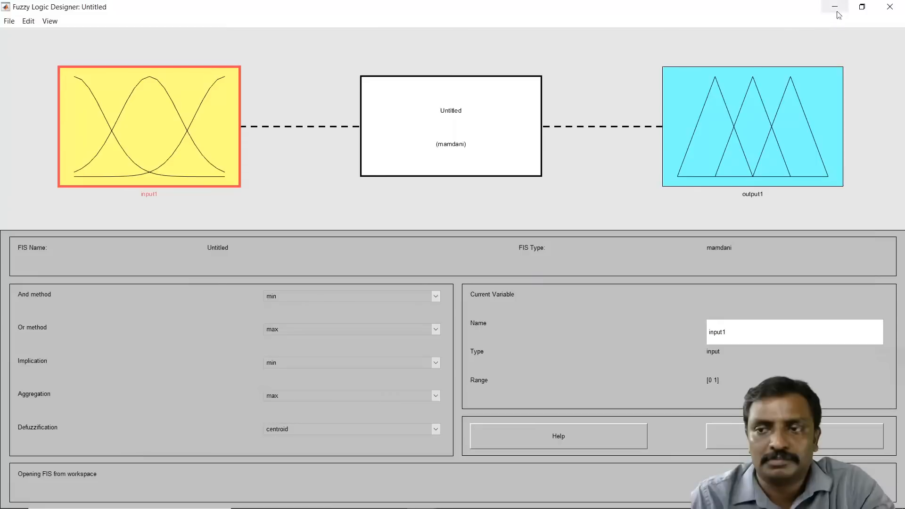
# Step: Export the untitled FIS to a file named traffic in the demo11 folder
pyautogui.click(9, 21)
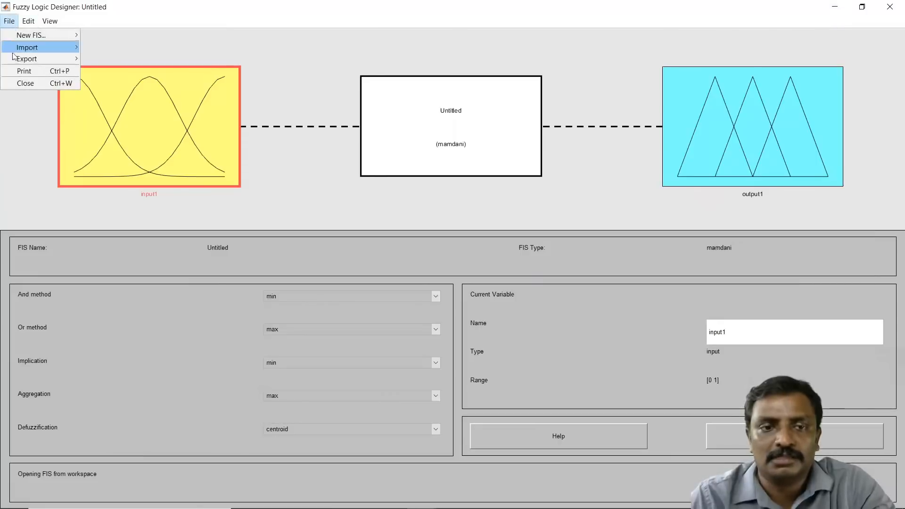
pyautogui.moveTo(16, 58)
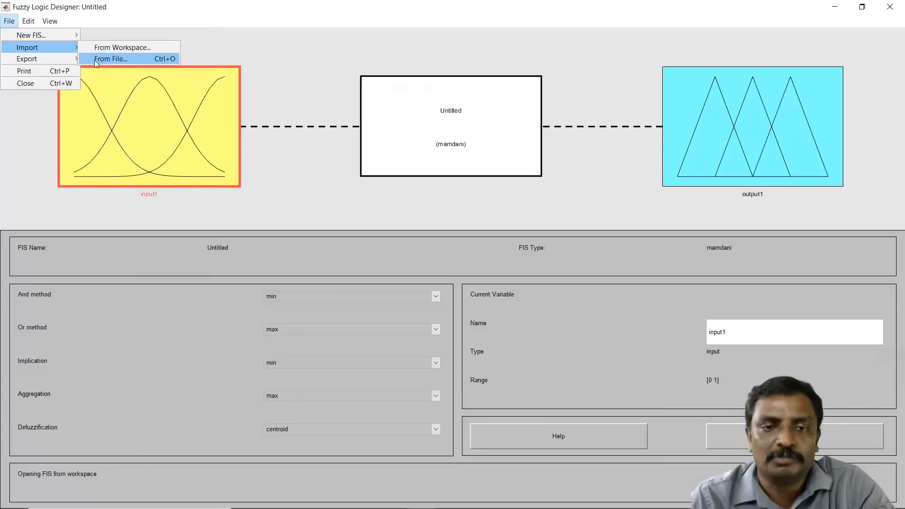
pyautogui.moveTo(32, 60)
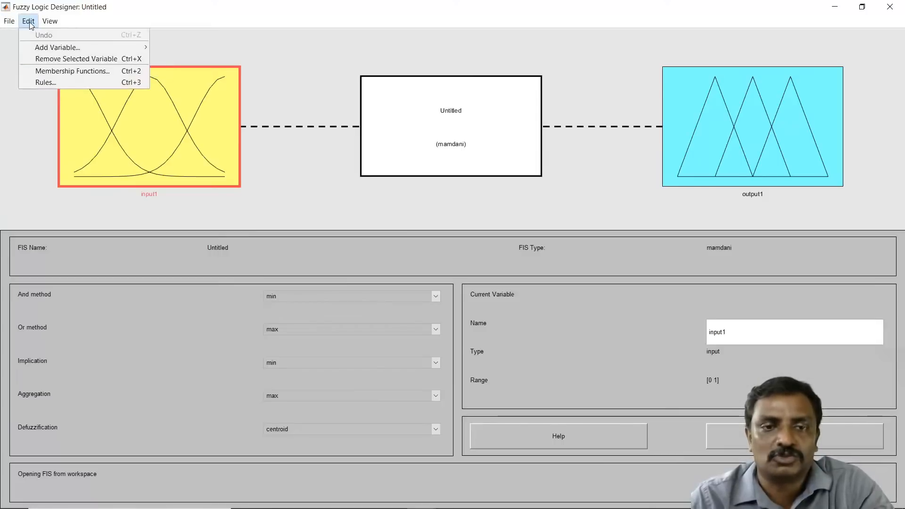
pyautogui.moveTo(49, 21)
pyautogui.moveTo(9, 21)
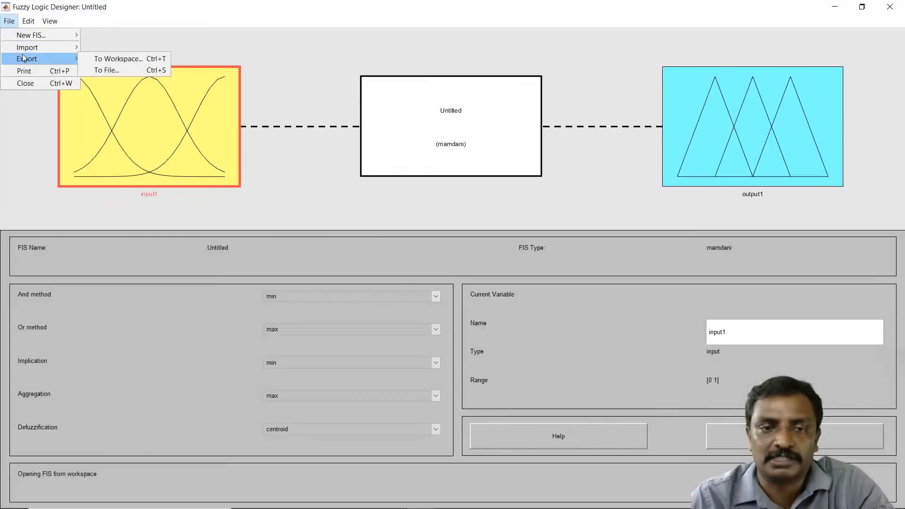
pyautogui.click(108, 71)
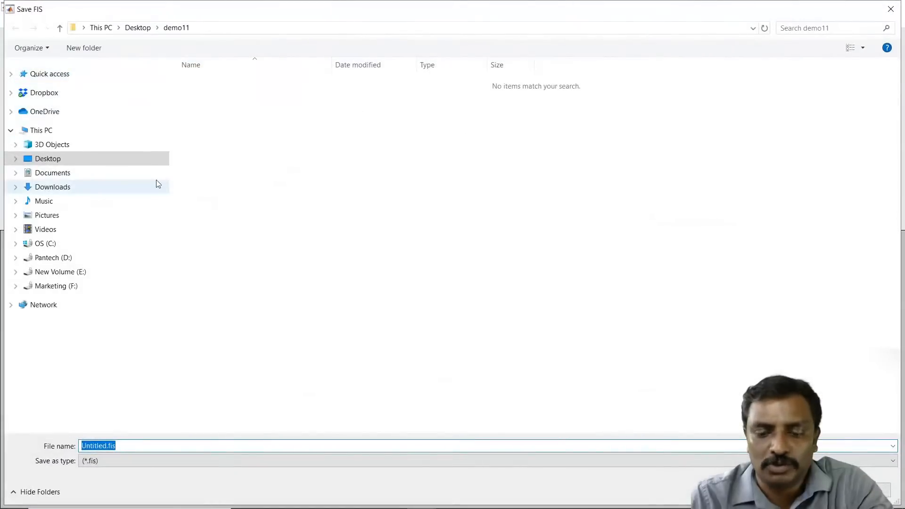
pyautogui.write('traffic')
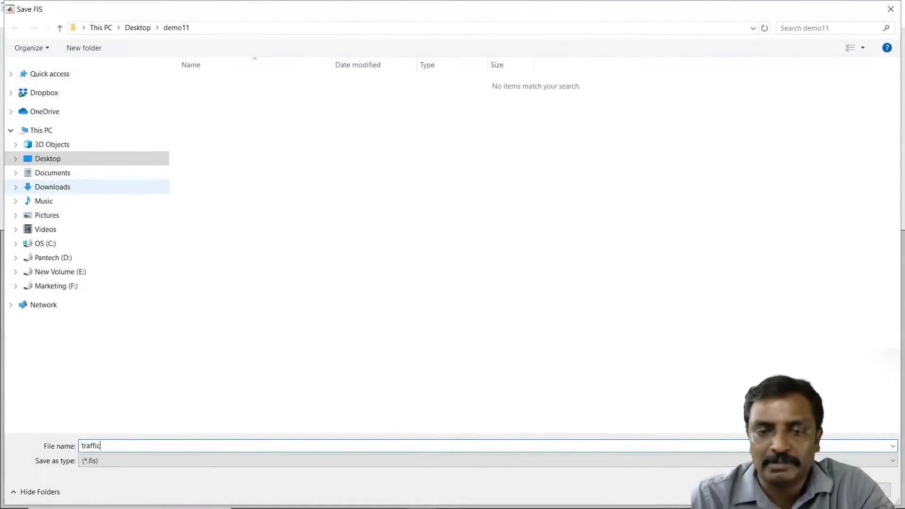
pyautogui.press('Return')
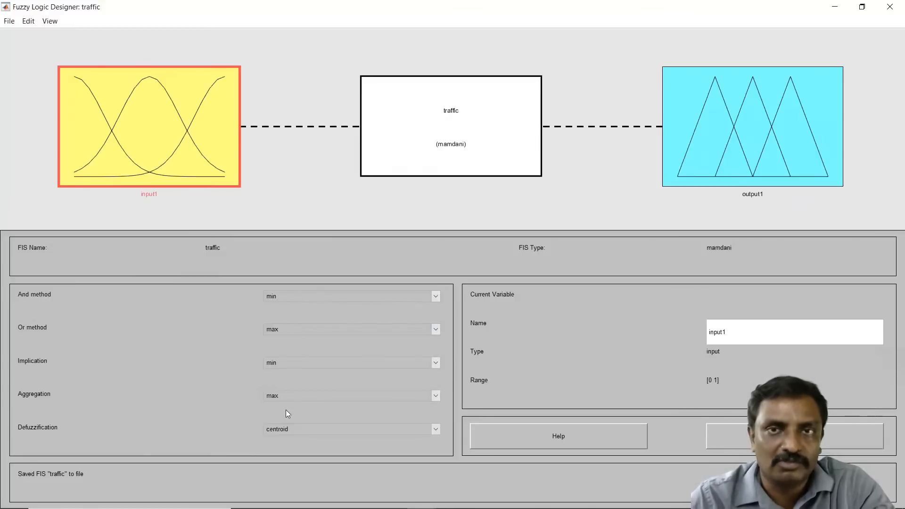
# Step: Review the defuzzification method options, keeping centroid
pyautogui.click(305, 430)
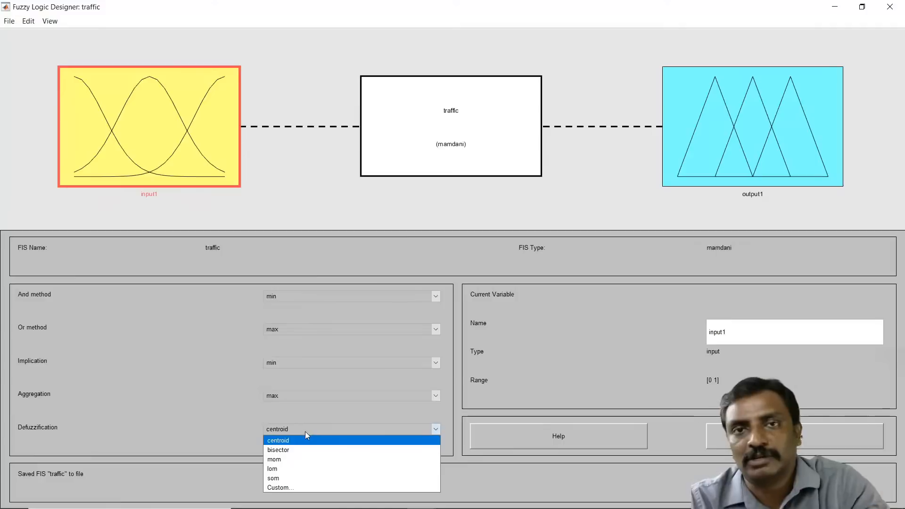
pyautogui.click(306, 431)
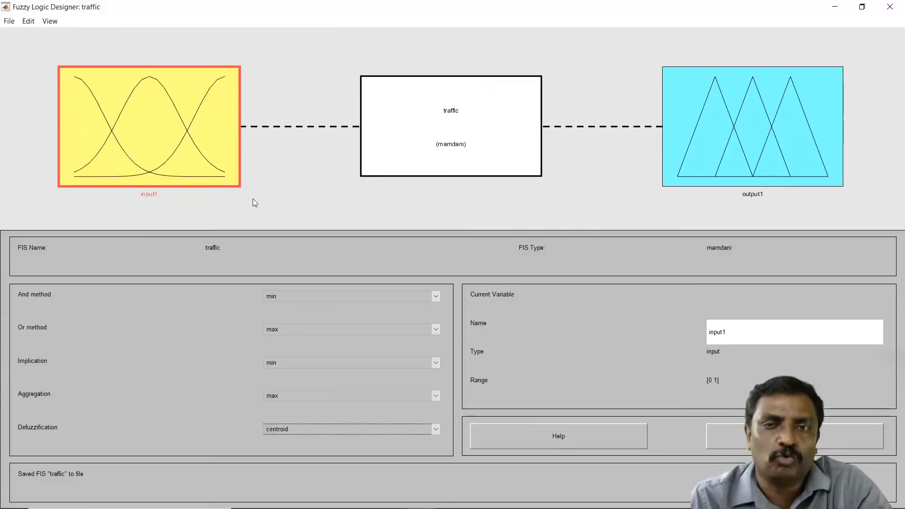
# Step: Add three more input variables to the traffic FIS
pyautogui.click(28, 22)
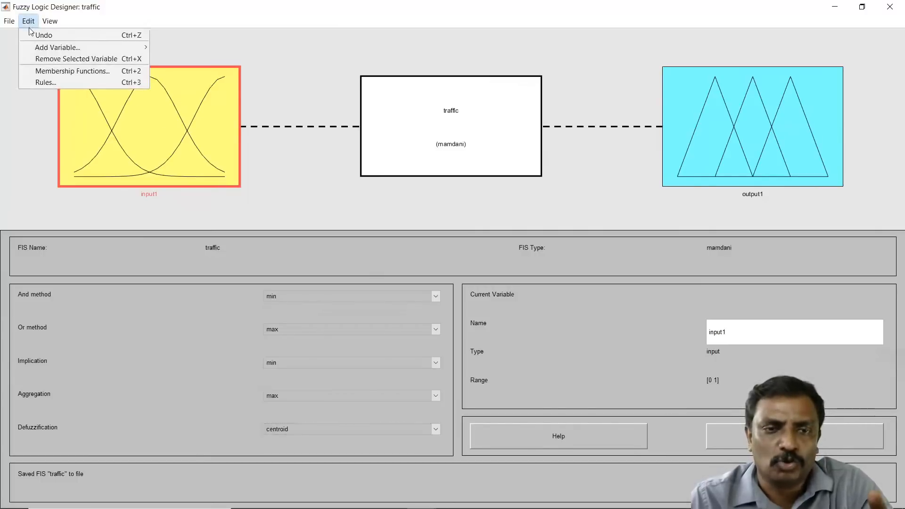
pyautogui.moveTo(40, 53)
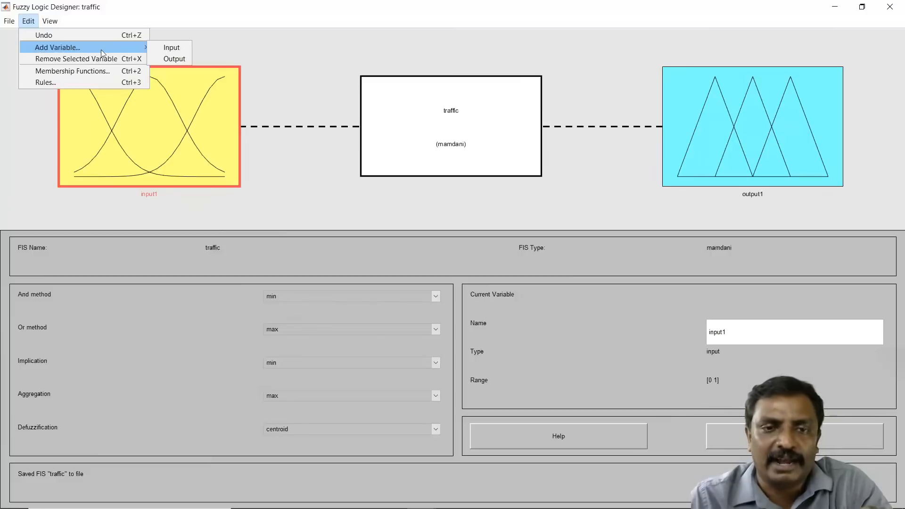
pyautogui.click(171, 48)
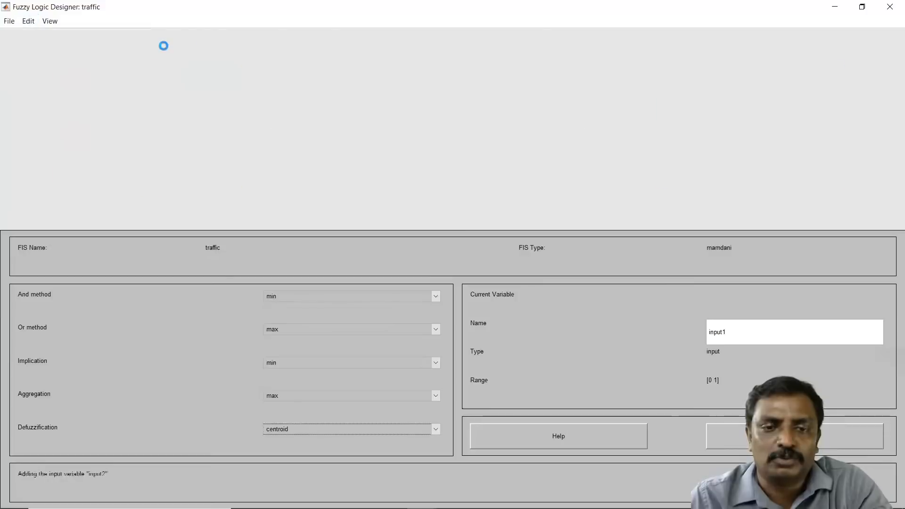
pyautogui.click(31, 22)
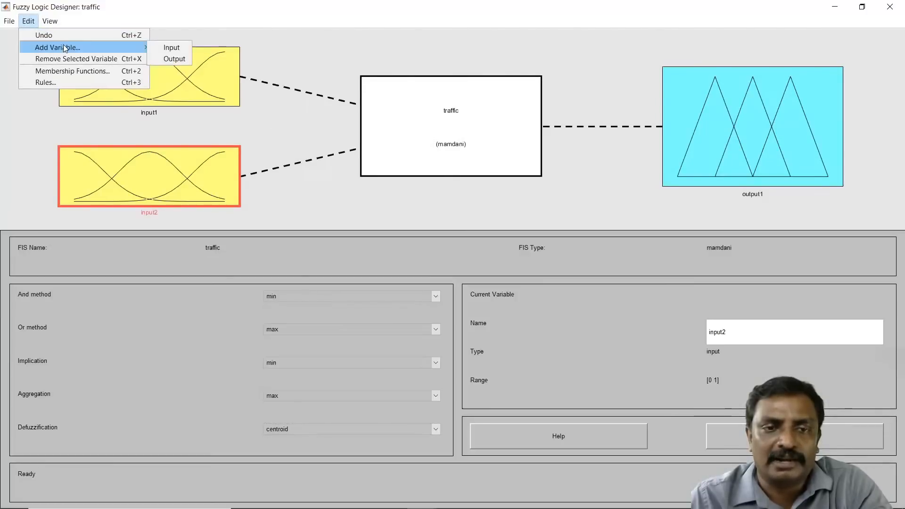
pyautogui.click(171, 50)
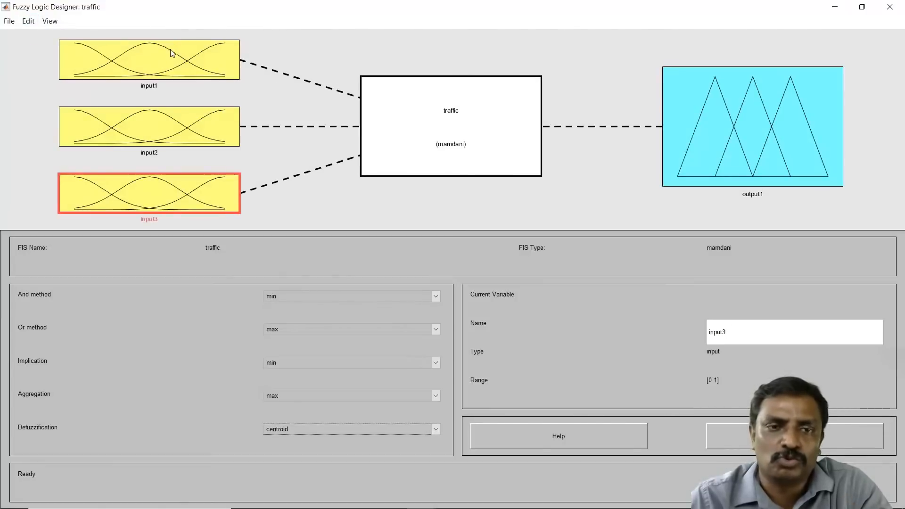
pyautogui.click(31, 23)
pyautogui.moveTo(71, 47)
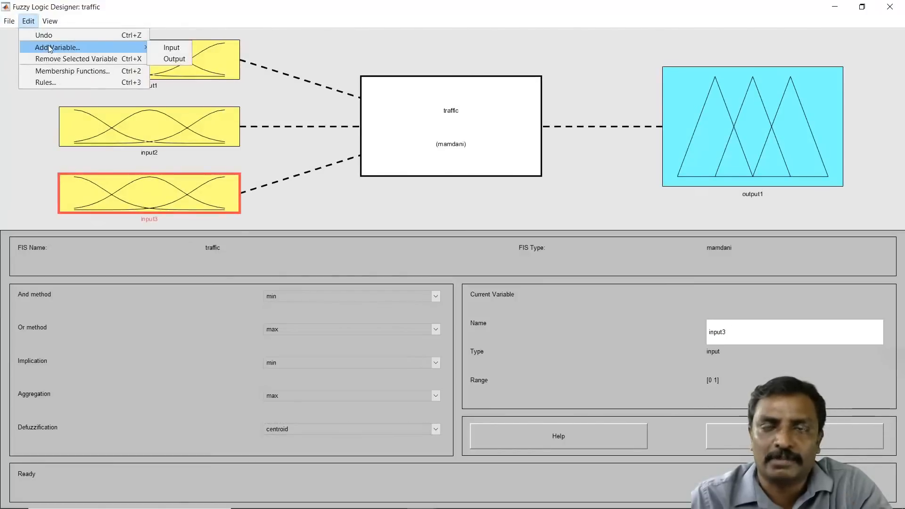
pyautogui.click(171, 48)
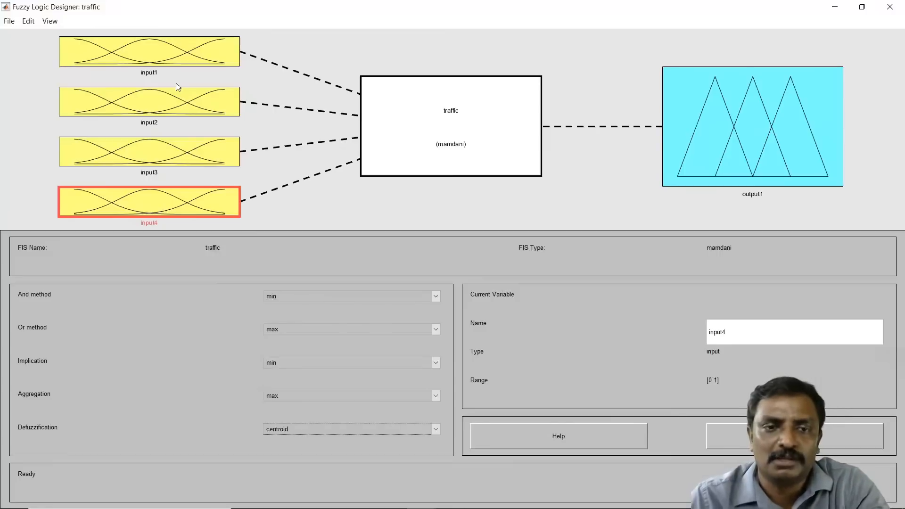
# Step: Add three more output variables to the traffic FIS
pyautogui.click(740, 119)
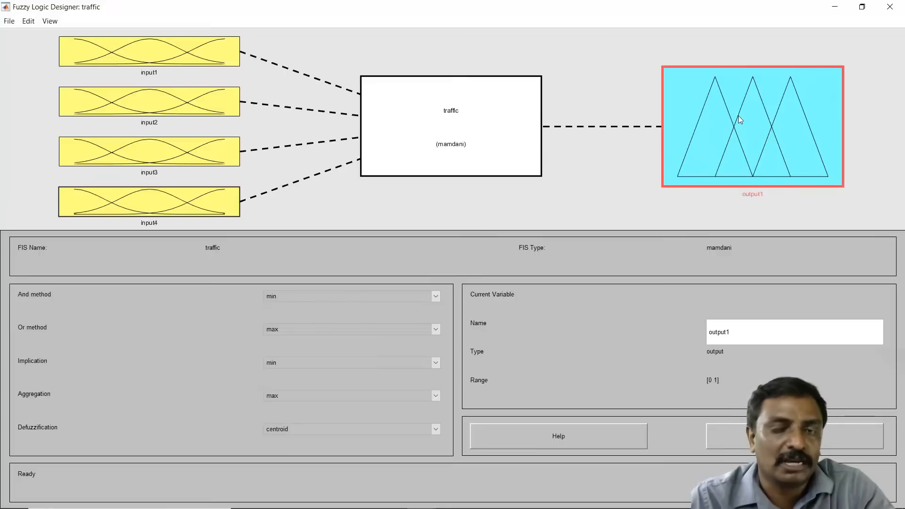
pyautogui.click(28, 21)
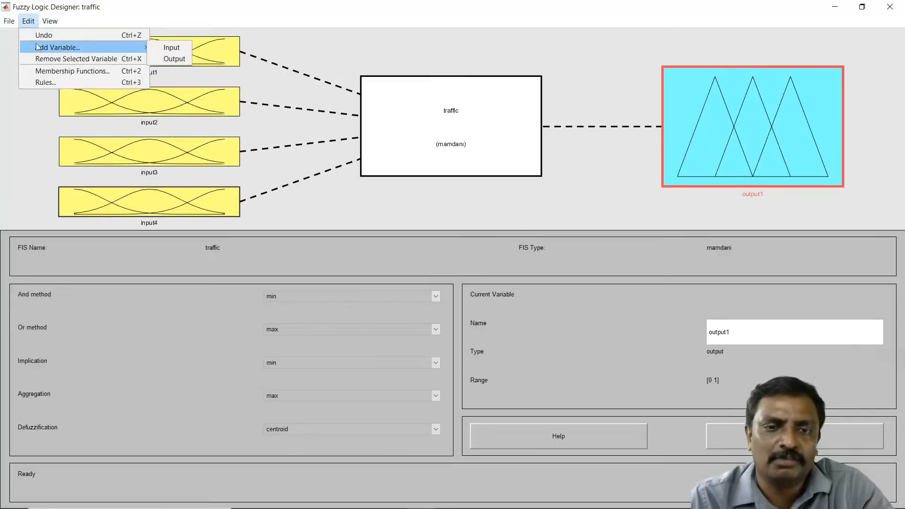
pyautogui.click(174, 58)
pyautogui.click(32, 25)
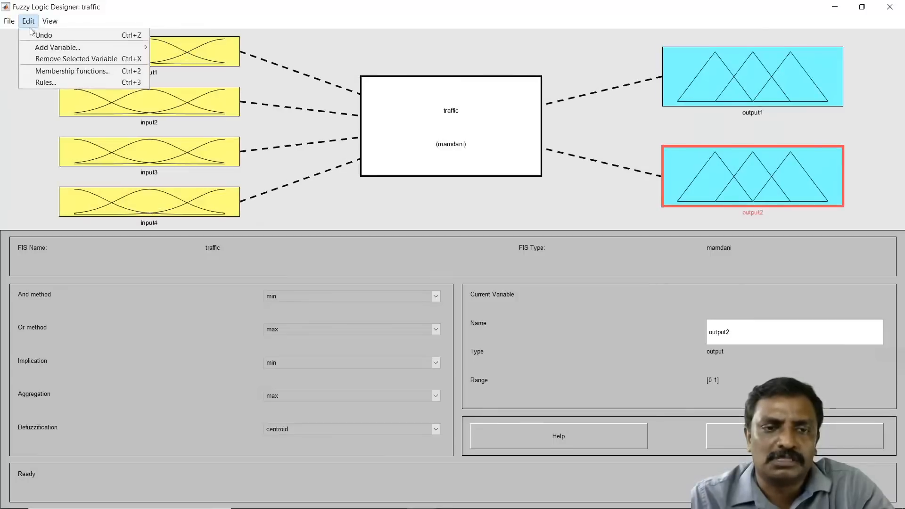
pyautogui.moveTo(121, 48)
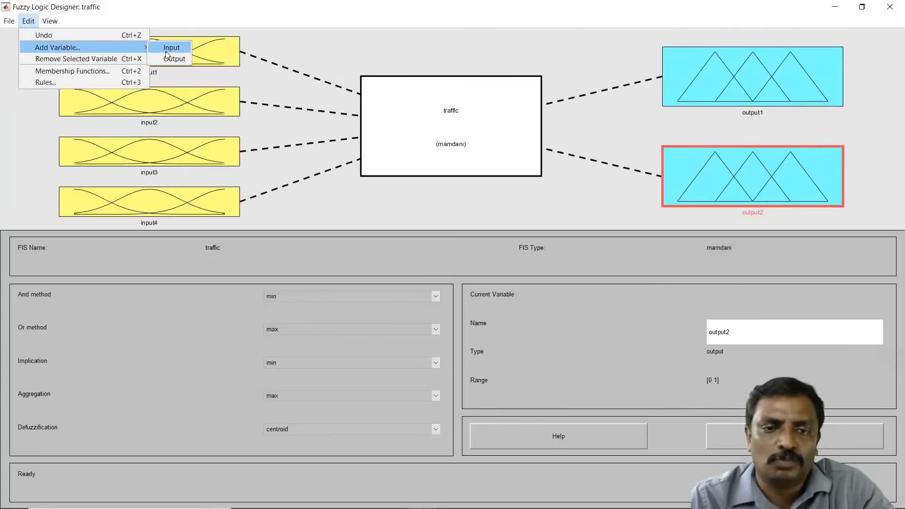
pyautogui.click(174, 58)
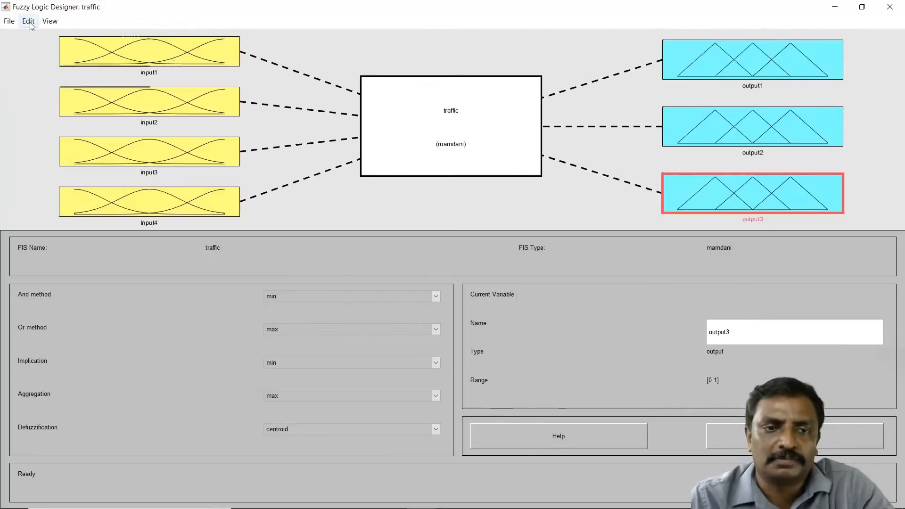
pyautogui.click(28, 20)
pyautogui.moveTo(47, 47)
pyautogui.click(174, 58)
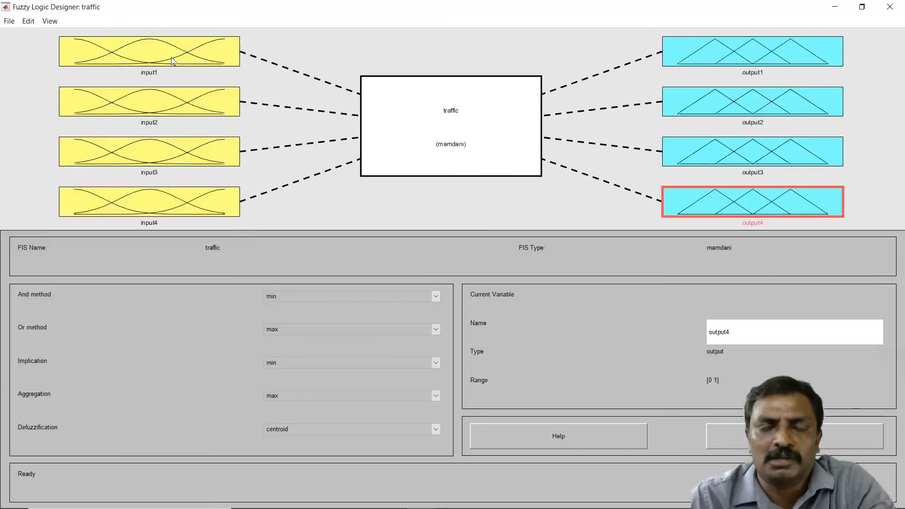
# Step: Check the saved traffic.fis file in MATLAB's current folder and return to the designer
pyautogui.click(9, 20)
pyautogui.moveTo(18, 48)
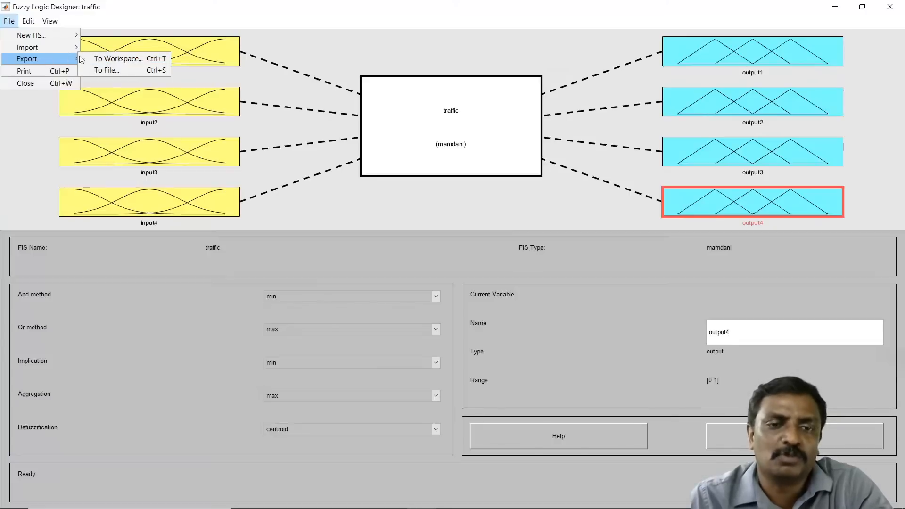
pyautogui.click(835, 8)
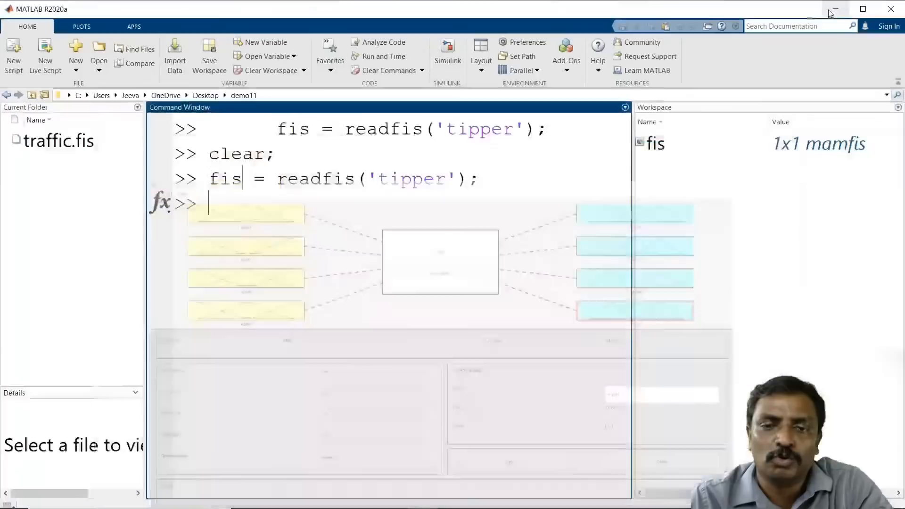
pyautogui.click(103, 144)
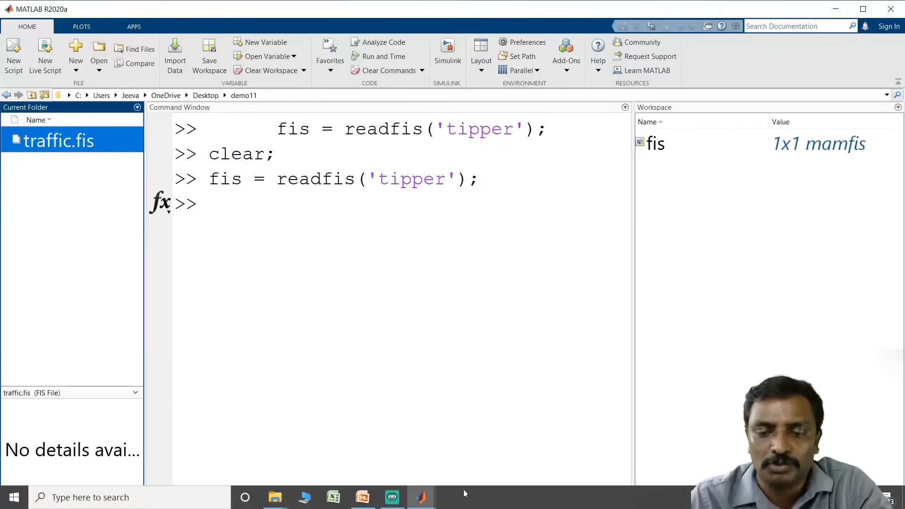
pyautogui.click(419, 497)
pyautogui.click(478, 444)
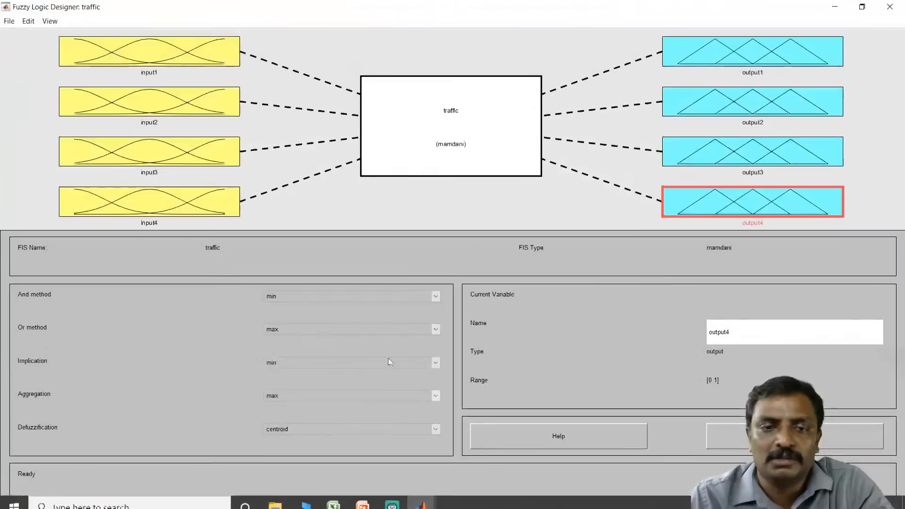
pyautogui.click(30, 23)
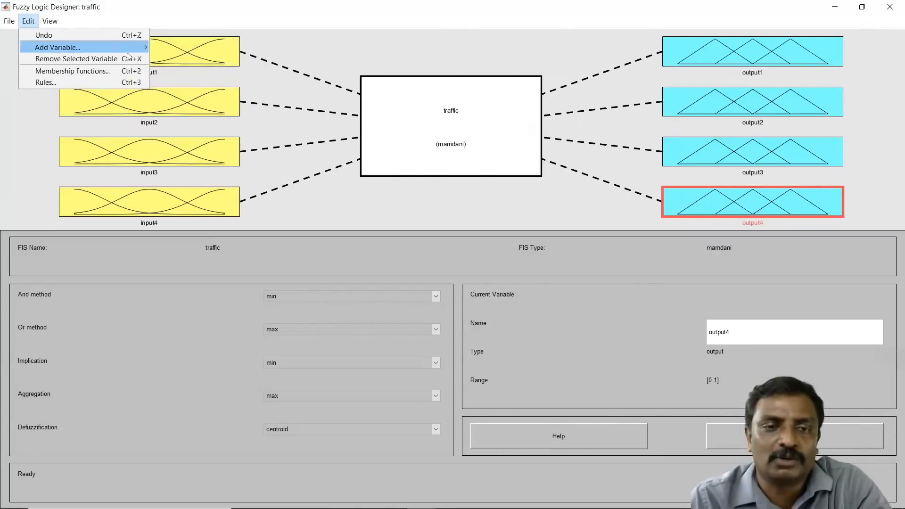
pyautogui.moveTo(120, 48)
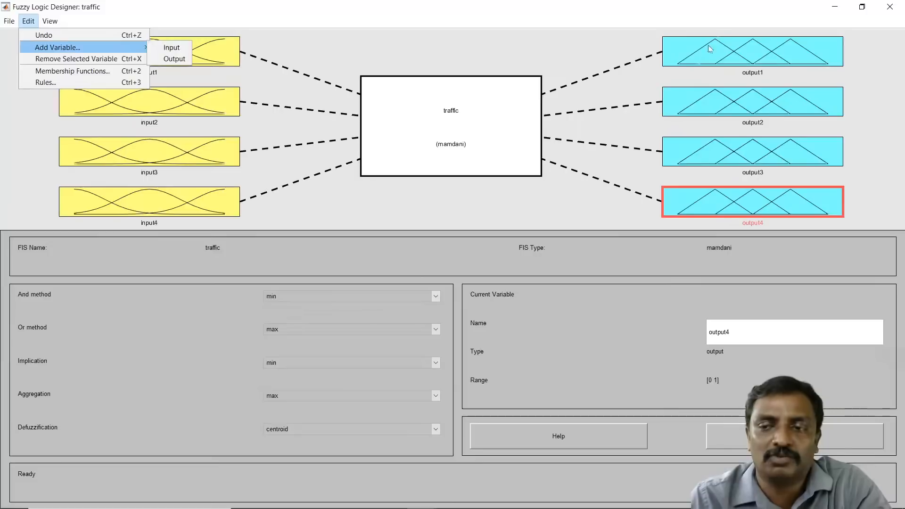
pyautogui.click(522, 56)
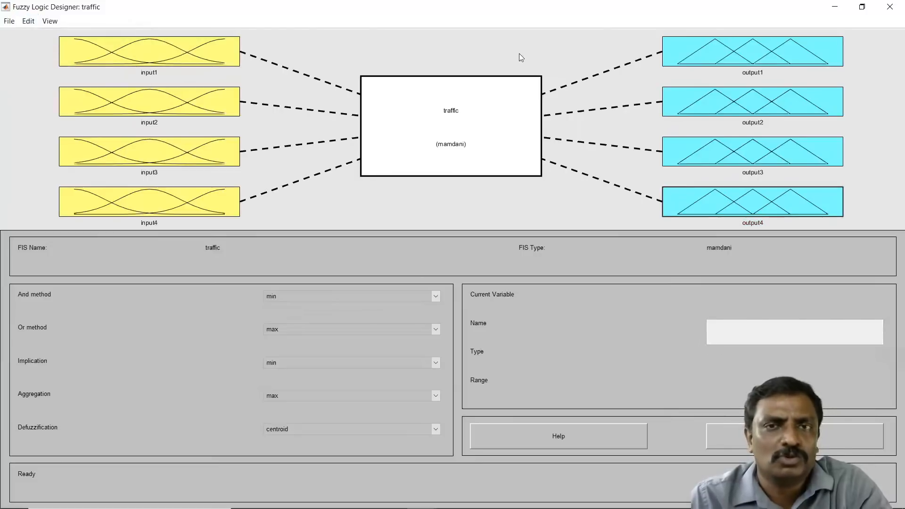
# Step: Rename the first input variable as North
pyautogui.click(164, 59)
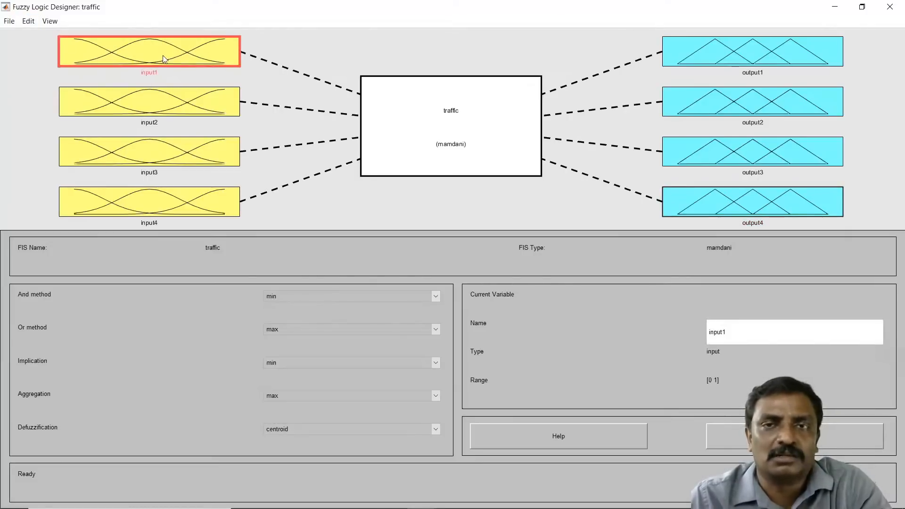
pyautogui.doubleClick(749, 333)
pyautogui.write('North')
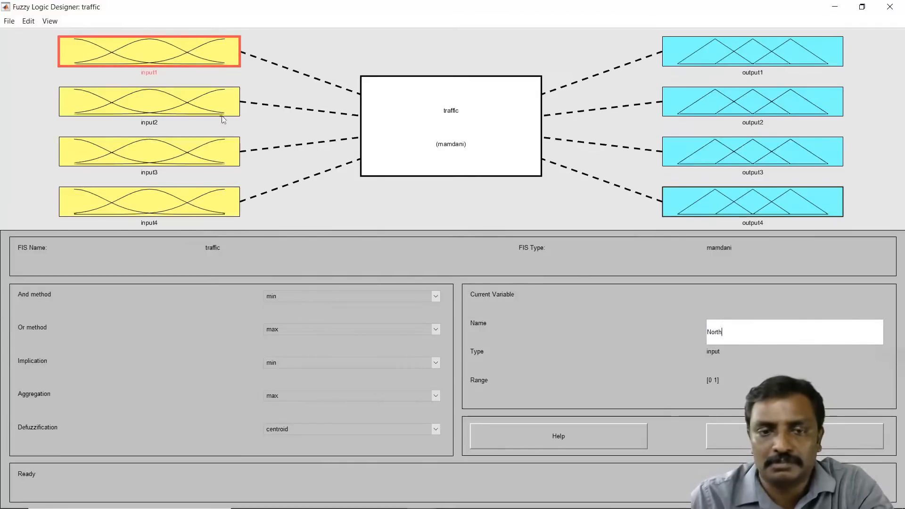
# Step: Rename the second, third and fourth input variables as South, East and West
pyautogui.click(208, 107)
pyautogui.doubleClick(727, 331)
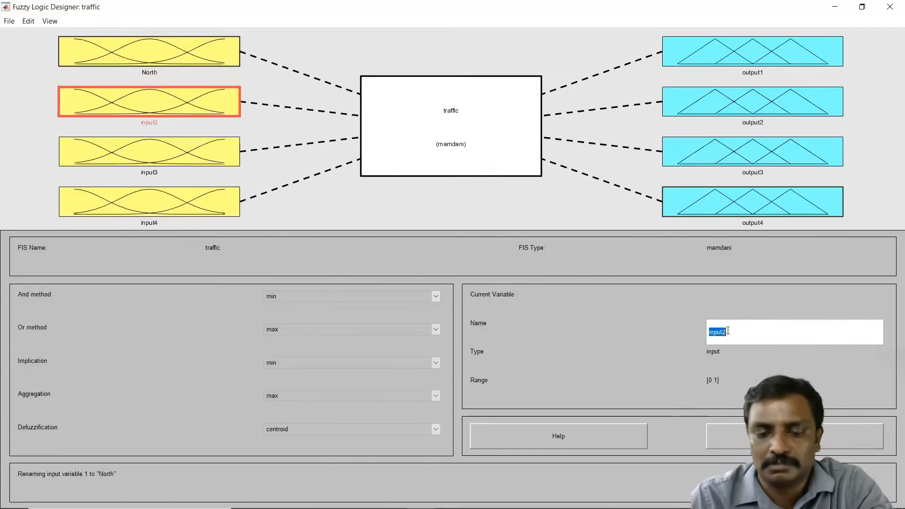
pyautogui.write('South')
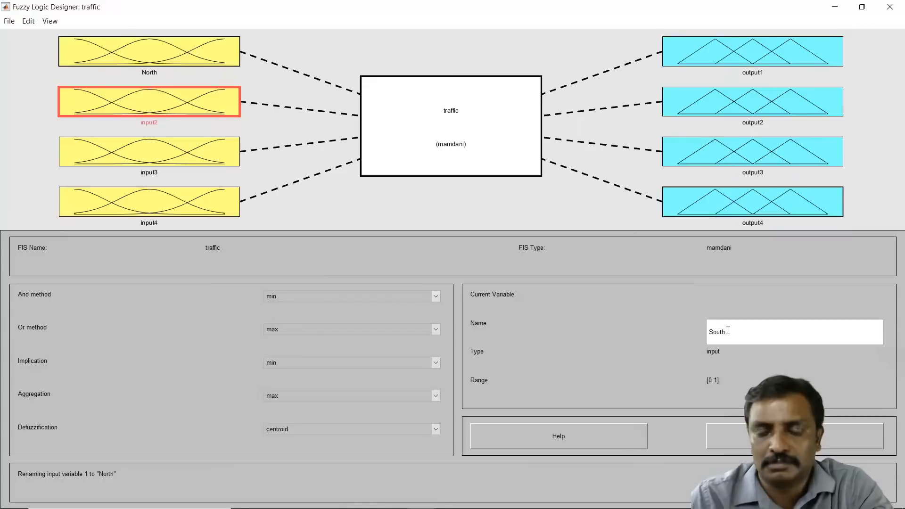
pyautogui.click(122, 159)
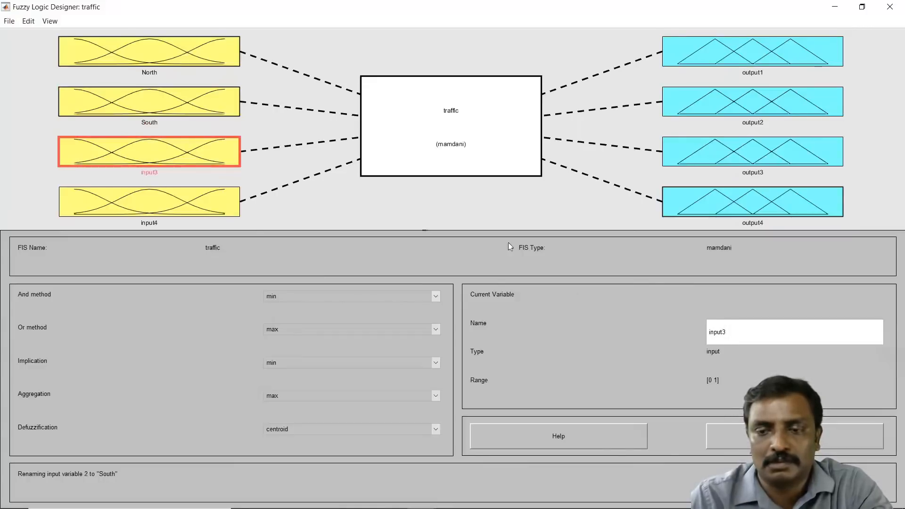
pyautogui.doubleClick(738, 340)
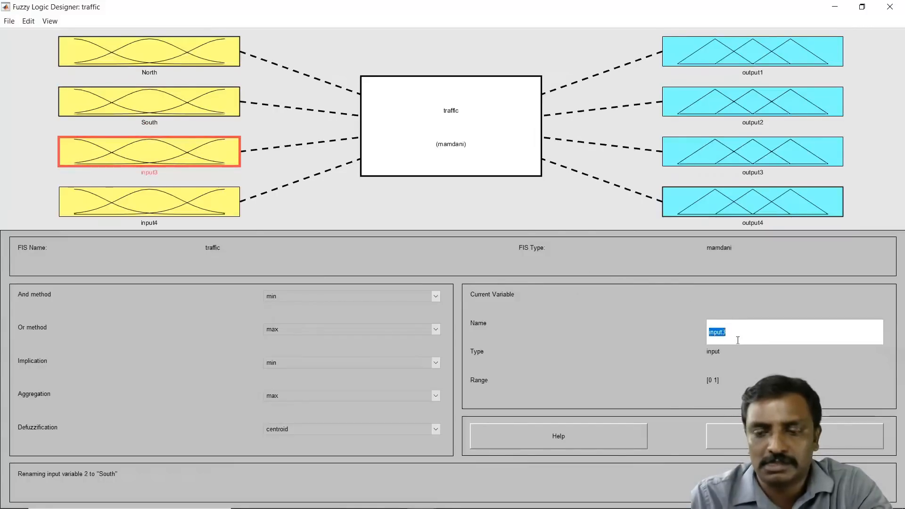
pyautogui.write('East')
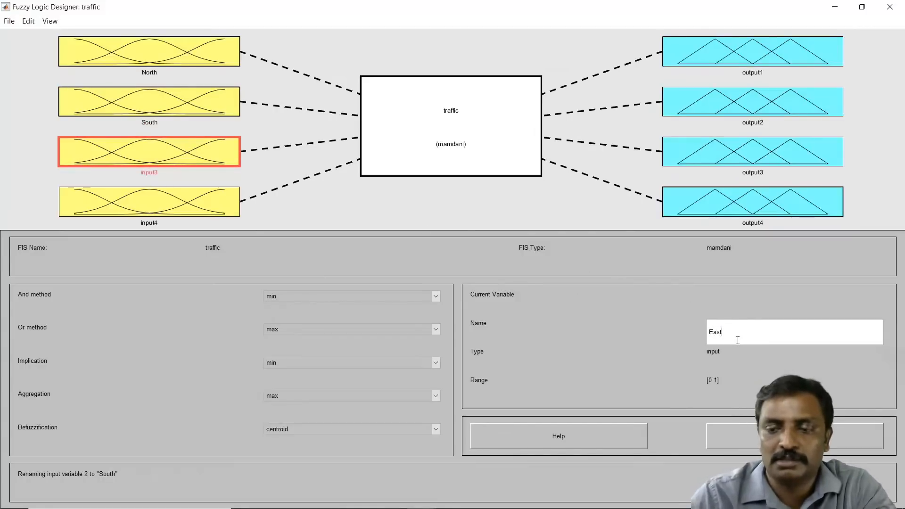
pyautogui.click(181, 212)
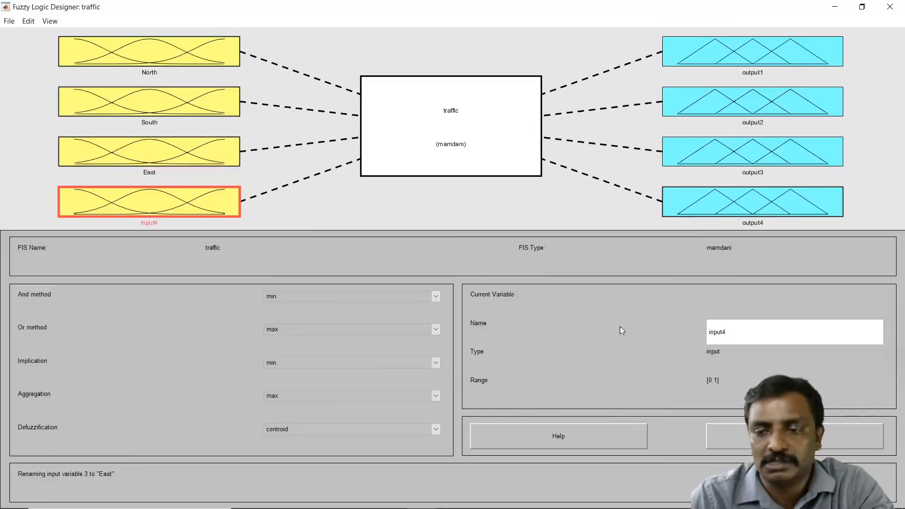
pyautogui.doubleClick(714, 332)
pyautogui.write('Wes')
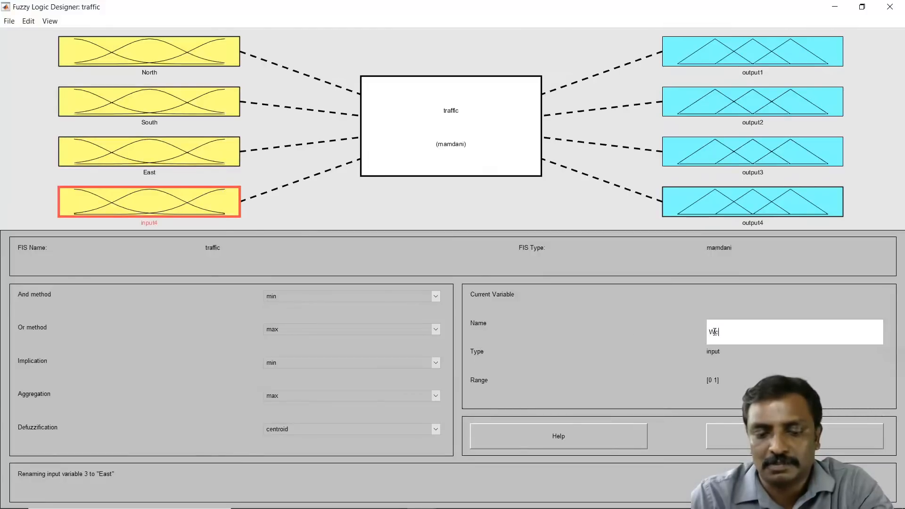
pyautogui.write('t')
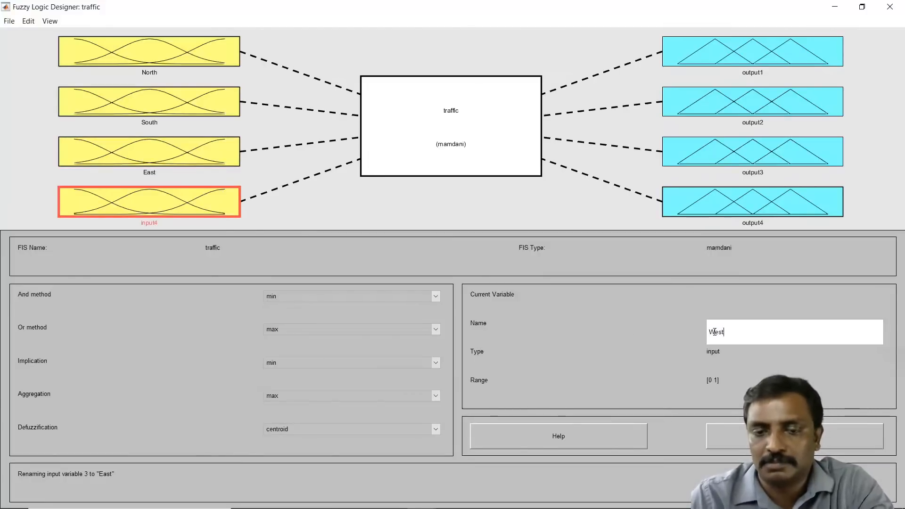
pyautogui.press('Return')
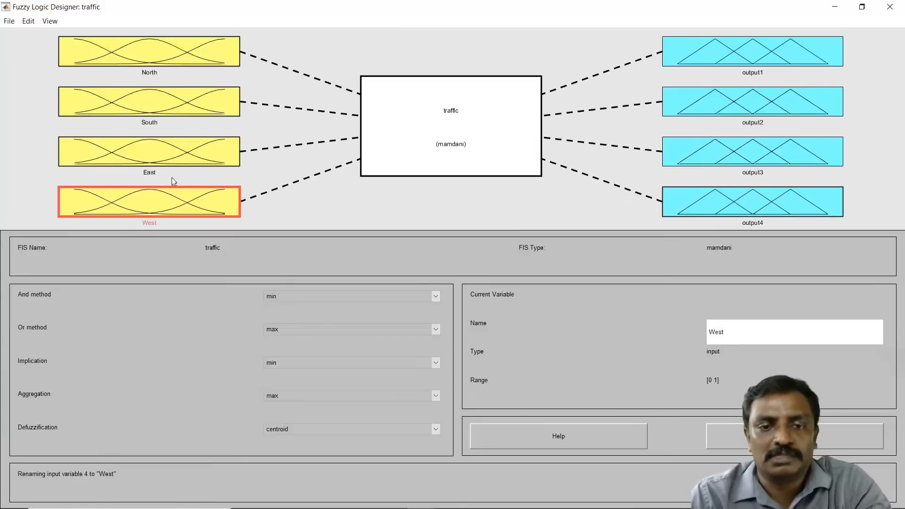
# Step: Rename the first and second output variables as North and South
pyautogui.click(747, 63)
pyautogui.doubleClick(731, 340)
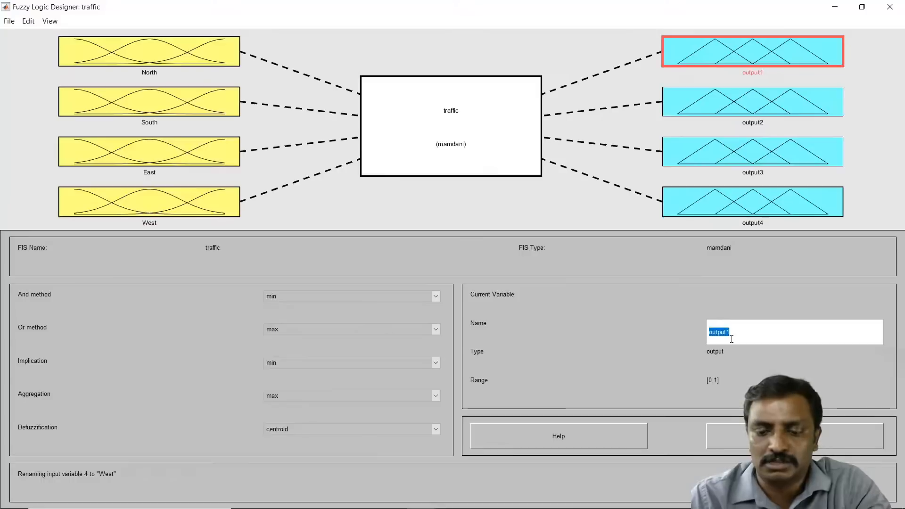
pyautogui.write('North')
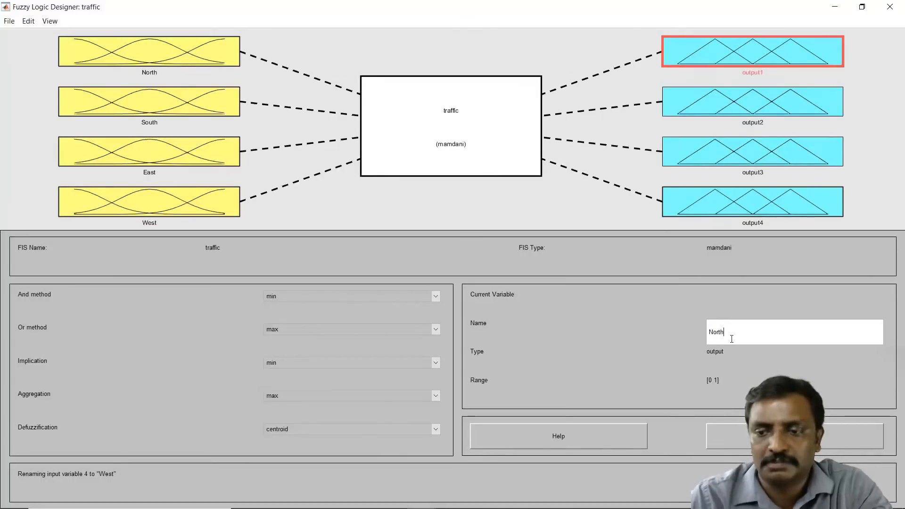
pyautogui.click(764, 92)
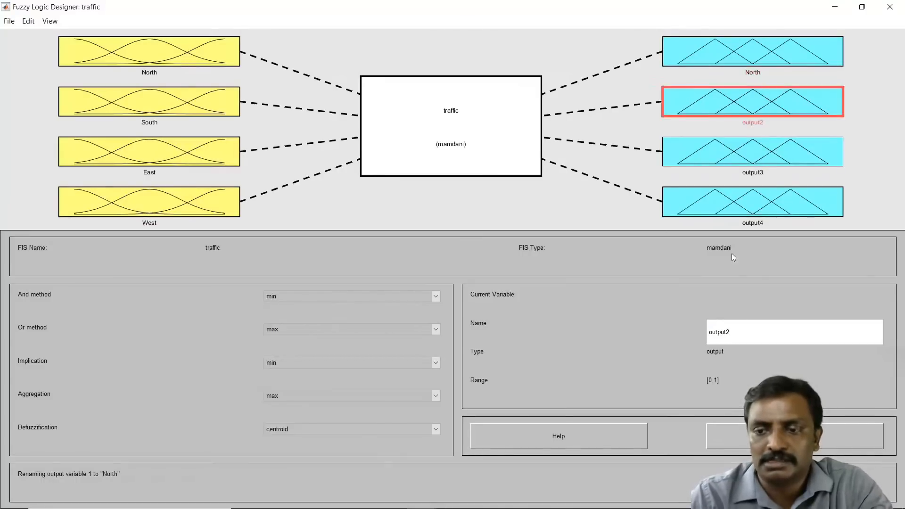
pyautogui.doubleClick(731, 328)
pyautogui.write('So')
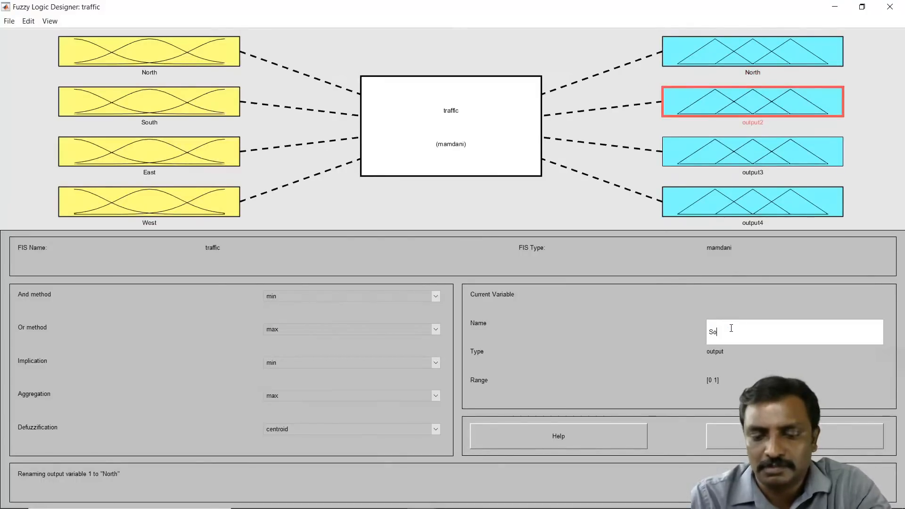
pyautogui.write('u')
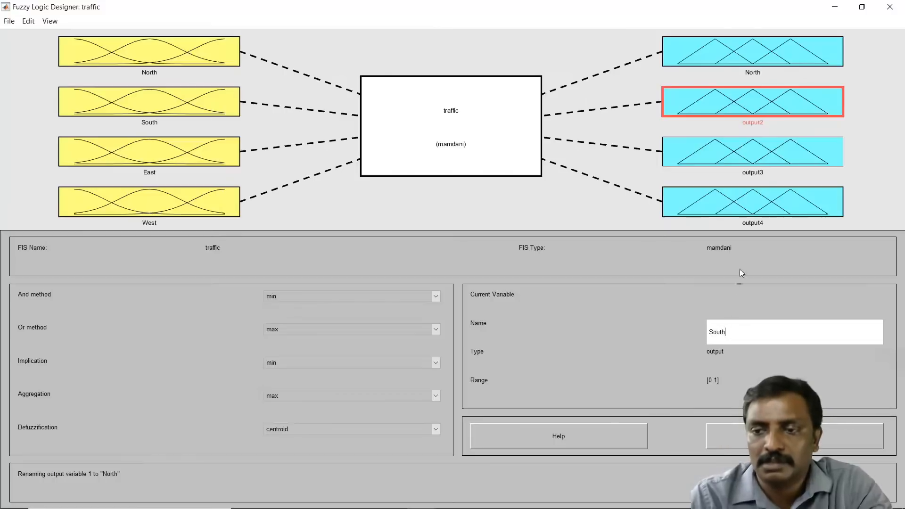
pyautogui.write('th')
# Step: Rename the third and fourth output variables as East and West
pyautogui.click(768, 163)
pyautogui.doubleClick(727, 333)
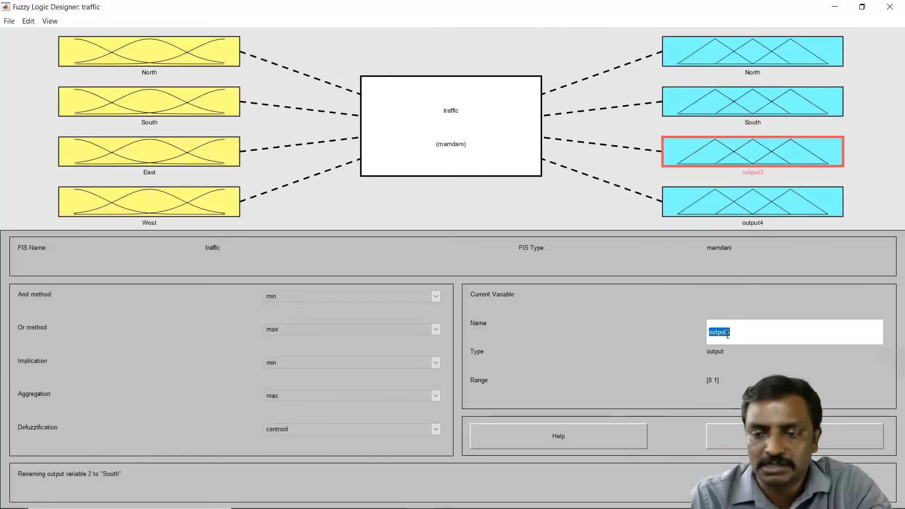
pyautogui.write('Eas')
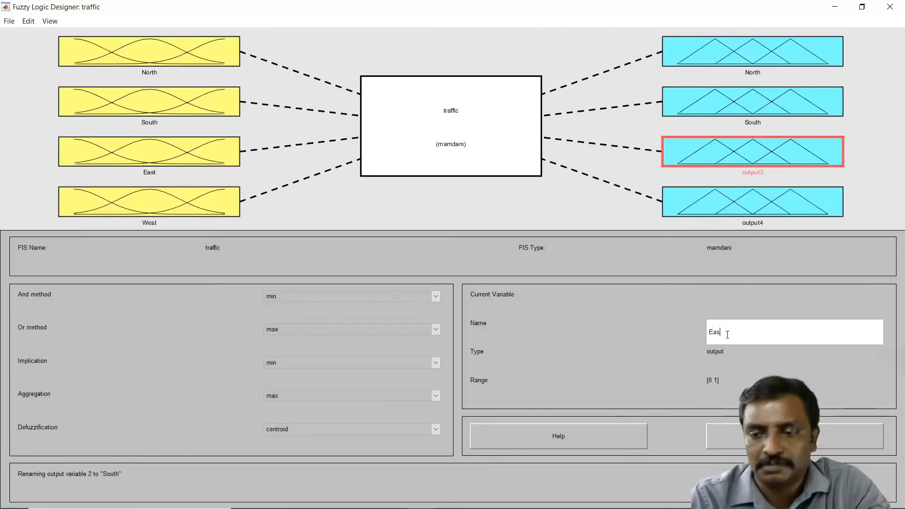
pyautogui.write('t')
pyautogui.click(774, 202)
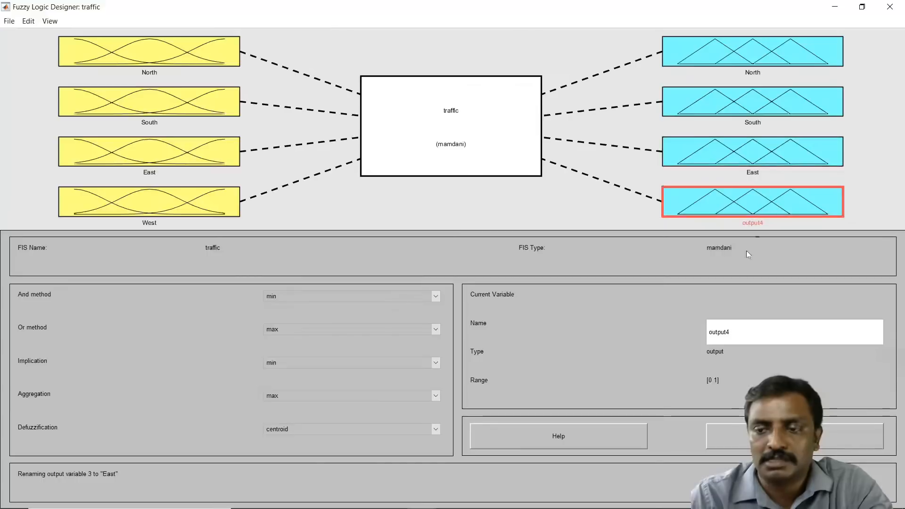
pyautogui.doubleClick(737, 337)
pyautogui.write('West')
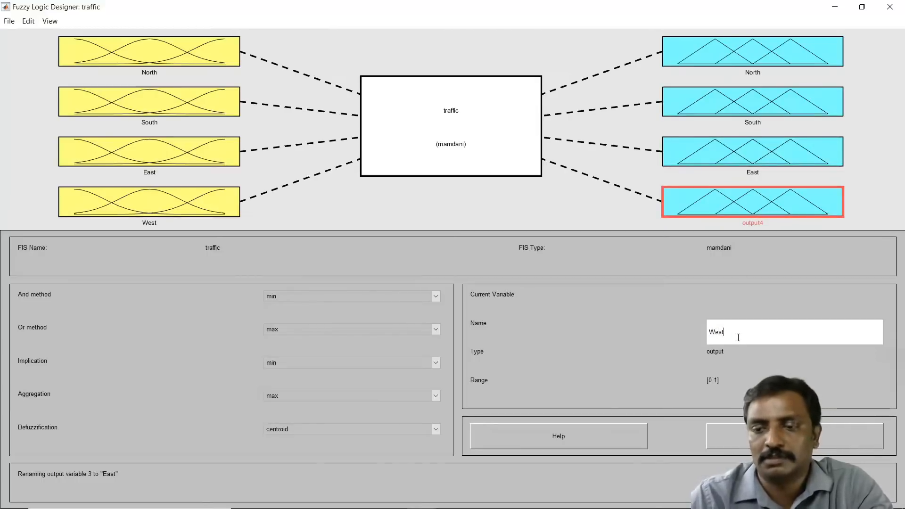
pyautogui.click(582, 203)
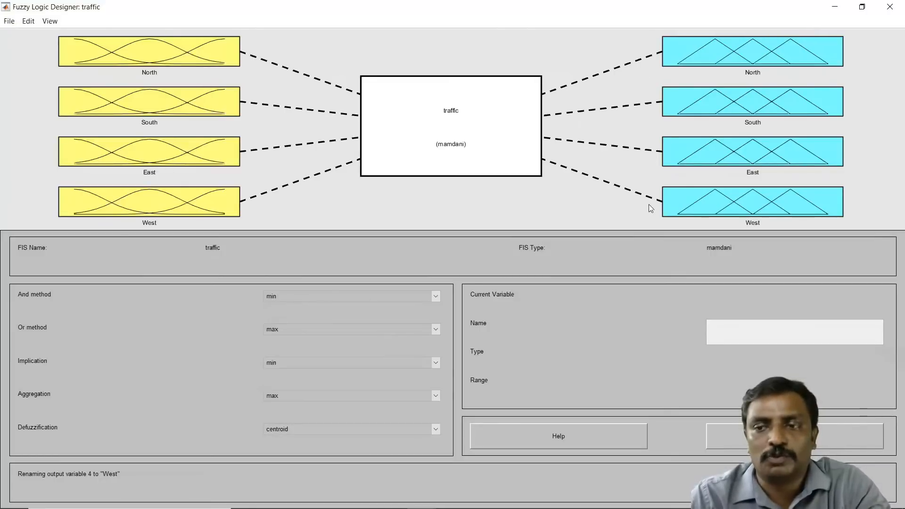
# Step: Open the membership function editor for the North input and delete its third membership function, mf3
pyautogui.doubleClick(206, 63)
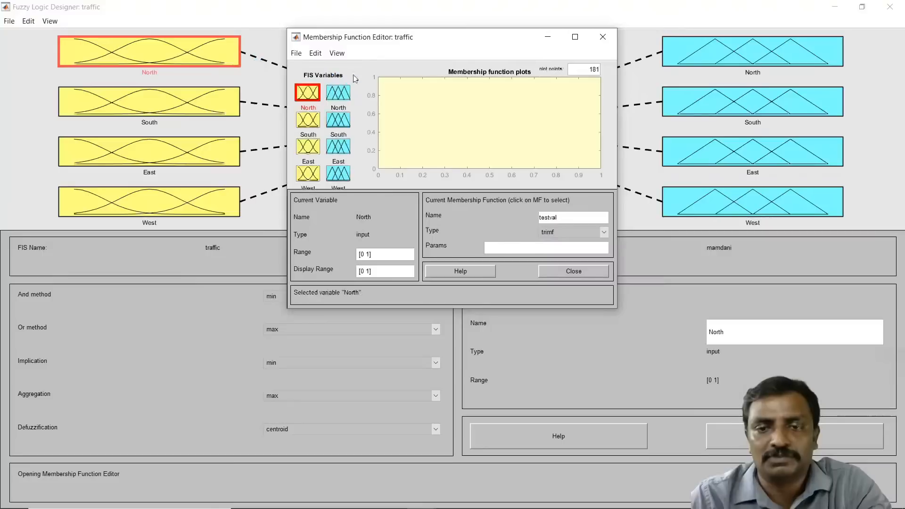
pyautogui.moveTo(476, 41); pyautogui.dragTo(410, 51)
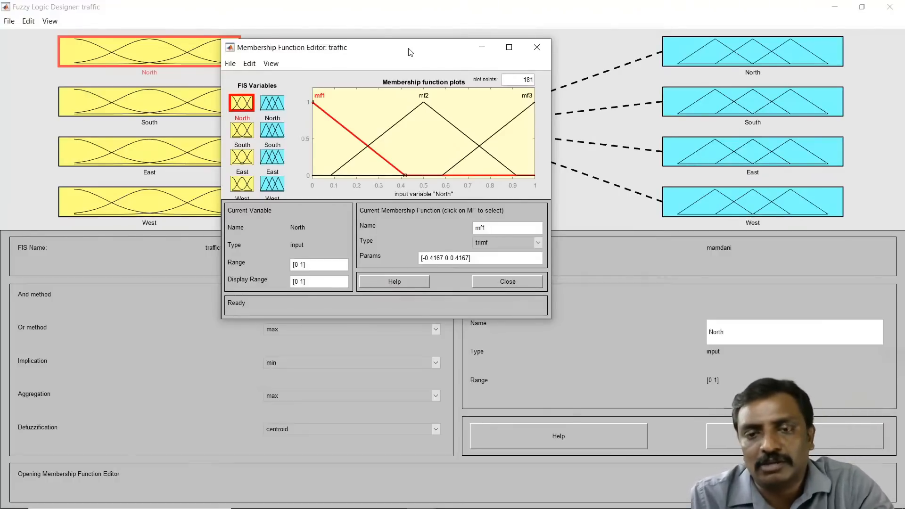
pyautogui.click(522, 118)
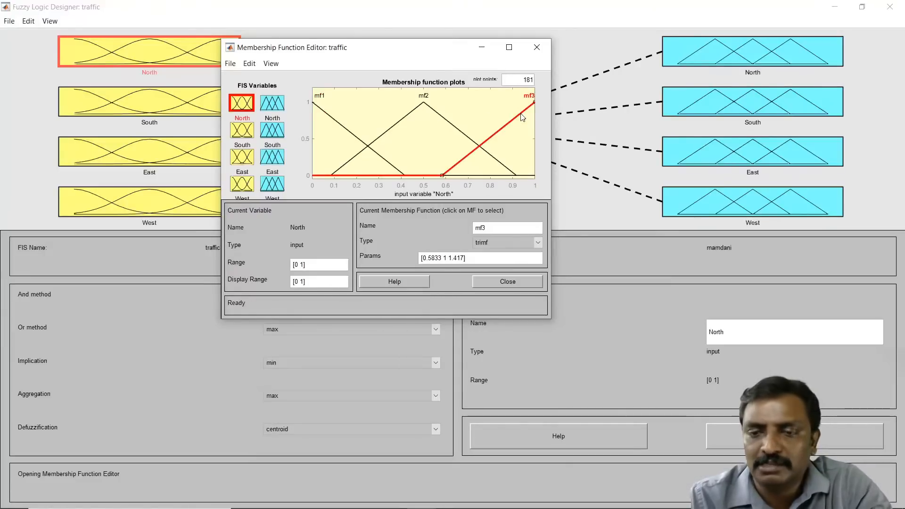
pyautogui.press('Delete')
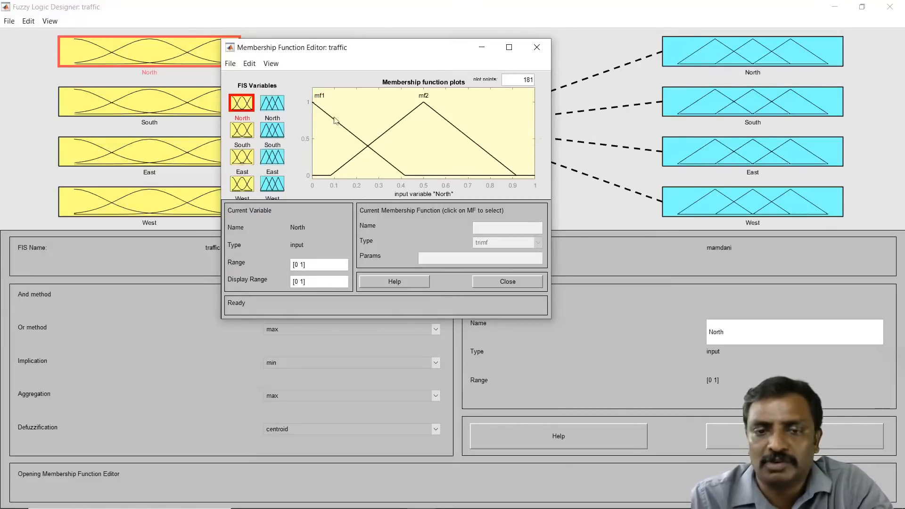
# Step: Shift the two remaining North functions' peaks to about 0.8 and 0.1 and rename mf1 as low and mf2 as high
pyautogui.moveTo(460, 125); pyautogui.dragTo(526, 122)
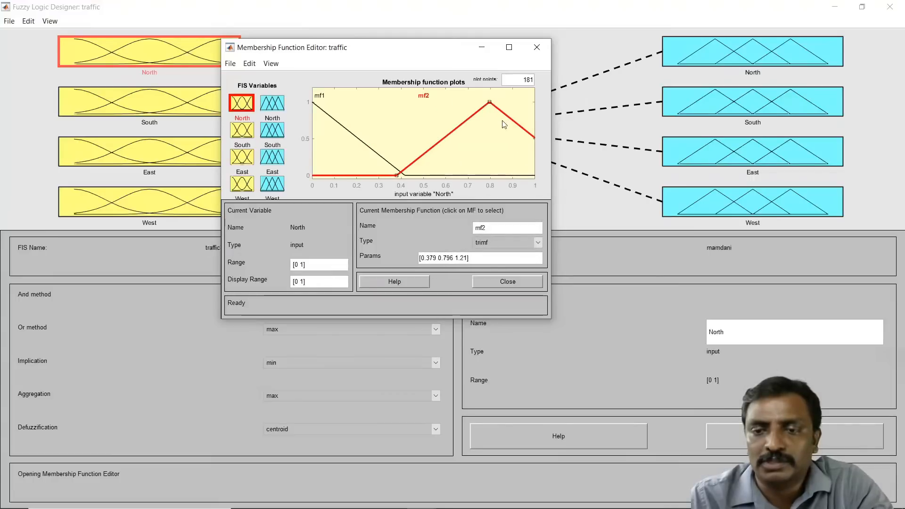
pyautogui.moveTo(363, 145); pyautogui.dragTo(384, 144)
pyautogui.doubleClick(495, 228)
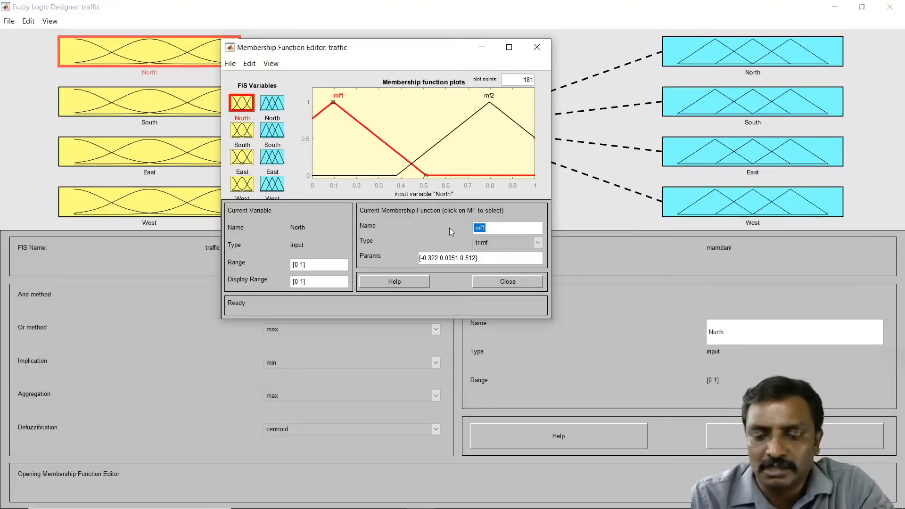
pyautogui.write('low')
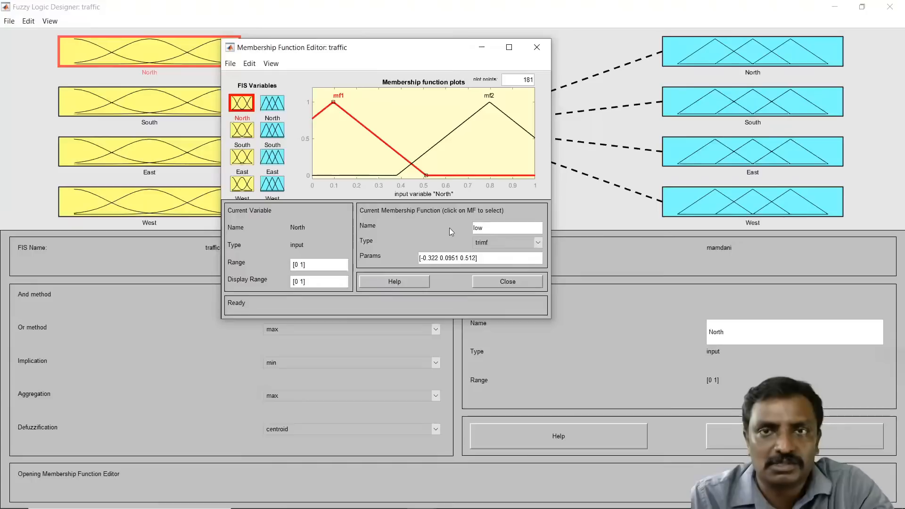
pyautogui.click(395, 115)
pyautogui.click(476, 120)
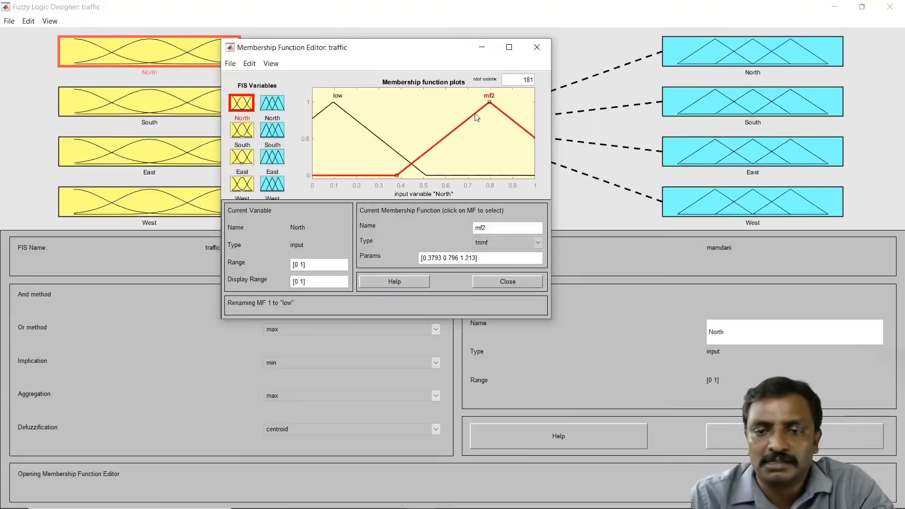
pyautogui.doubleClick(486, 228)
pyautogui.write('high')
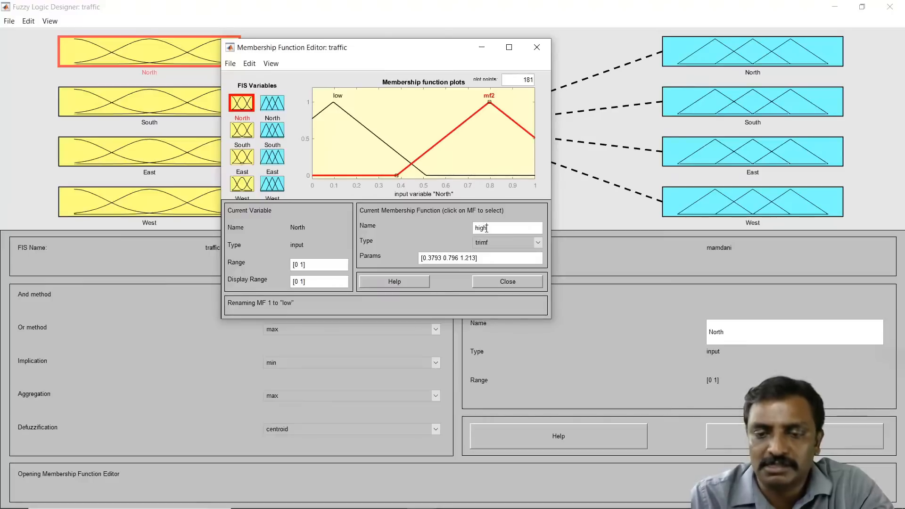
pyautogui.press('Return')
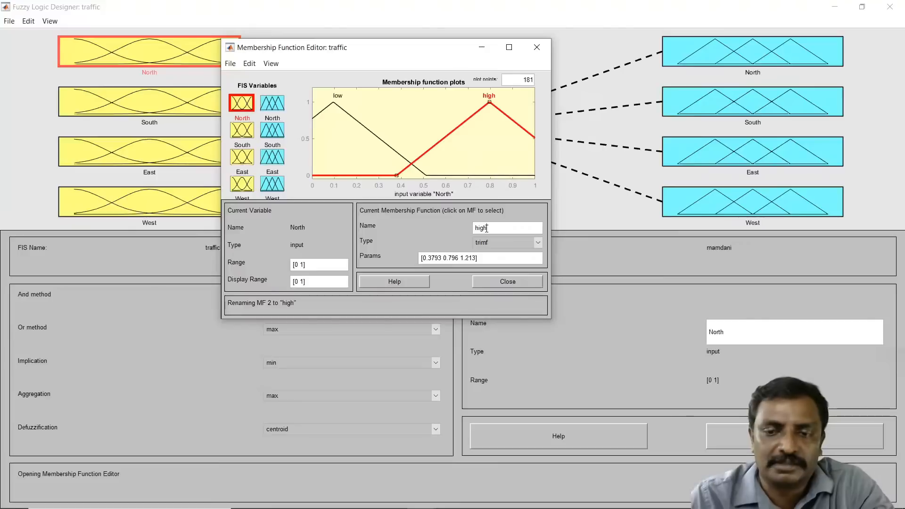
# Step: Reshape North's functions: low peaking at about 0 and ending near 0.55, high peaking near 0.98
pyautogui.click(380, 128)
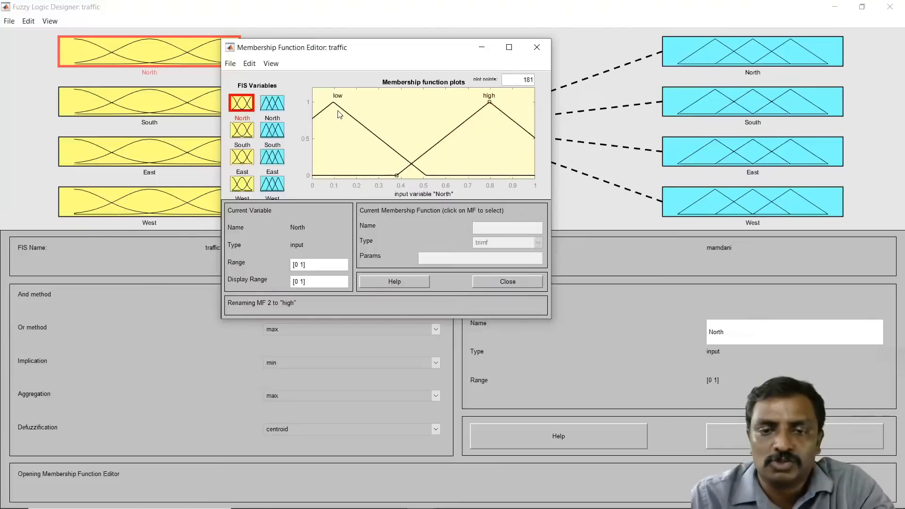
pyautogui.moveTo(336, 106); pyautogui.dragTo(310, 106)
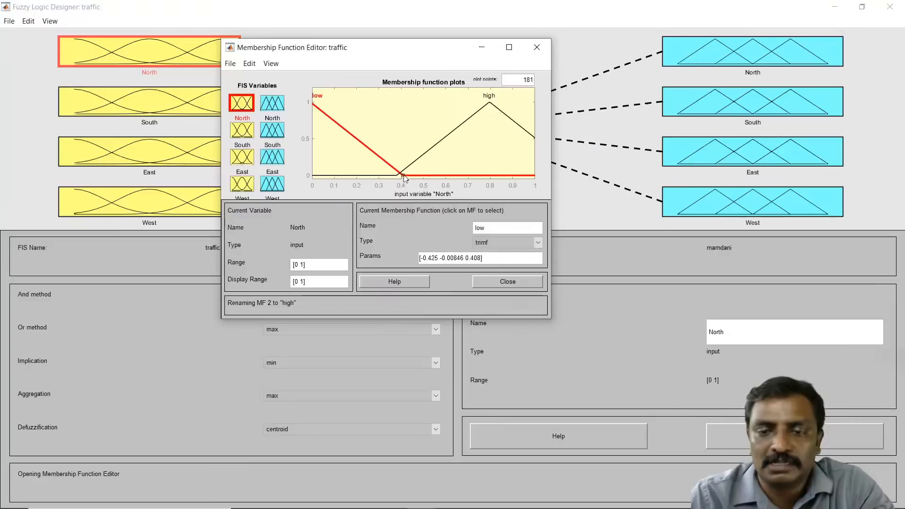
pyautogui.moveTo(404, 178); pyautogui.dragTo(434, 169)
pyautogui.click(488, 104)
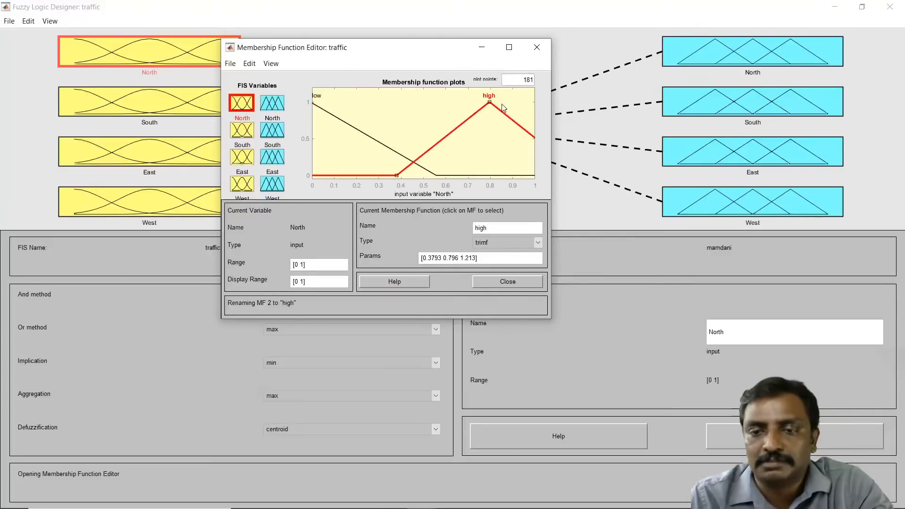
pyautogui.moveTo(490, 105); pyautogui.dragTo(530, 105)
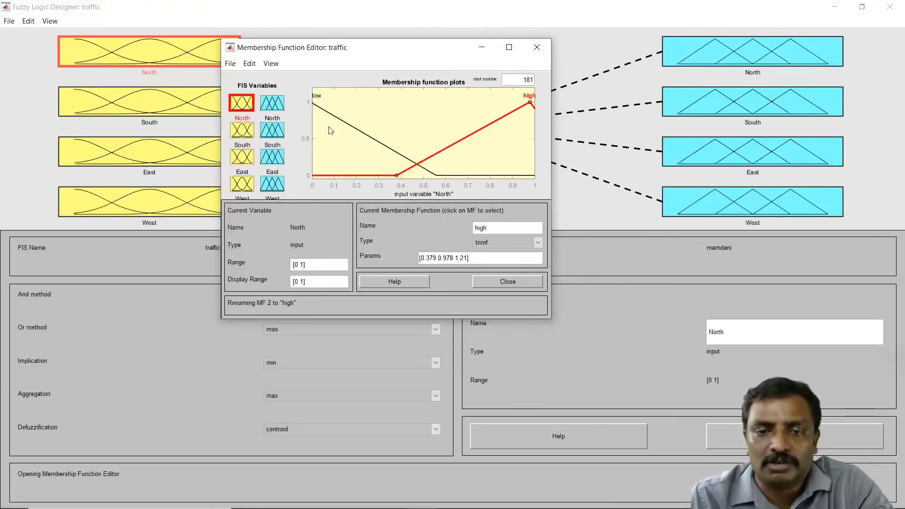
# Step: Switch to the South input and delete its third membership function, mf3
pyautogui.click(242, 132)
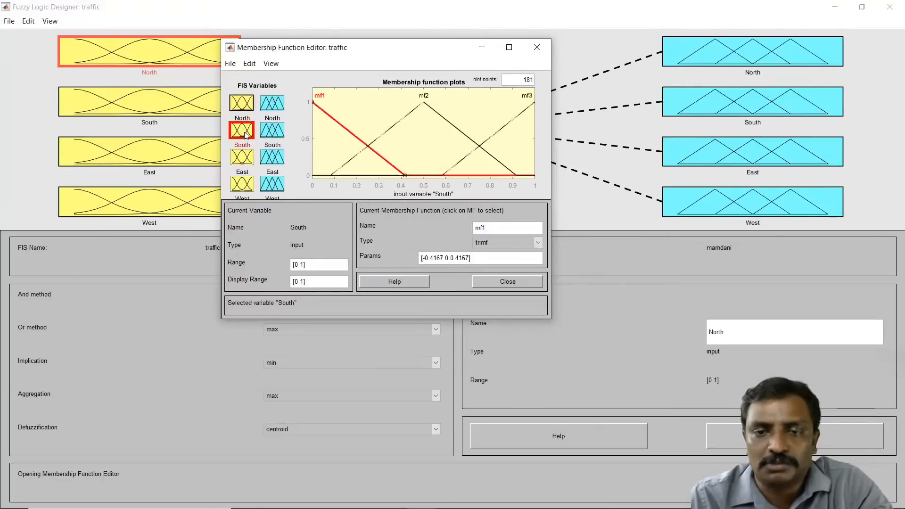
pyautogui.click(503, 132)
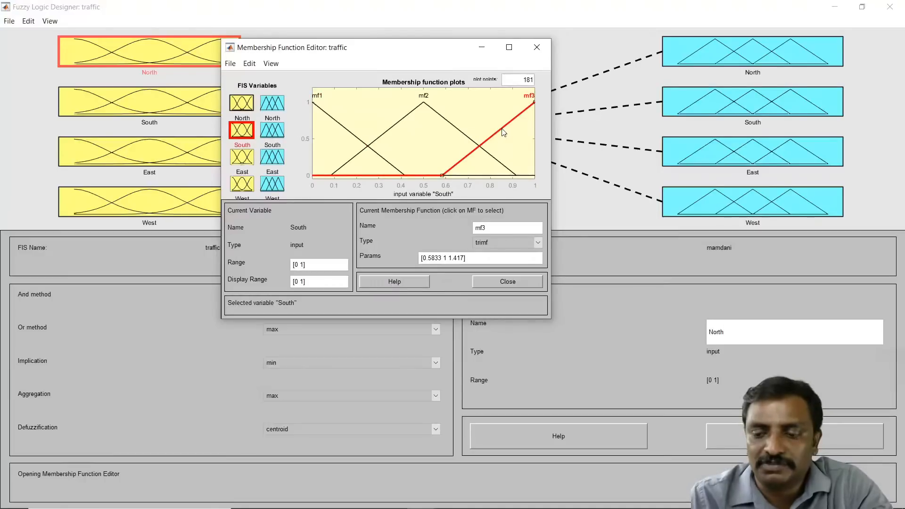
pyautogui.press('Delete')
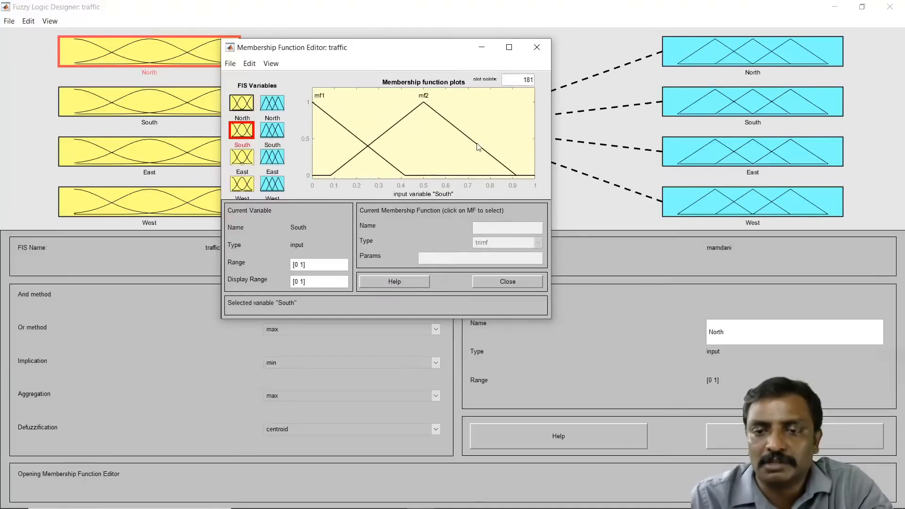
# Step: Shift South's mf2 peak to about 0.72 and rename it as high
pyautogui.moveTo(478, 147); pyautogui.dragTo(525, 153)
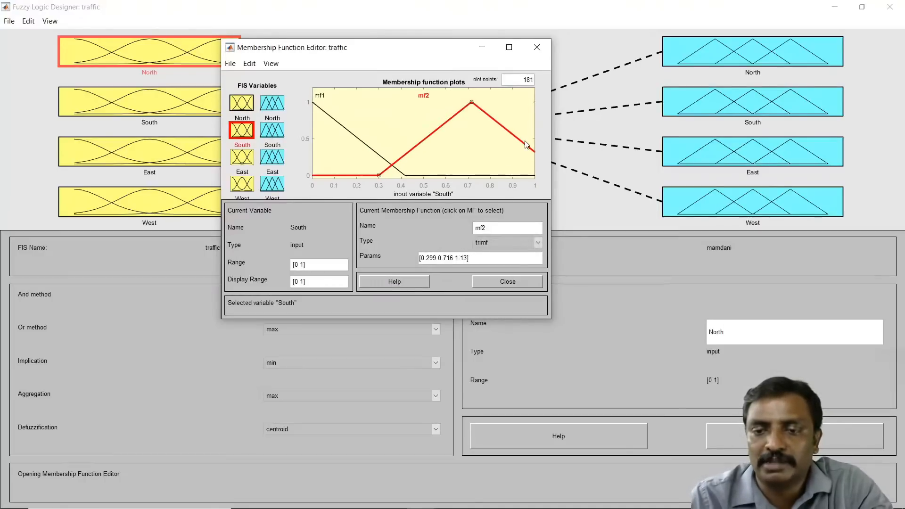
pyautogui.click(493, 226)
pyautogui.press('BackSpace')
pyautogui.press('BackSpace')
pyautogui.press('BackSpace')
pyautogui.write('high')
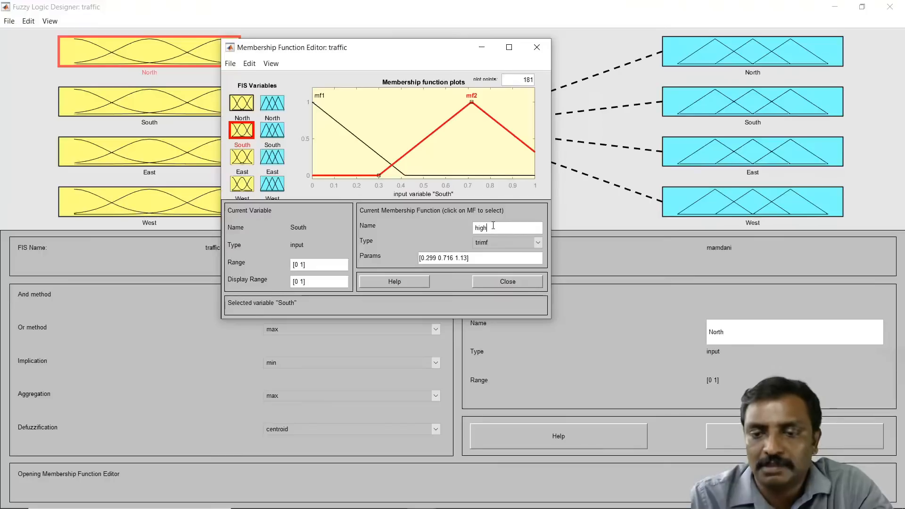
pyautogui.press('Return')
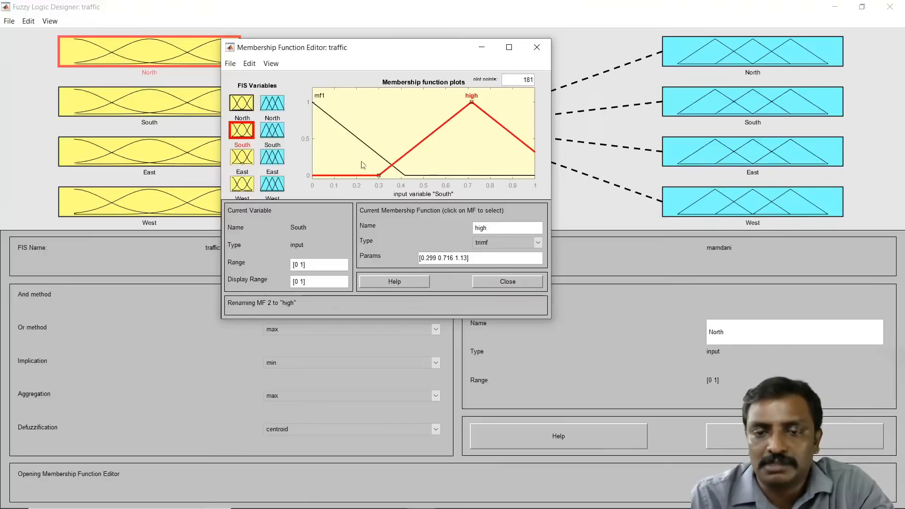
# Step: Rename South's mf1 membership function as low
pyautogui.click(365, 147)
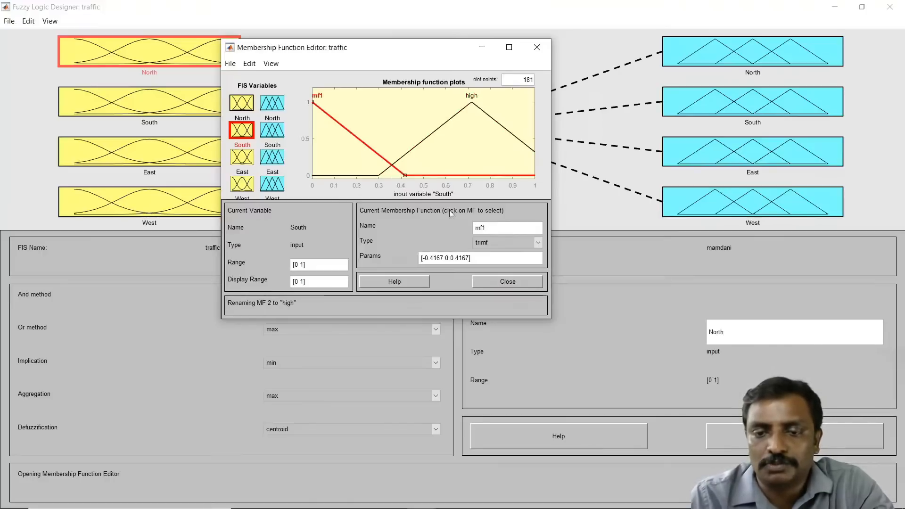
pyautogui.doubleClick(496, 227)
pyautogui.write('low')
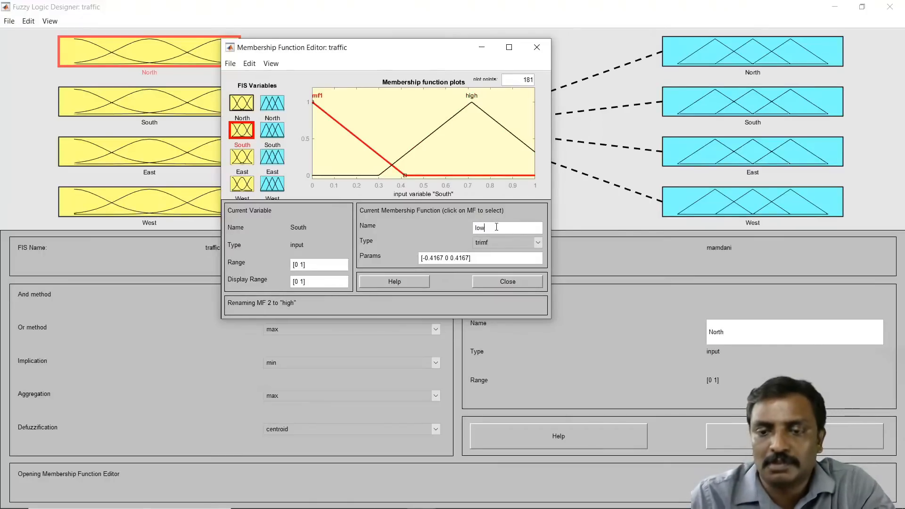
# Step: Reshape South's functions: low peaking near 0 and ending near 0.52, high peaking near 0.98
pyautogui.moveTo(343, 128); pyautogui.dragTo(353, 128)
pyautogui.click(472, 107)
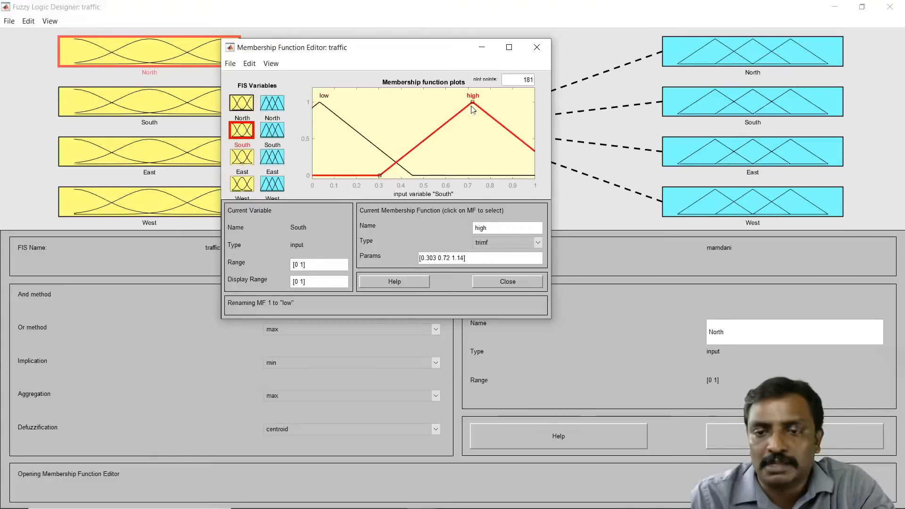
pyautogui.moveTo(474, 107); pyautogui.dragTo(523, 102)
pyautogui.moveTo(413, 174); pyautogui.dragTo(429, 175)
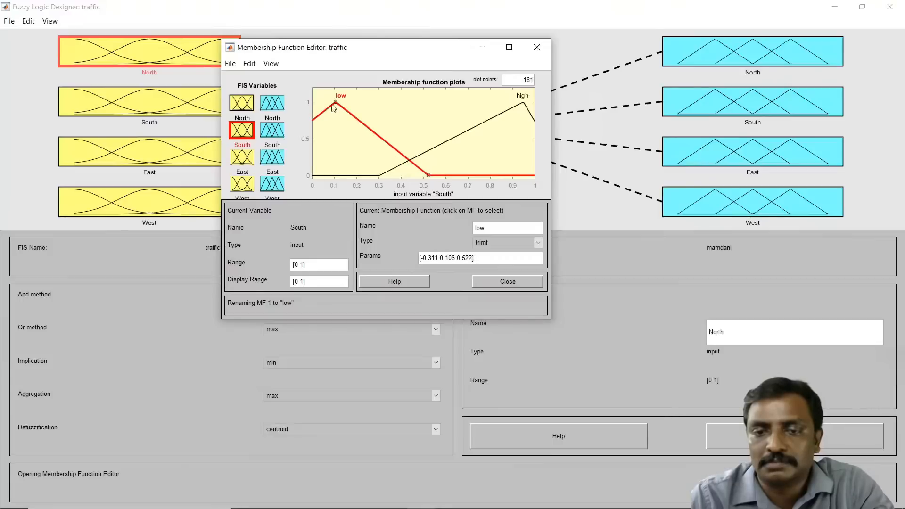
pyautogui.moveTo(334, 103); pyautogui.dragTo(314, 108)
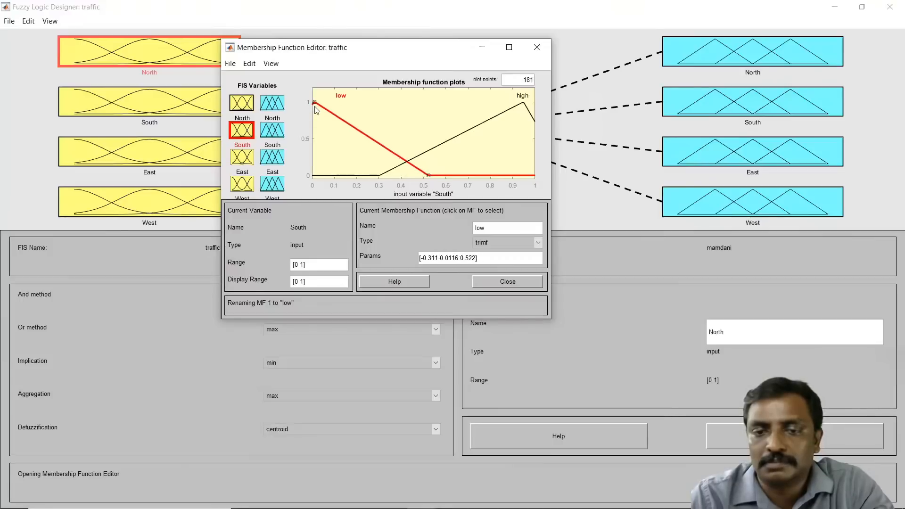
pyautogui.click(527, 109)
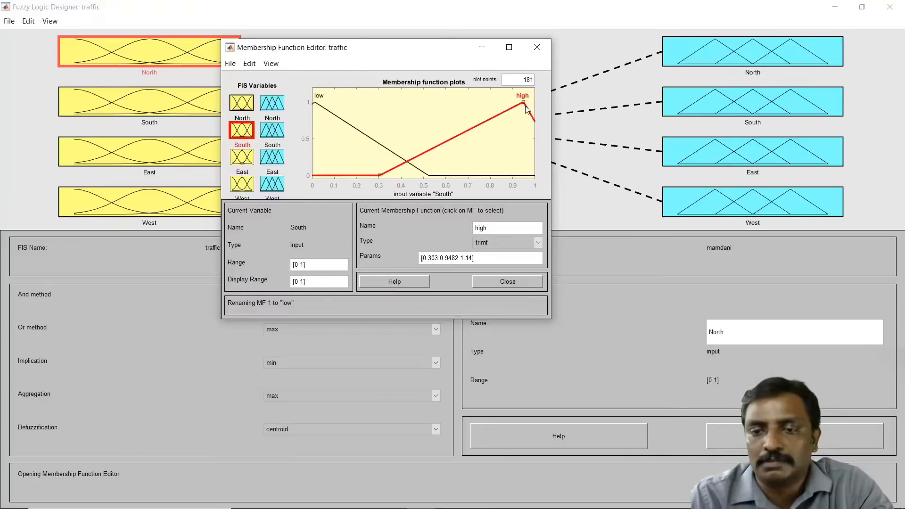
pyautogui.moveTo(527, 109); pyautogui.dragTo(534, 109)
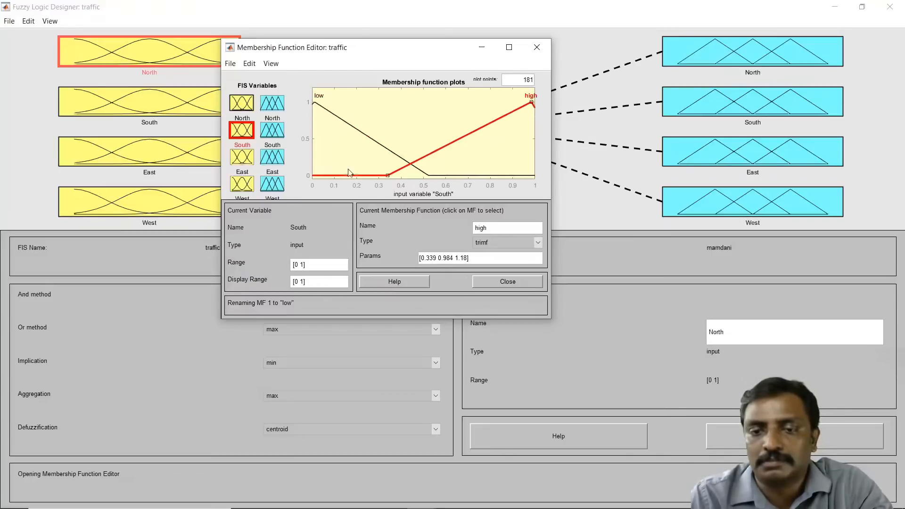
# Step: Switch to the East input and delete its third membership function, mf3
pyautogui.click(248, 108)
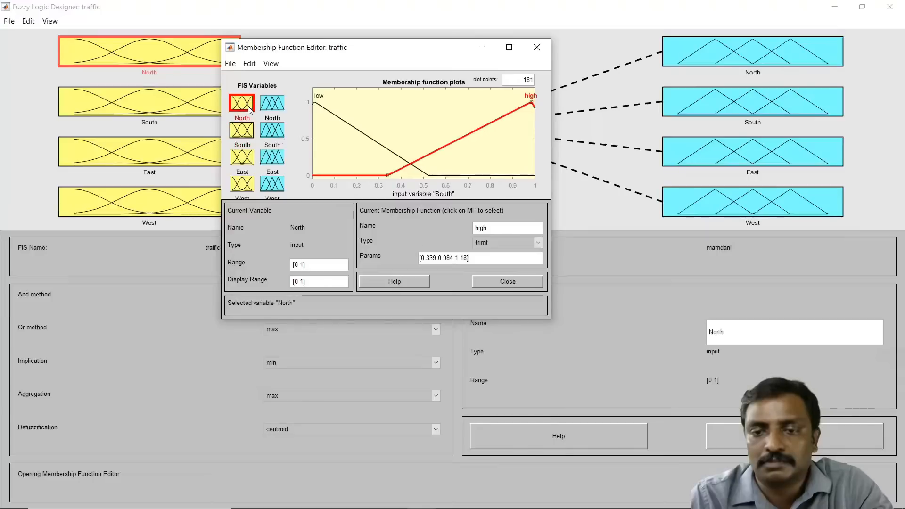
pyautogui.click(244, 134)
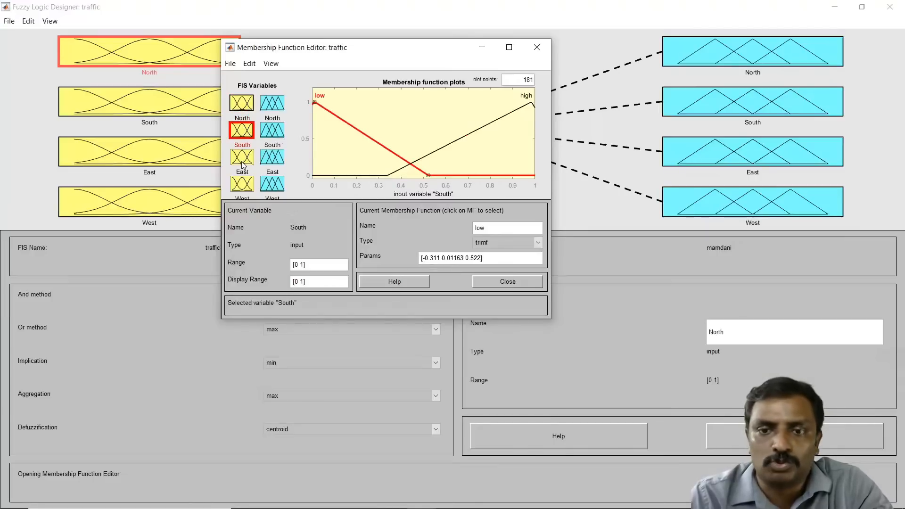
pyautogui.click(243, 164)
pyautogui.click(515, 121)
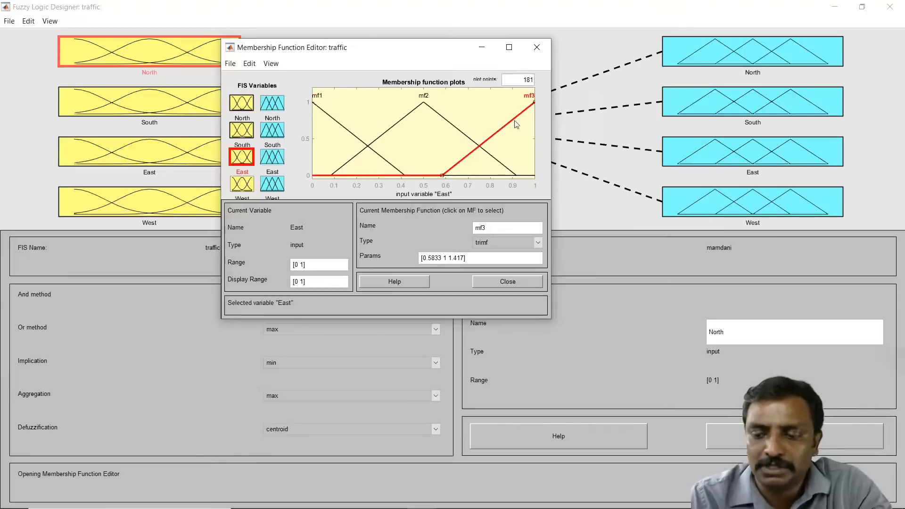
pyautogui.press('Delete')
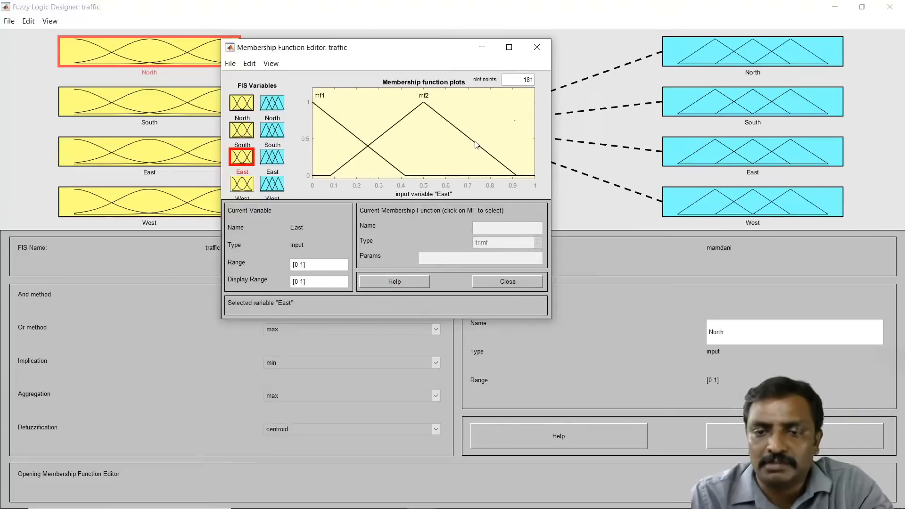
# Step: Shift East's mf2 peak to about 0.76 and rename it as high
pyautogui.moveTo(476, 144); pyautogui.dragTo(533, 145)
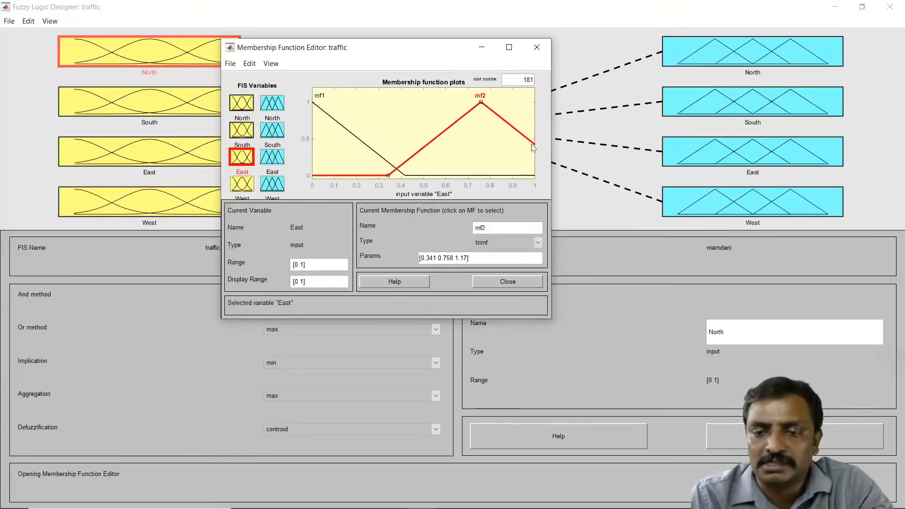
pyautogui.doubleClick(496, 226)
pyautogui.write('high')
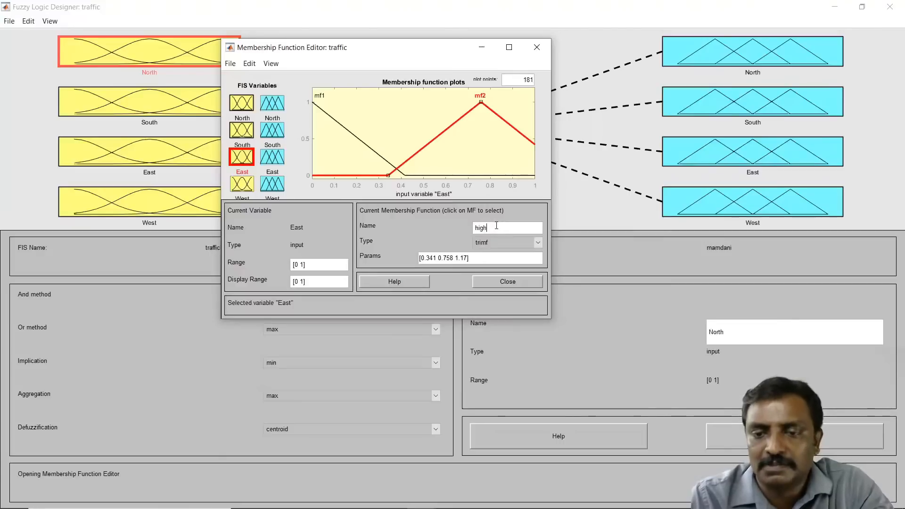
pyautogui.press('Return')
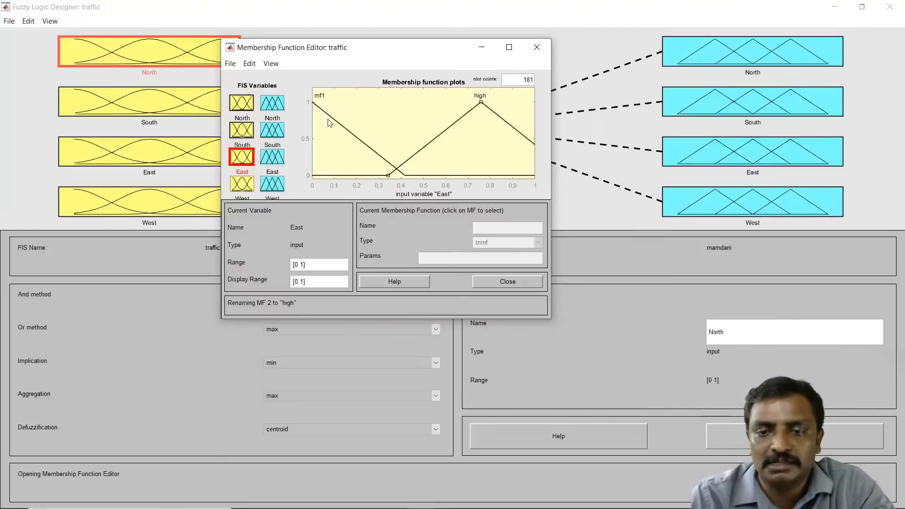
# Step: Rename East's mf1 membership function as low
pyautogui.click(336, 124)
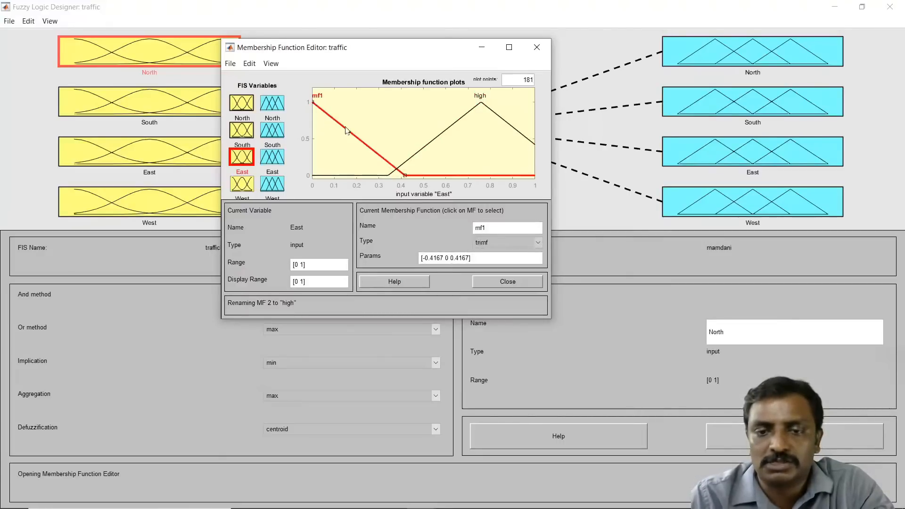
pyautogui.doubleClick(494, 228)
pyautogui.write('low')
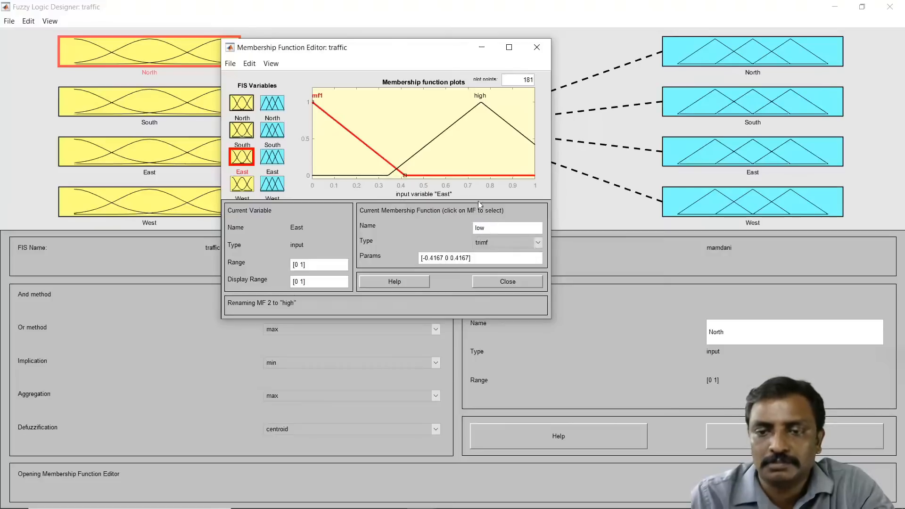
pyautogui.press('Return')
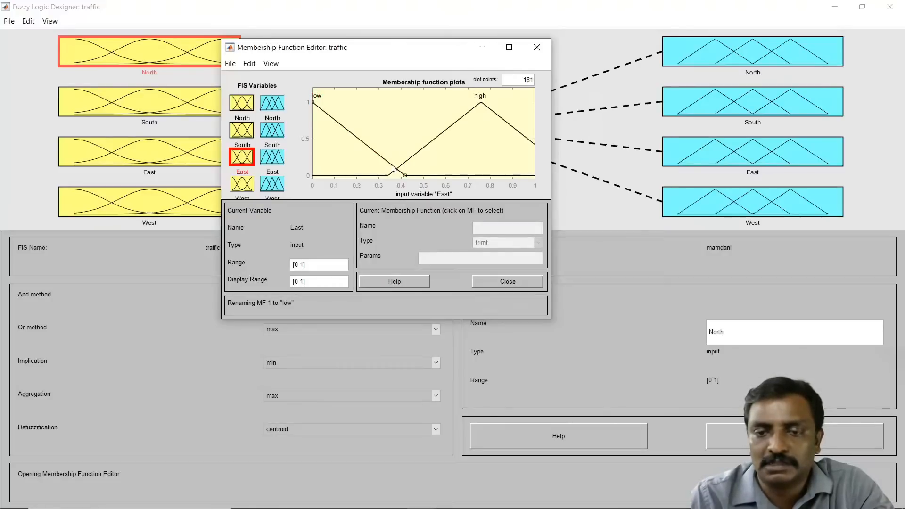
# Step: Reshape East's functions: low peaking near 0 and ending near 0.51, high peaking near 0.91
pyautogui.moveTo(394, 169); pyautogui.dragTo(399, 169)
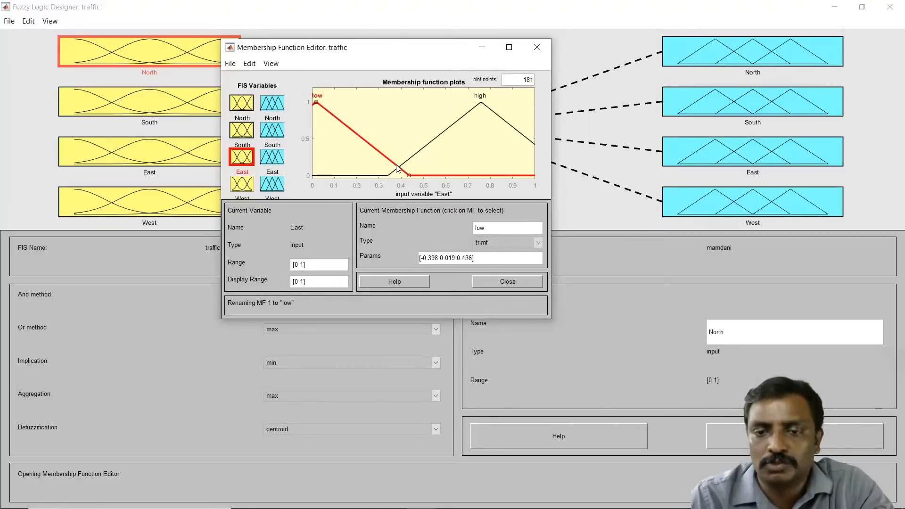
pyautogui.click(482, 104)
pyautogui.moveTo(482, 103); pyautogui.dragTo(516, 102)
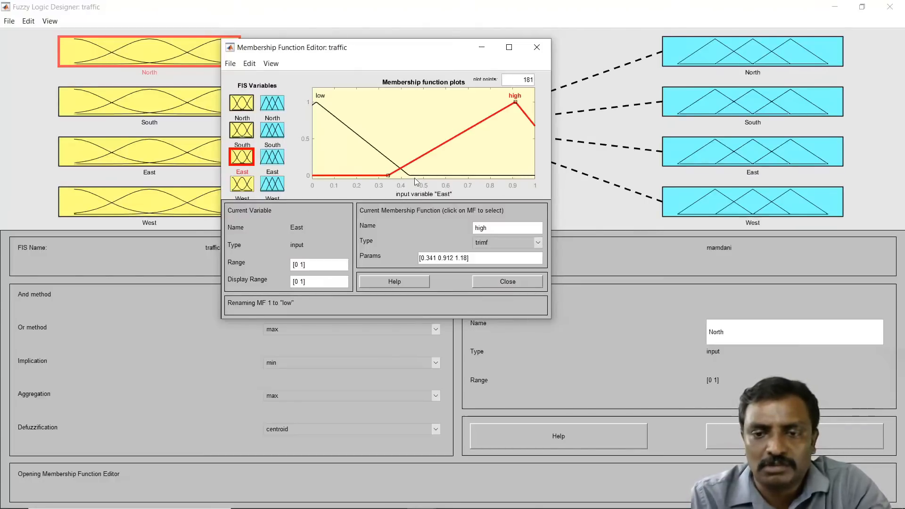
pyautogui.moveTo(411, 178); pyautogui.dragTo(425, 173)
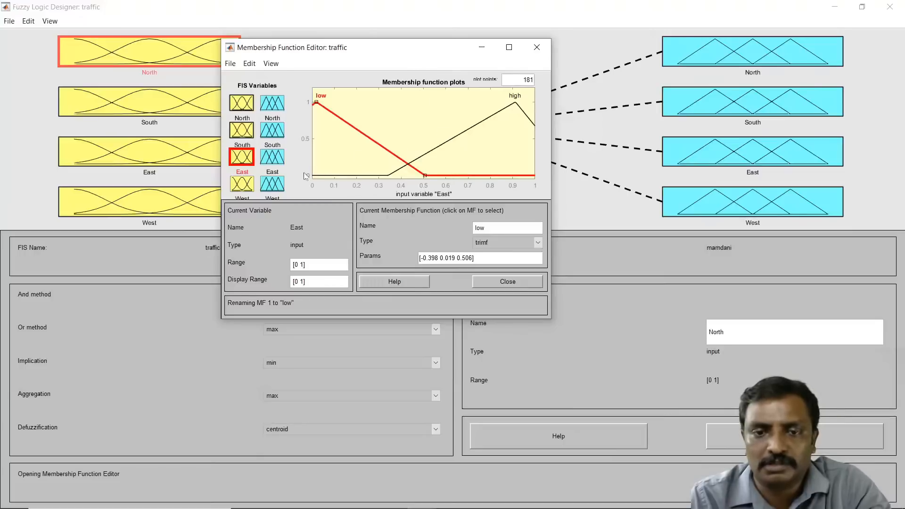
# Step: Switch to the West input and delete its third membership function, mf3
pyautogui.click(247, 187)
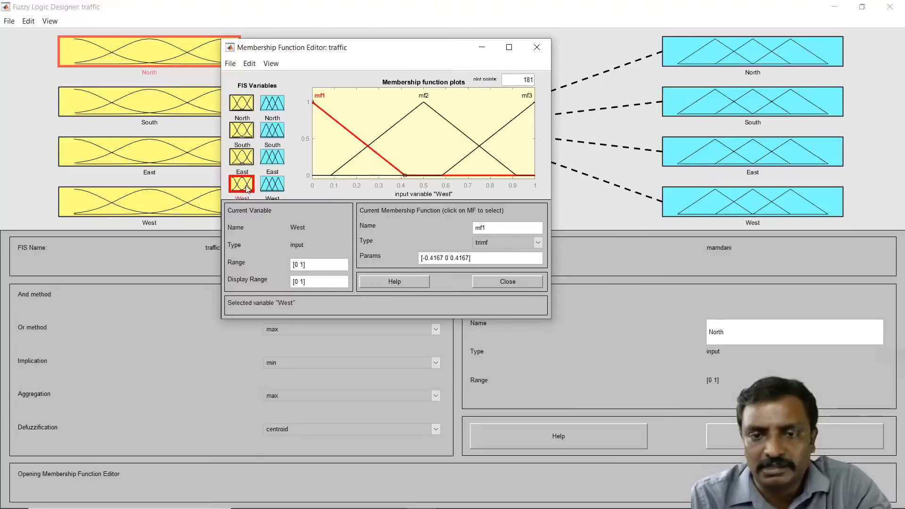
pyautogui.click(520, 115)
pyautogui.press('Delete')
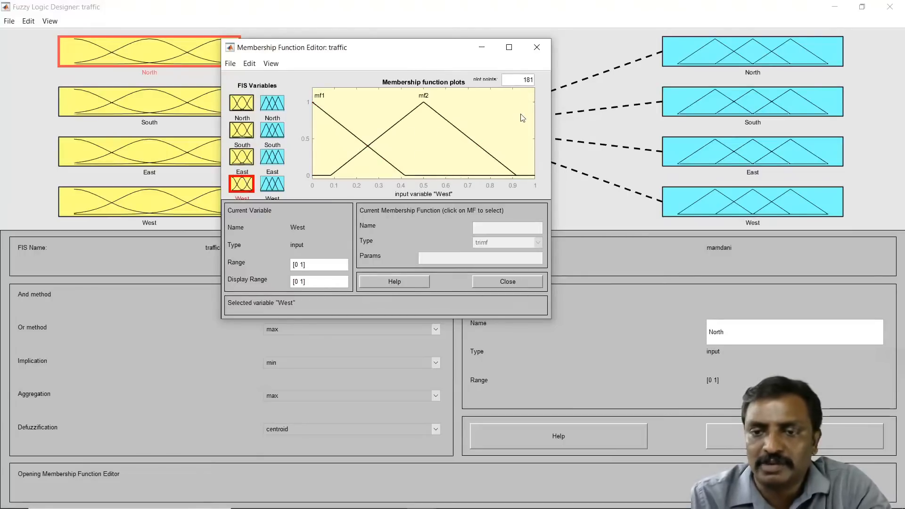
# Step: Reshape West's functions: mf1 peaking near 0.09 and ending near 0.5, mf2 starting near 0.4 and peaking near 0.98
pyautogui.moveTo(471, 144); pyautogui.dragTo(532, 144)
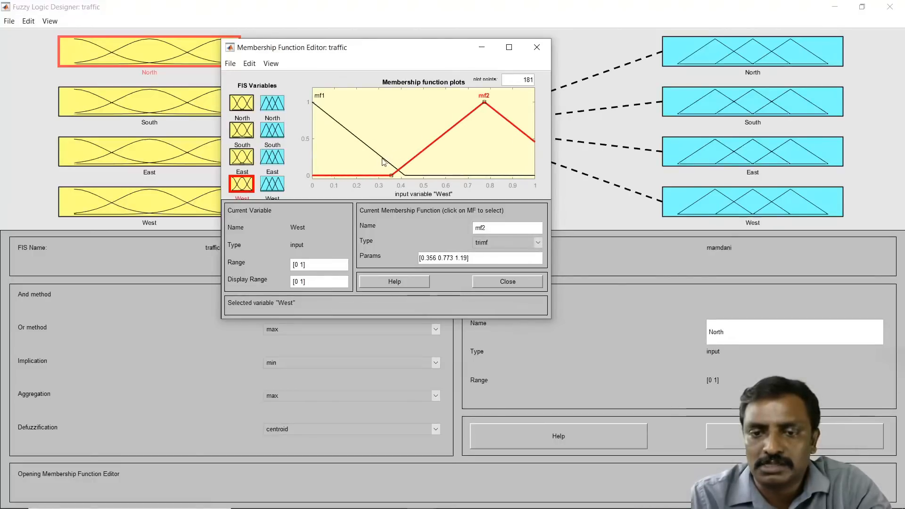
pyautogui.moveTo(383, 162); pyautogui.dragTo(403, 162)
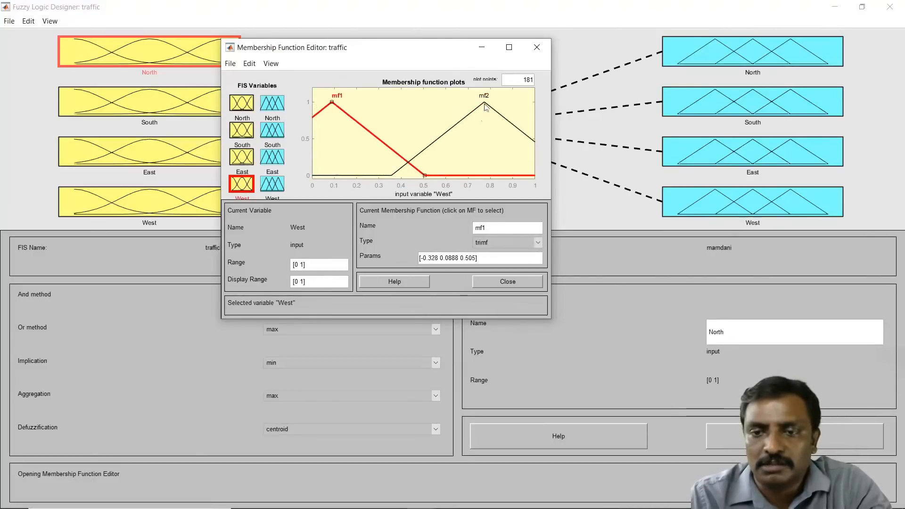
pyautogui.moveTo(485, 107); pyautogui.dragTo(536, 105)
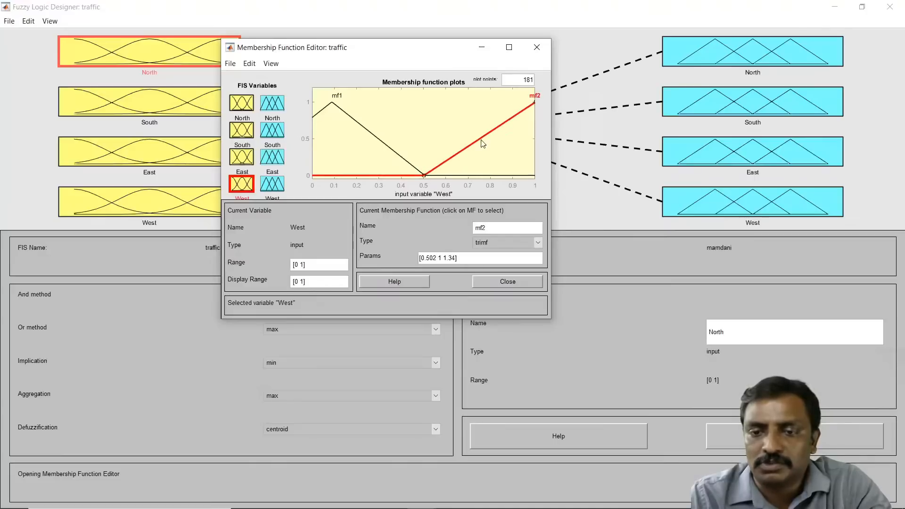
pyautogui.moveTo(481, 141); pyautogui.dragTo(460, 149)
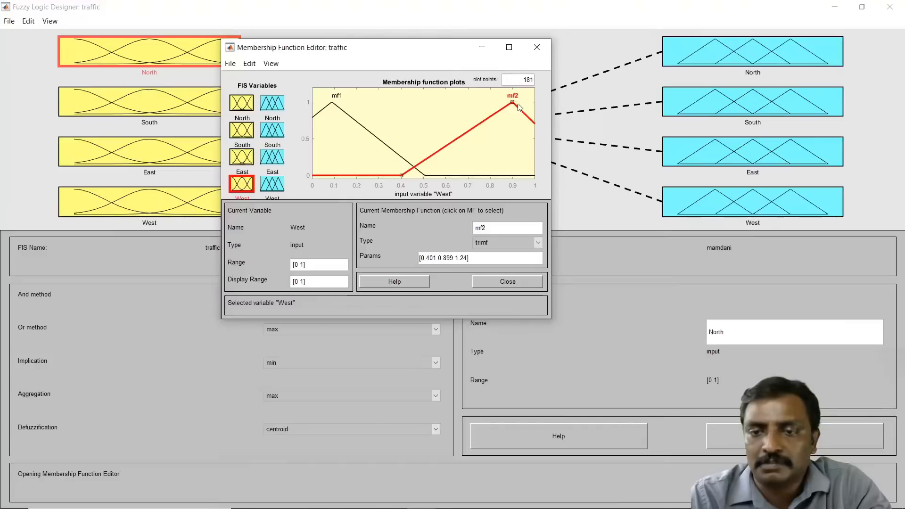
pyautogui.moveTo(514, 105); pyautogui.dragTo(530, 106)
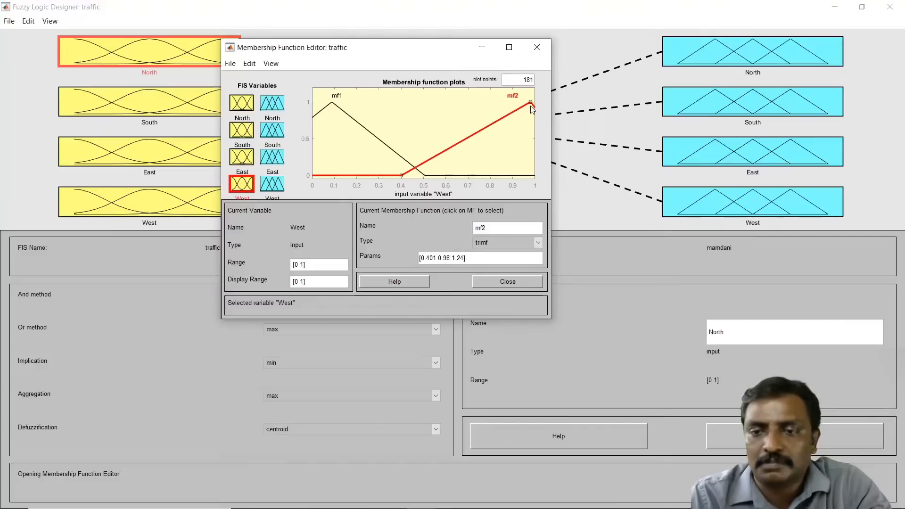
# Step: Rename West's mf2 membership function as high
pyautogui.doubleClick(489, 226)
pyautogui.write('high')
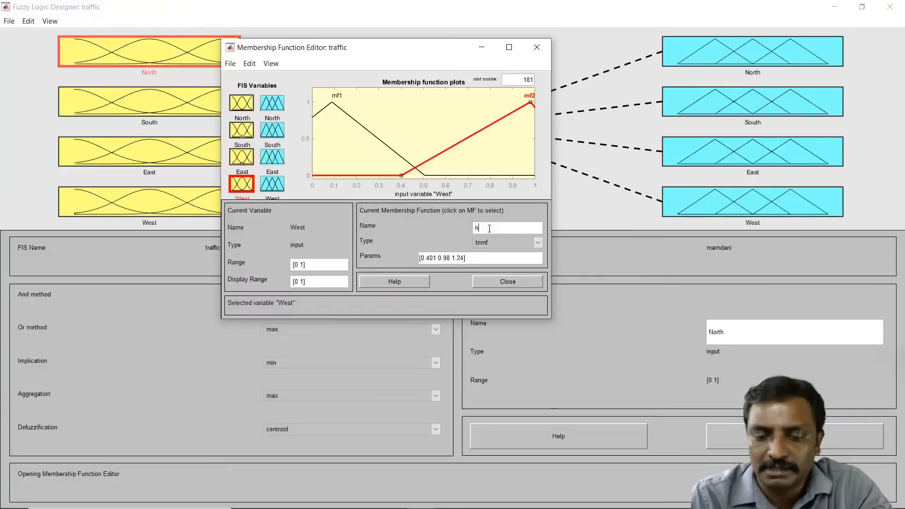
pyautogui.click(342, 117)
pyautogui.click(345, 112)
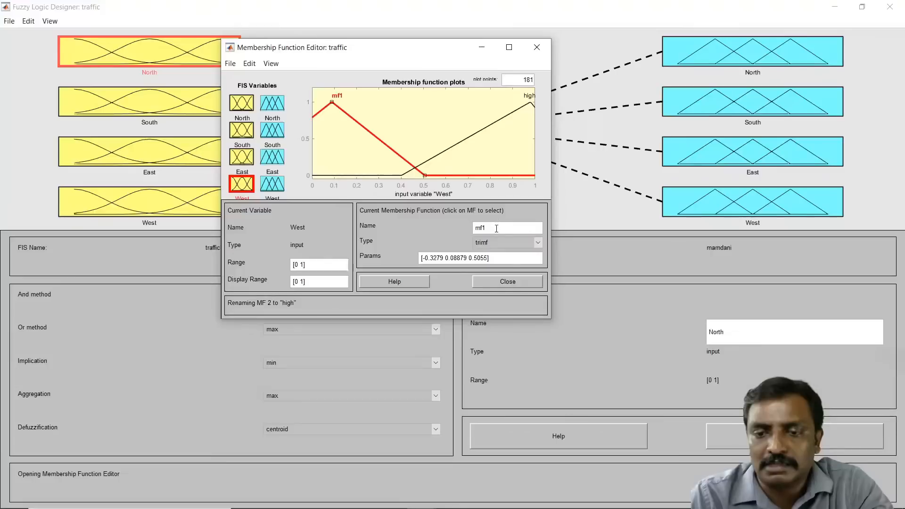
# Step: Rename West's mf1 membership function as low and move its peak to near 0.02
pyautogui.write('low')
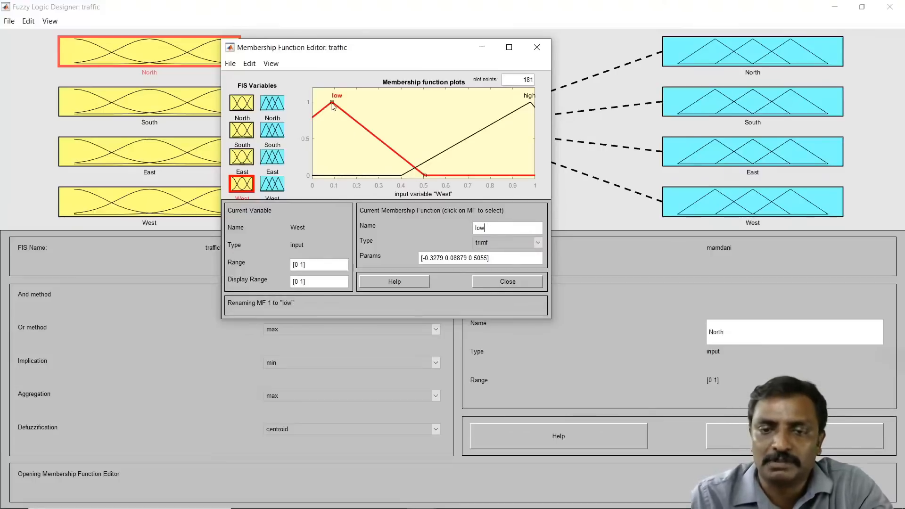
pyautogui.moveTo(332, 104); pyautogui.dragTo(317, 106)
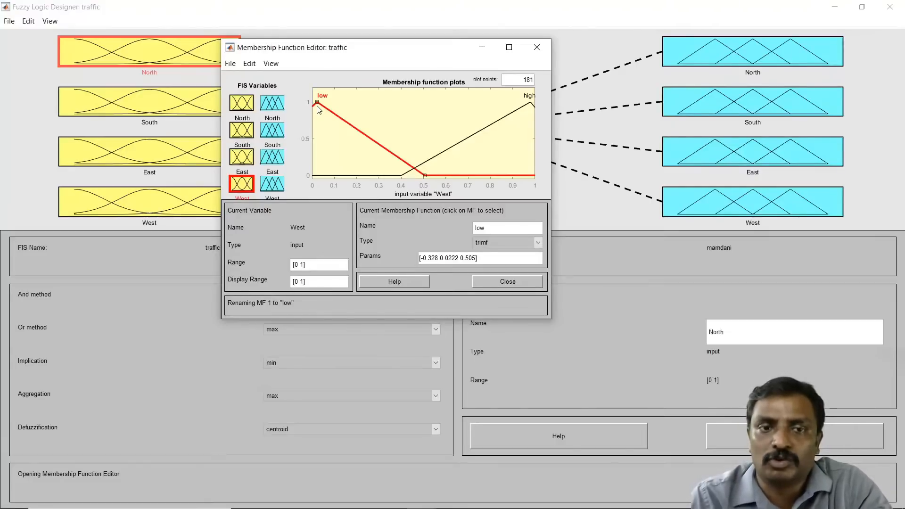
pyautogui.click(429, 149)
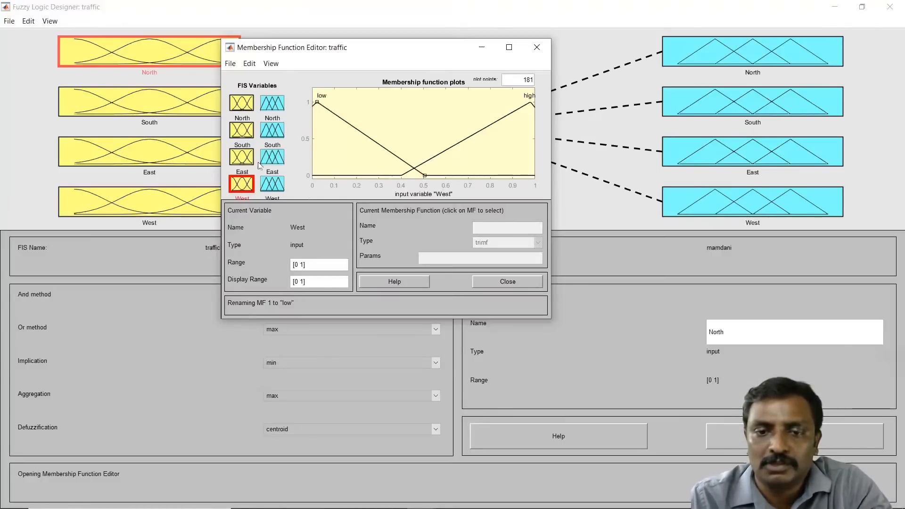
# Step: Switch to the North output variable and delete its third membership function, mf3
pyautogui.click(239, 158)
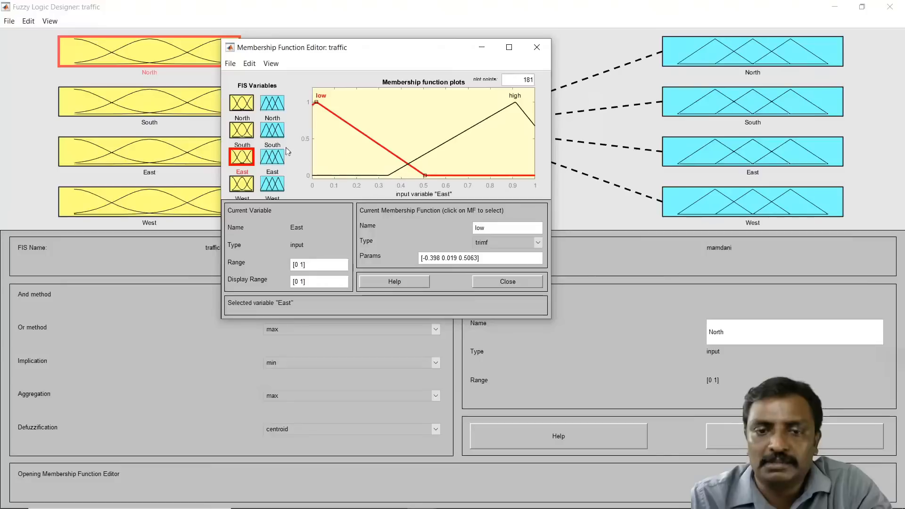
pyautogui.click(246, 132)
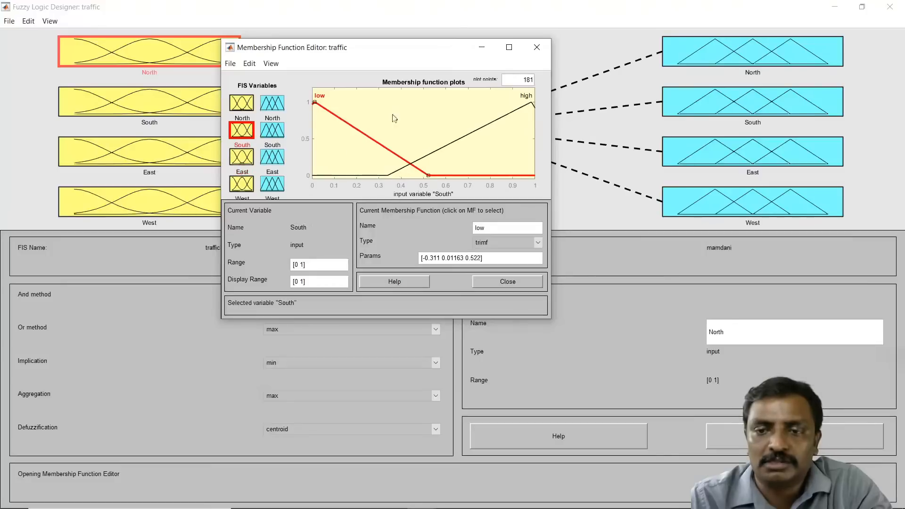
pyautogui.click(248, 107)
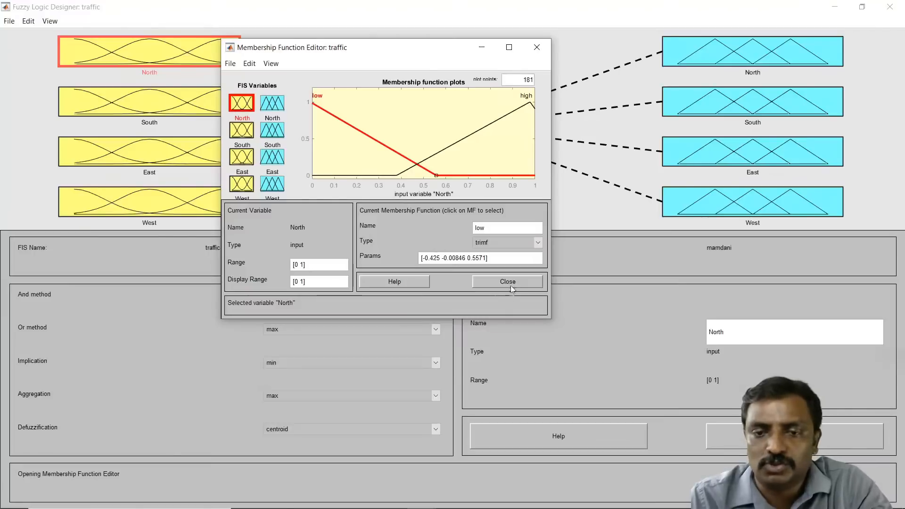
pyautogui.click(280, 107)
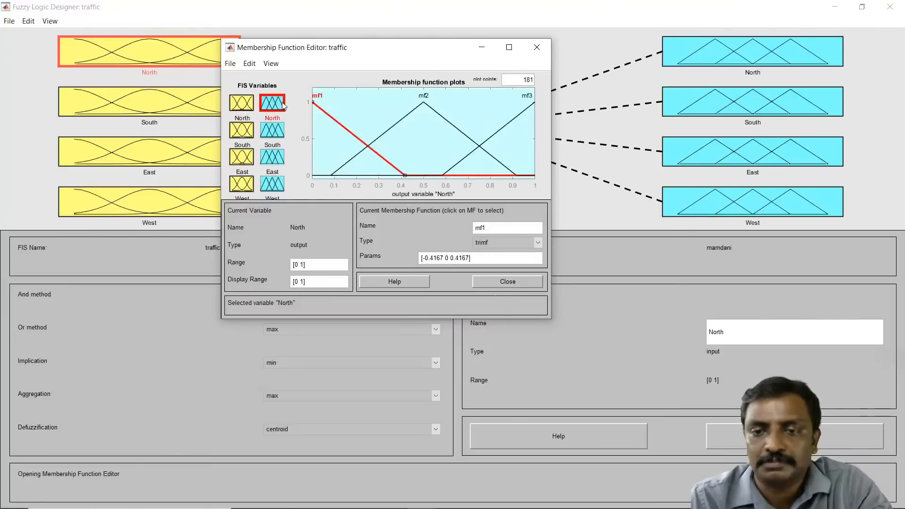
pyautogui.click(503, 125)
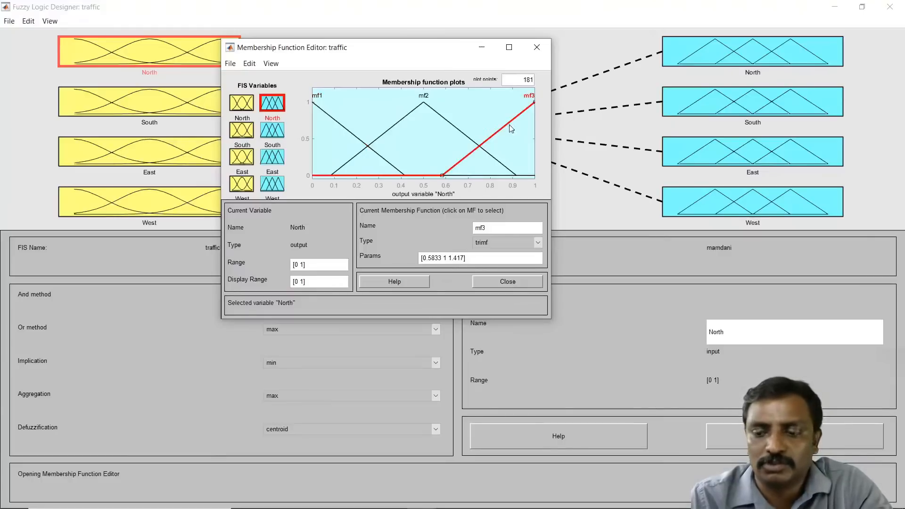
pyautogui.press('Delete')
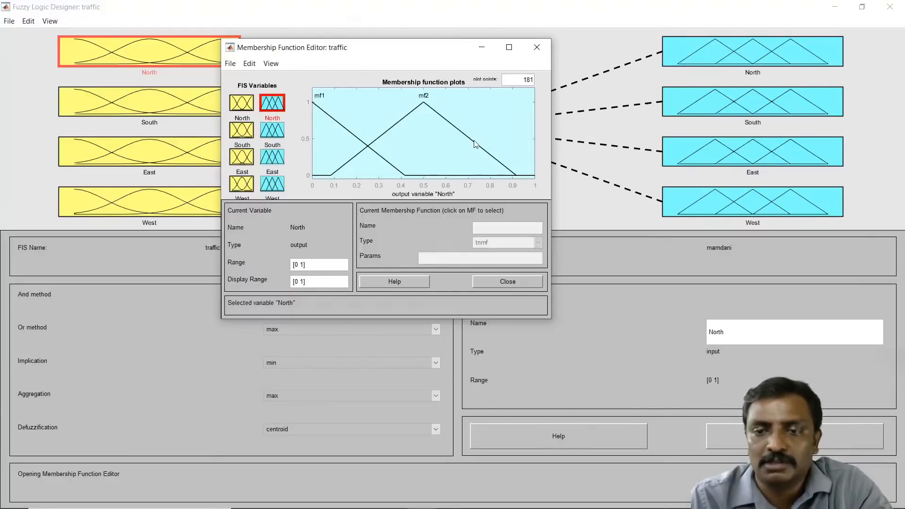
# Step: Reshape the North output's mf2 to start near 0.38 and peak near 0.95, and rename it red
pyautogui.moveTo(477, 144); pyautogui.dragTo(541, 152)
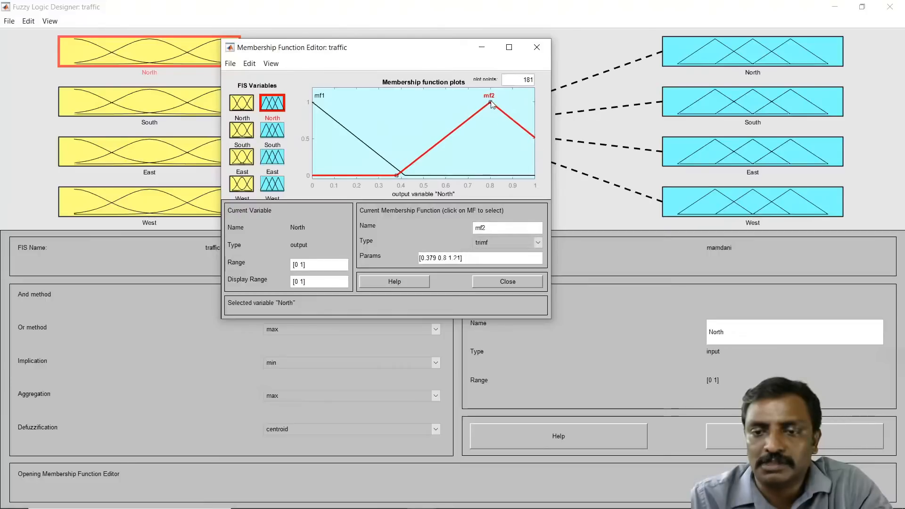
pyautogui.moveTo(490, 101); pyautogui.dragTo(525, 102)
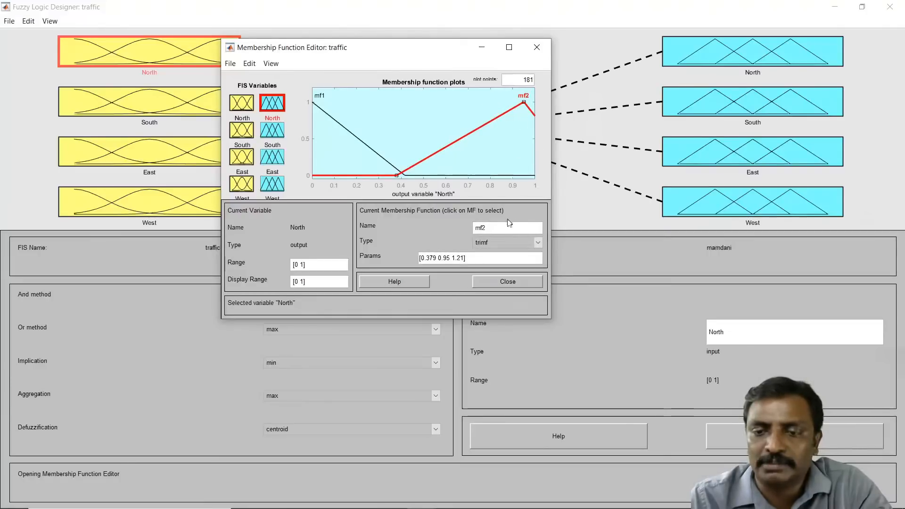
pyautogui.write('red')
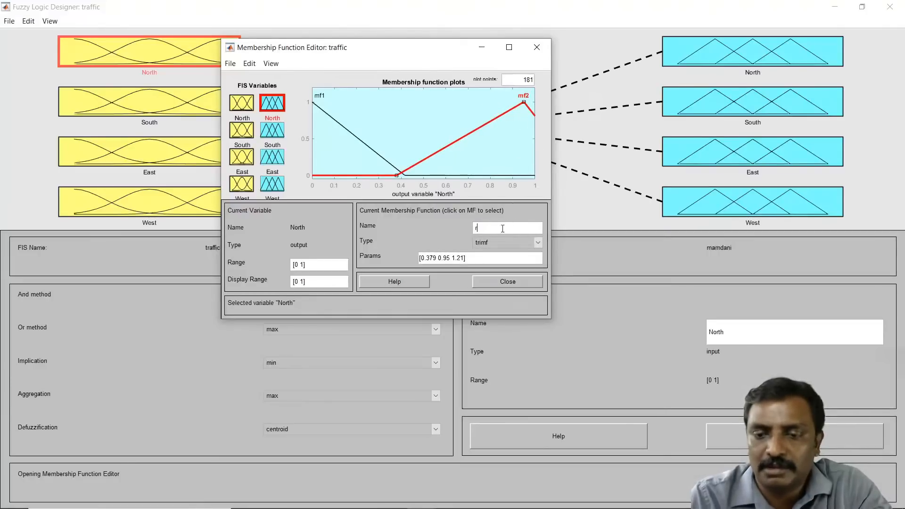
pyautogui.click(342, 137)
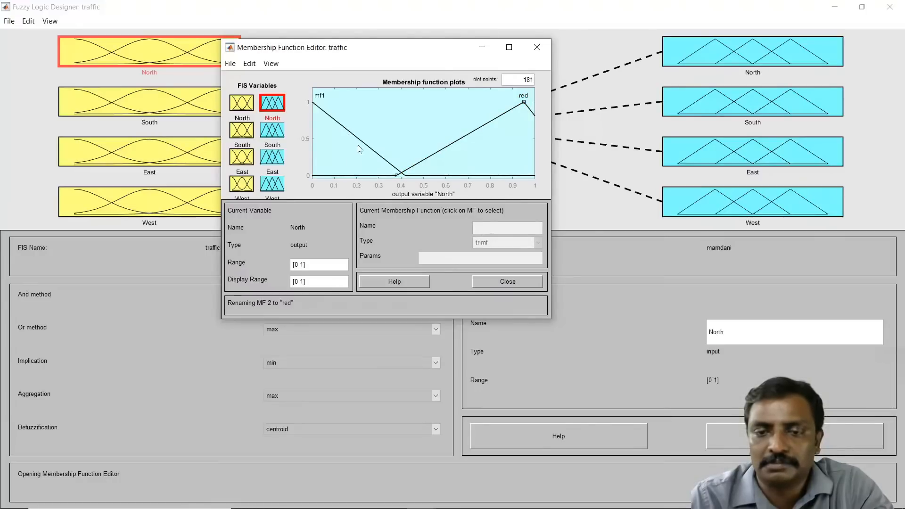
# Step: Nudge the North output's mf1 to end near 0.44 and rename it green
pyautogui.moveTo(360, 142); pyautogui.dragTo(367, 145)
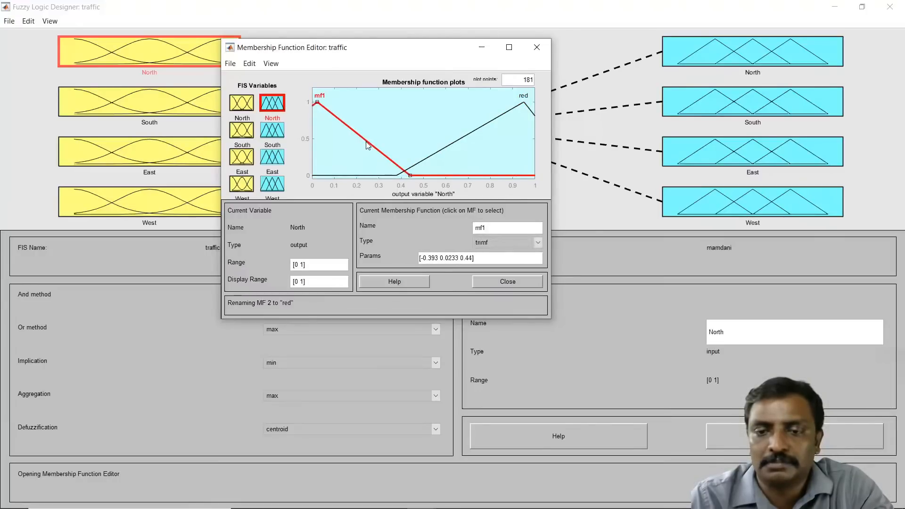
pyautogui.doubleClick(488, 227)
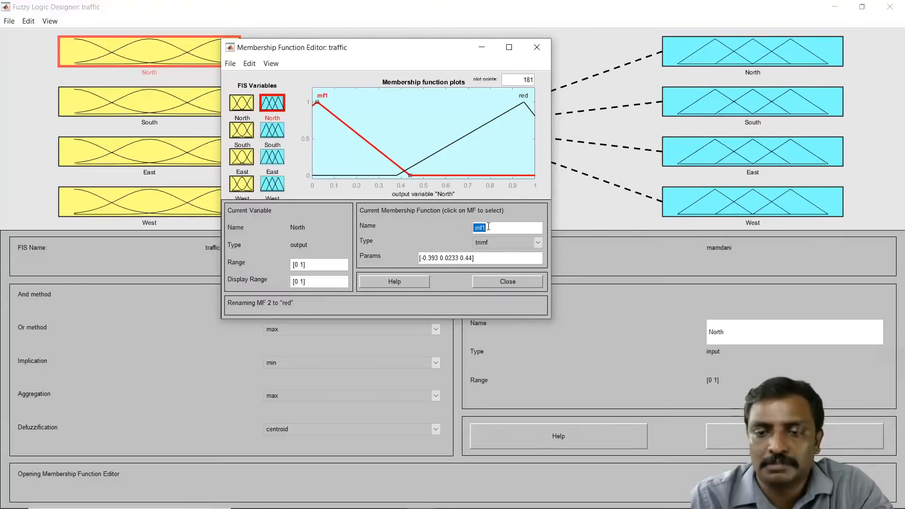
pyautogui.write('green')
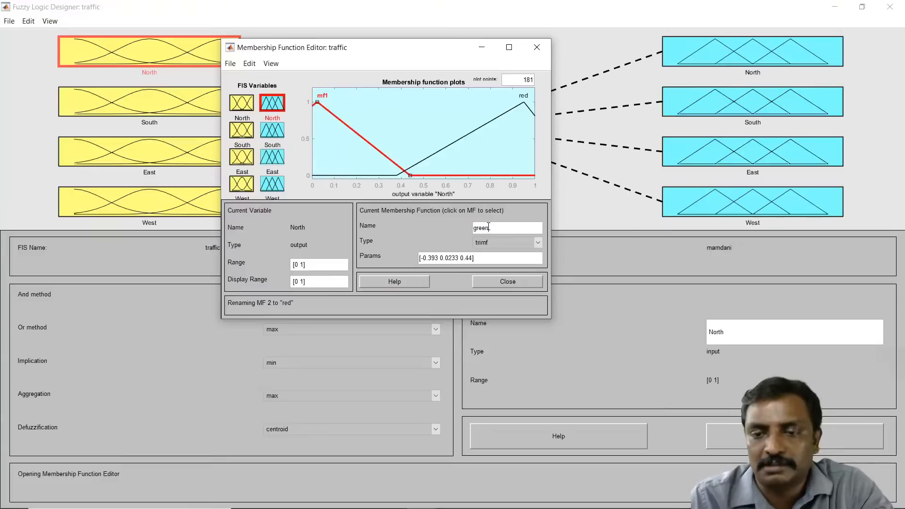
pyautogui.press('Return')
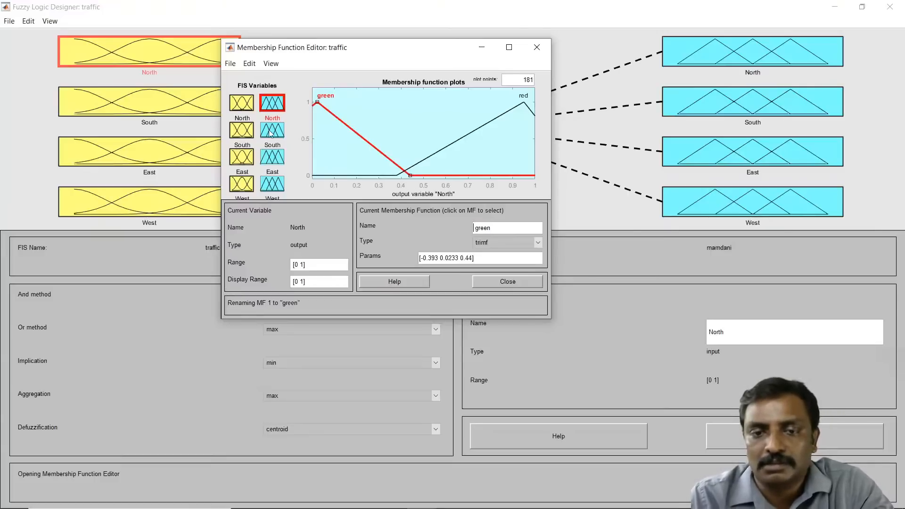
# Step: Switch to the South output variable and delete its third membership function, mf3
pyautogui.click(271, 135)
pyautogui.click(512, 122)
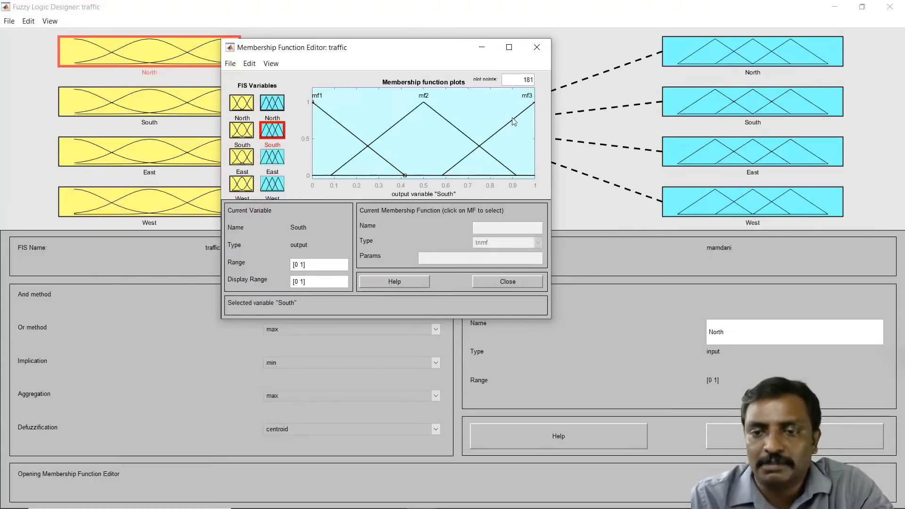
pyautogui.click(513, 119)
pyautogui.press('Delete')
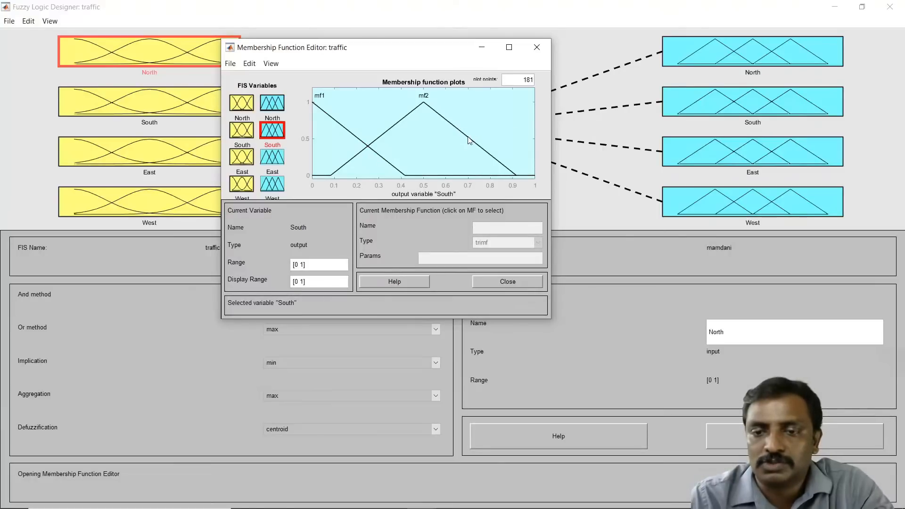
# Step: Move the South output's mf2 to peak near 0.96 and start near 0.42, and rename it red
pyautogui.moveTo(467, 142); pyautogui.dragTo(571, 154)
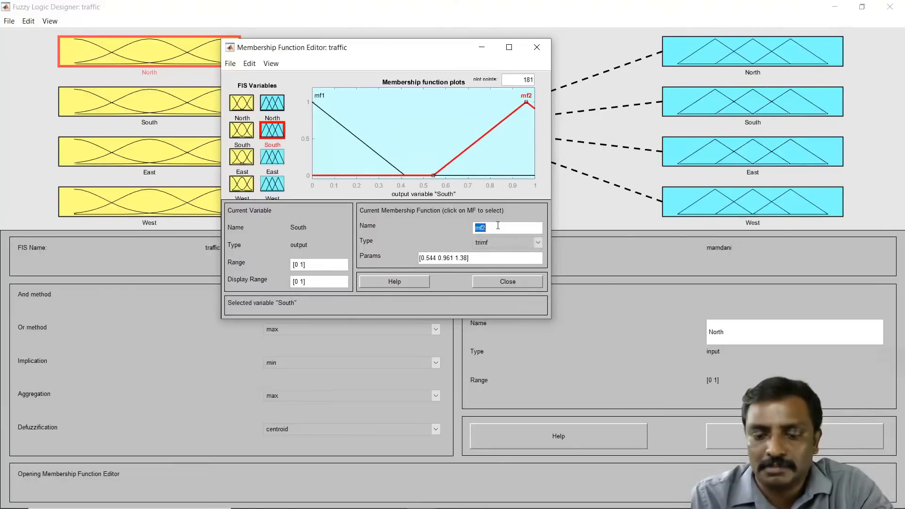
pyautogui.write('red')
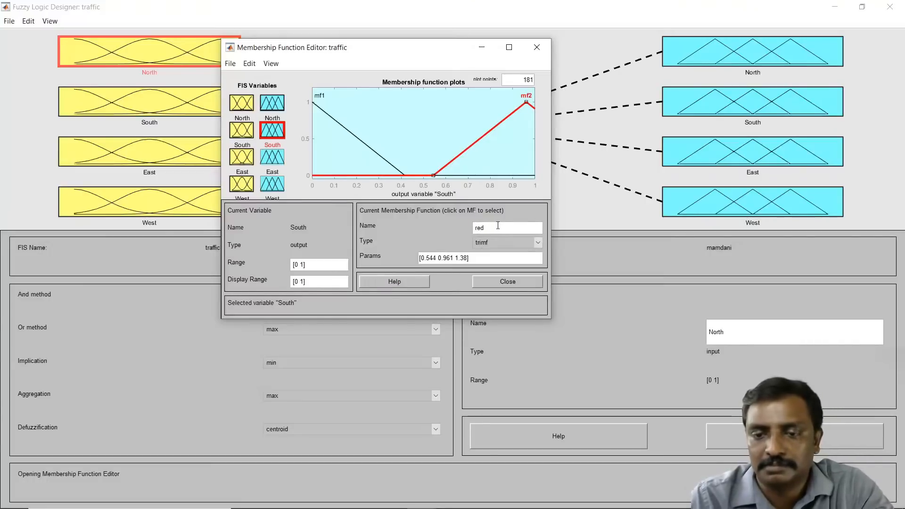
pyautogui.press('Return')
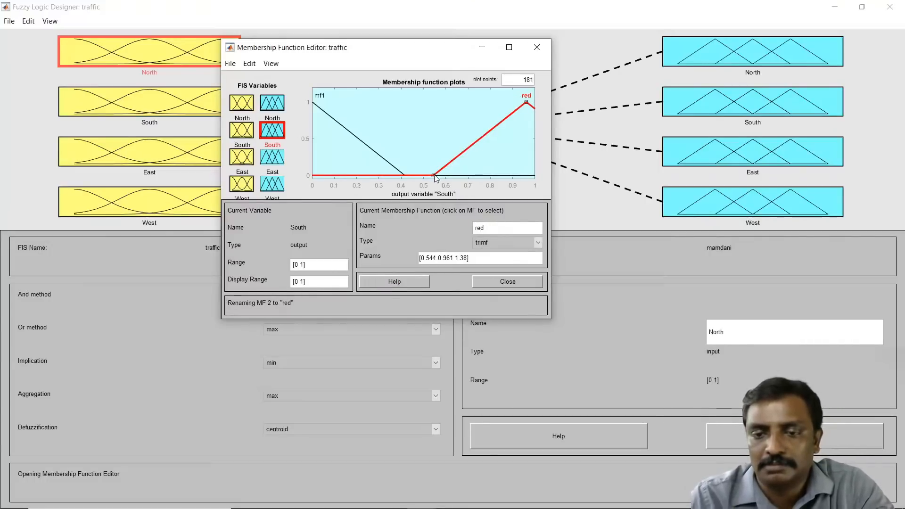
pyautogui.moveTo(434, 176); pyautogui.dragTo(405, 176)
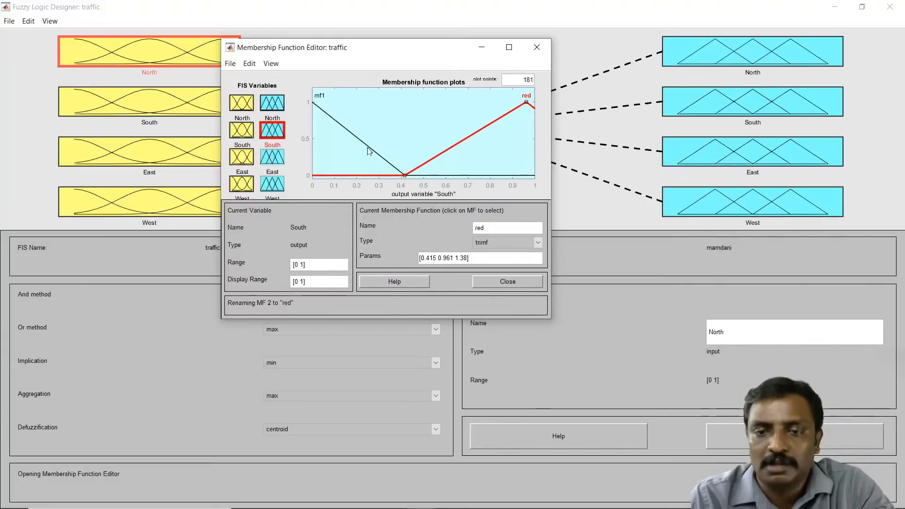
# Step: Reshape the South output's mf1 to peak near 0.01 and end near 0.52, and rename it green
pyautogui.moveTo(369, 151); pyautogui.dragTo(391, 150)
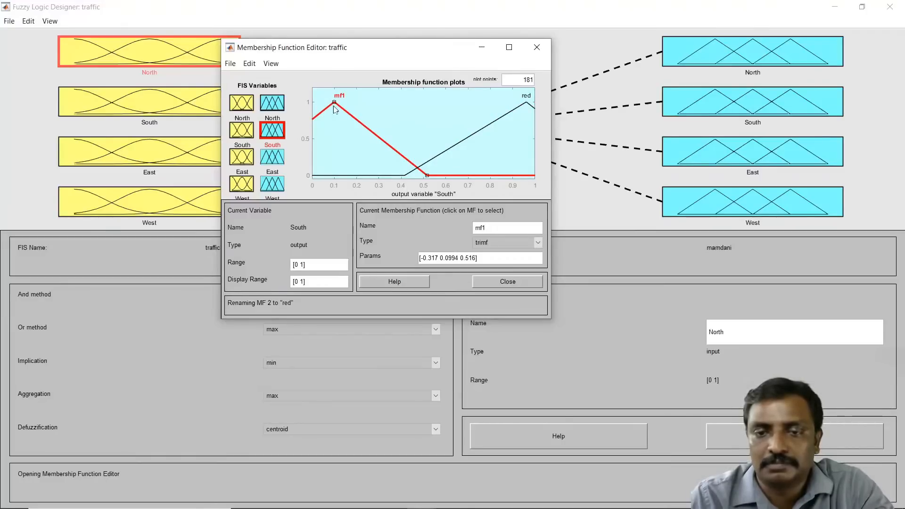
pyautogui.moveTo(335, 105); pyautogui.dragTo(314, 103)
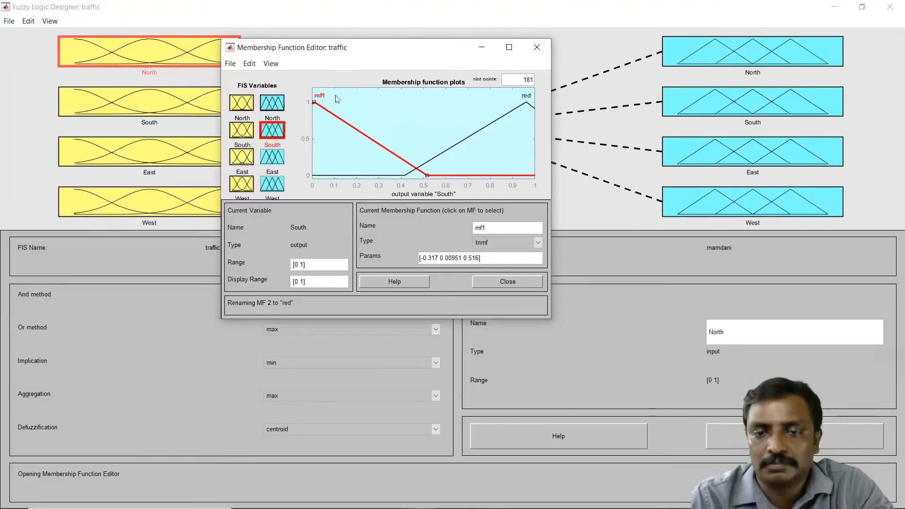
pyautogui.click(494, 230)
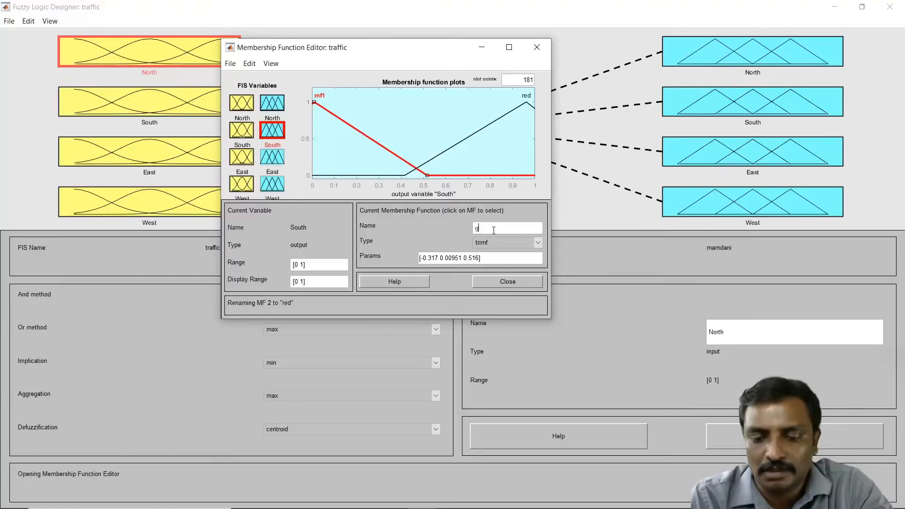
pyautogui.write('green')
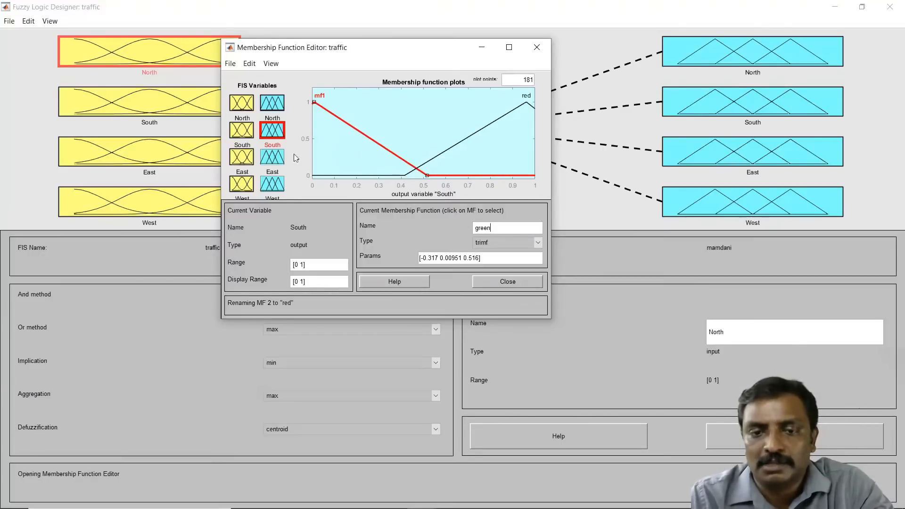
# Step: Switch to the East output variable and delete its third membership function, mf3
pyautogui.click(273, 157)
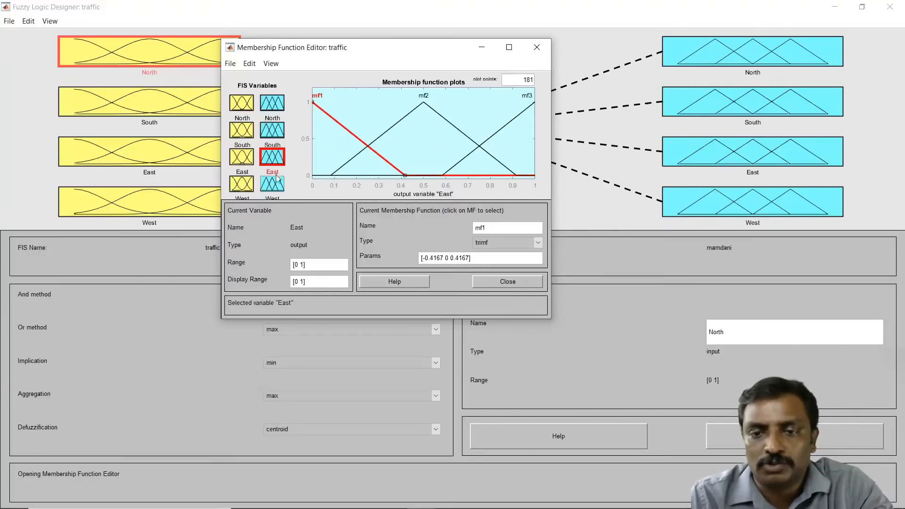
pyautogui.click(501, 132)
pyautogui.press('Delete')
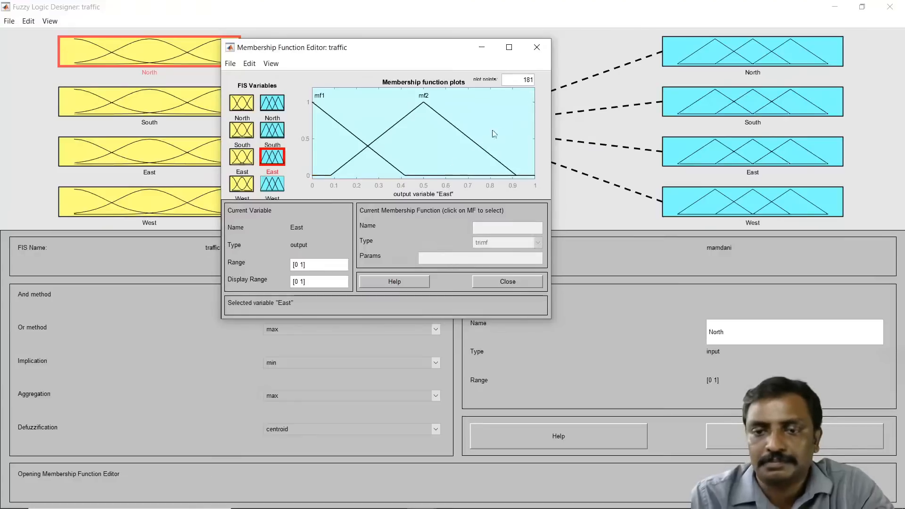
# Step: Move the East output's mf2 to start near 0.47 and peak near 0.89, and rename it red
pyautogui.moveTo(474, 143); pyautogui.dragTo(559, 139)
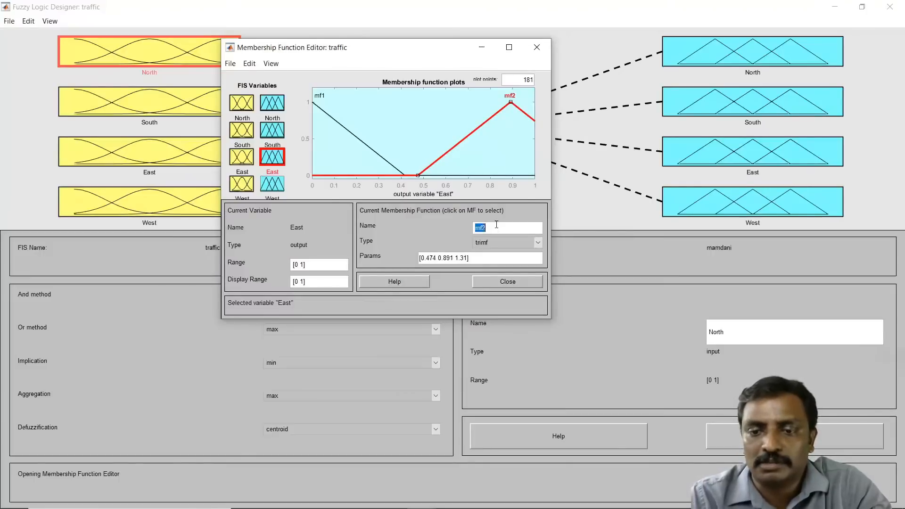
pyautogui.write('red')
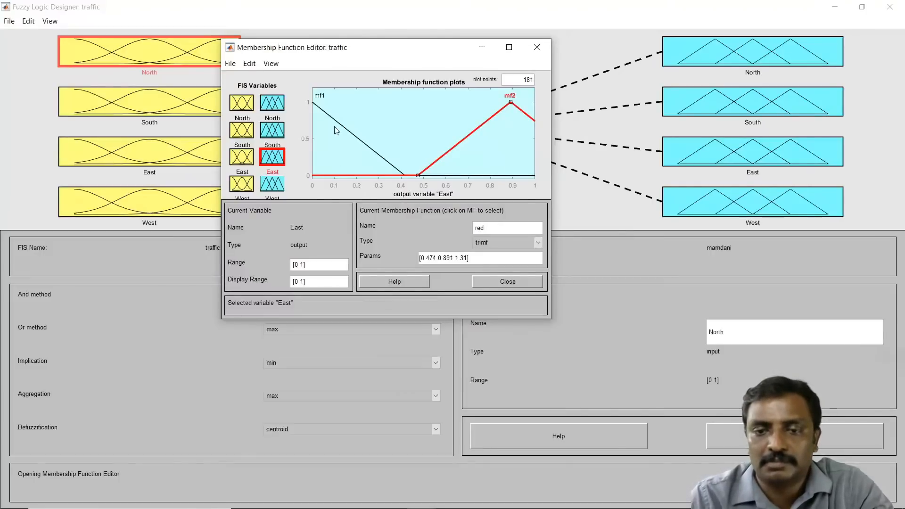
# Step: Rename the East output's mf1 membership function as green
pyautogui.click(337, 123)
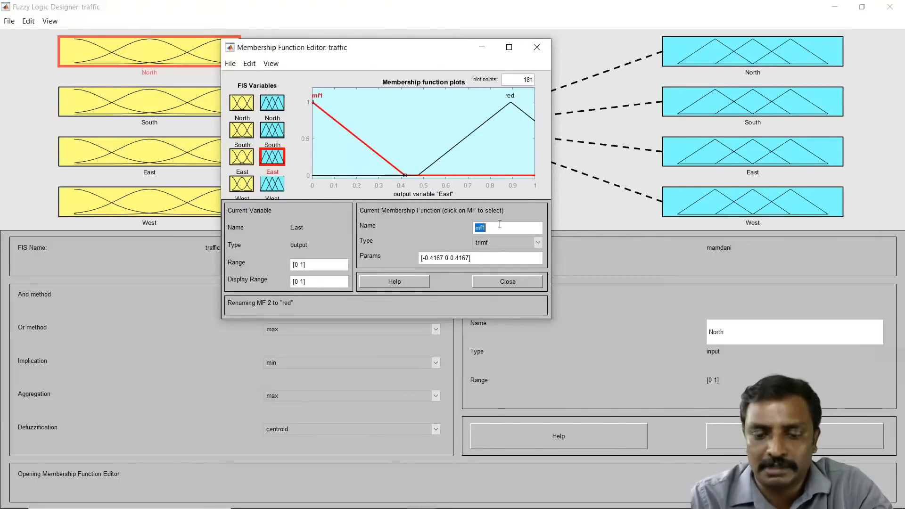
pyautogui.write('green')
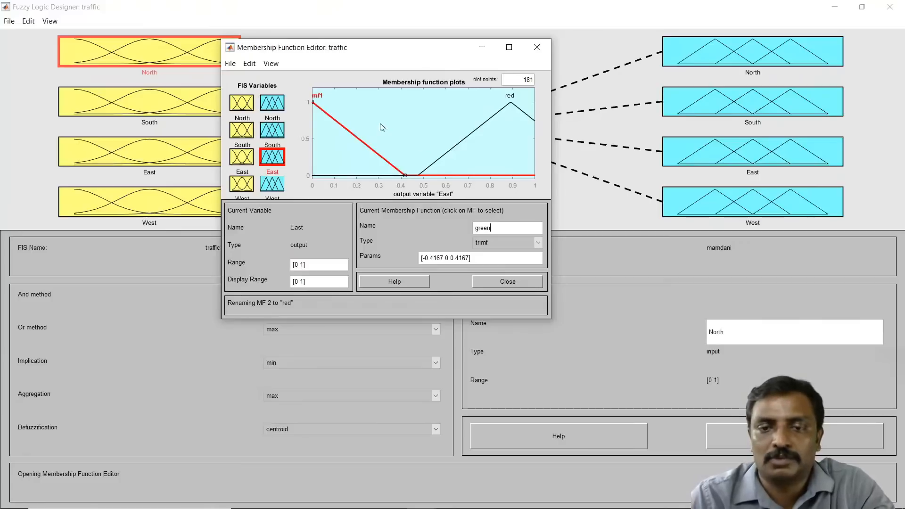
pyautogui.click(384, 127)
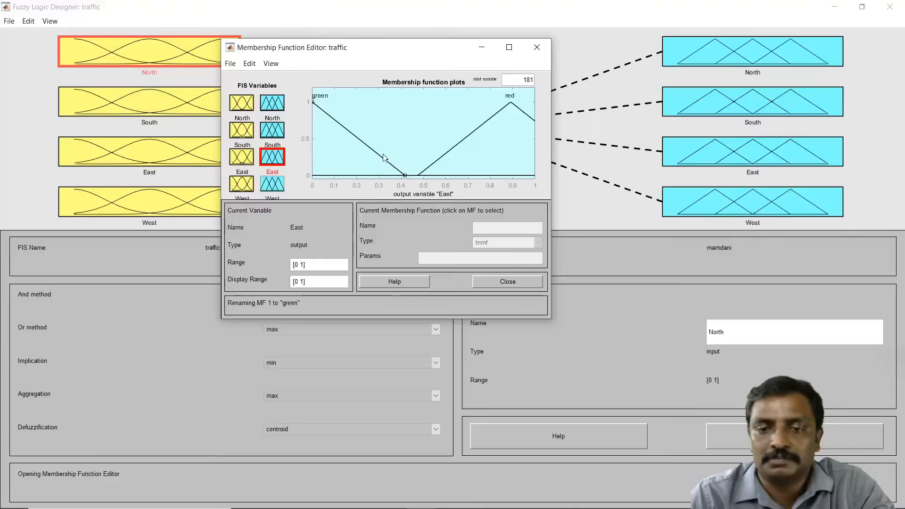
# Step: Shift East output's green function to peak near 0.1 and red to start near 0.33 and peak near 0.75
pyautogui.moveTo(384, 158); pyautogui.dragTo(413, 158)
pyautogui.click(428, 163)
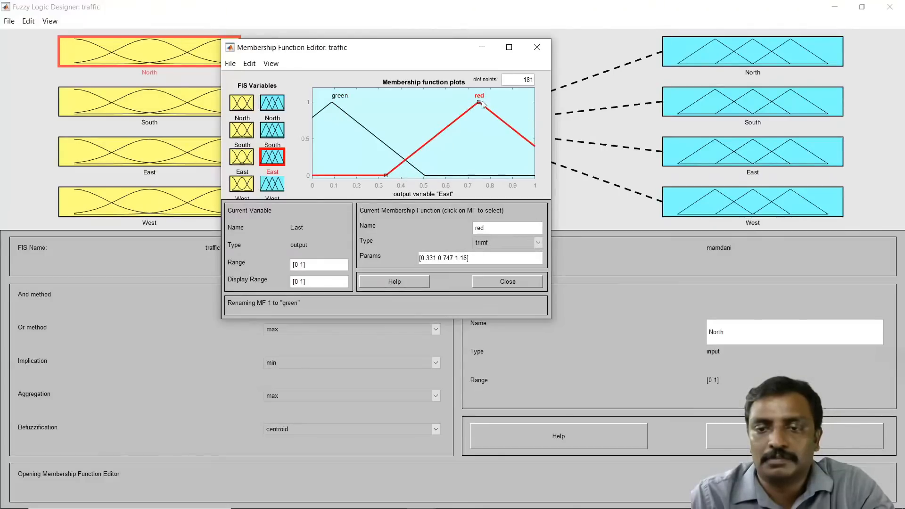
# Step: Move the East output's red peak to about 0.96 and set green's params to [-0.3279 0 0.5055]
pyautogui.moveTo(477, 104); pyautogui.dragTo(526, 102)
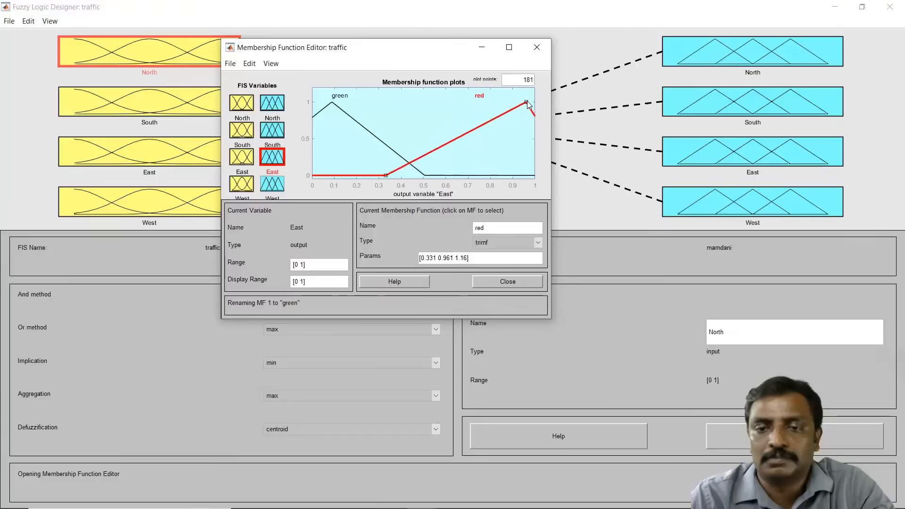
pyautogui.click(333, 102)
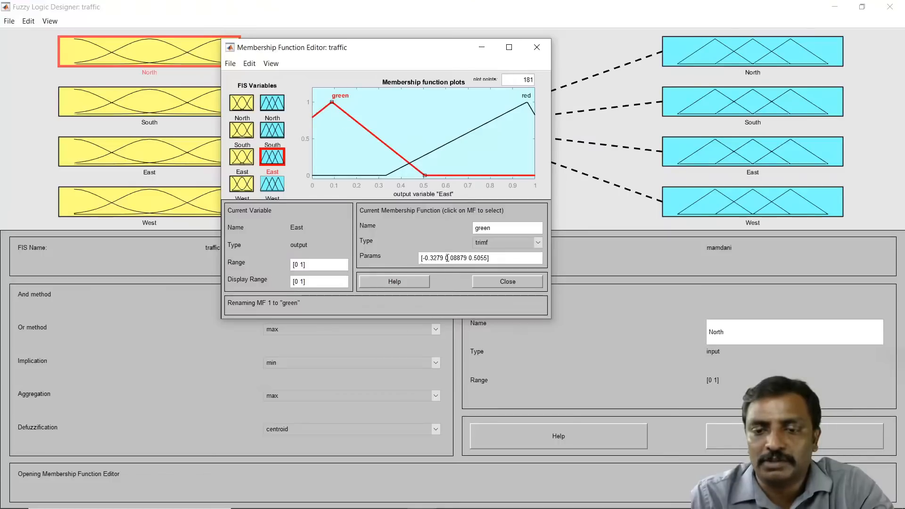
pyautogui.moveTo(446, 258); pyautogui.dragTo(461, 257)
pyautogui.press('Delete')
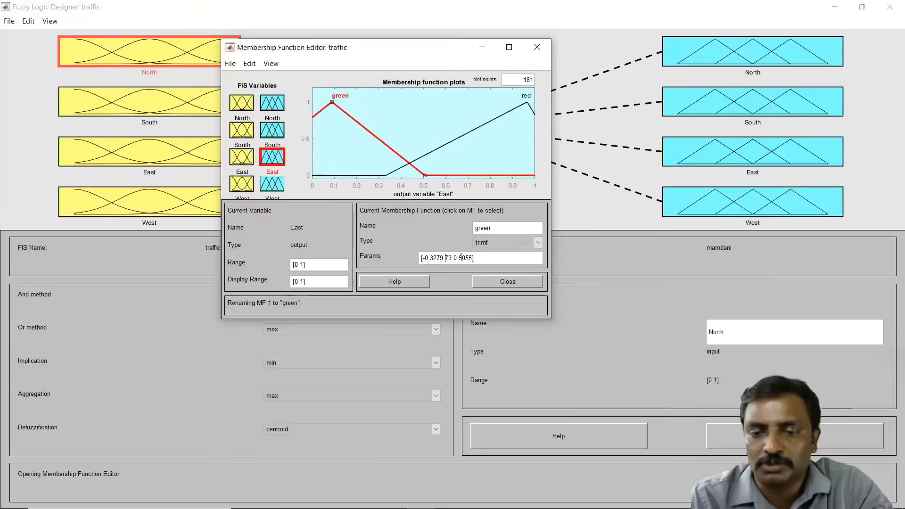
pyautogui.write('0')
pyautogui.press('Return')
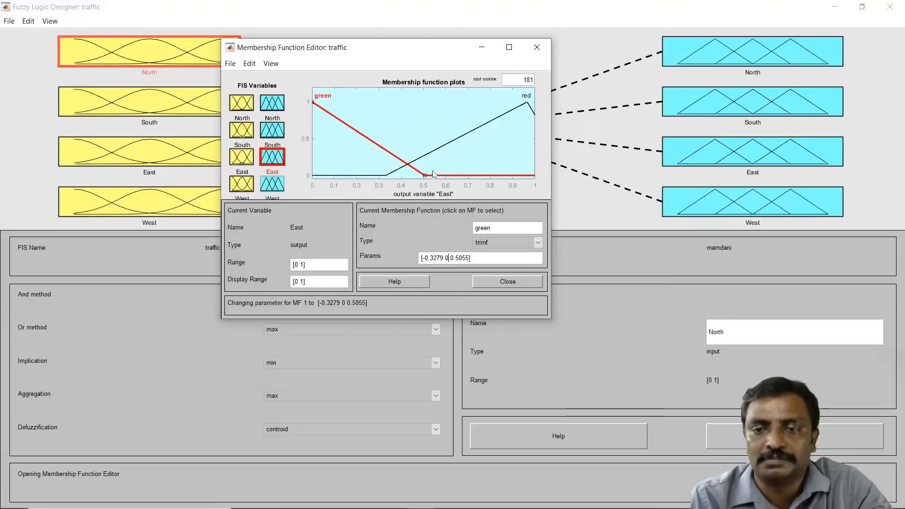
# Step: Switch to the West output variable and delete its third membership function, mf3
pyautogui.click(428, 133)
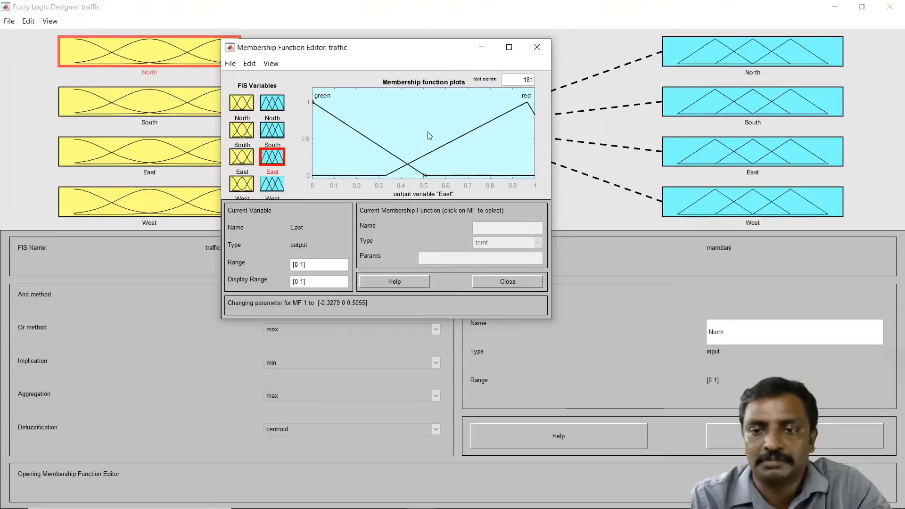
pyautogui.click(277, 182)
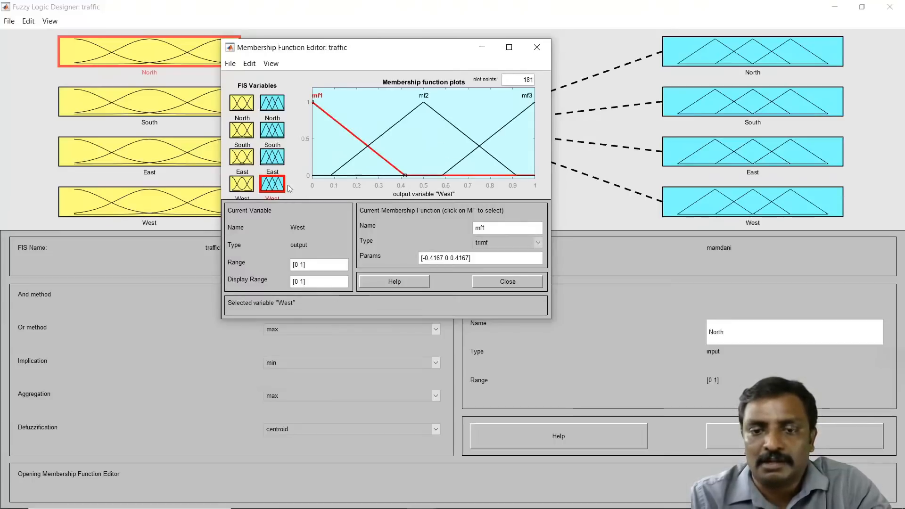
pyautogui.click(513, 125)
pyautogui.press('Delete')
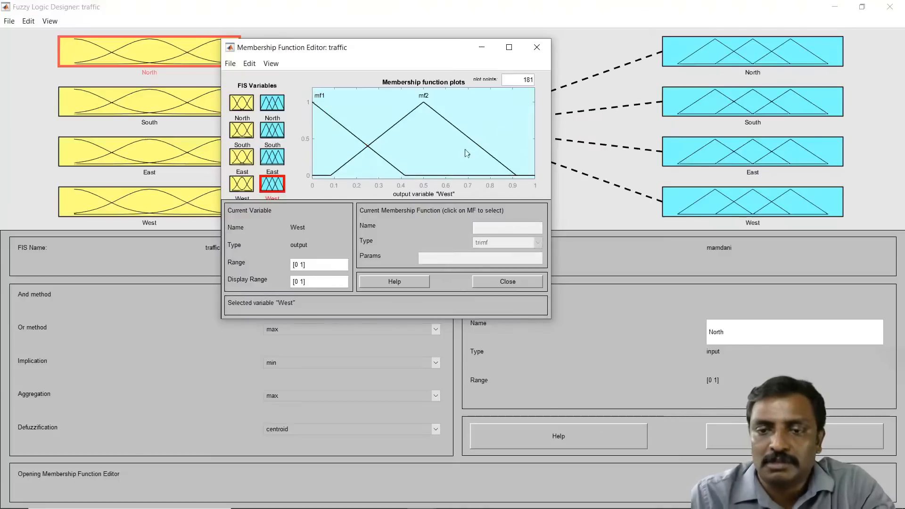
# Step: Move the West output's mf2 to start near 0.41 and peak near 0.96
pyautogui.moveTo(466, 140); pyautogui.dragTo(479, 140)
pyautogui.moveTo(548, 138); pyautogui.dragTo(566, 138)
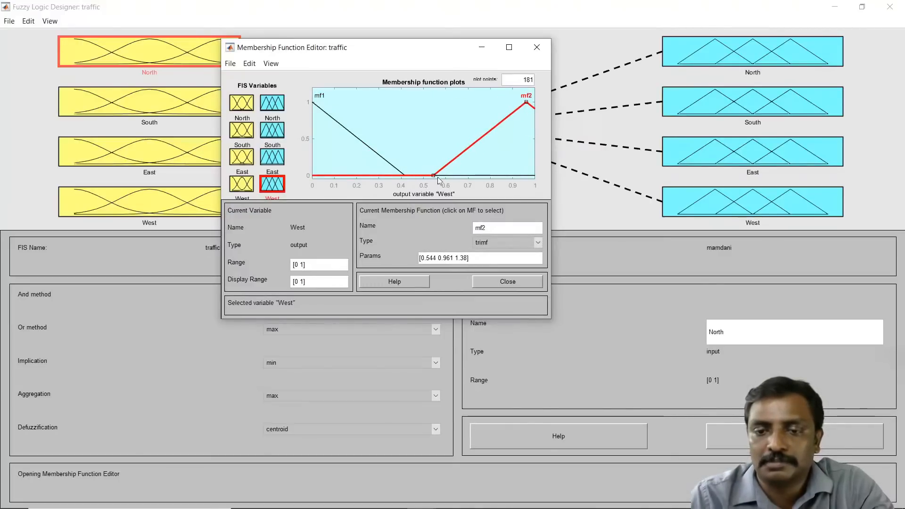
pyautogui.moveTo(435, 176); pyautogui.dragTo(415, 161)
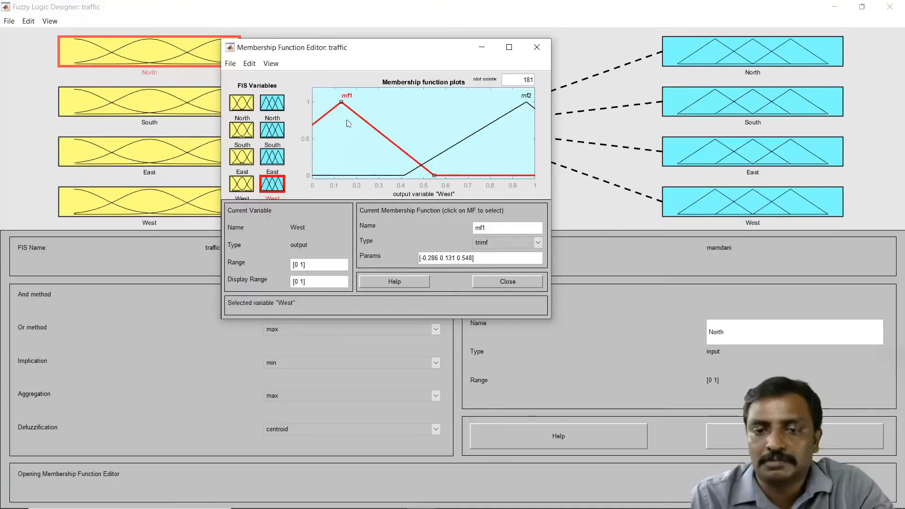
# Step: Shift the West output's mf1 peak to about 0.03 and rename it green
pyautogui.moveTo(340, 103); pyautogui.dragTo(319, 105)
pyautogui.doubleClick(491, 228)
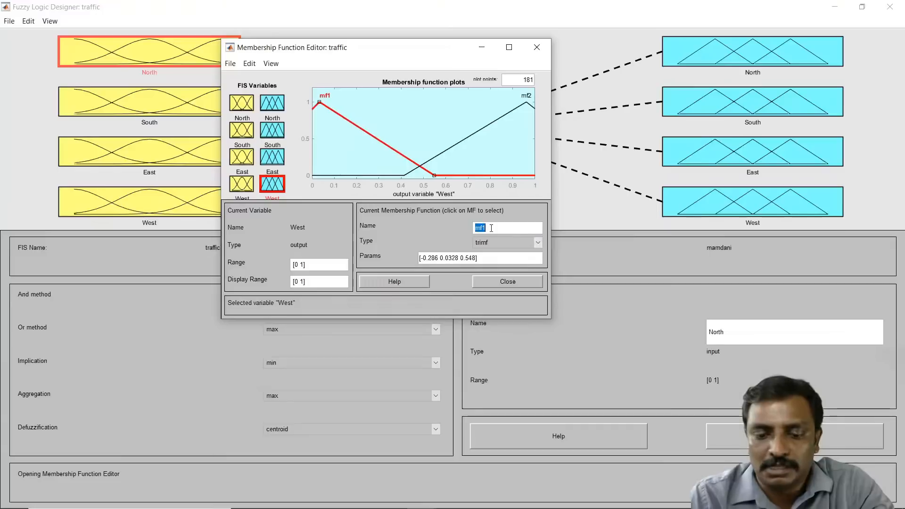
pyautogui.write('green')
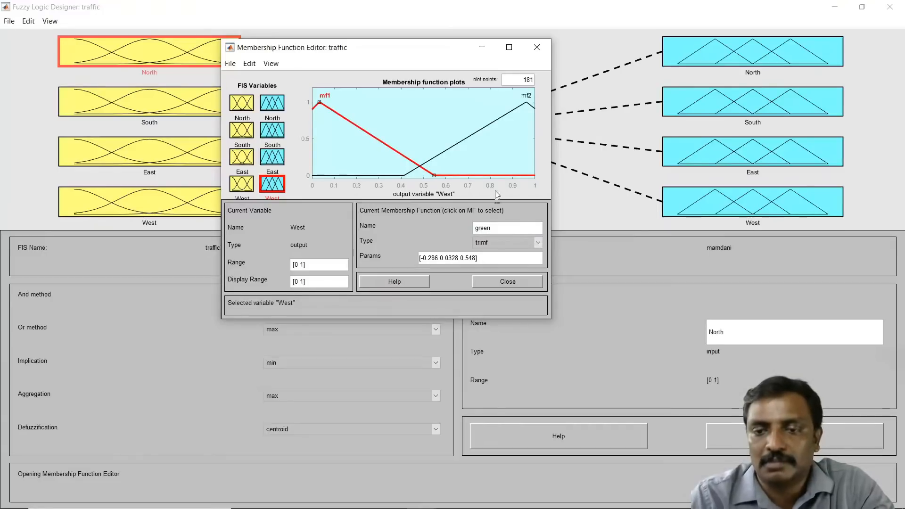
pyautogui.press('Return')
# Step: Rename the West output's mf2 membership function as red
pyautogui.click(483, 136)
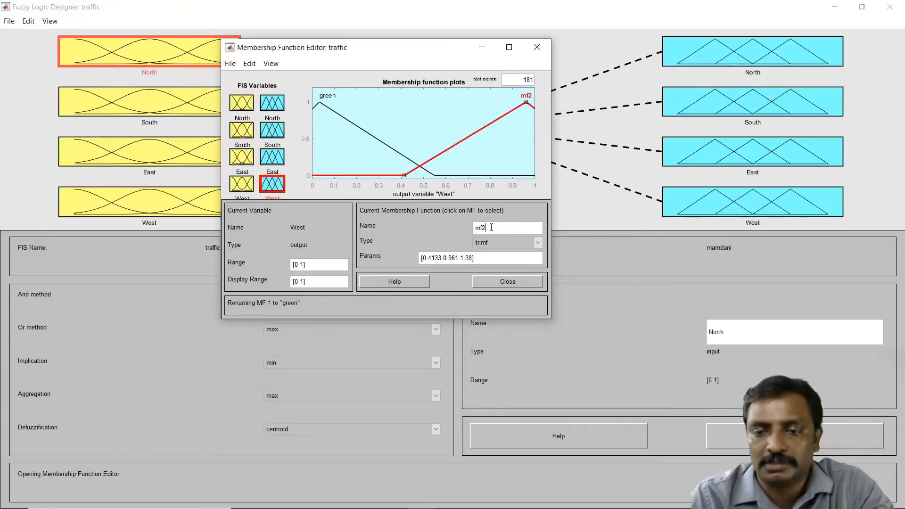
pyautogui.click(491, 227)
pyautogui.write('red')
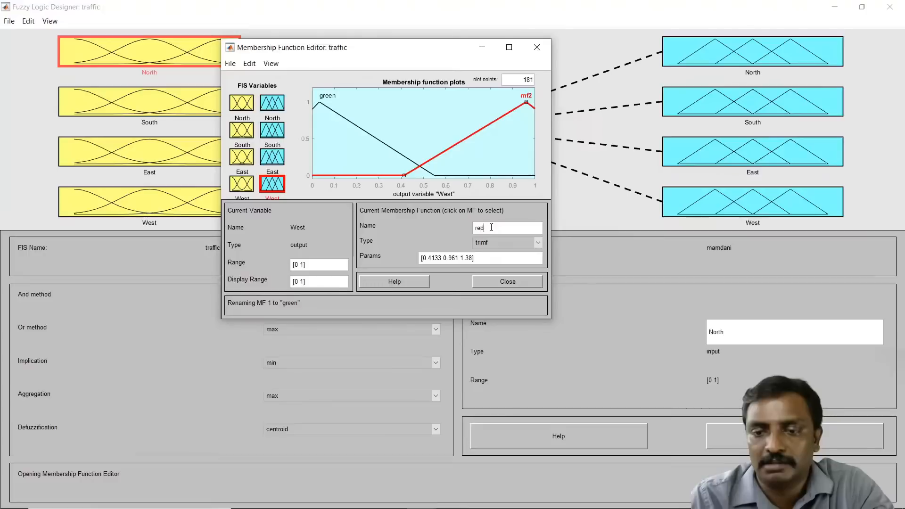
pyautogui.press('Return')
# Step: Review the East, South, North and West output membership functions and close the editor
pyautogui.click(273, 156)
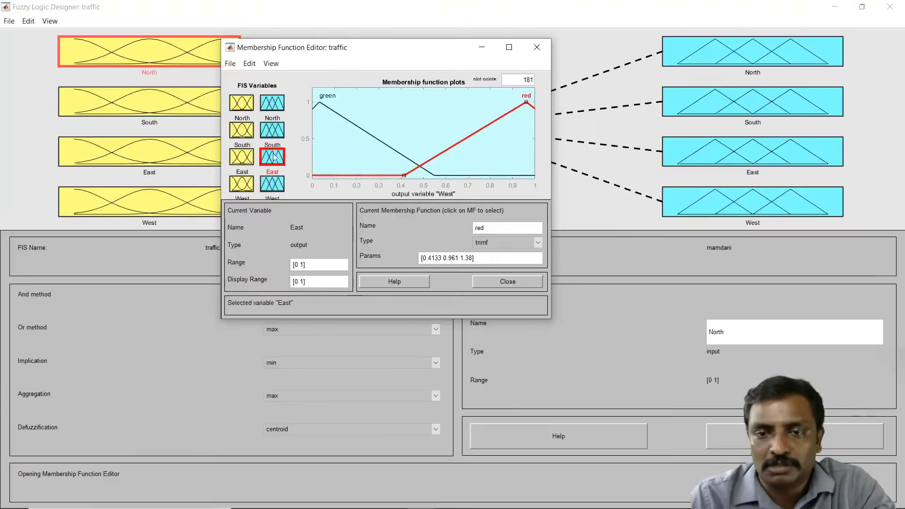
pyautogui.click(277, 130)
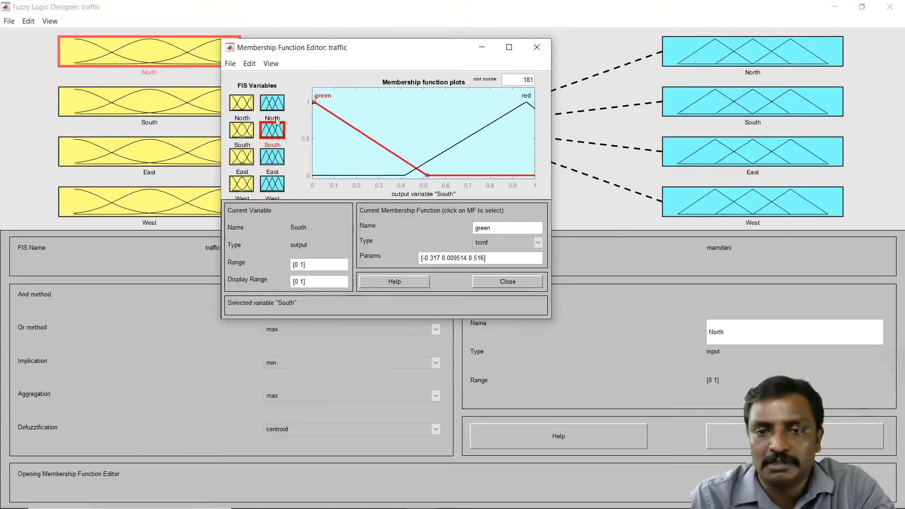
pyautogui.click(277, 107)
pyautogui.click(272, 160)
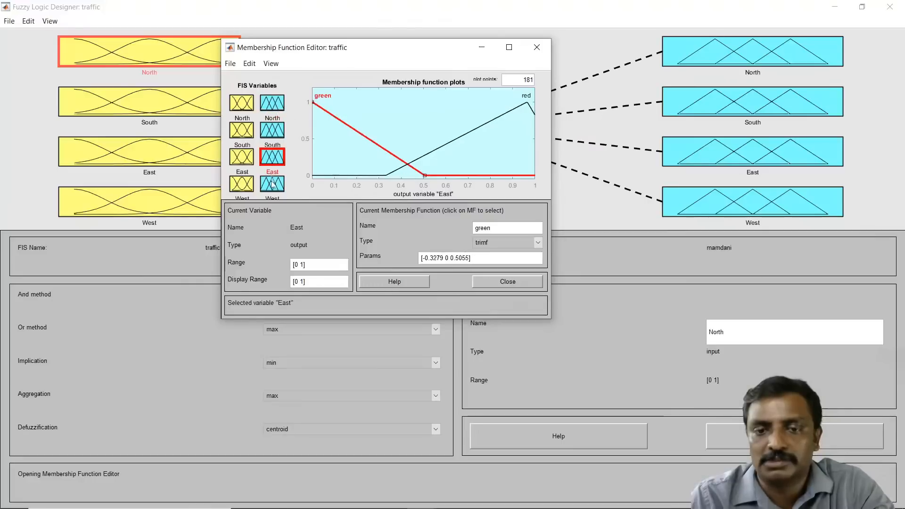
pyautogui.click(272, 185)
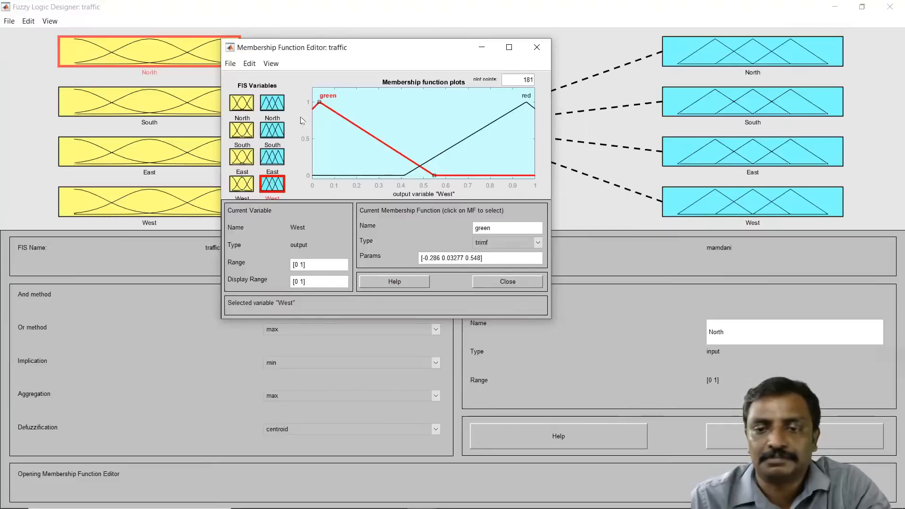
pyautogui.click(511, 282)
# Step: Export the FIS to file as traffic.fis, replacing the existing file
pyautogui.click(7, 24)
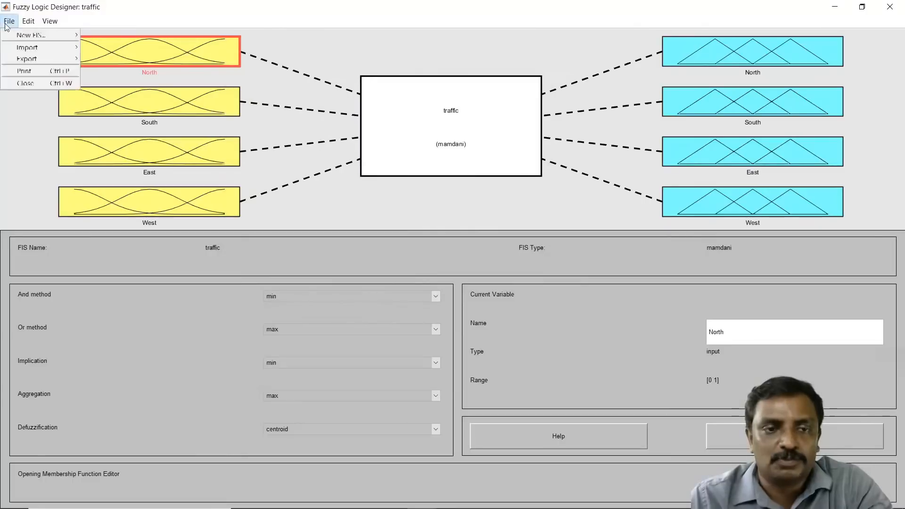
pyautogui.moveTo(29, 58)
pyautogui.click(103, 69)
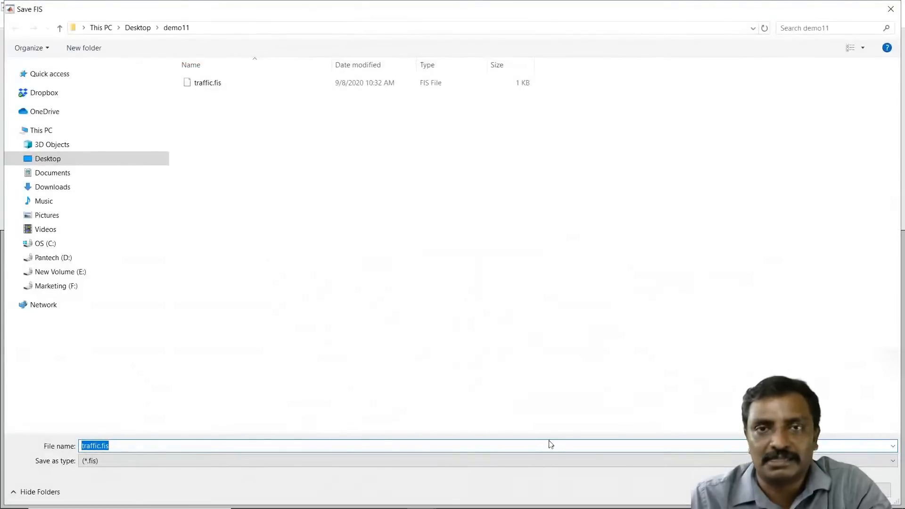
pyautogui.press('Return')
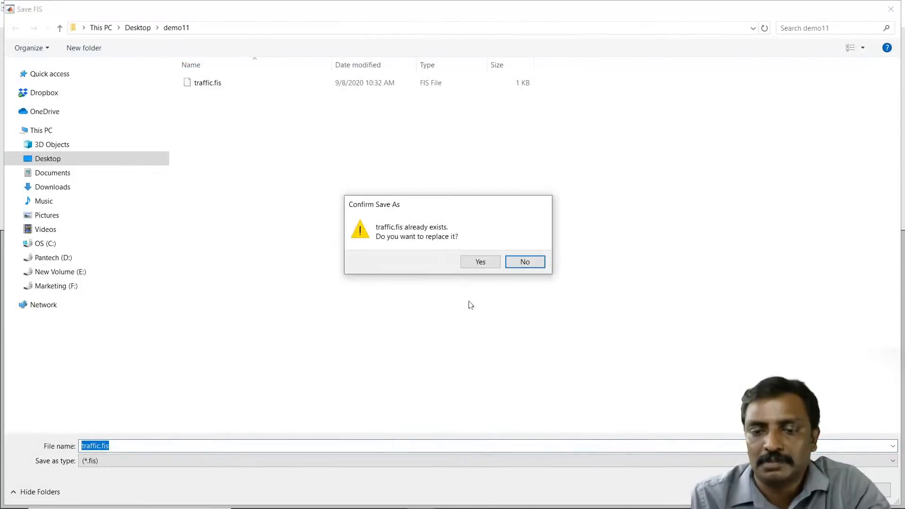
pyautogui.click(479, 264)
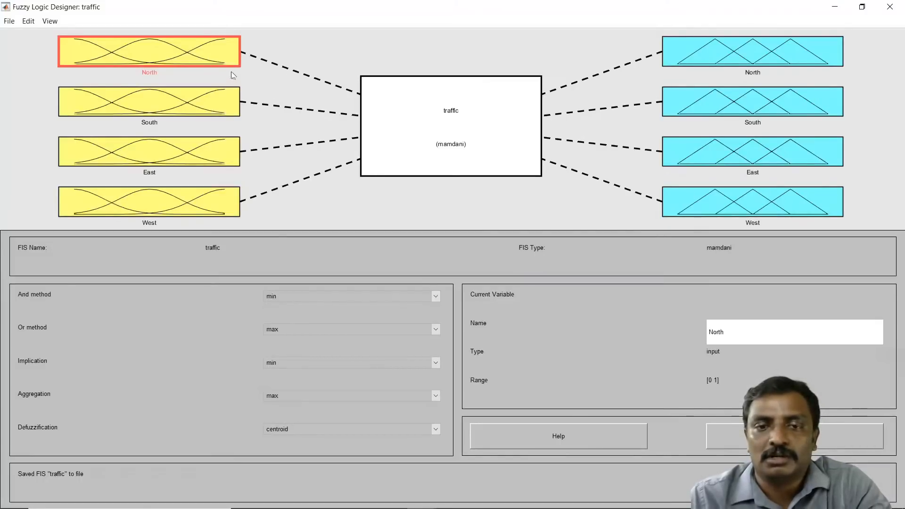
# Step: Reopen the membership function editor, review each output variable's functions, and close it
pyautogui.doubleClick(221, 57)
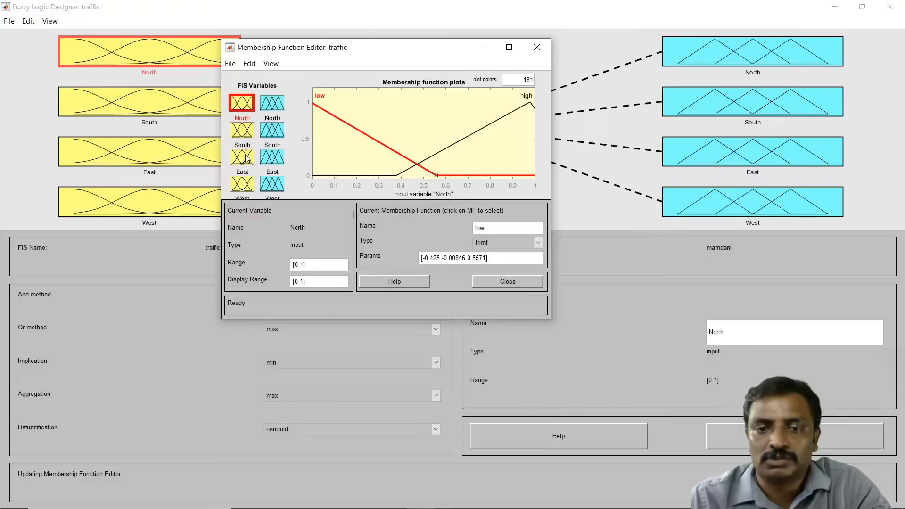
pyautogui.click(272, 106)
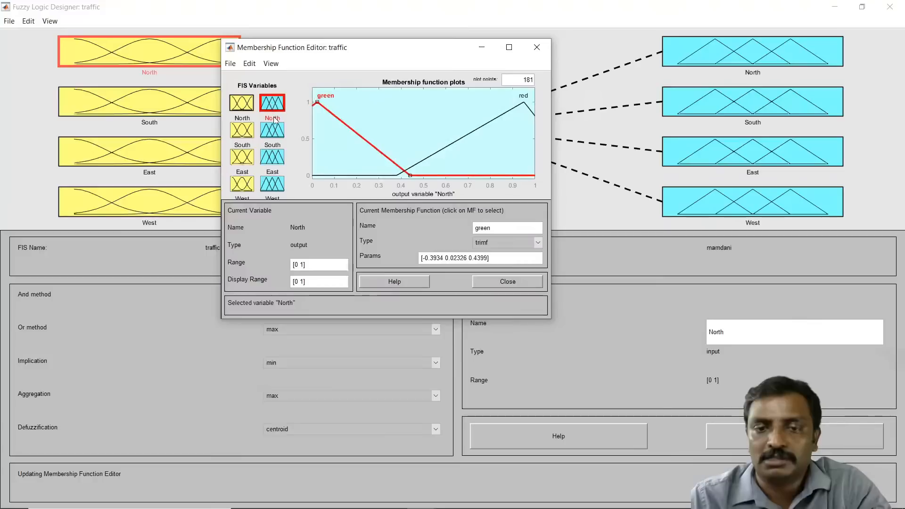
pyautogui.click(272, 130)
pyautogui.click(272, 157)
pyautogui.click(272, 183)
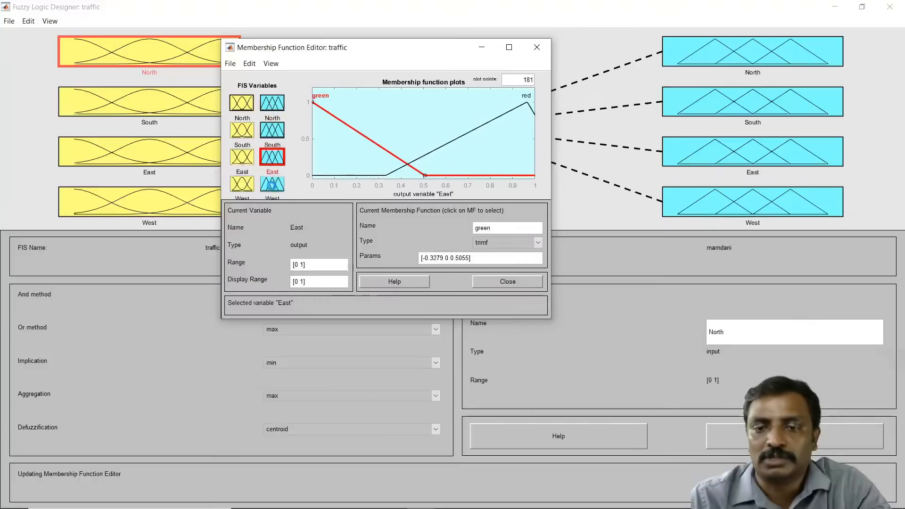
pyautogui.click(537, 49)
# Step: Open the Rule Editor for the traffic system and maximize its window
pyautogui.click(30, 22)
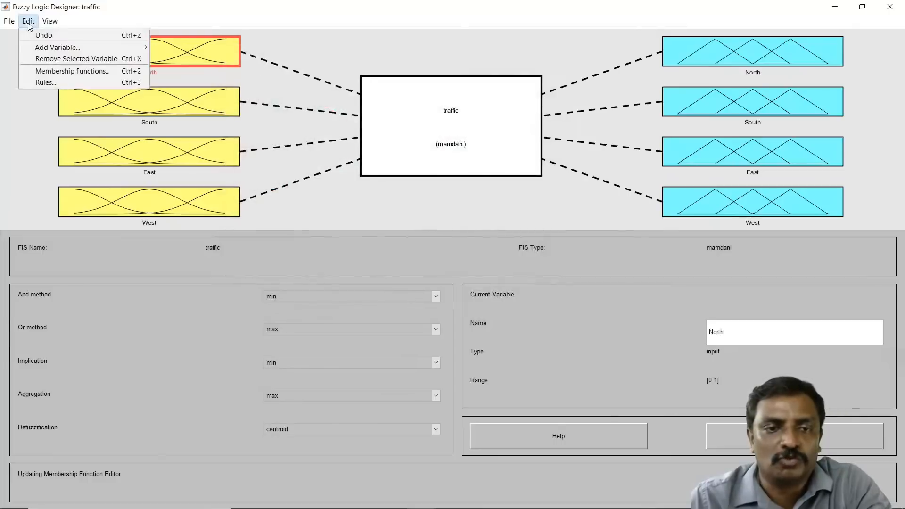
pyautogui.moveTo(52, 50)
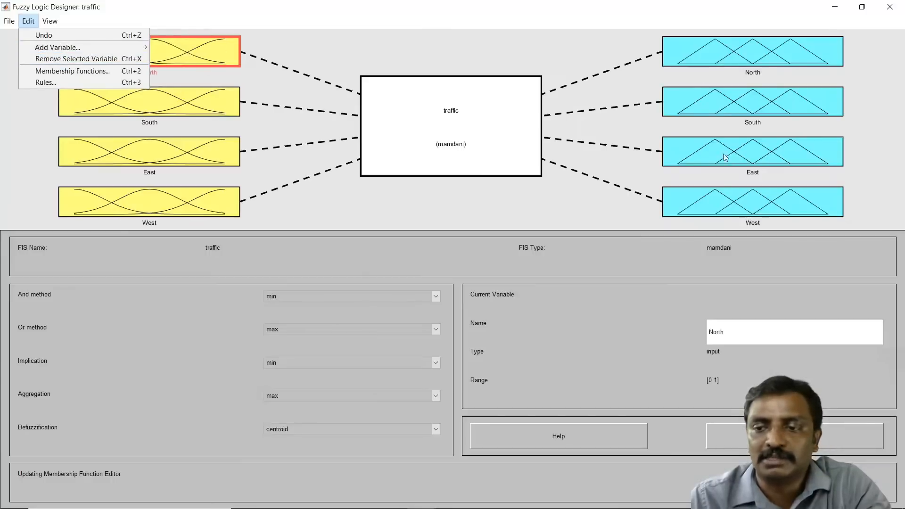
pyautogui.click(65, 82)
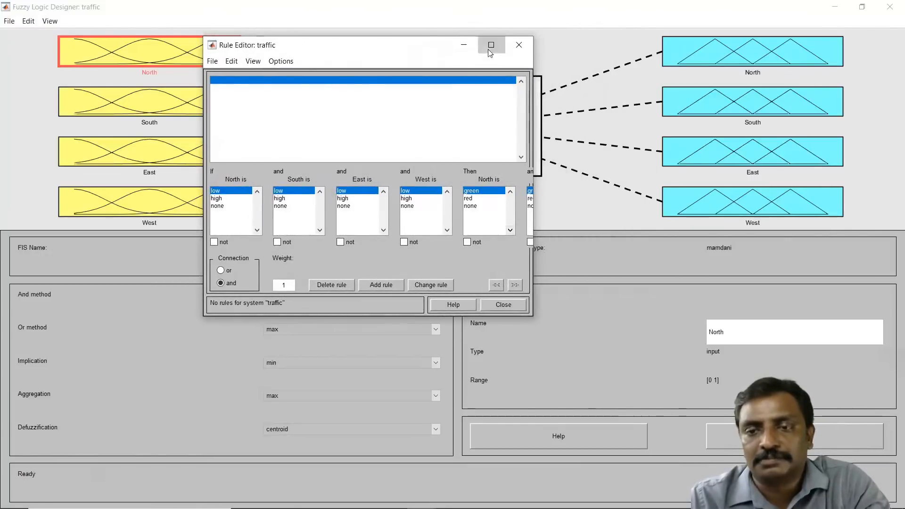
pyautogui.click(490, 45)
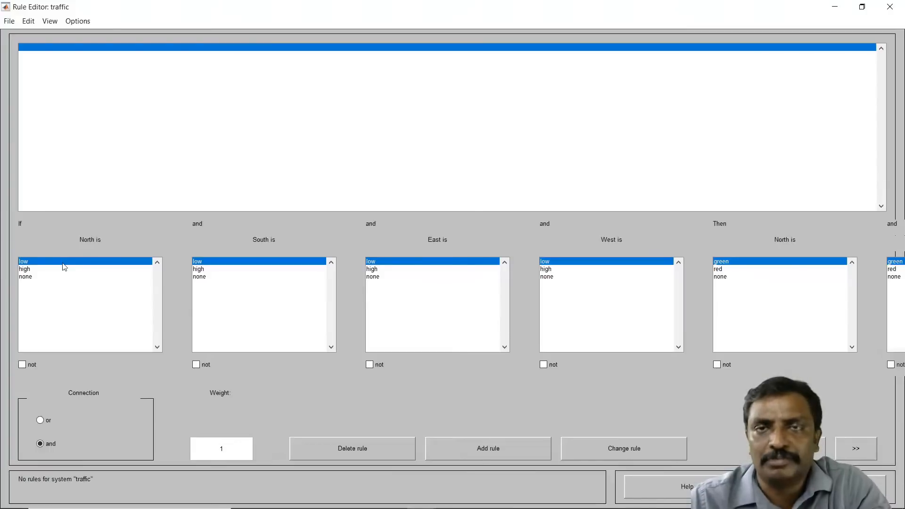
pyautogui.click(49, 21)
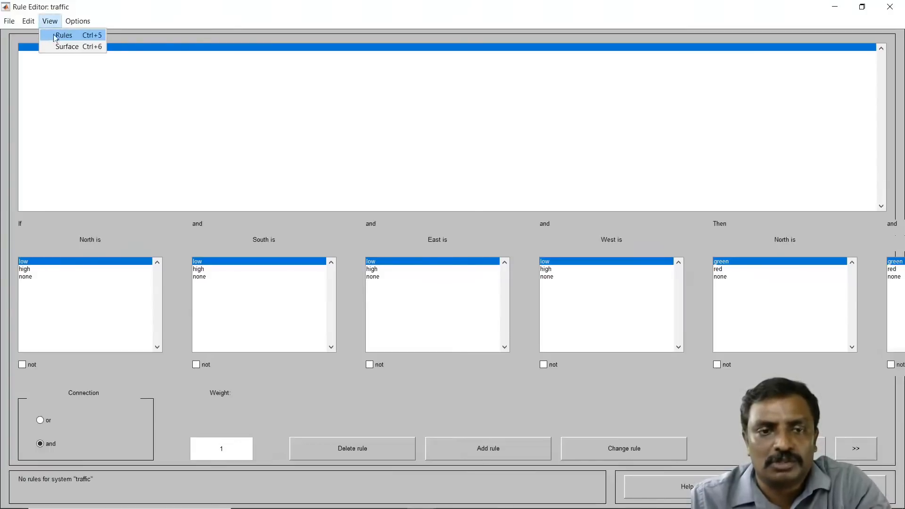
pyautogui.moveTo(78, 20)
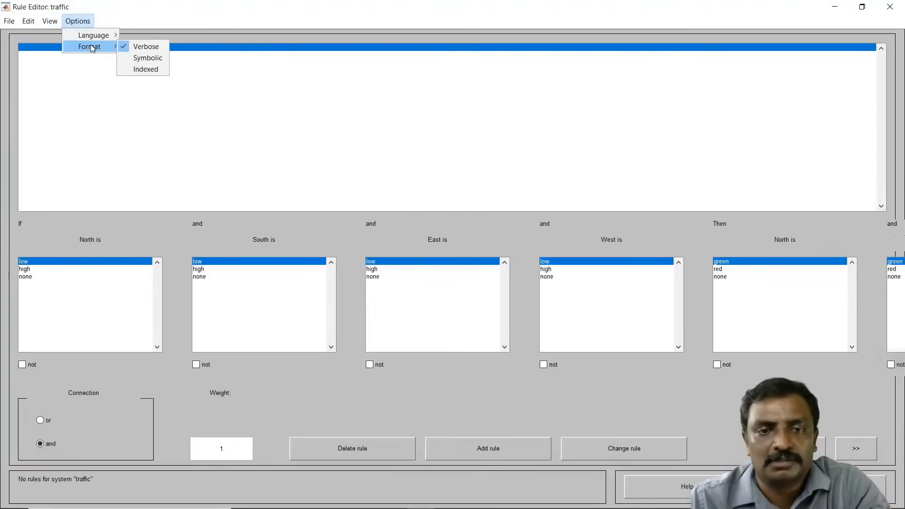
pyautogui.moveTo(102, 41)
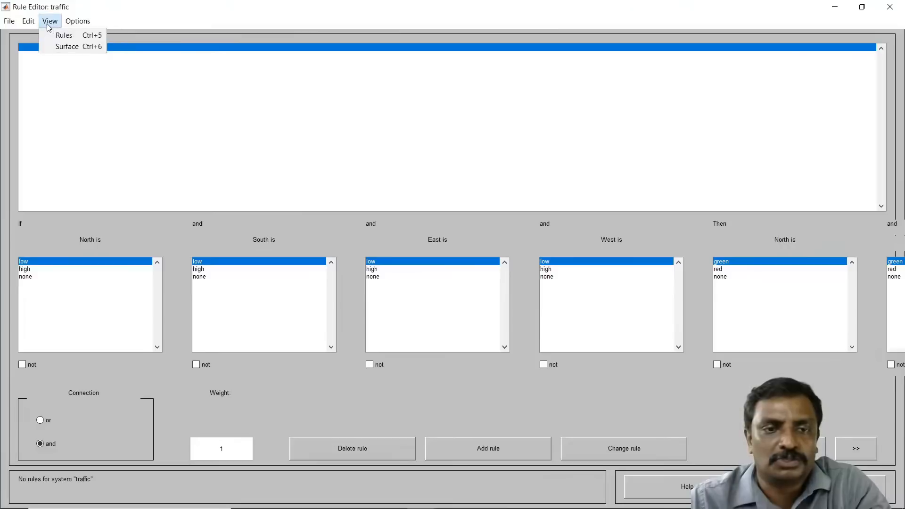
pyautogui.moveTo(13, 26)
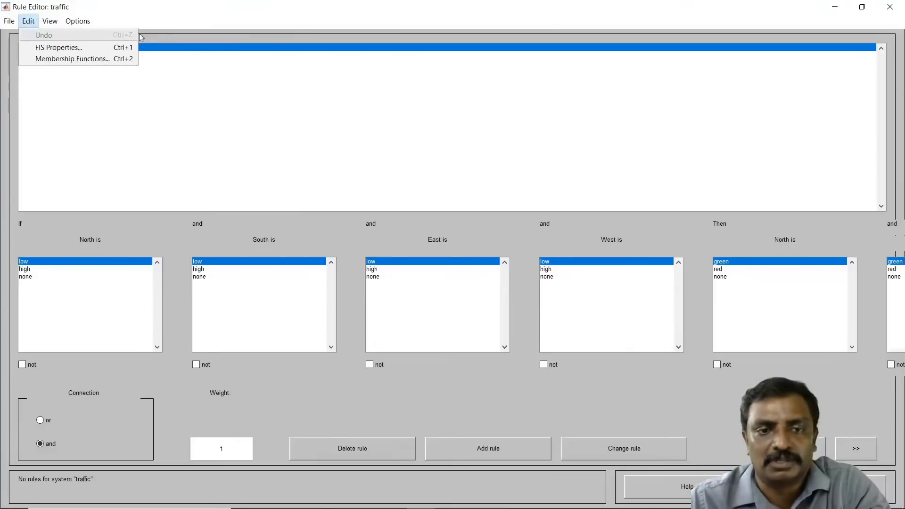
pyautogui.click(238, 20)
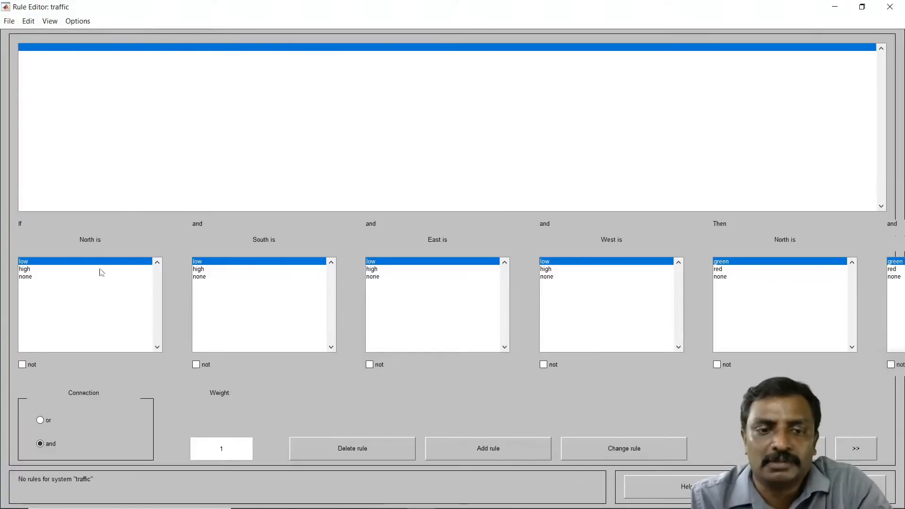
# Step: Add rule 1: if North is high and South, East, West are low, then North is green and South, East, West are red
pyautogui.click(69, 269)
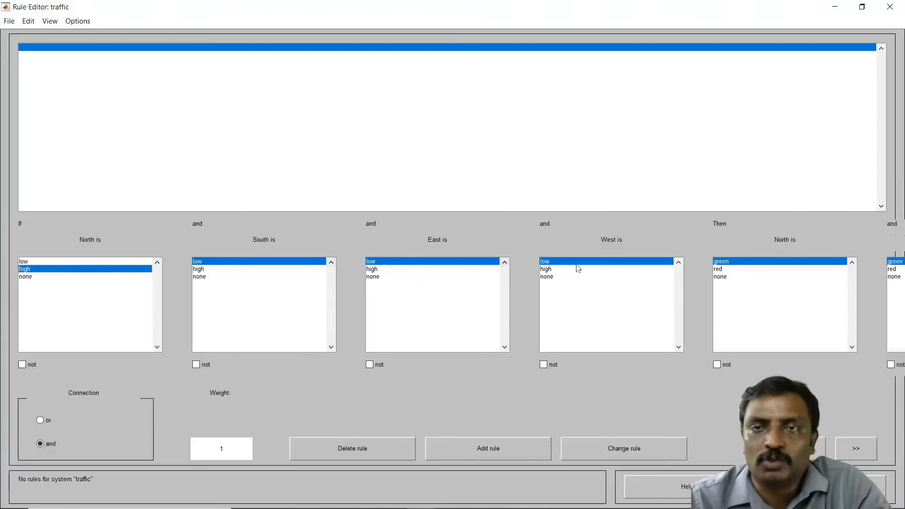
pyautogui.click(857, 448)
pyautogui.click(858, 447)
pyautogui.click(857, 448)
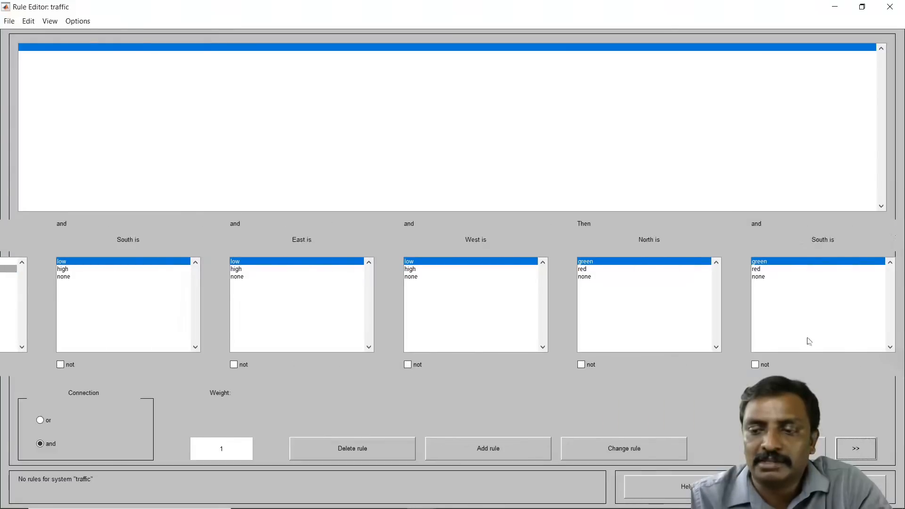
pyautogui.click(769, 269)
pyautogui.click(868, 447)
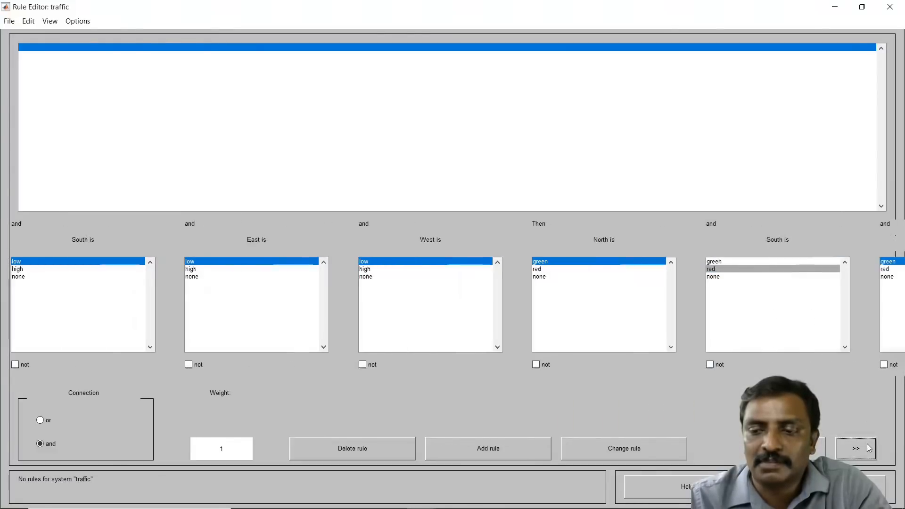
pyautogui.click(868, 447)
pyautogui.click(868, 447)
pyautogui.click(869, 446)
pyautogui.click(869, 446)
pyautogui.click(869, 447)
pyautogui.click(667, 270)
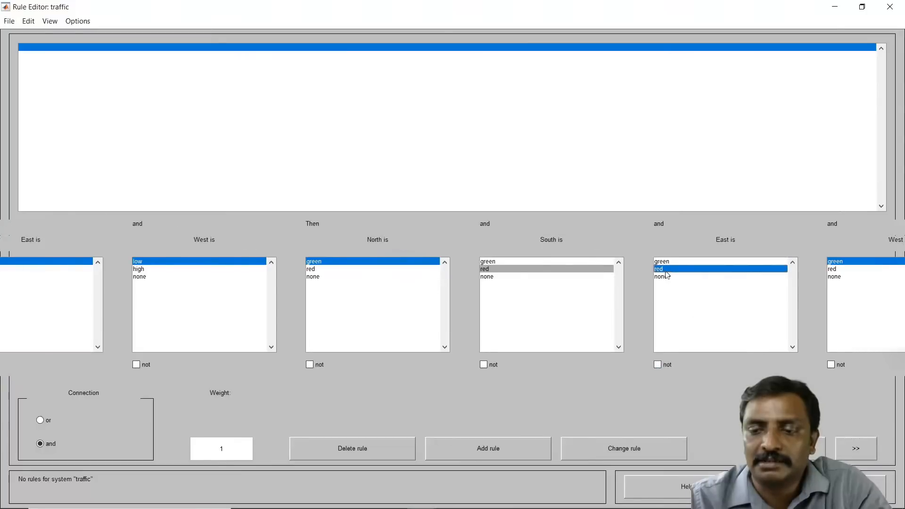
pyautogui.click(863, 457)
pyautogui.click(862, 457)
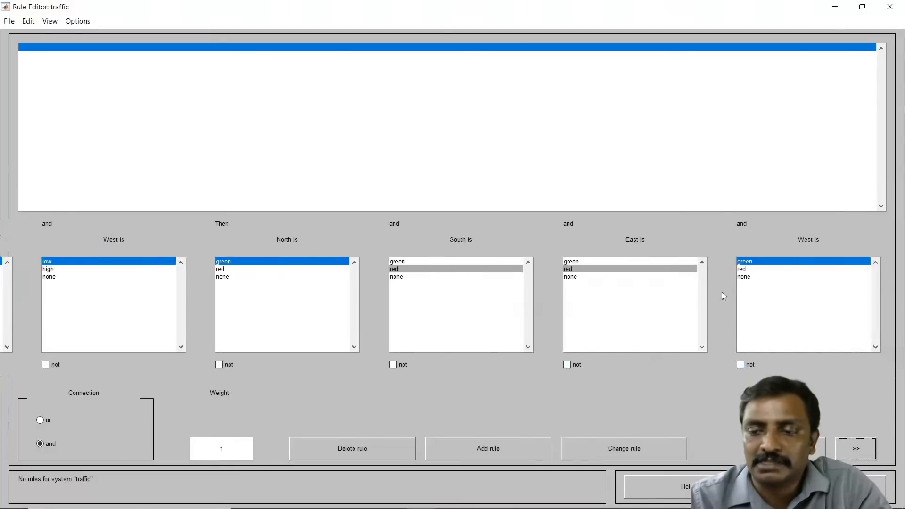
pyautogui.click(743, 270)
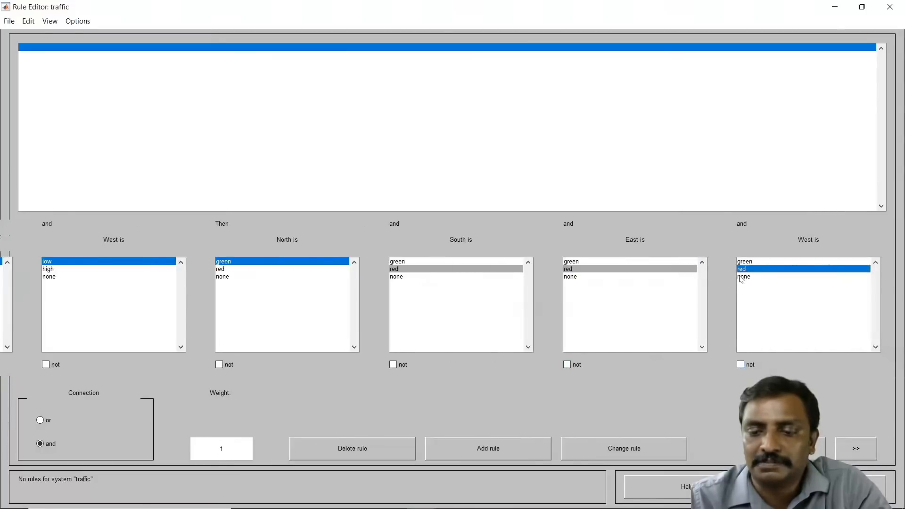
pyautogui.click(514, 455)
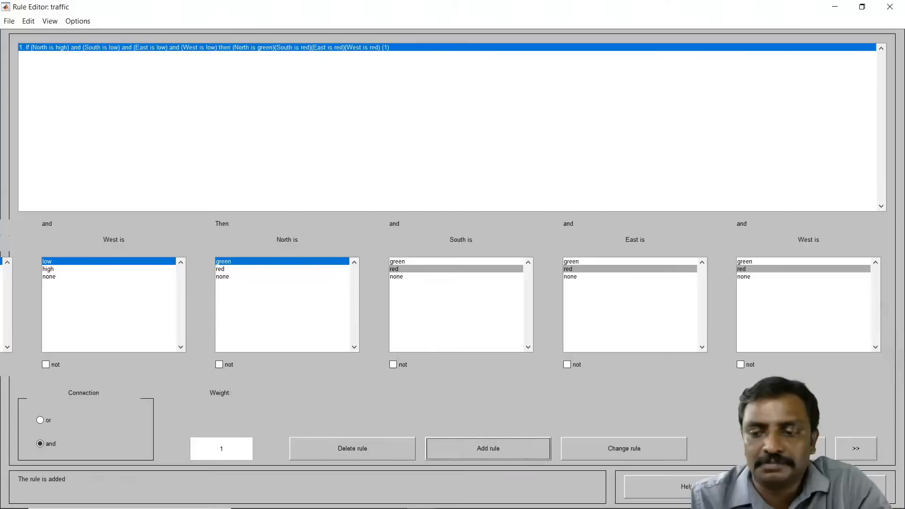
# Step: Add rule 2: if South is high and North, East, West are low, then South is green and North, East, West are red
pyautogui.click(814, 452)
pyautogui.click(814, 454)
pyautogui.click(814, 454)
pyautogui.click(814, 454)
pyautogui.click(814, 455)
pyautogui.click(814, 454)
pyautogui.click(814, 454)
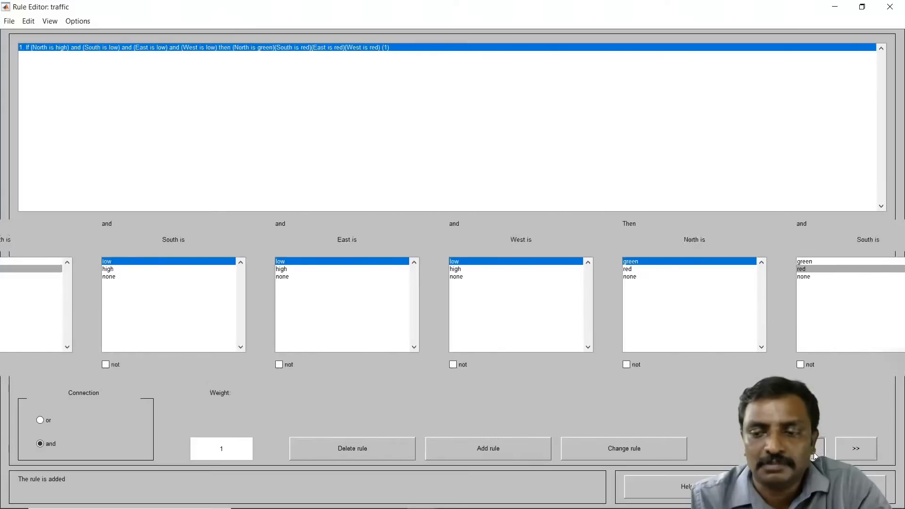
pyautogui.click(814, 455)
pyautogui.click(814, 454)
pyautogui.click(85, 261)
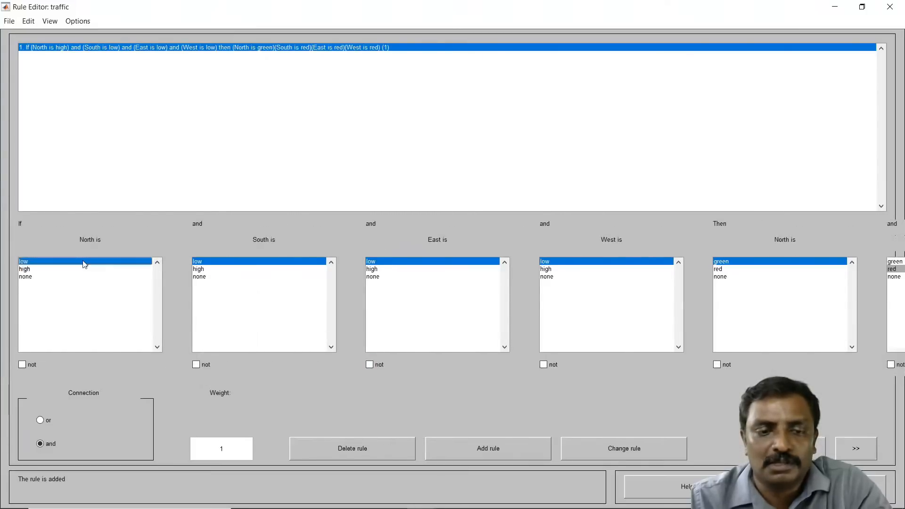
pyautogui.click(204, 269)
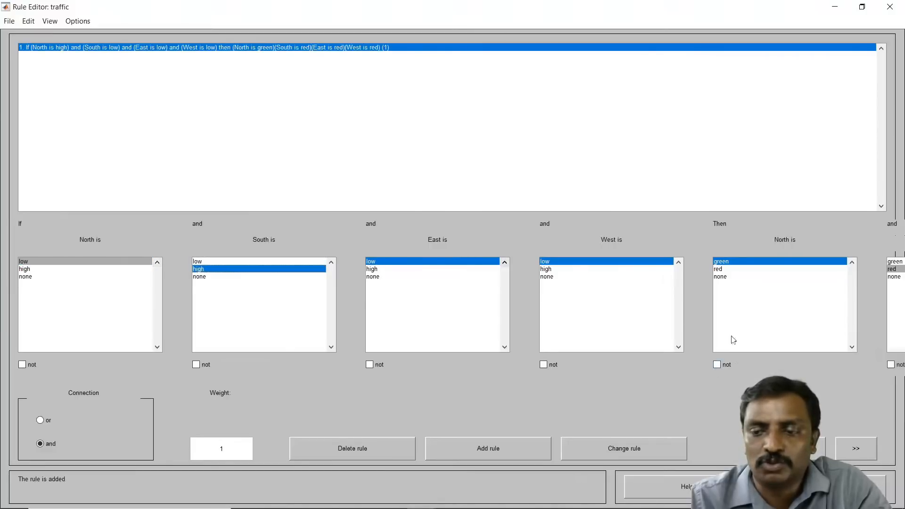
pyautogui.click(726, 269)
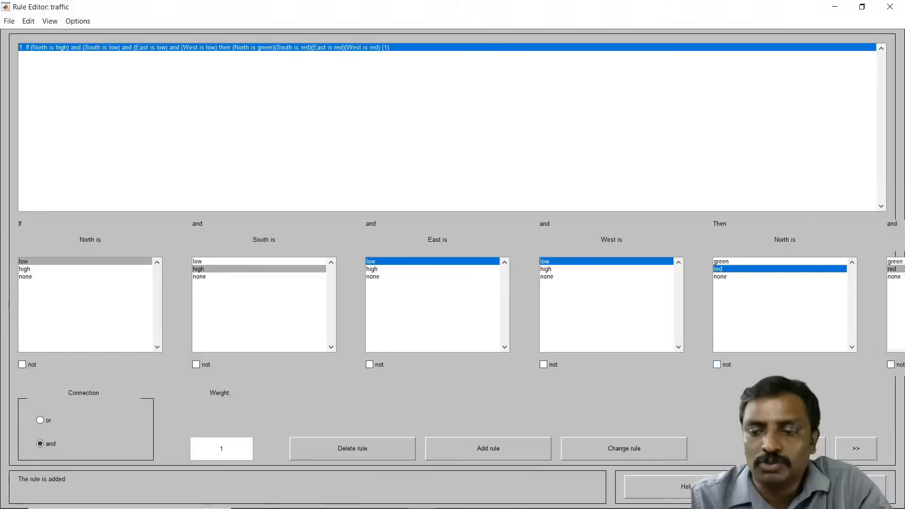
pyautogui.click(855, 448)
pyautogui.click(856, 449)
pyautogui.click(855, 449)
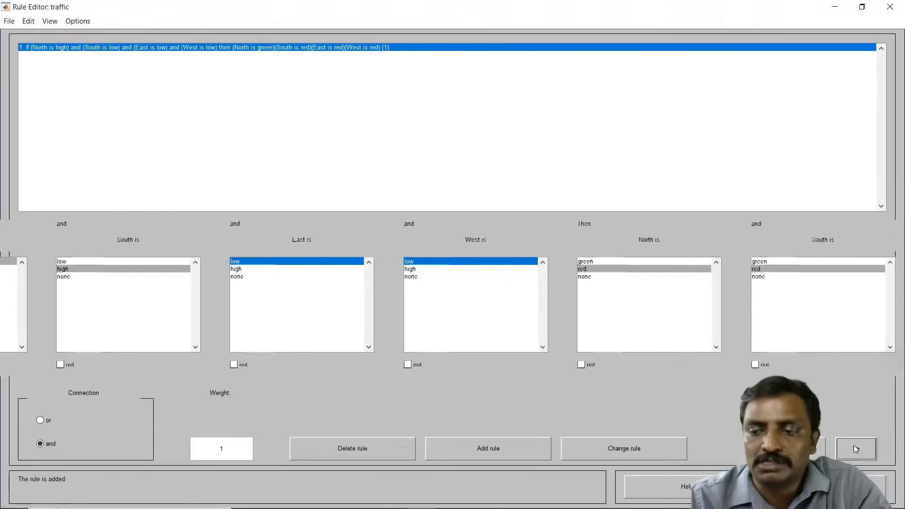
pyautogui.click(774, 262)
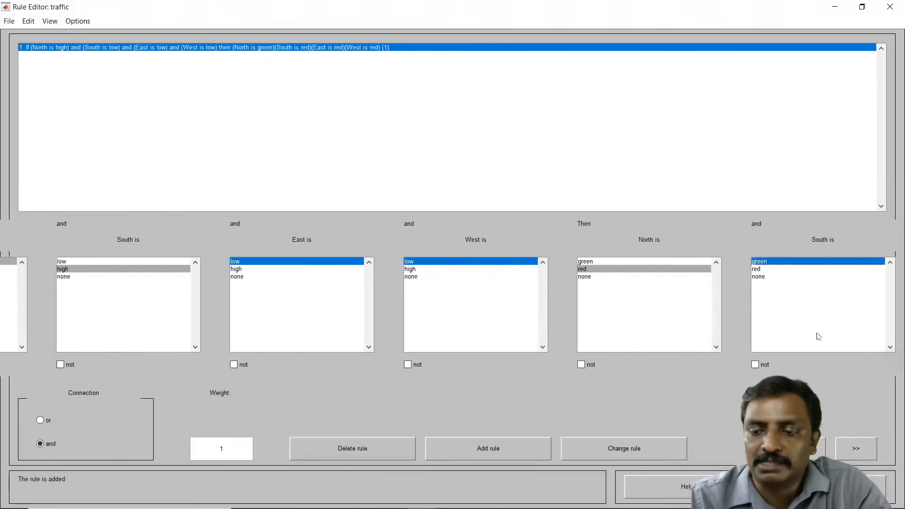
pyautogui.click(850, 452)
pyautogui.click(851, 452)
pyautogui.click(851, 452)
pyautogui.click(851, 452)
pyautogui.click(851, 452)
pyautogui.click(851, 453)
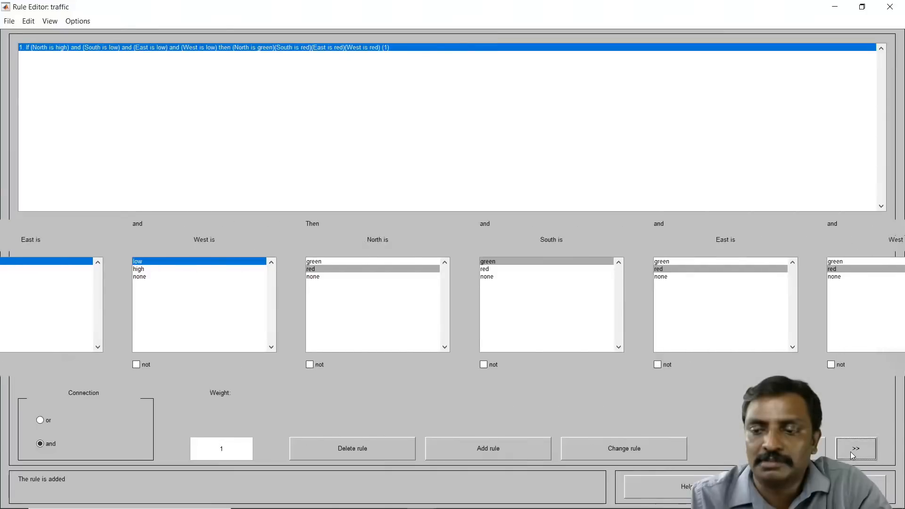
pyautogui.click(851, 452)
pyautogui.click(496, 448)
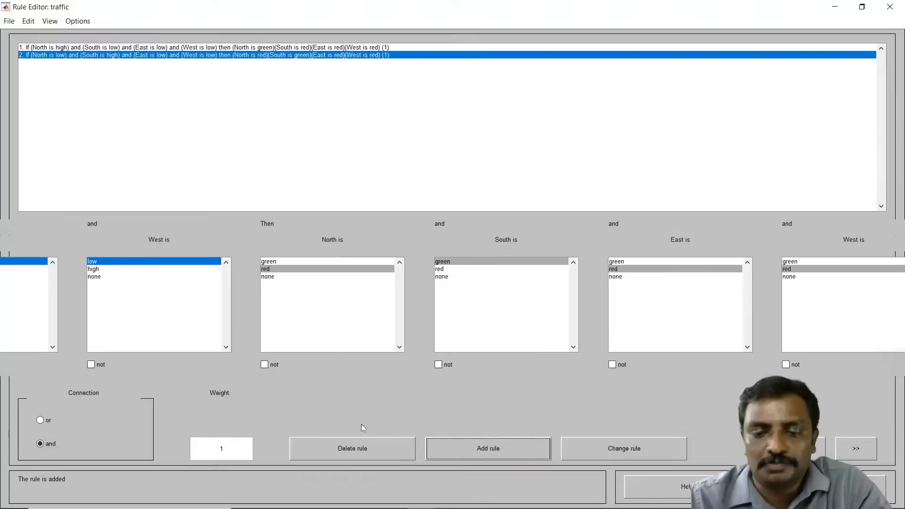
# Step: Add rule 3: if East is high and North, South, West are low, then East is green and North, South, West are red
pyautogui.click(804, 449)
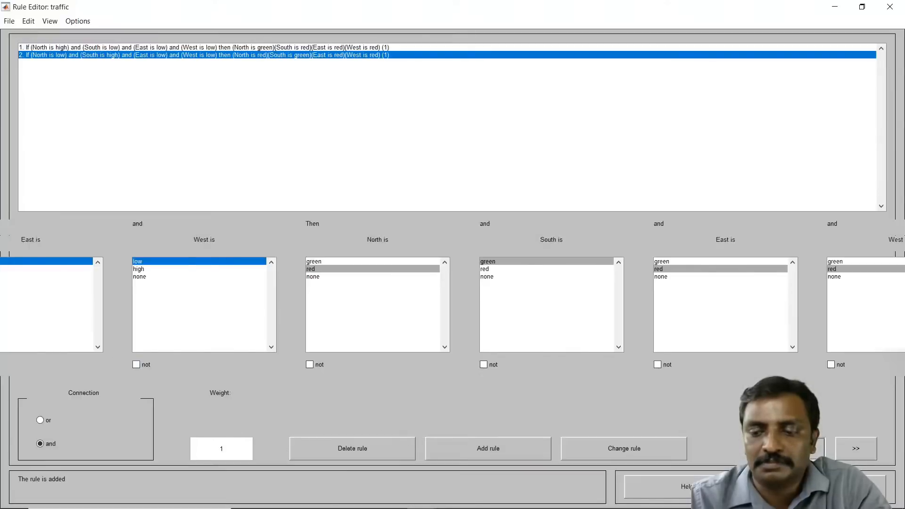
pyautogui.click(805, 449)
pyautogui.click(805, 448)
pyautogui.click(804, 449)
pyautogui.click(805, 448)
pyautogui.click(804, 448)
pyautogui.click(805, 449)
pyautogui.click(805, 449)
pyautogui.click(804, 449)
pyautogui.click(804, 448)
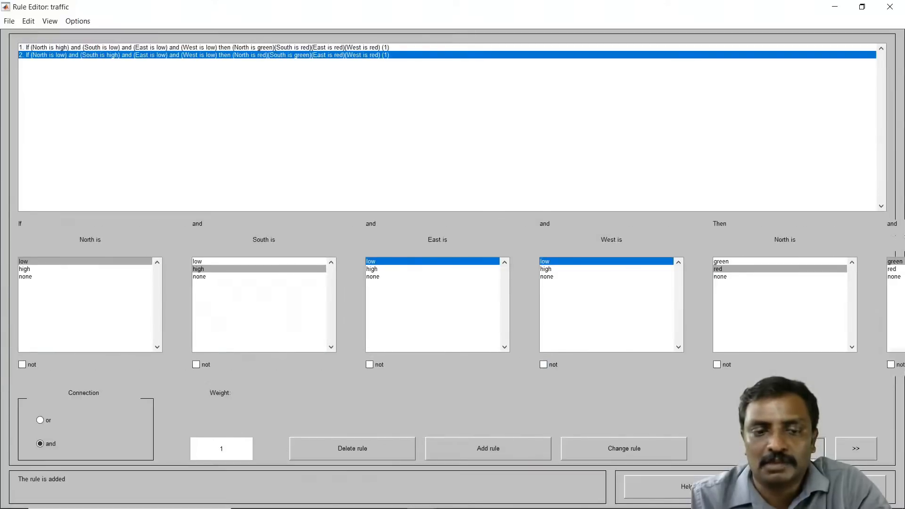
pyautogui.click(230, 262)
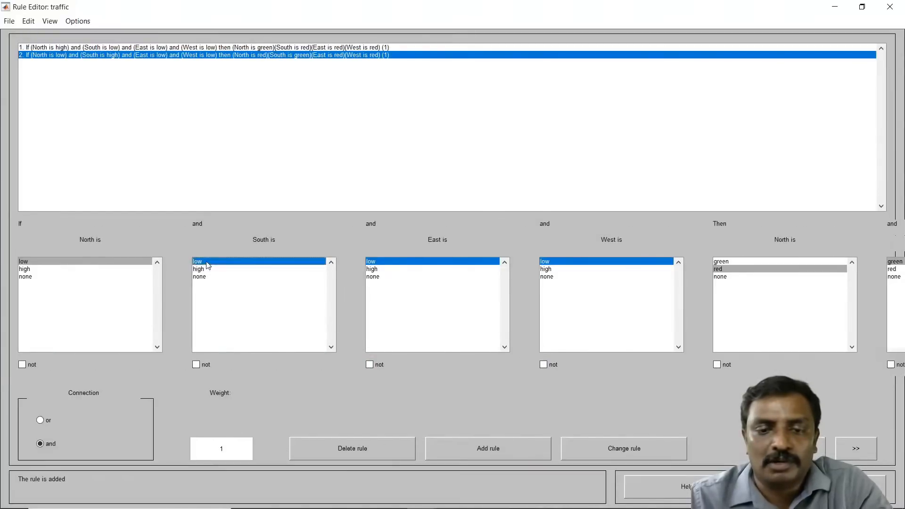
pyautogui.click(400, 270)
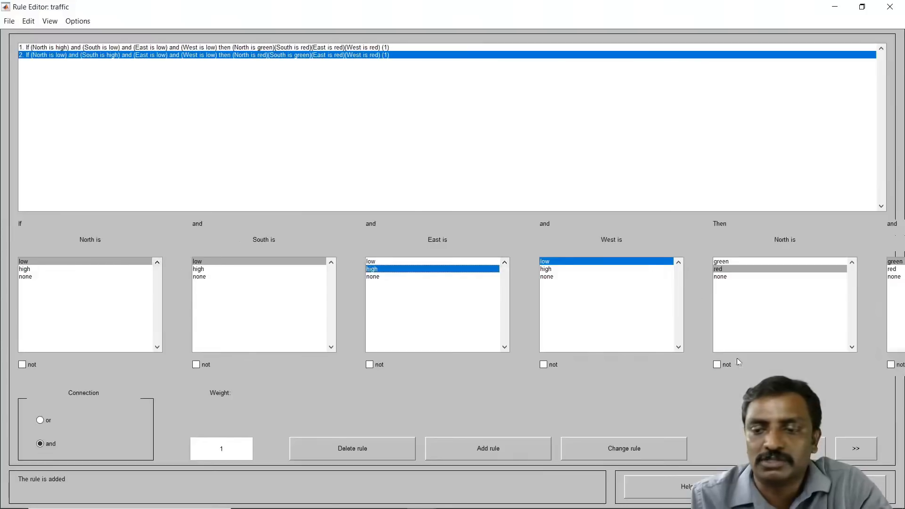
pyautogui.click(856, 448)
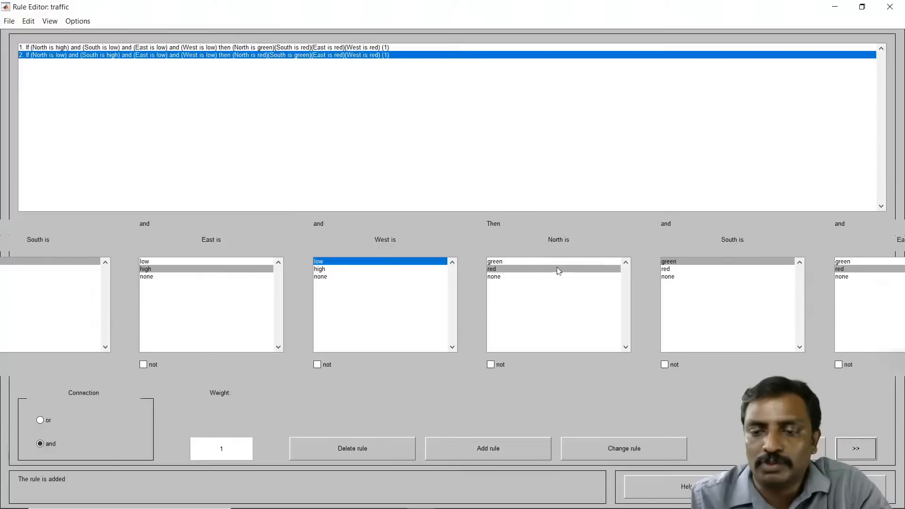
pyautogui.click(665, 270)
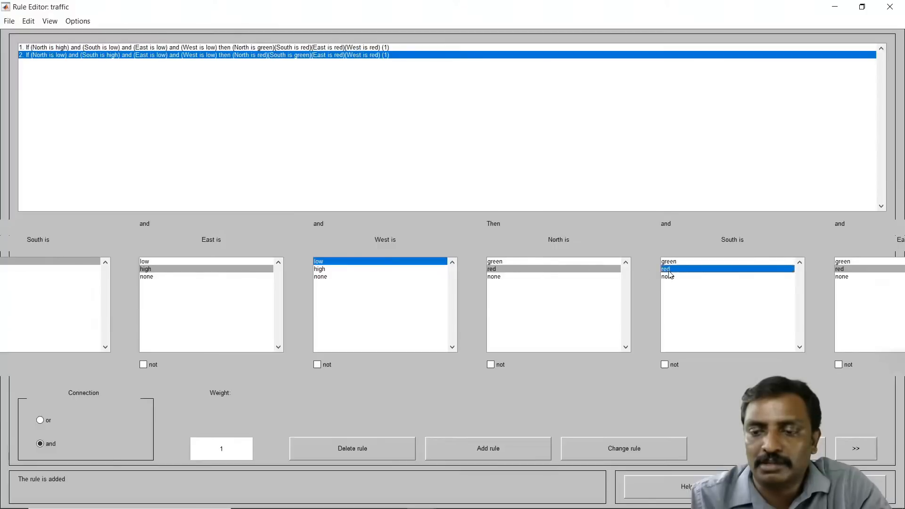
pyautogui.click(855, 453)
pyautogui.click(807, 261)
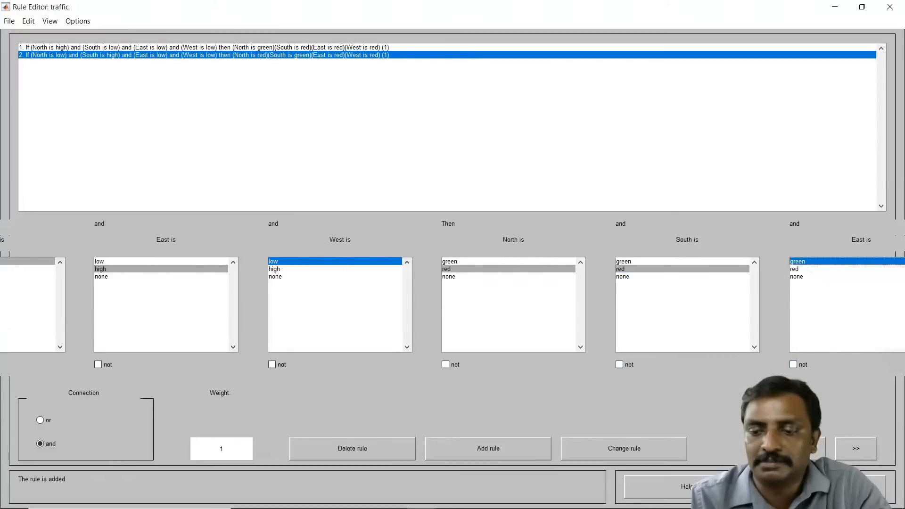
pyautogui.click(857, 452)
pyautogui.click(857, 451)
pyautogui.click(857, 451)
pyautogui.click(858, 452)
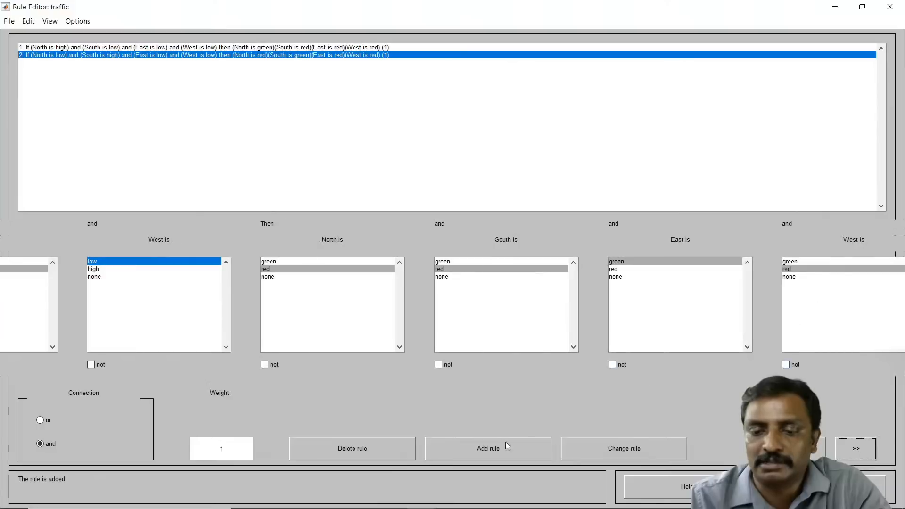
pyautogui.click(485, 449)
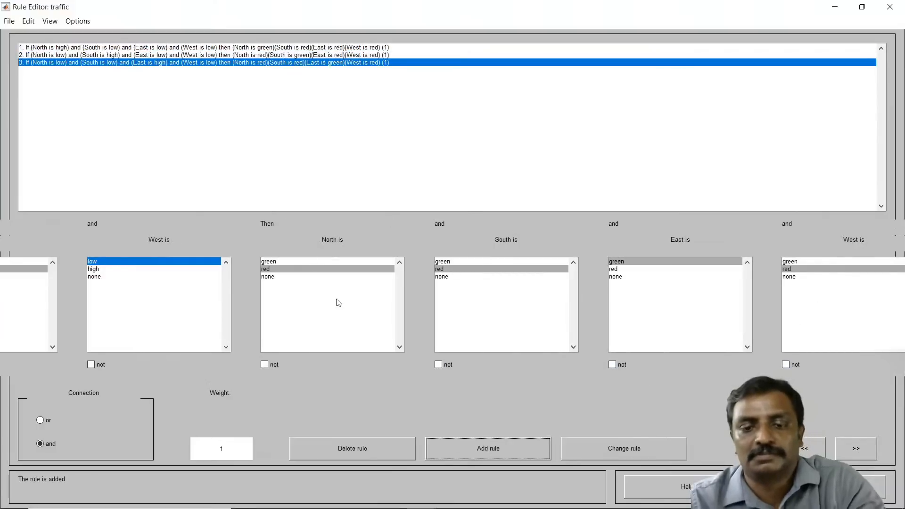
# Step: Add rule 4: if West is high and North, South, East are low, then West is green and North, South, East are red
pyautogui.click(811, 448)
pyautogui.click(806, 448)
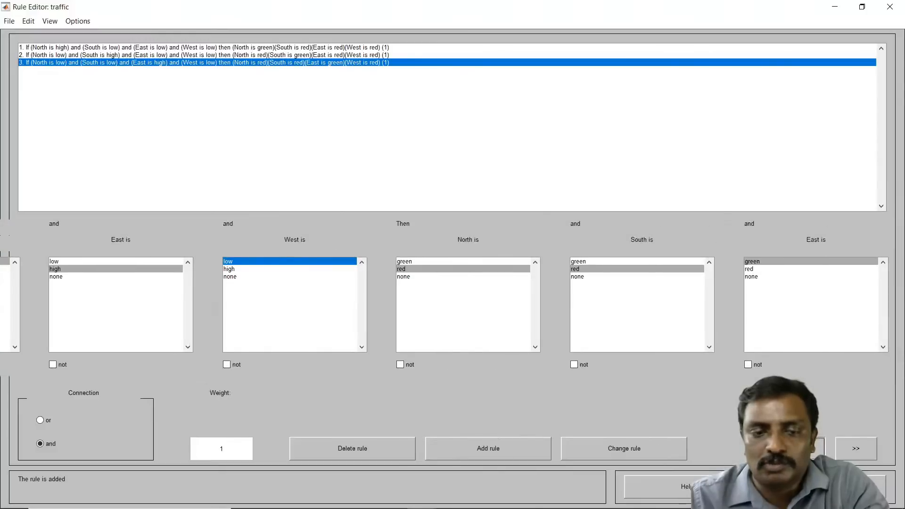
pyautogui.click(806, 448)
pyautogui.click(806, 449)
pyautogui.click(806, 448)
pyautogui.click(806, 448)
pyautogui.click(805, 448)
pyautogui.click(806, 448)
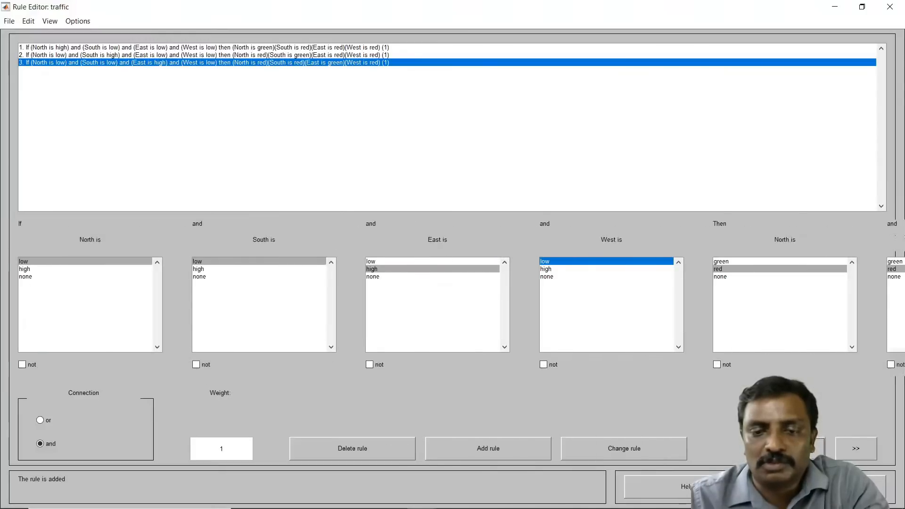
pyautogui.click(430, 262)
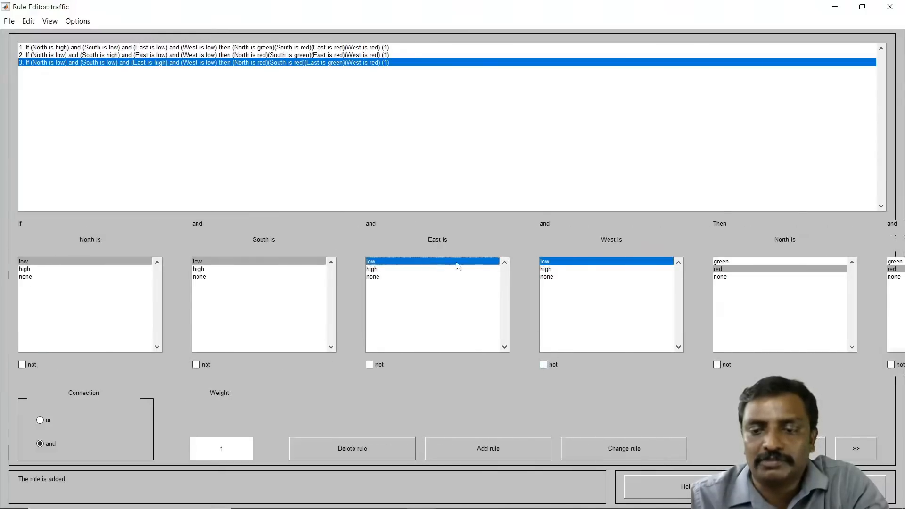
pyautogui.click(553, 270)
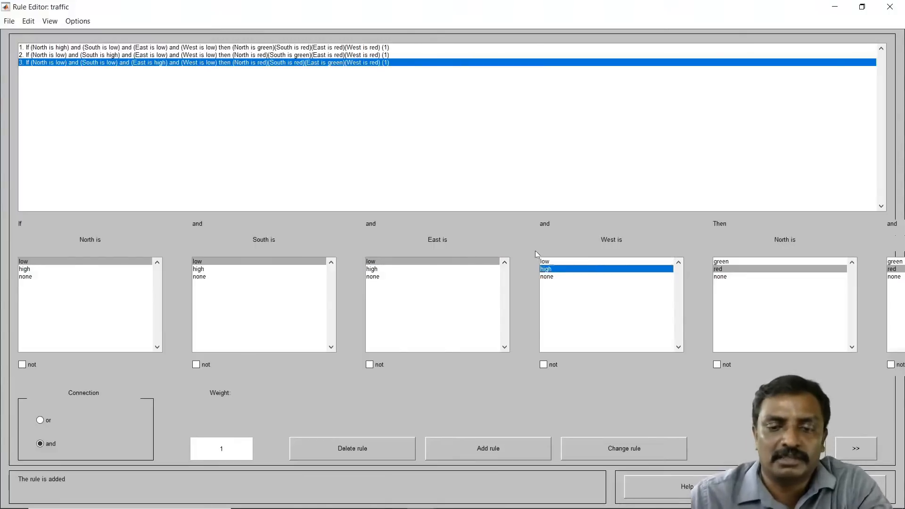
pyautogui.click(856, 449)
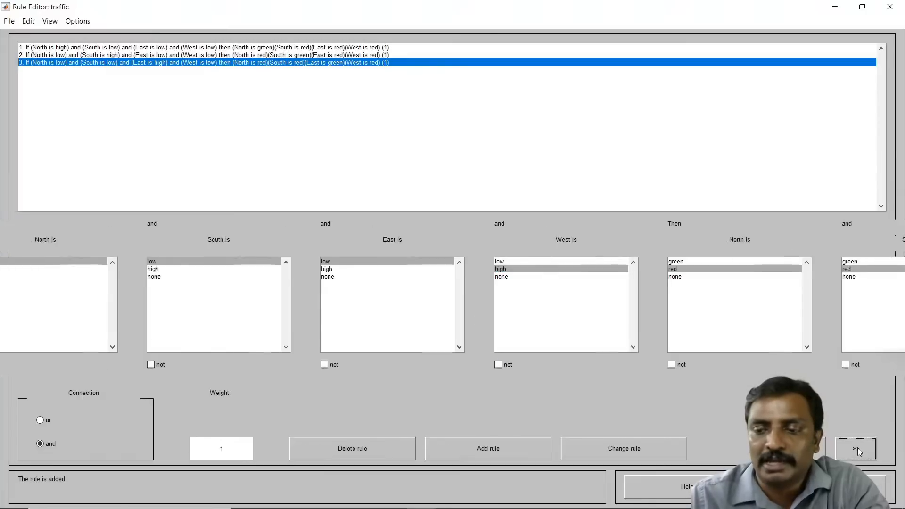
pyautogui.click(857, 448)
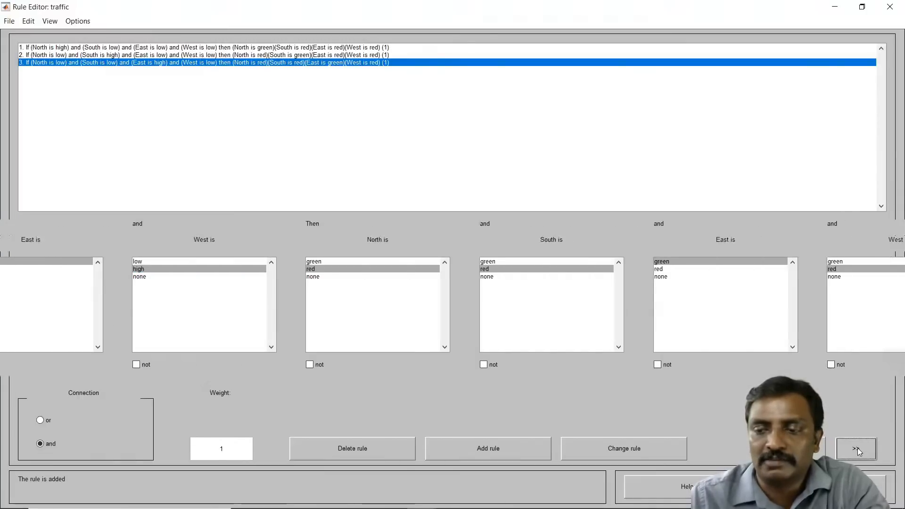
pyautogui.click(858, 447)
pyautogui.click(752, 261)
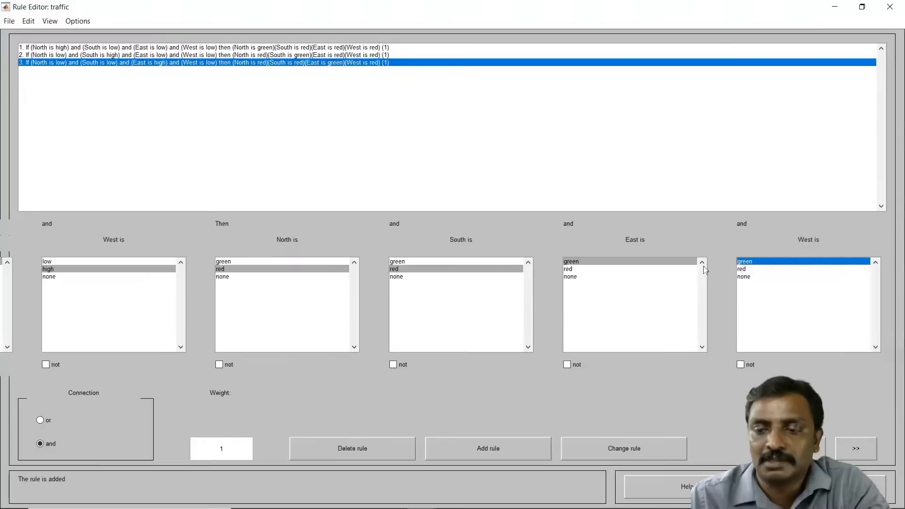
pyautogui.click(628, 269)
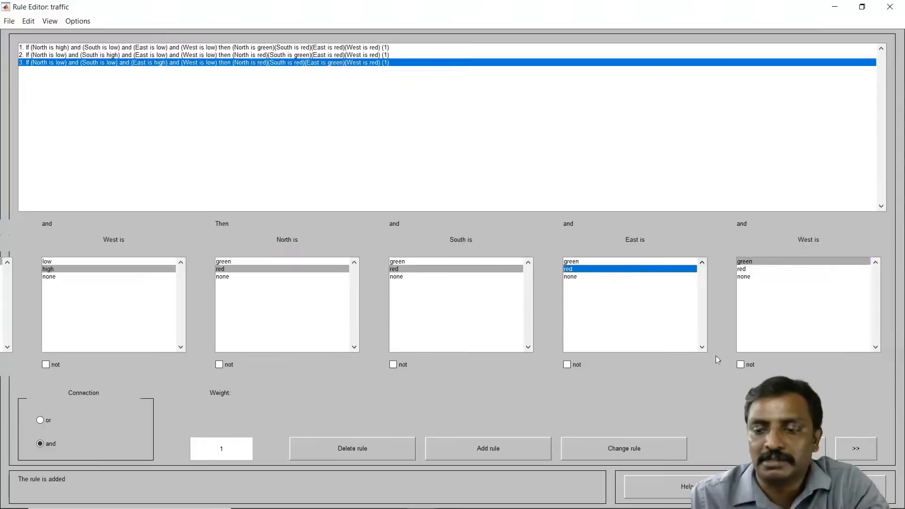
pyautogui.click(488, 446)
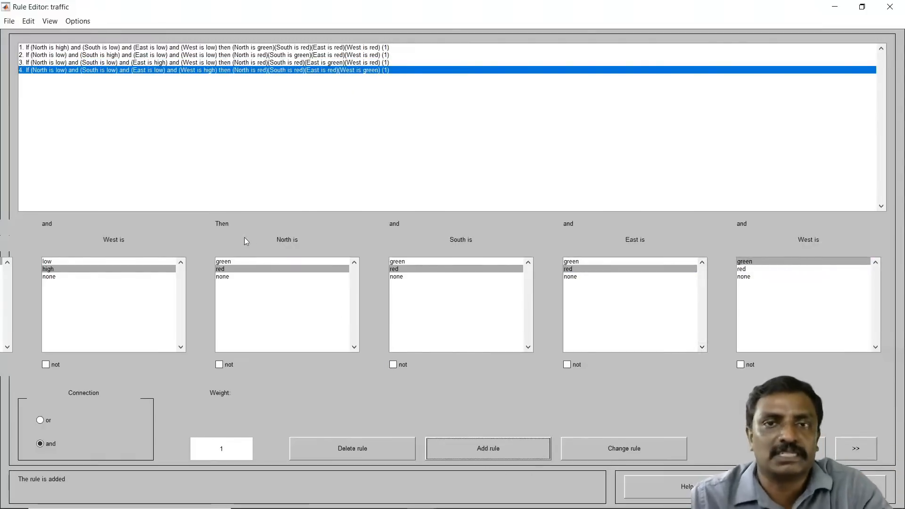
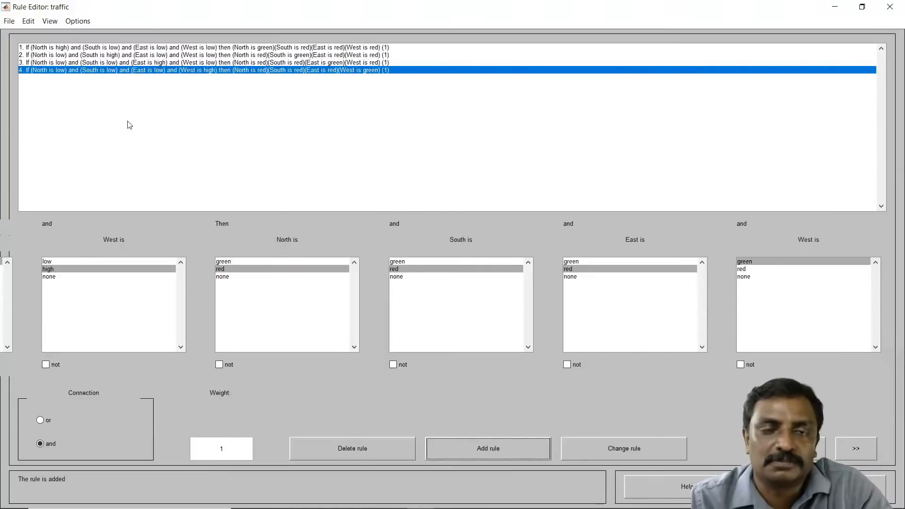
# Step: Open the rule viewer and vary the North, South, East and West input values to test how the four light outputs respond
pyautogui.click(49, 21)
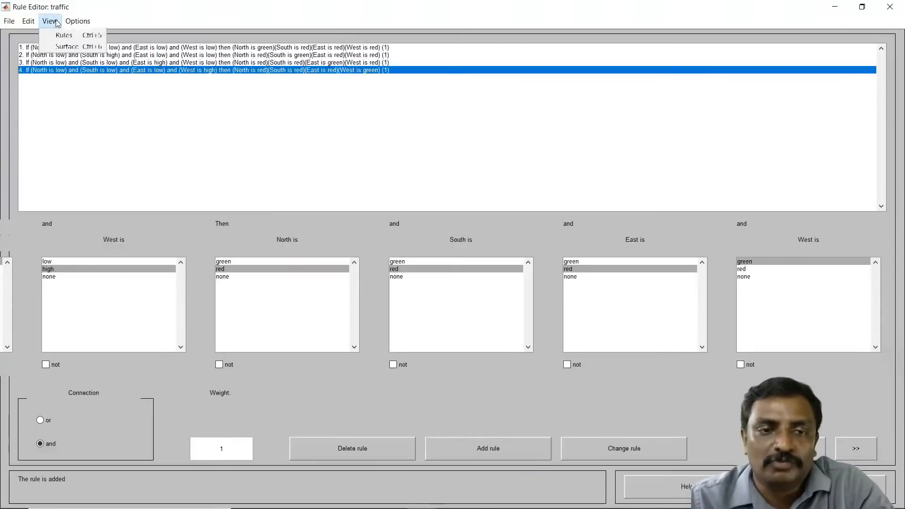
pyautogui.click(67, 36)
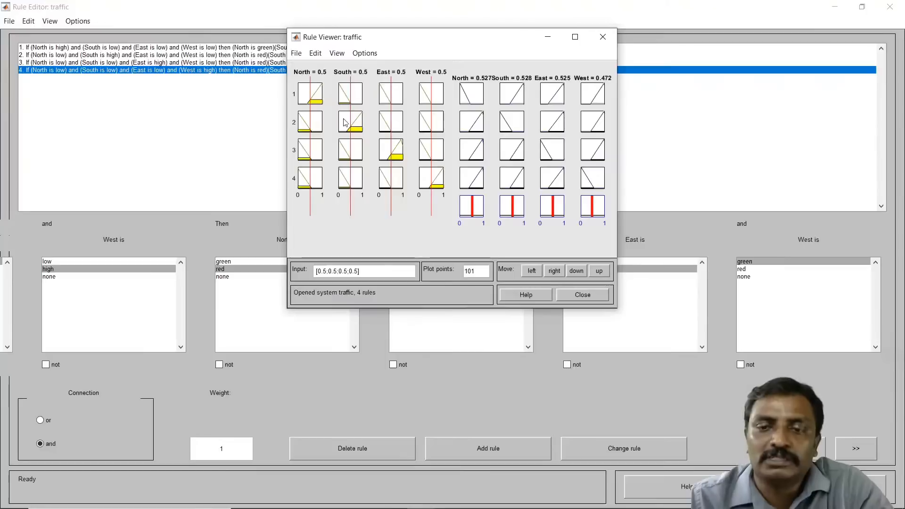
pyautogui.moveTo(310, 93); pyautogui.dragTo(422, 101)
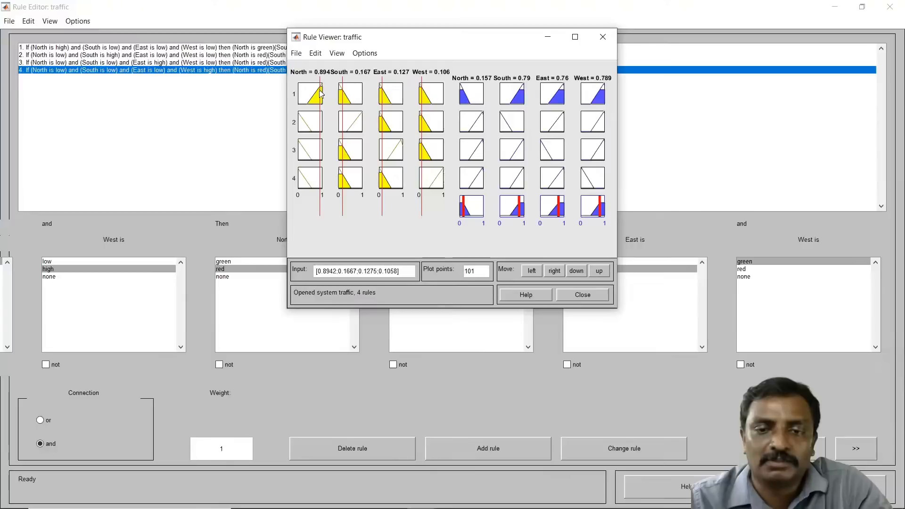
pyautogui.moveTo(324, 96); pyautogui.dragTo(357, 96)
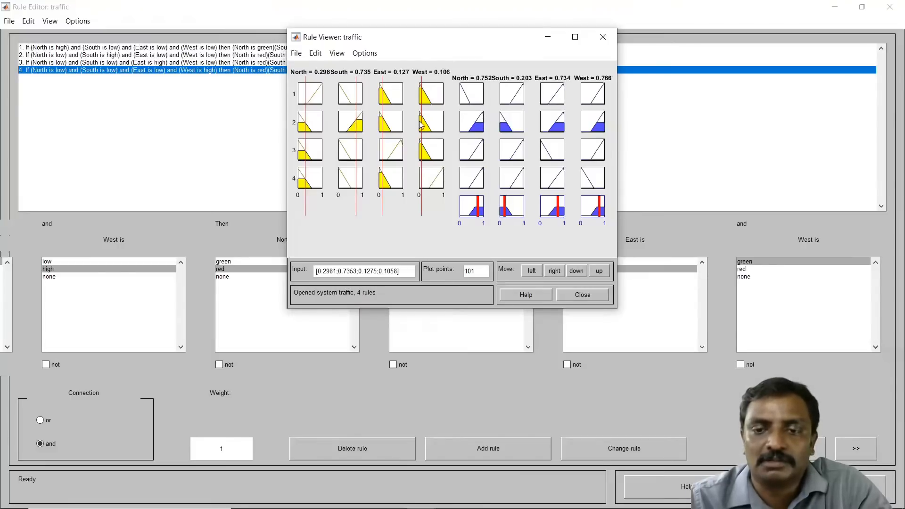
pyautogui.moveTo(421, 125); pyautogui.dragTo(419, 125)
pyautogui.moveTo(359, 124); pyautogui.dragTo(399, 140)
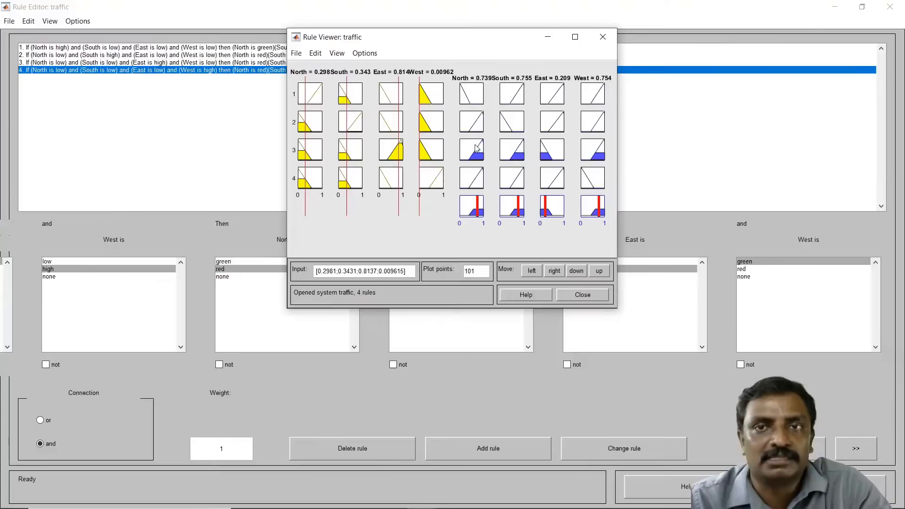
pyautogui.moveTo(421, 136); pyautogui.dragTo(382, 160)
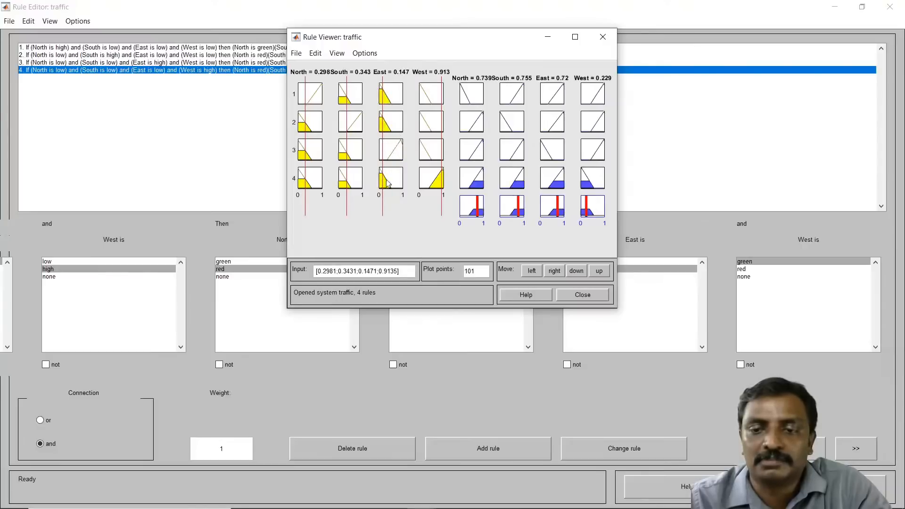
pyautogui.moveTo(443, 117)
pyautogui.mouseDown()
pyautogui.moveTo(425, 120)
pyautogui.moveTo(442, 116)
pyautogui.mouseUp()
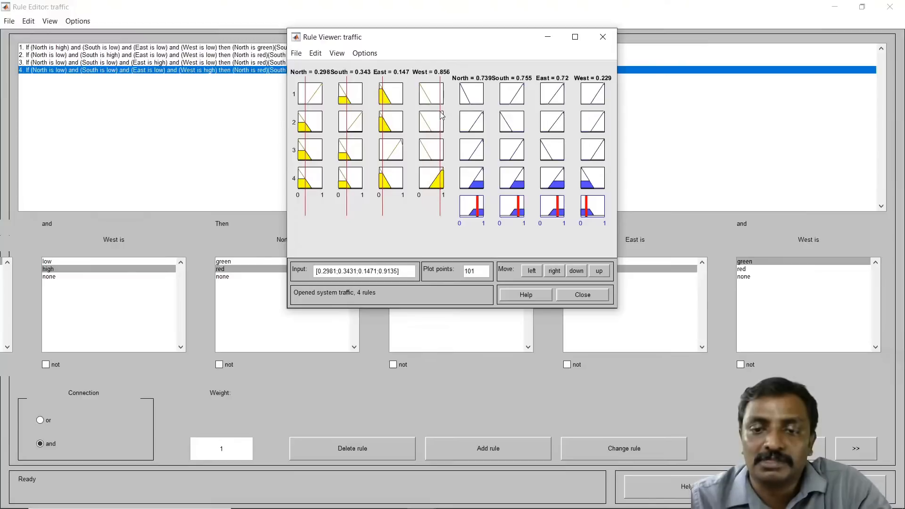
pyautogui.moveTo(382, 114); pyautogui.dragTo(398, 114)
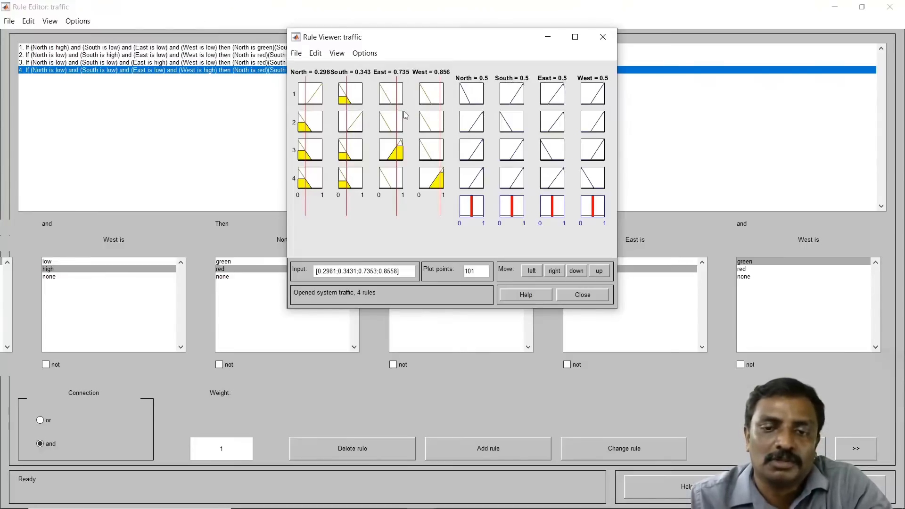
pyautogui.moveTo(396, 112); pyautogui.dragTo(382, 114)
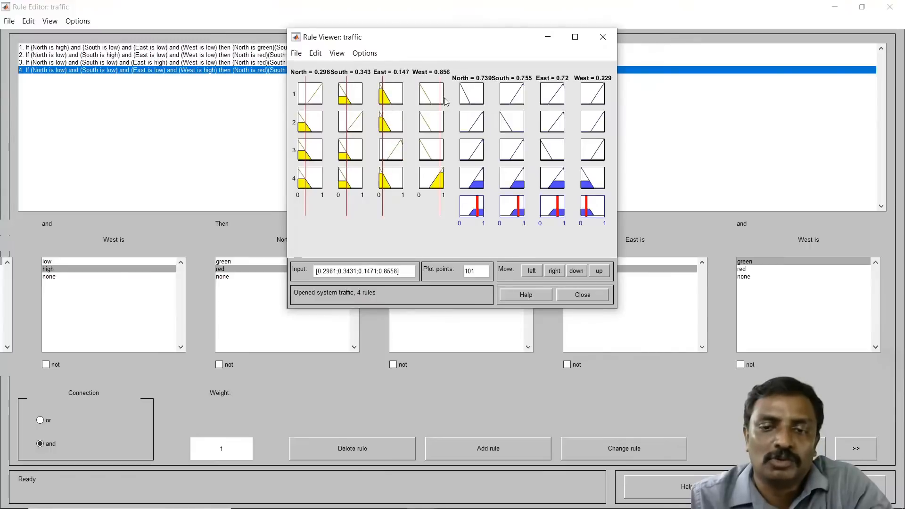
pyautogui.moveTo(441, 103); pyautogui.dragTo(427, 103)
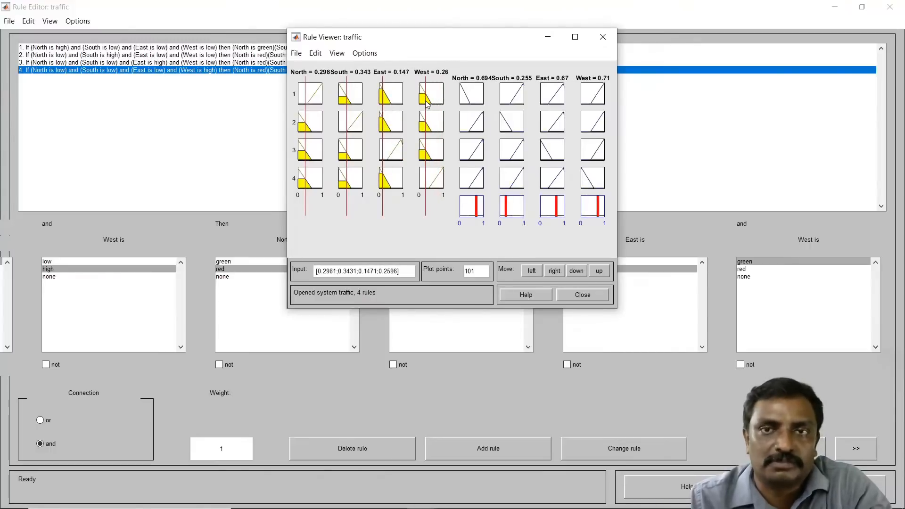
pyautogui.click(589, 295)
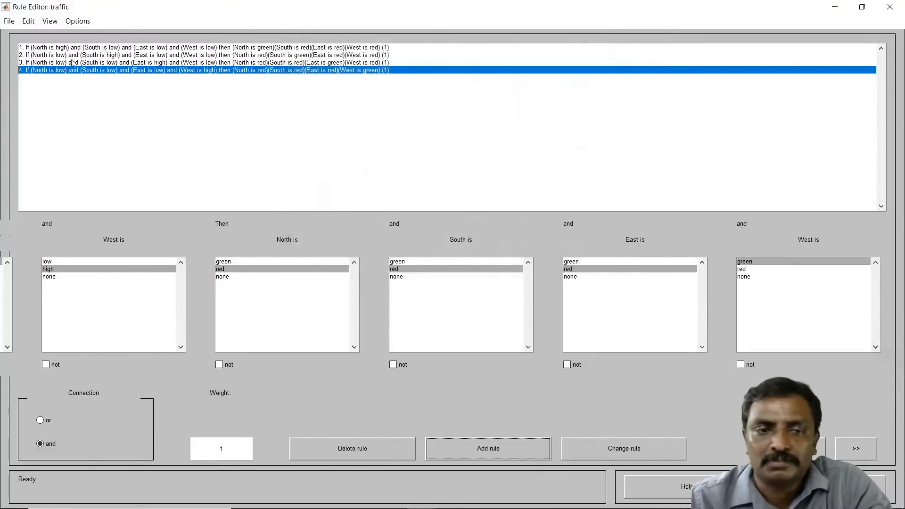
# Step: Export the fuzzy system to file as traffic.fis in the demo11 folder, replacing the existing file
pyautogui.click(9, 20)
pyautogui.moveTo(28, 59)
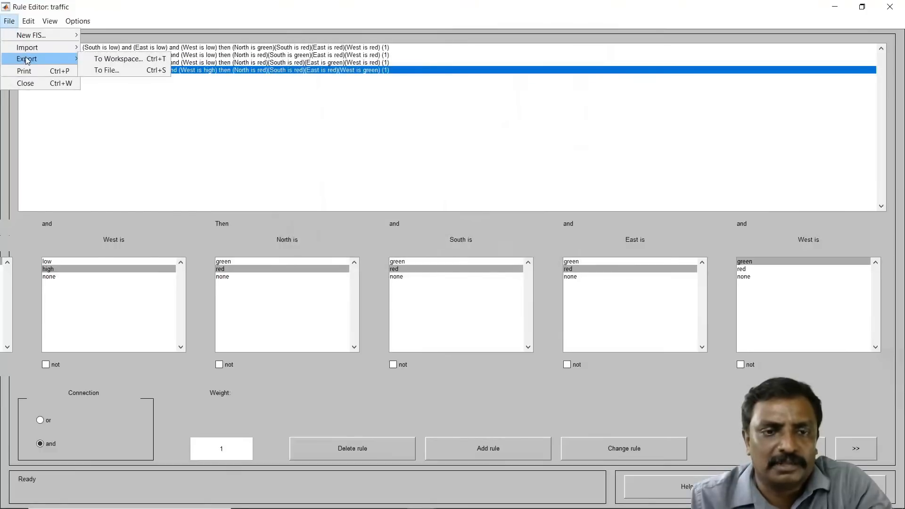
pyautogui.click(109, 71)
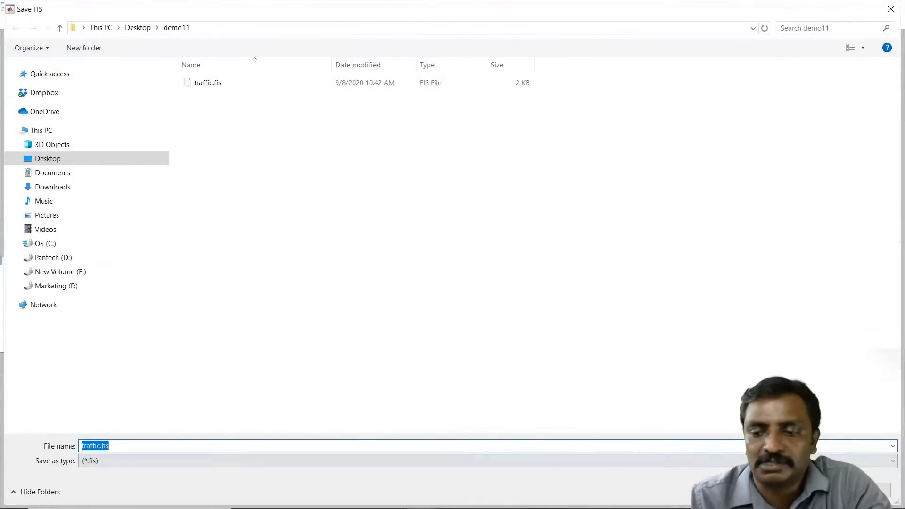
pyautogui.click(808, 490)
pyautogui.click(479, 262)
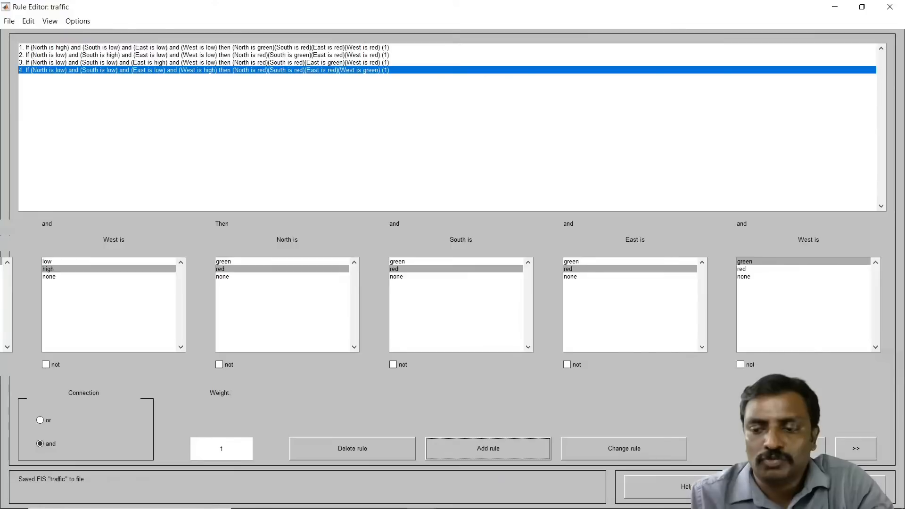
# Step: Close the rule editor and browse the designer's menus and input variables
pyautogui.click(820, 486)
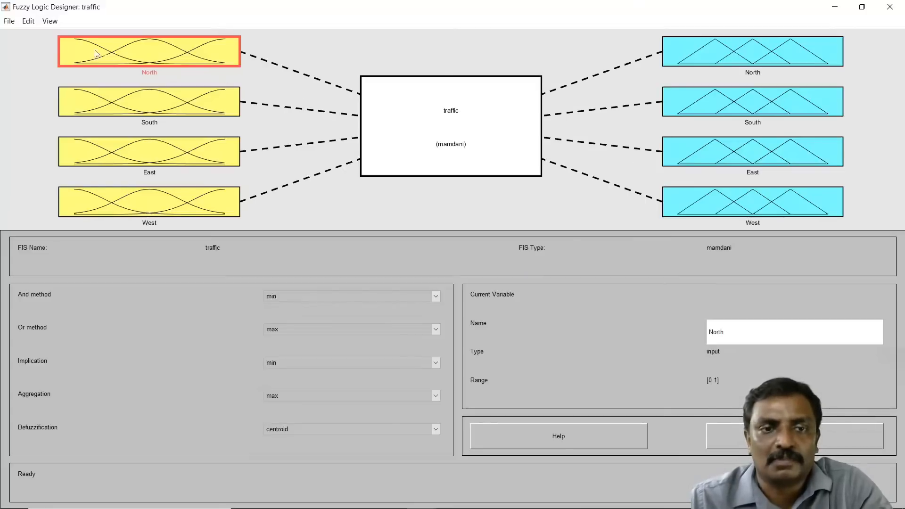
pyautogui.click(9, 20)
pyautogui.moveTo(25, 49)
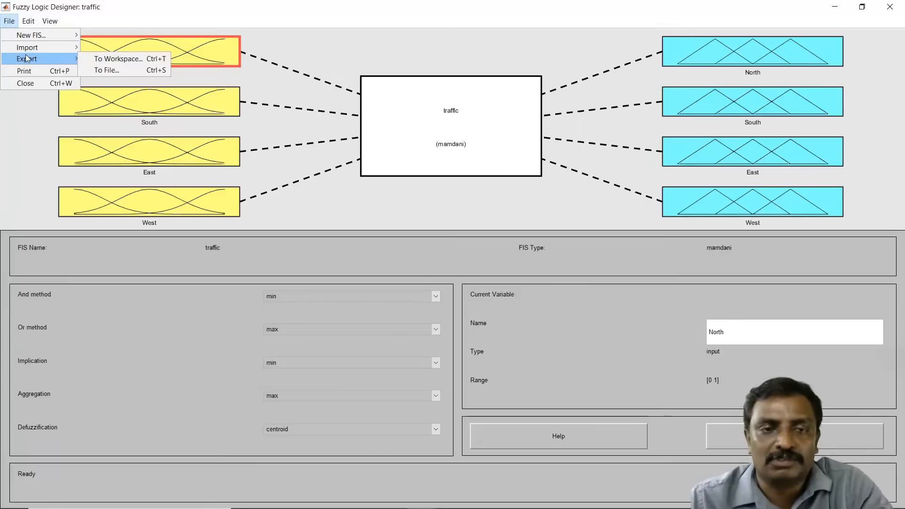
pyautogui.moveTo(28, 21)
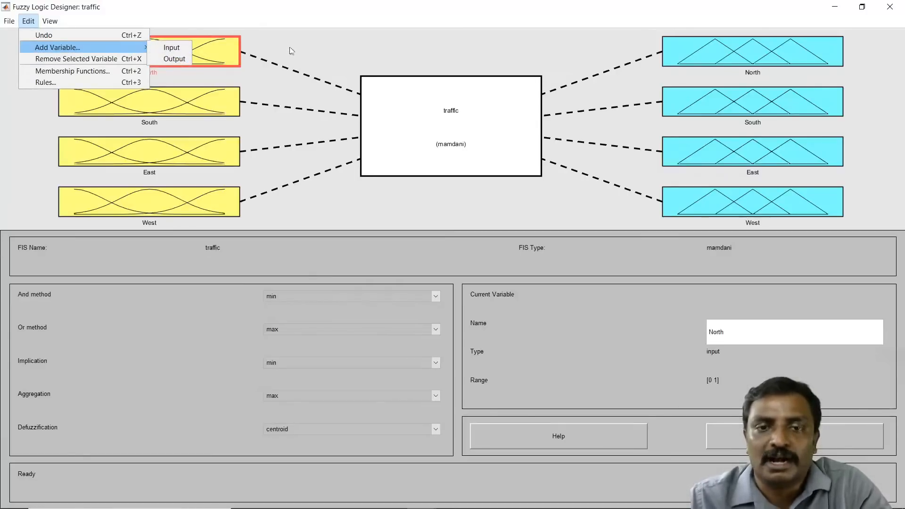
pyautogui.click(179, 59)
pyautogui.click(188, 67)
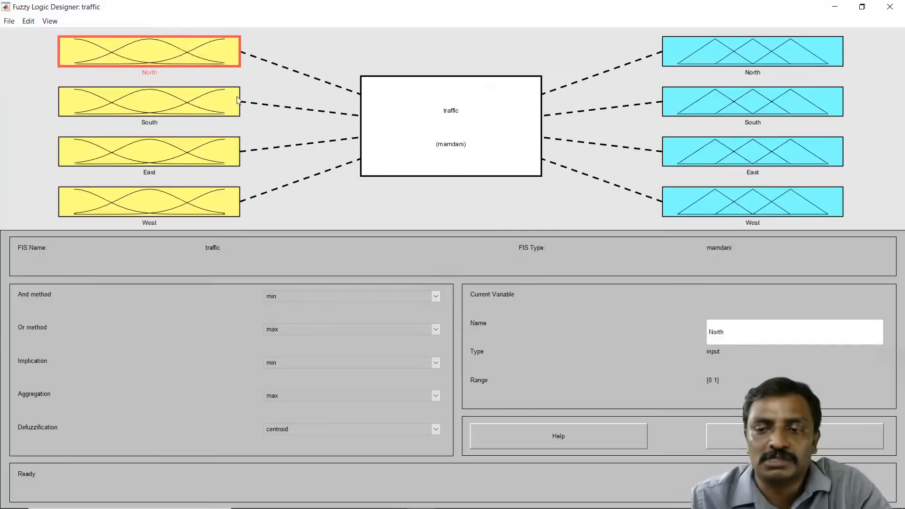
pyautogui.click(221, 123)
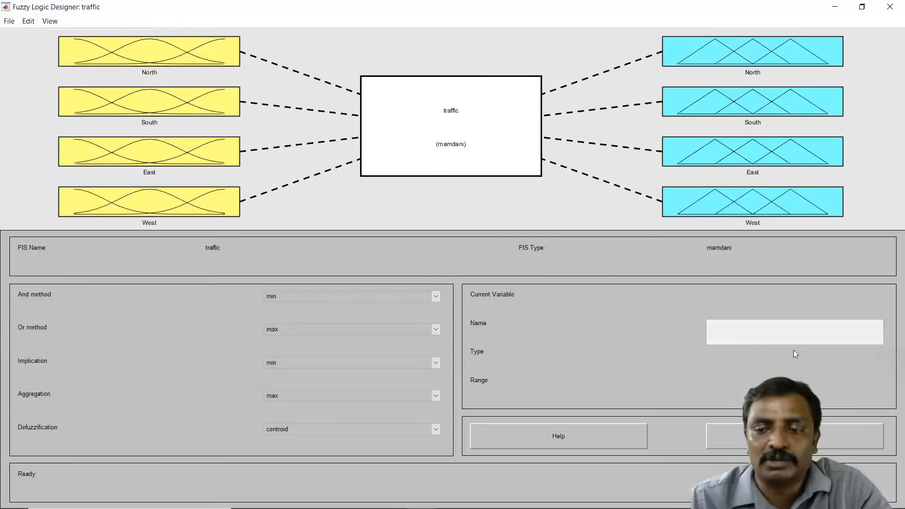
pyautogui.click(179, 171)
pyautogui.click(189, 201)
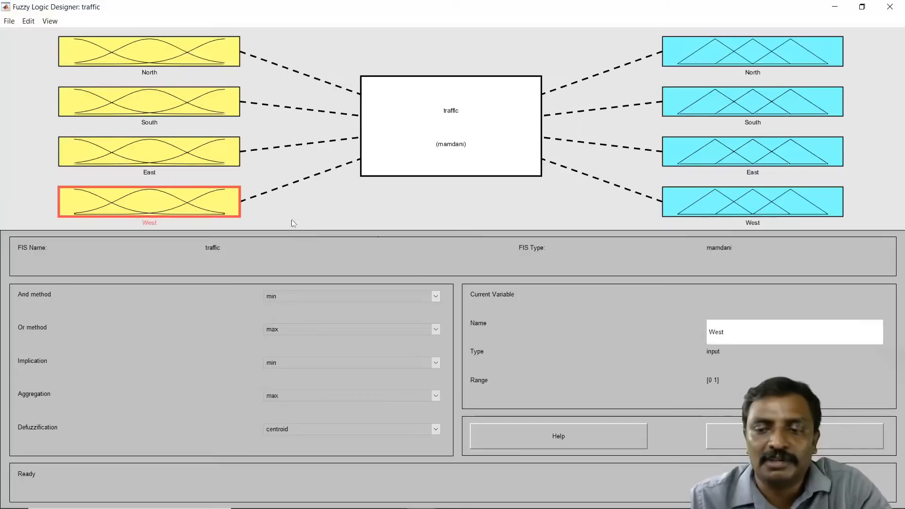
# Step: Open the membership function editor and inspect the low/high and green/red functions of every input and output variable
pyautogui.doubleClick(202, 57)
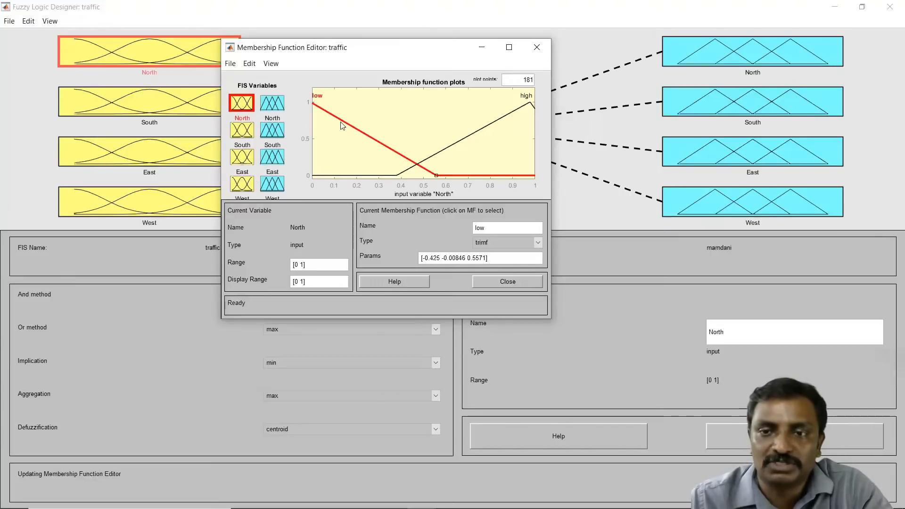
pyautogui.click(491, 126)
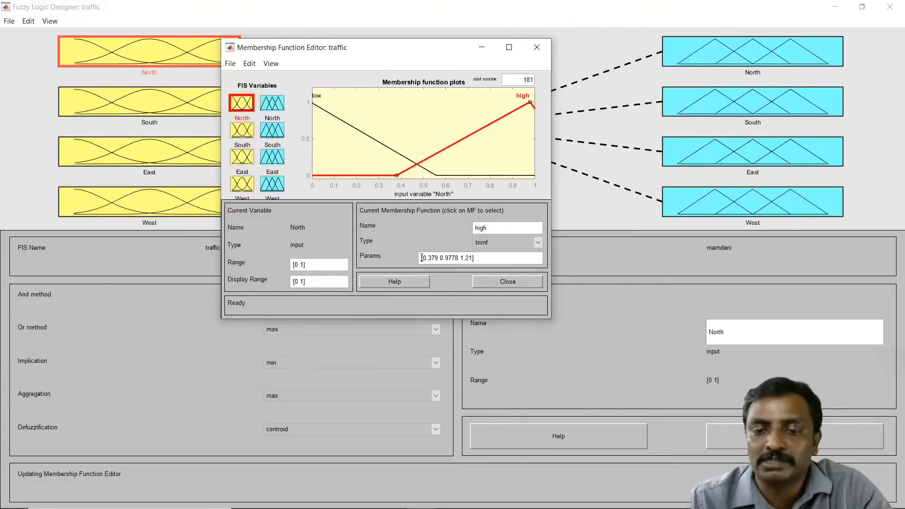
pyautogui.click(389, 148)
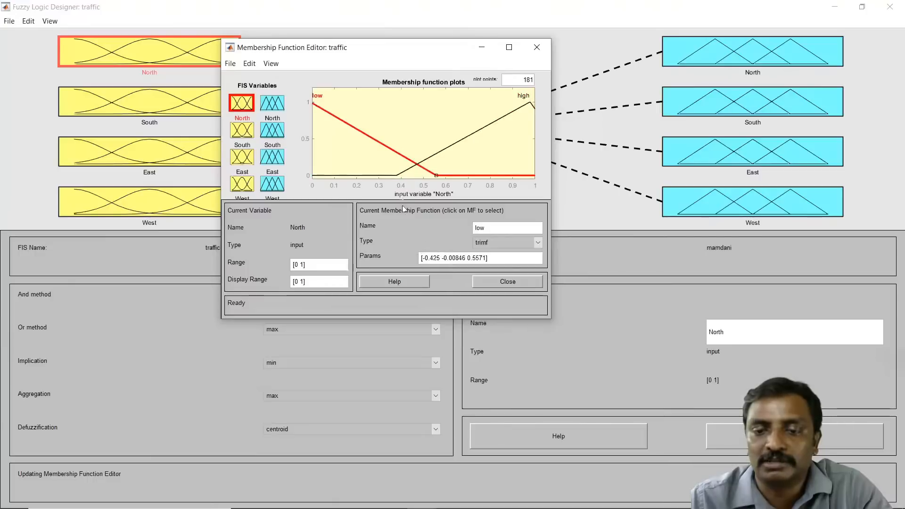
pyautogui.click(495, 128)
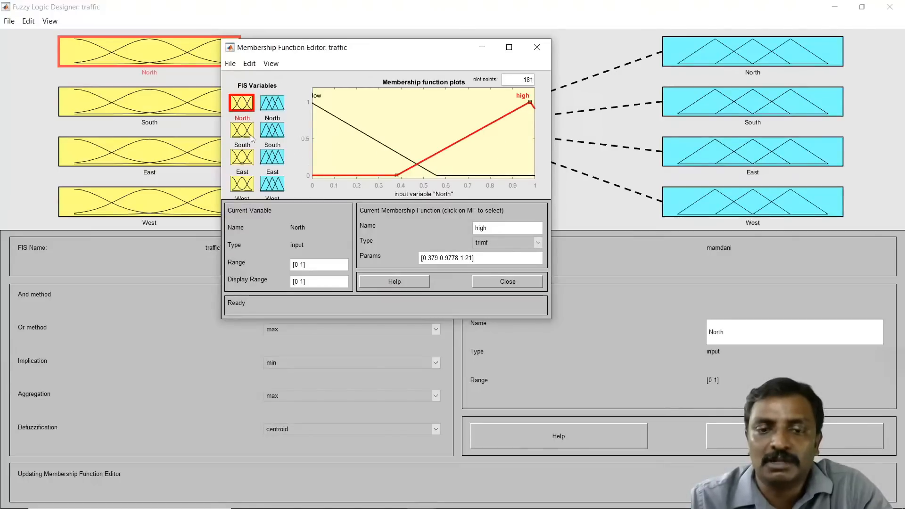
pyautogui.click(244, 108)
pyautogui.click(243, 131)
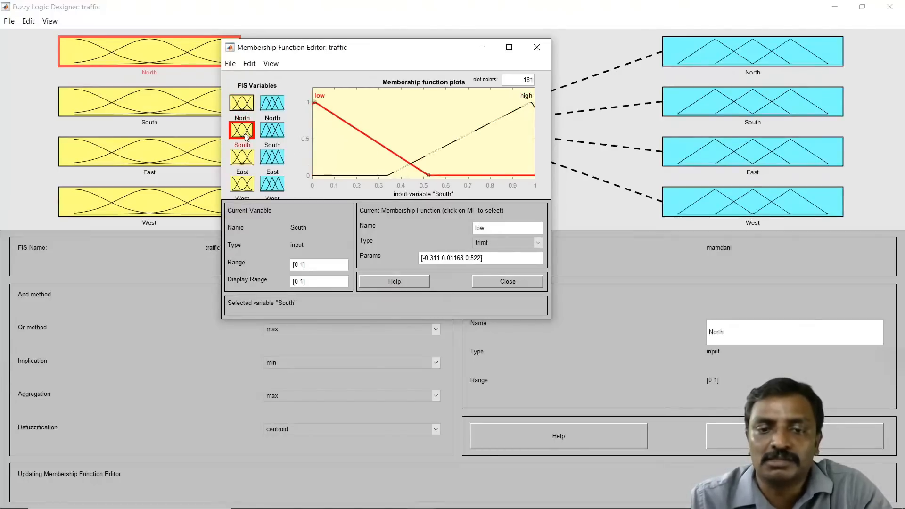
pyautogui.click(244, 157)
pyautogui.click(245, 185)
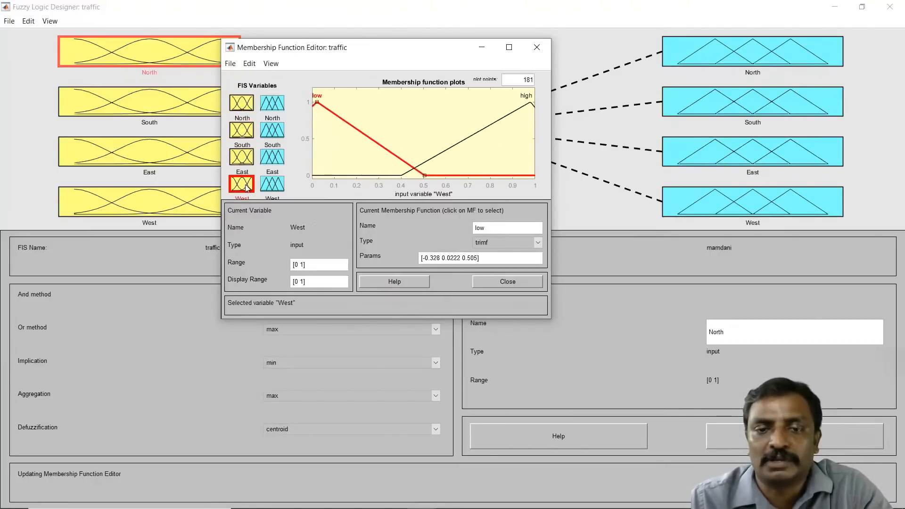
pyautogui.click(277, 110)
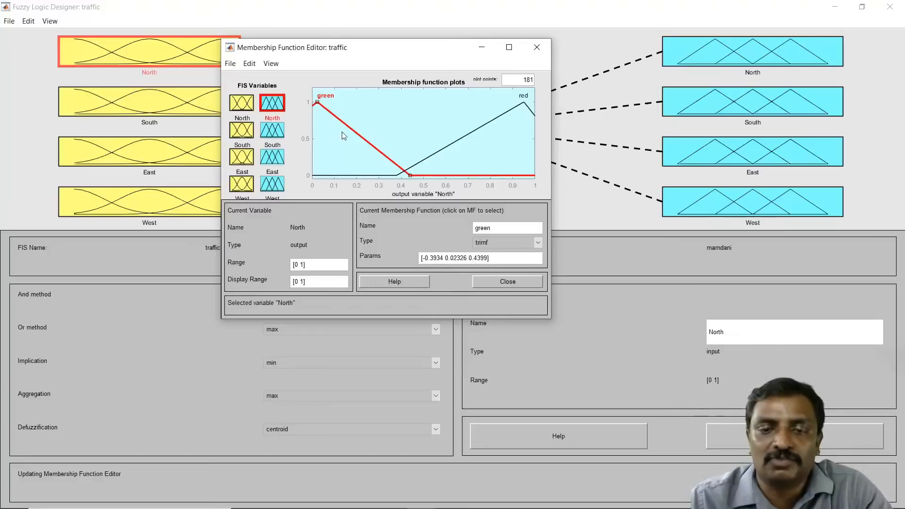
pyautogui.click(277, 134)
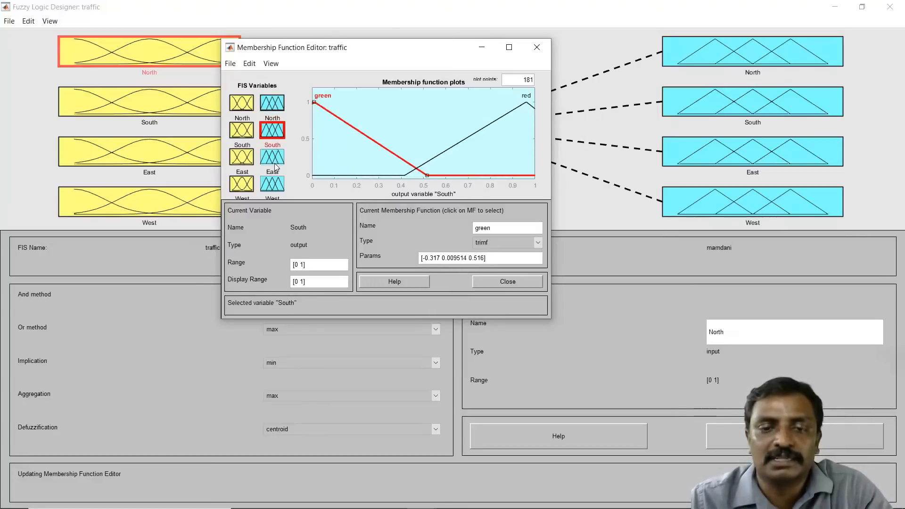
pyautogui.click(275, 159)
pyautogui.click(276, 186)
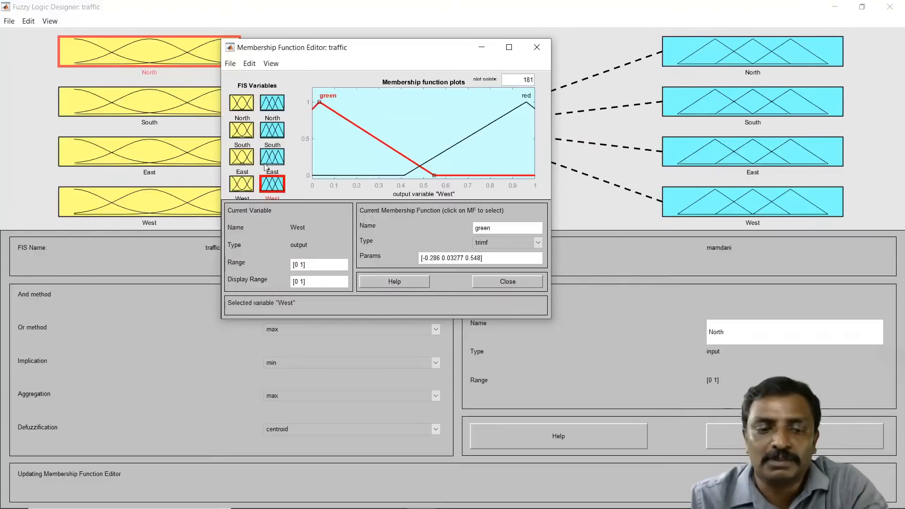
pyautogui.click(502, 282)
# Step: Reopen the rule editor, scroll through the rule's condition and output fields, and select rule 4
pyautogui.click(28, 21)
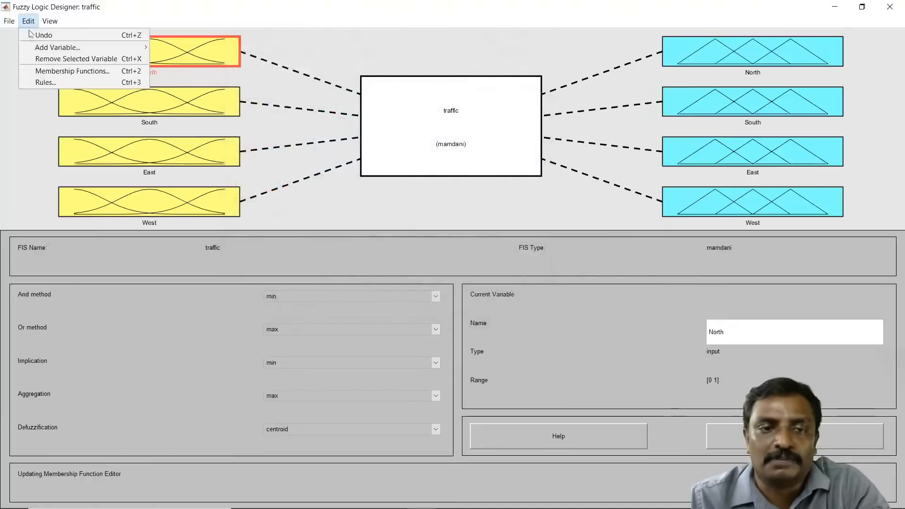
pyautogui.click(61, 83)
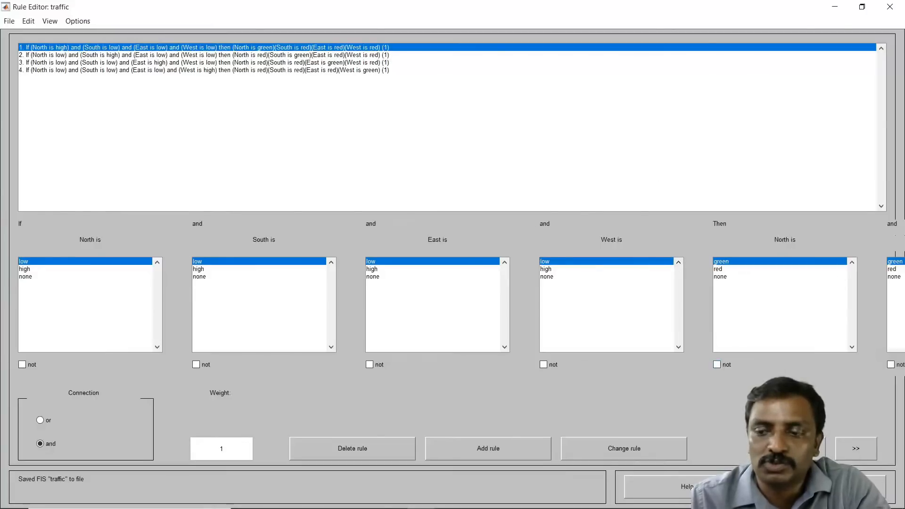
pyautogui.click(852, 448)
pyautogui.click(852, 449)
pyautogui.click(853, 448)
pyautogui.click(852, 449)
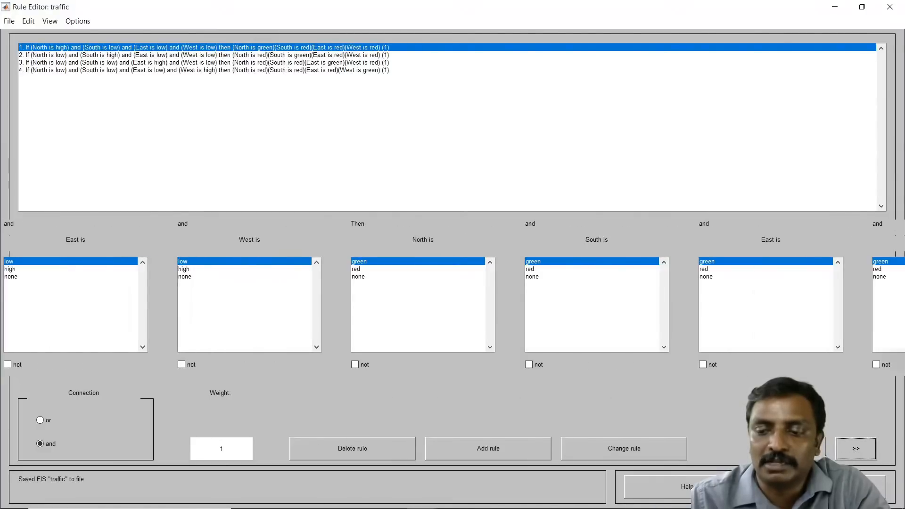
pyautogui.click(804, 448)
pyautogui.click(805, 448)
pyautogui.click(804, 448)
pyautogui.click(804, 449)
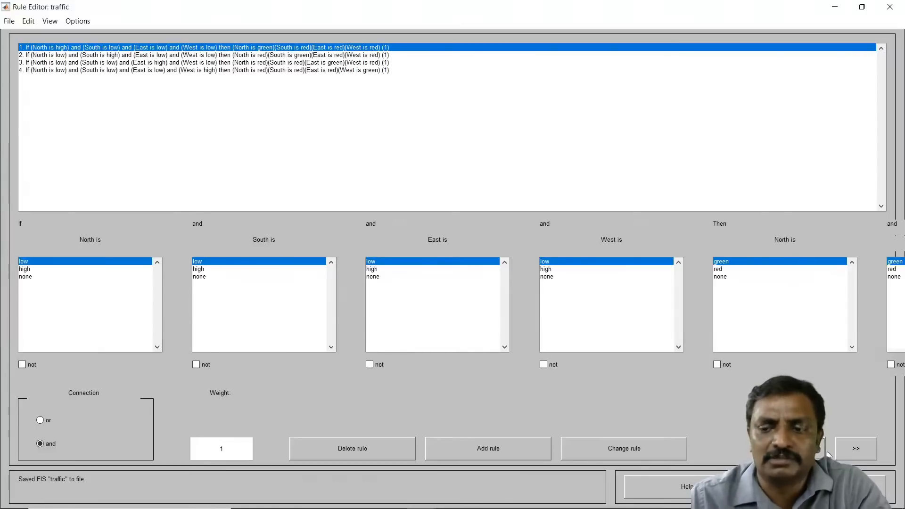
pyautogui.click(843, 448)
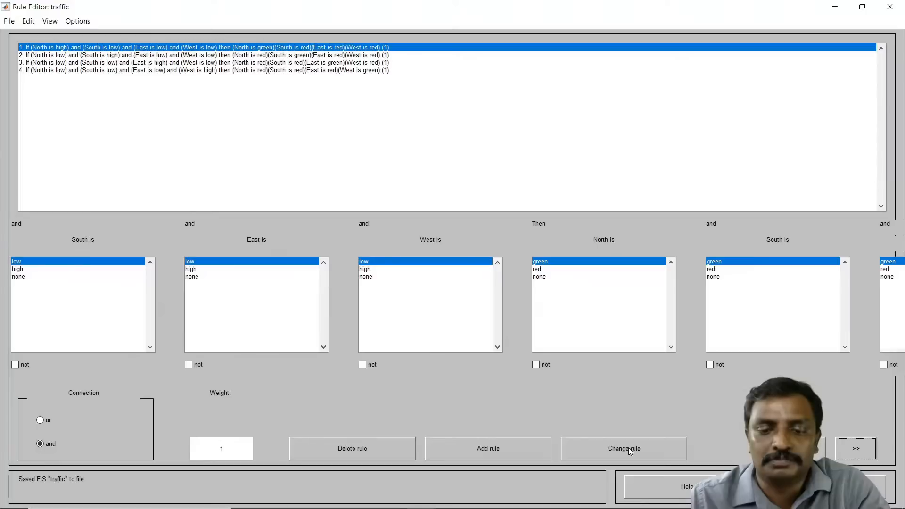
pyautogui.click(271, 71)
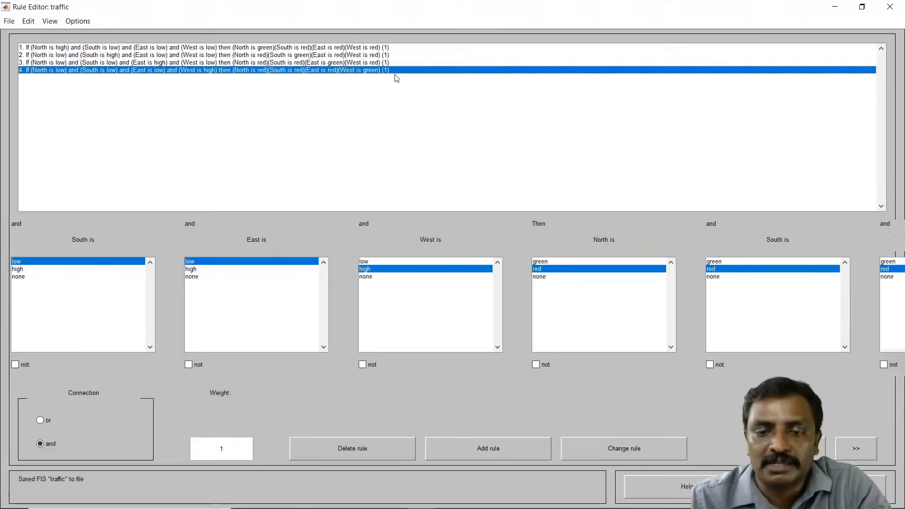
# Step: Delete rule 4 and add it back with the same input conditions and output lights
pyautogui.click(390, 452)
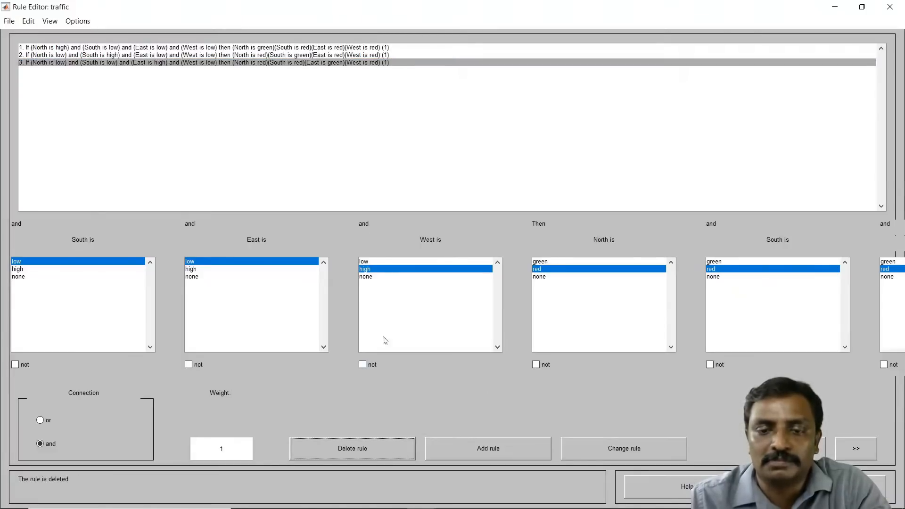
pyautogui.click(802, 448)
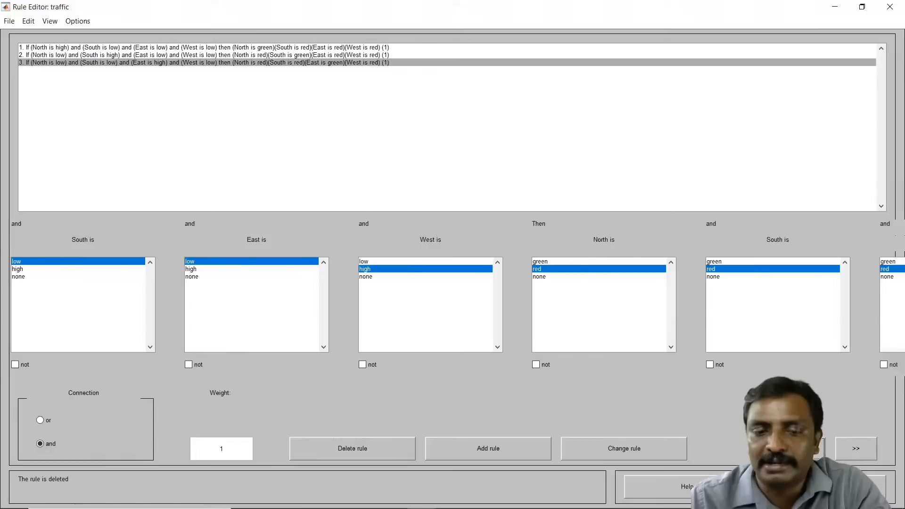
pyautogui.click(803, 448)
pyautogui.click(803, 448)
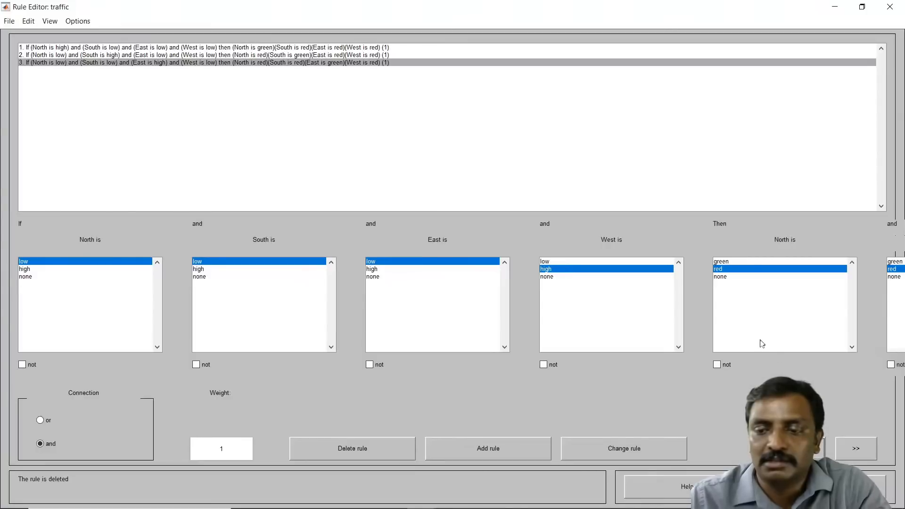
pyautogui.click(854, 451)
pyautogui.click(854, 450)
pyautogui.click(854, 450)
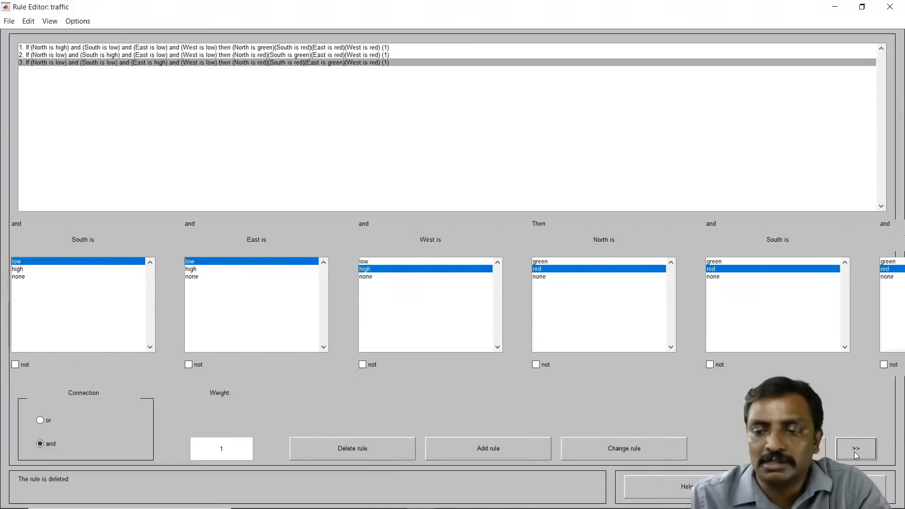
pyautogui.click(855, 449)
pyautogui.click(855, 450)
pyautogui.click(855, 452)
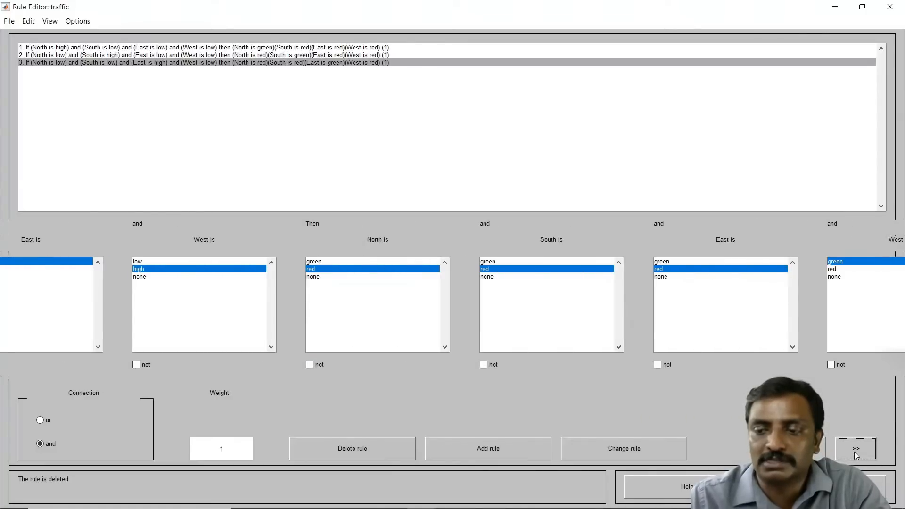
pyautogui.click(510, 446)
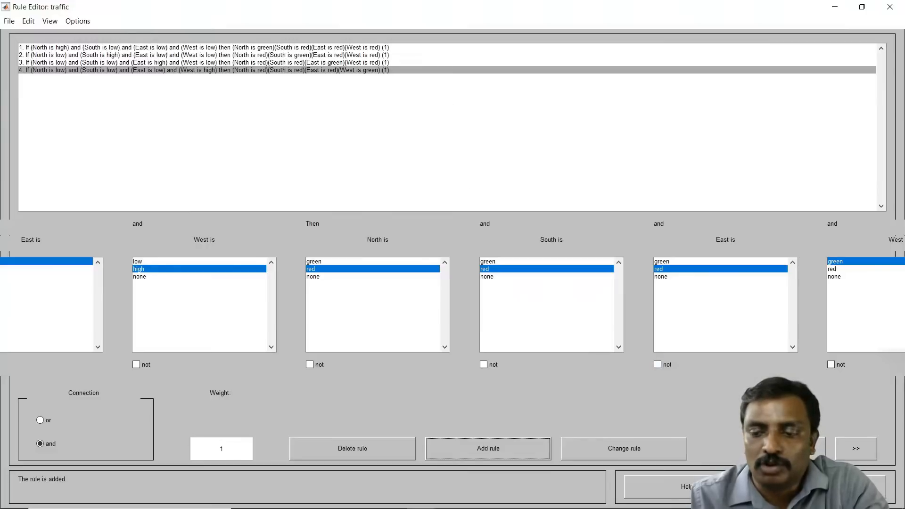
# Step: Close the rule editor and minimize the Fuzzy Logic Designer window
pyautogui.click(821, 487)
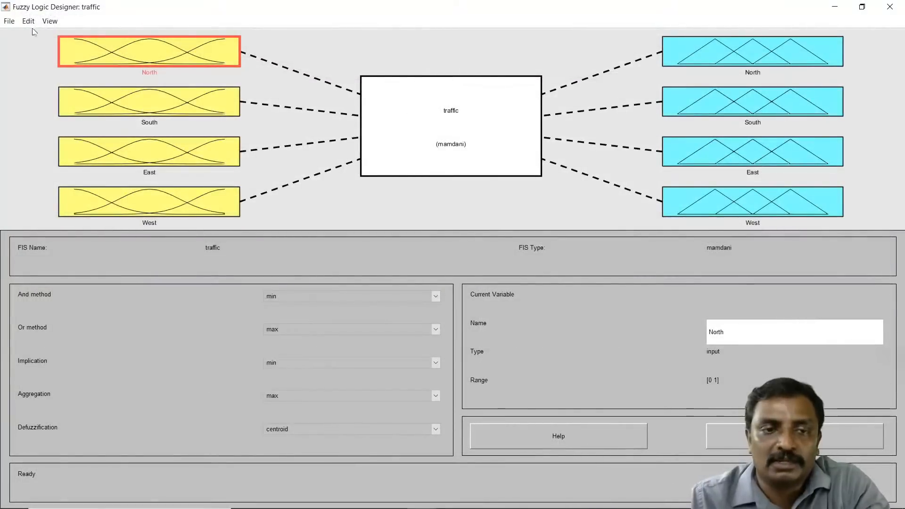
pyautogui.click(9, 21)
pyautogui.moveTo(47, 59)
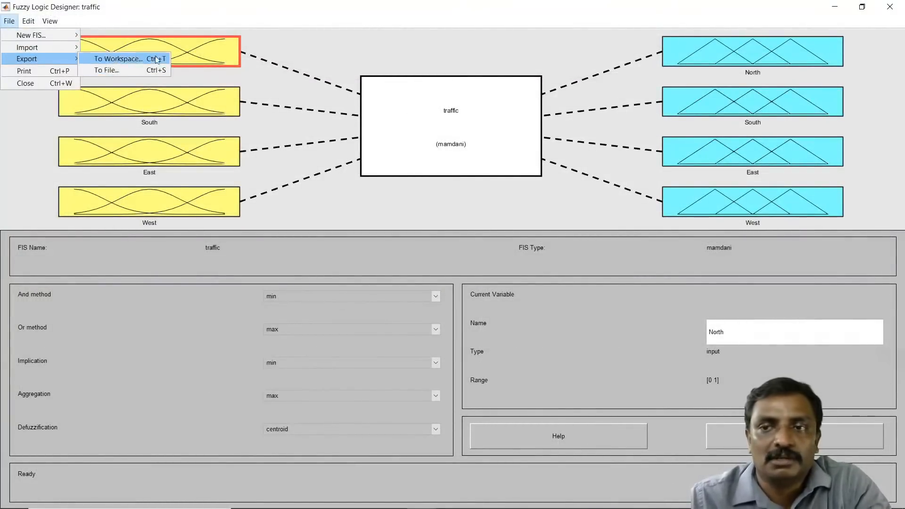
pyautogui.click(834, 7)
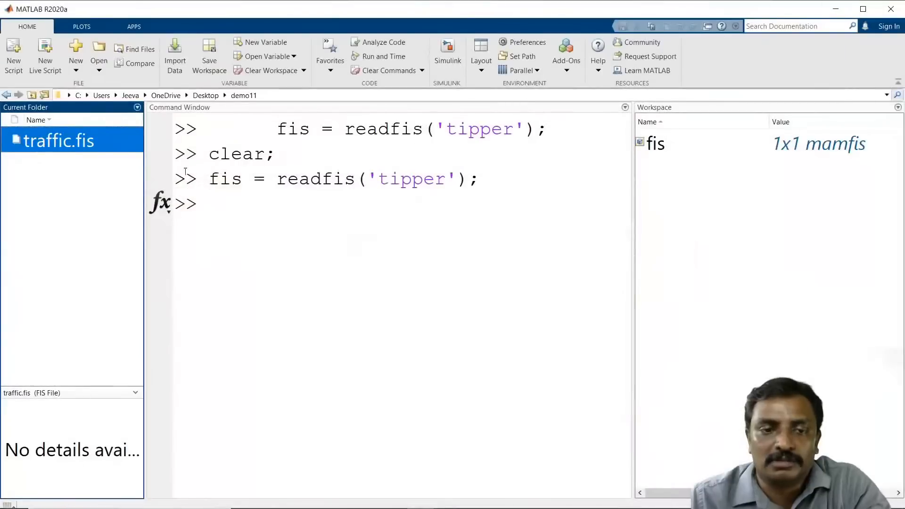
# Step: Open a new blank script in the editor with the edit command
pyautogui.click(287, 213)
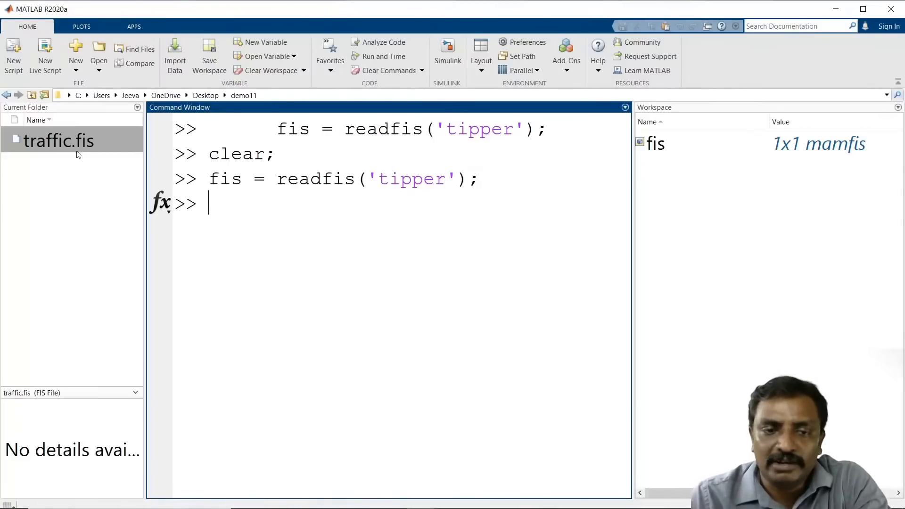
pyautogui.write('e')
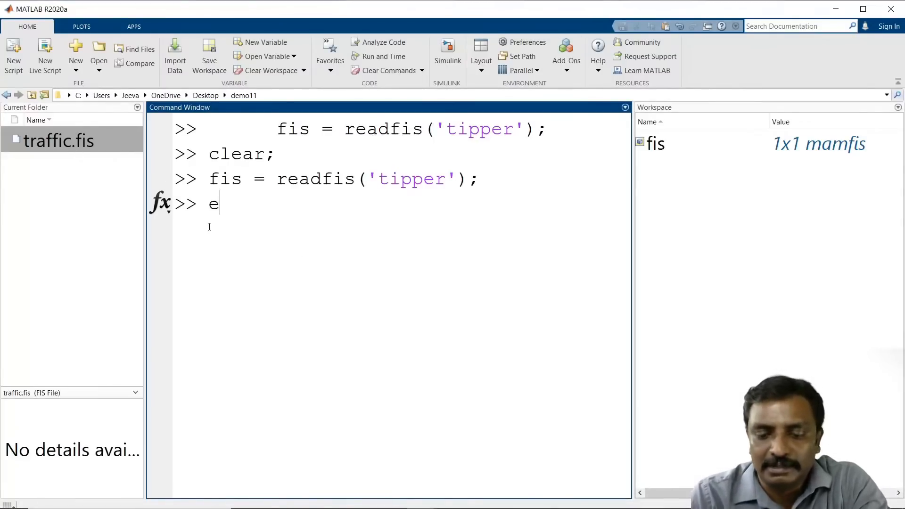
pyautogui.write('dit')
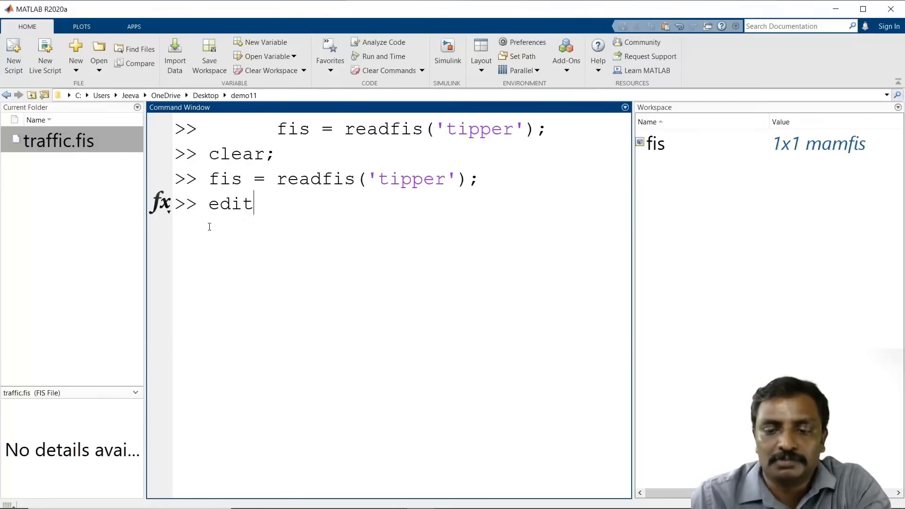
pyautogui.press('Return')
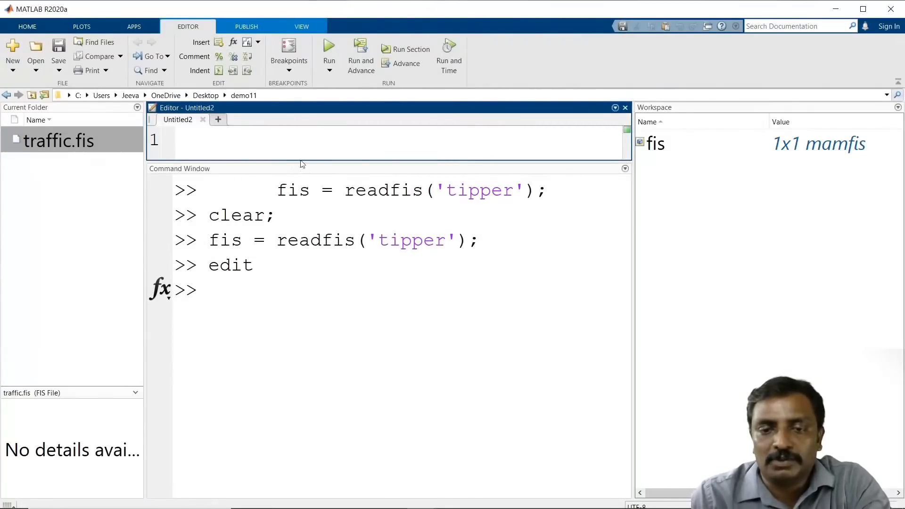
# Step: Write clc;clear; as the script's first line
pyautogui.moveTo(303, 162); pyautogui.dragTo(308, 279)
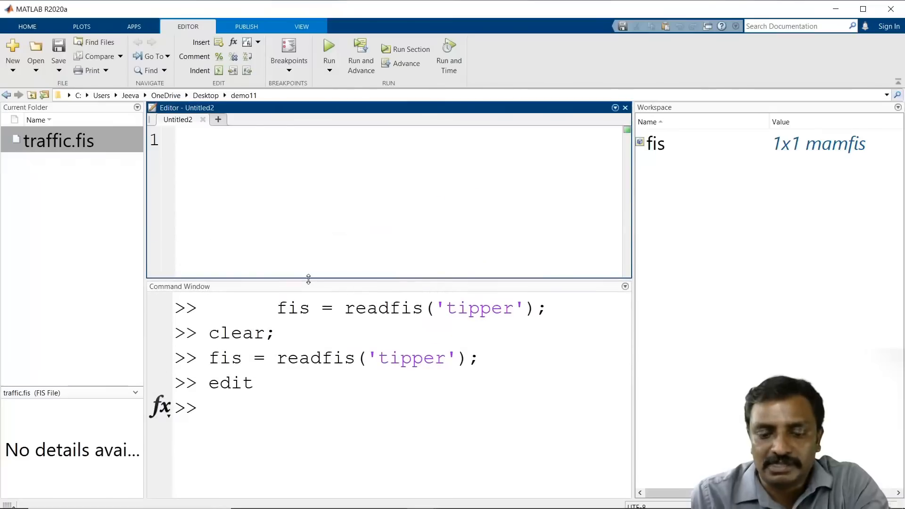
pyautogui.write('clc;c;ear;')
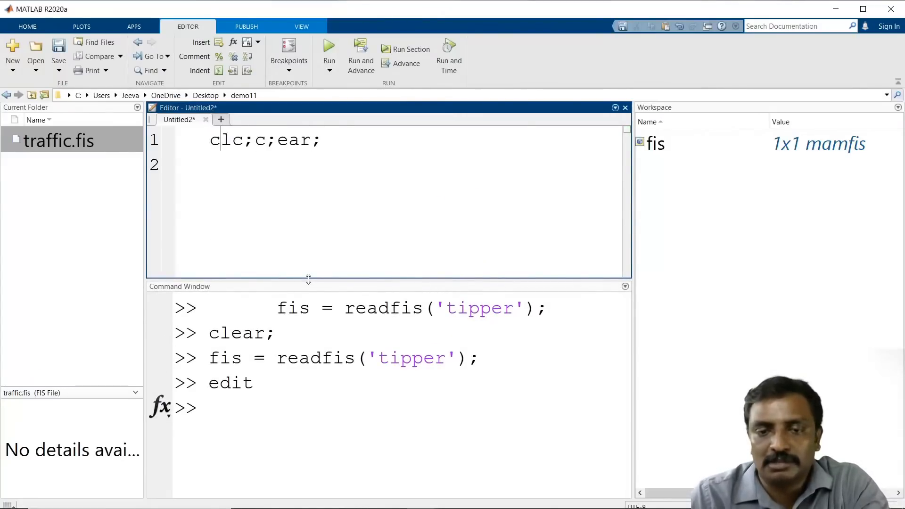
pyautogui.press('Right')
pyautogui.press('Right')
pyautogui.press('Right')
pyautogui.press('BackSpace')
pyautogui.write('l')
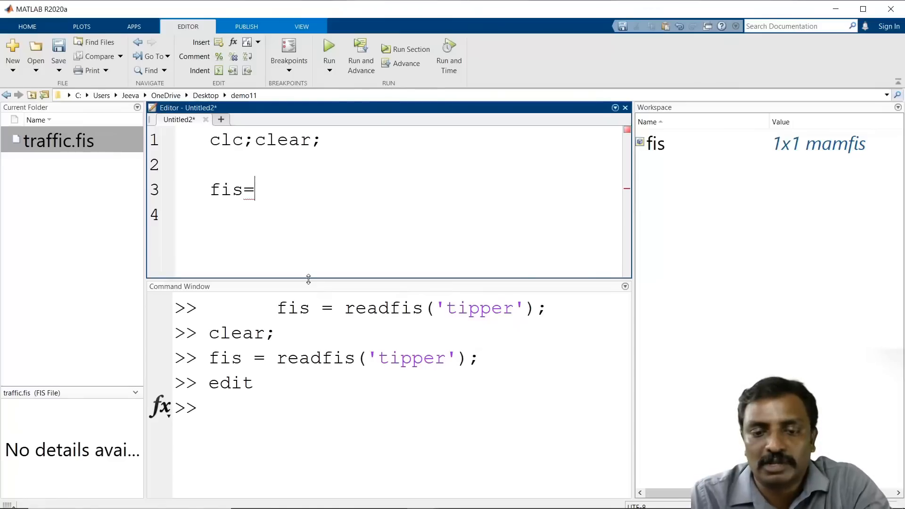
# Step: Add a line loading the system with fis=readfis('traffic.fis');
pyautogui.write('adfis')
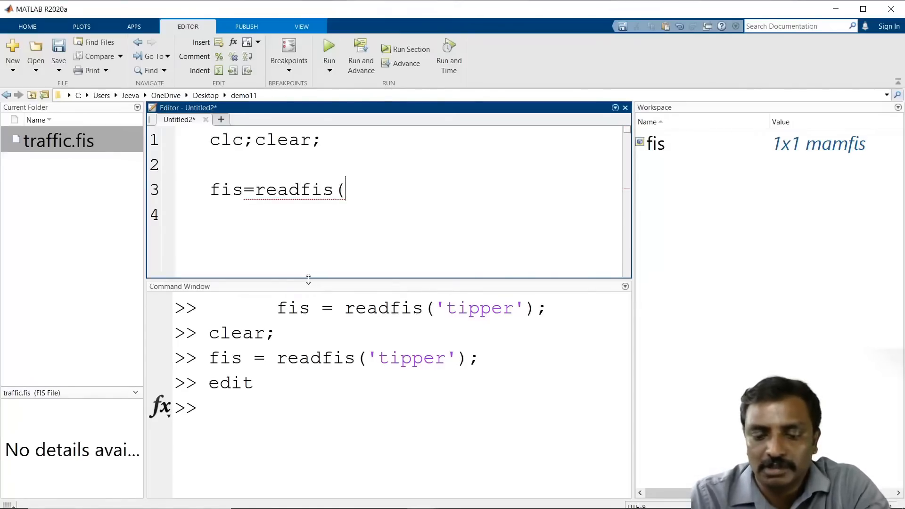
pyautogui.write('(;')
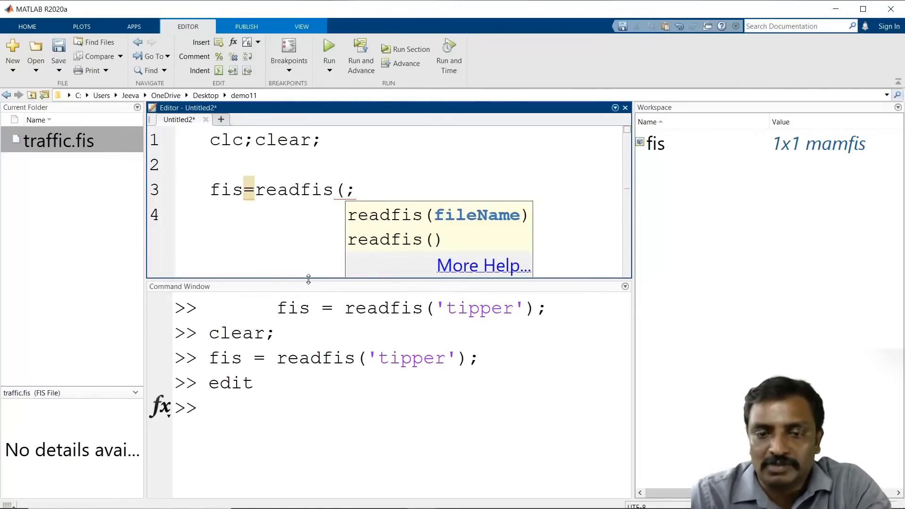
pyautogui.press('BackSpace')
pyautogui.write("'trafi")
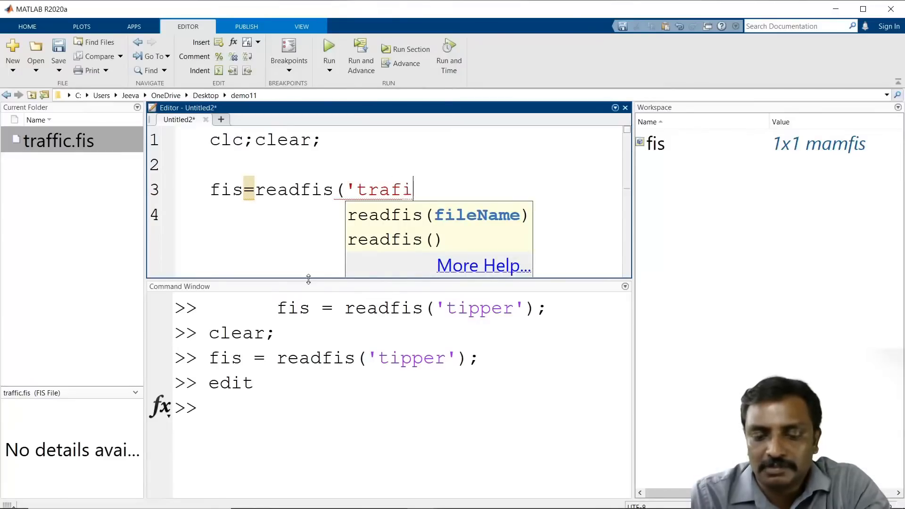
pyautogui.press('BackSpace')
pyautogui.press('BackSpace')
pyautogui.press('BackSpace')
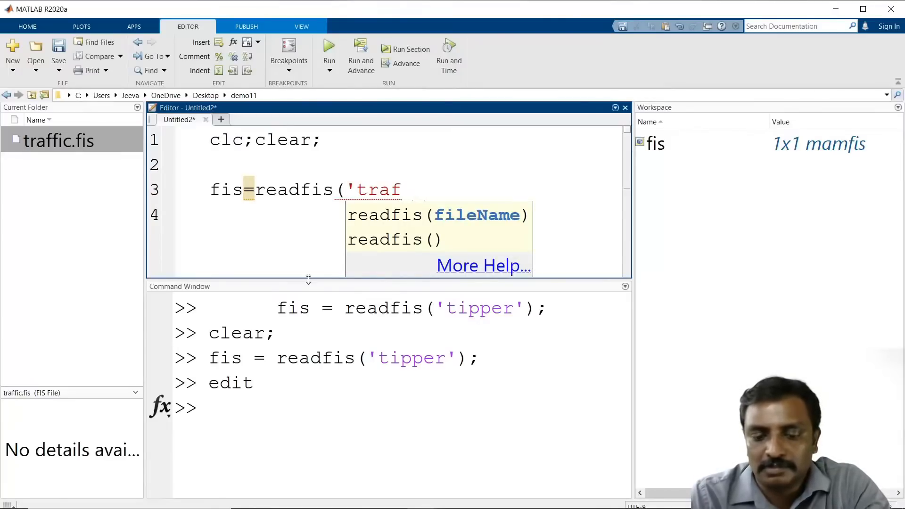
pyautogui.write('fi.fi')
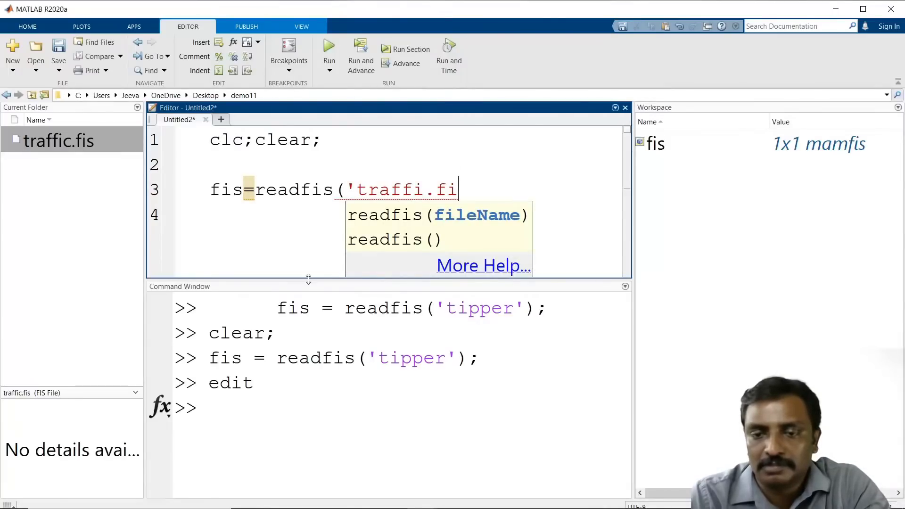
pyautogui.write("d'")
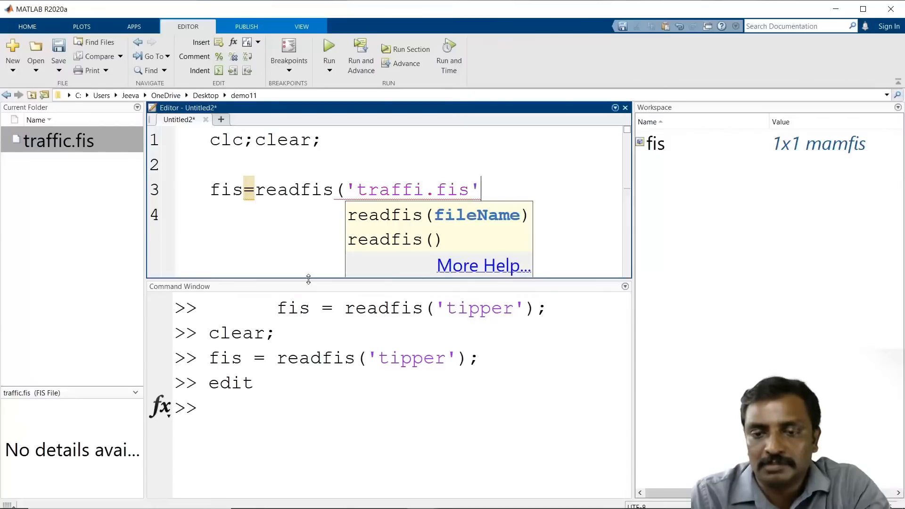
pyautogui.press('Left')
pyautogui.press('Left')
pyautogui.press('Left')
pyautogui.press('Left')
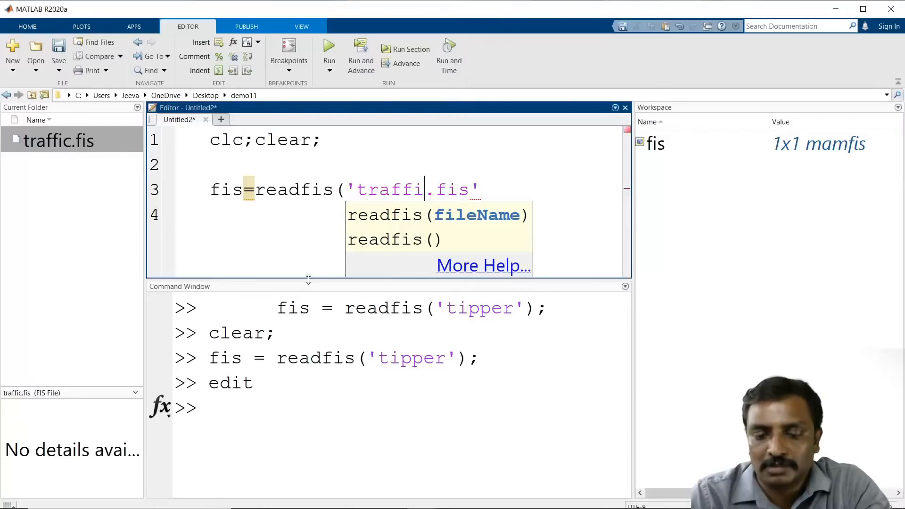
pyautogui.write('c')
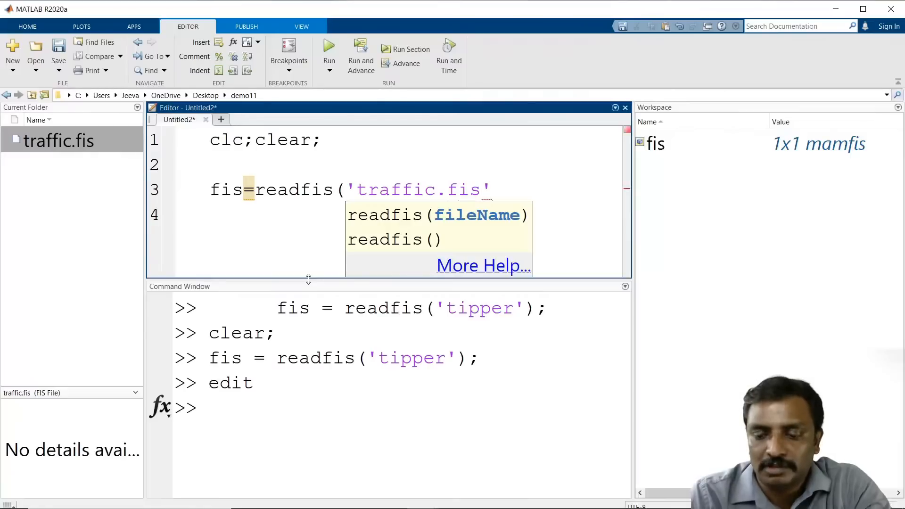
pyautogui.write(');')
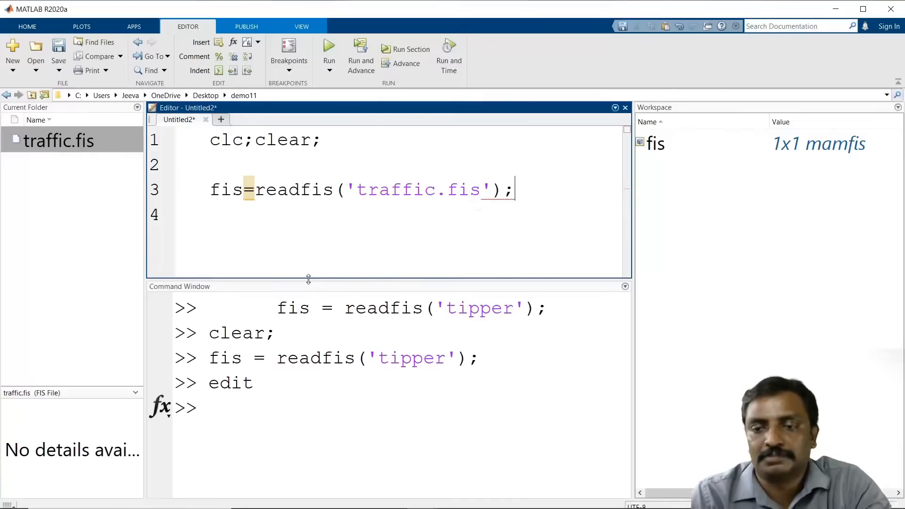
# Step: Look up the help for the evalfis function in the Command Window
pyautogui.moveTo(632, 217); pyautogui.dragTo(886, 211)
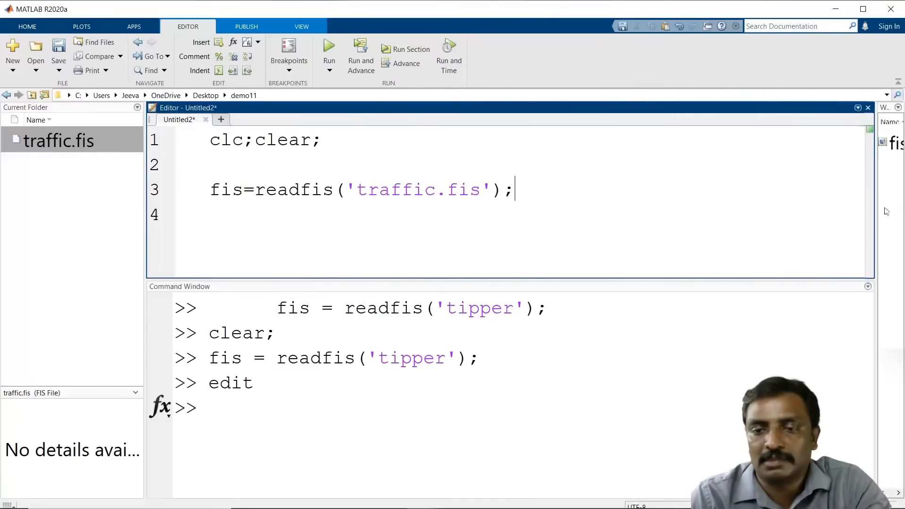
pyautogui.moveTo(580, 282); pyautogui.dragTo(586, 300)
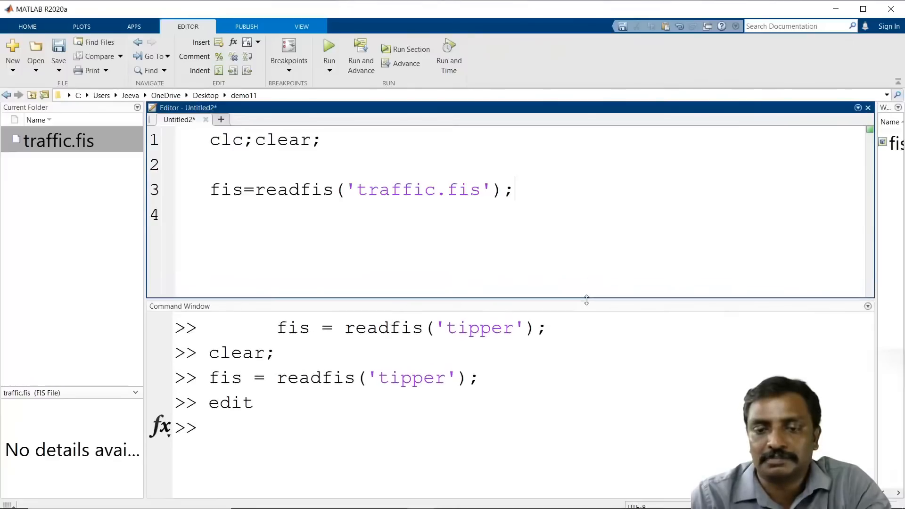
pyautogui.click(357, 430)
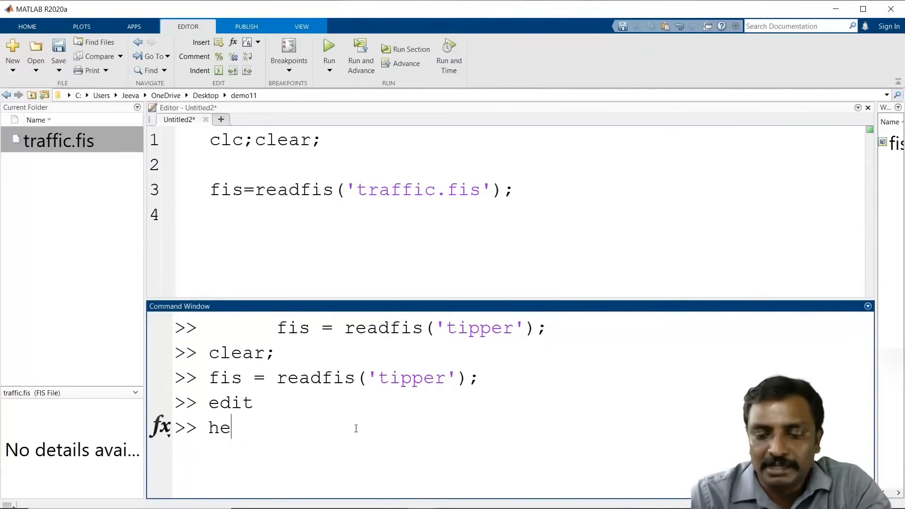
pyautogui.write('help evalfu')
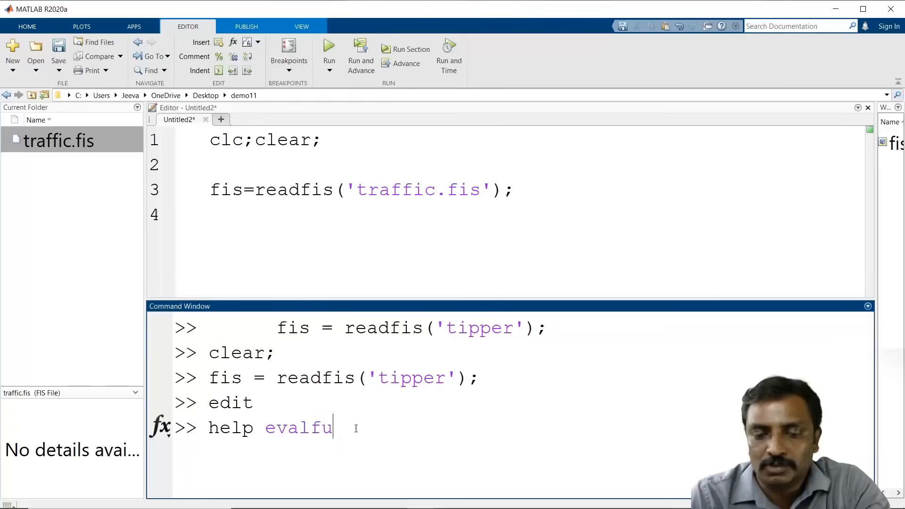
pyautogui.press('Return')
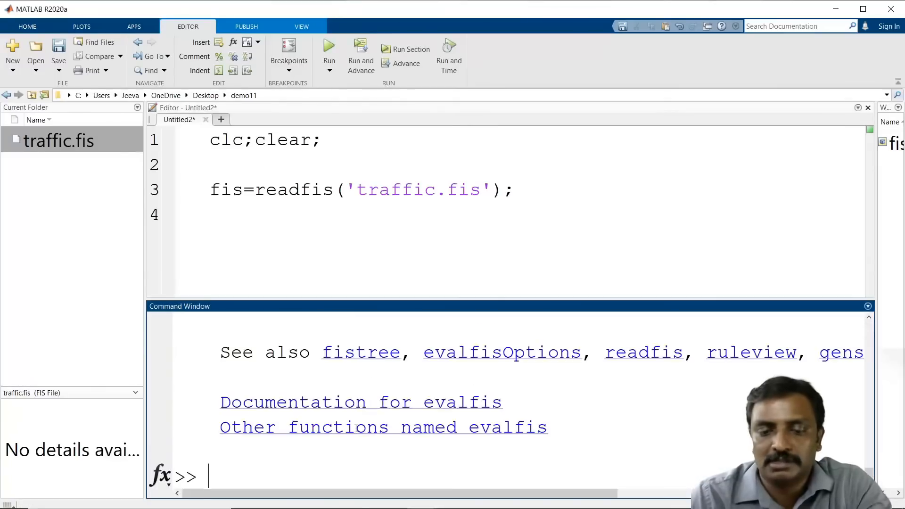
pyautogui.scroll(10, 357, 431)
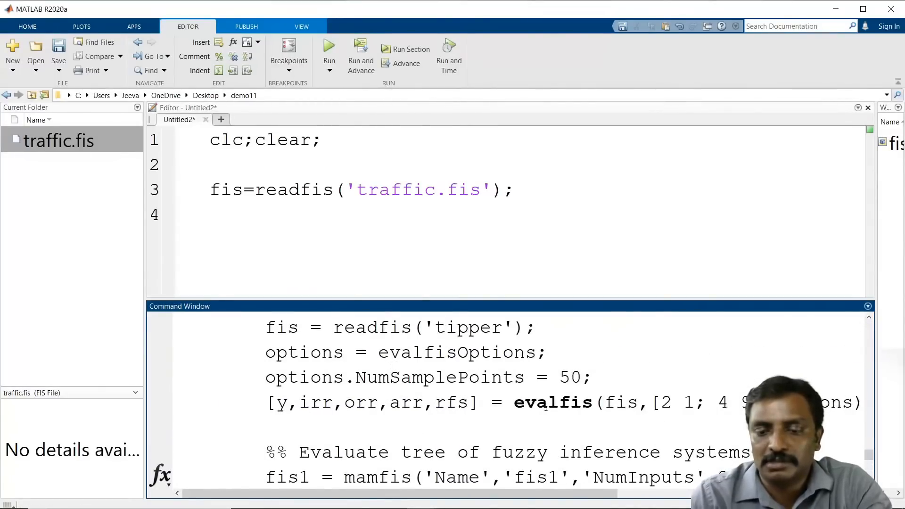
pyautogui.moveTo(513, 402); pyautogui.dragTo(592, 403)
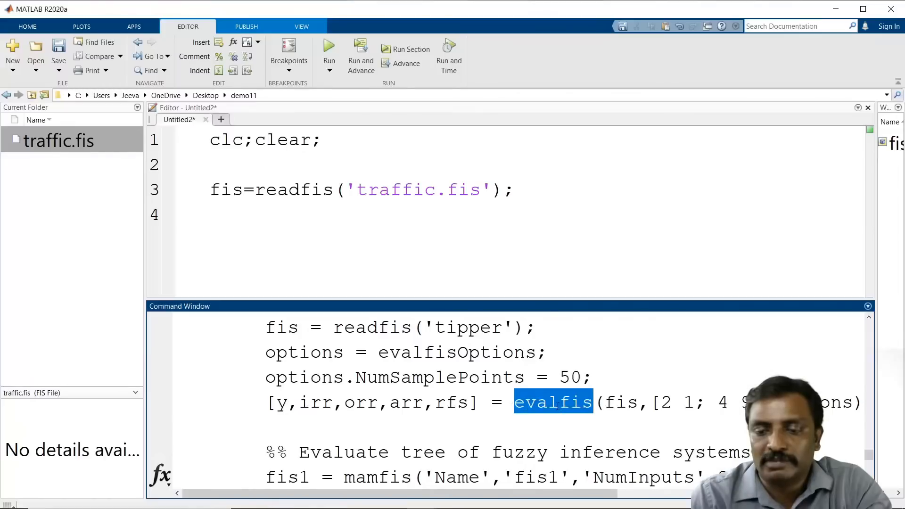
# Step: Add a line y=evalfis(fis,[north south east west]); evaluating the system with the four direction inputs
pyautogui.click(240, 213)
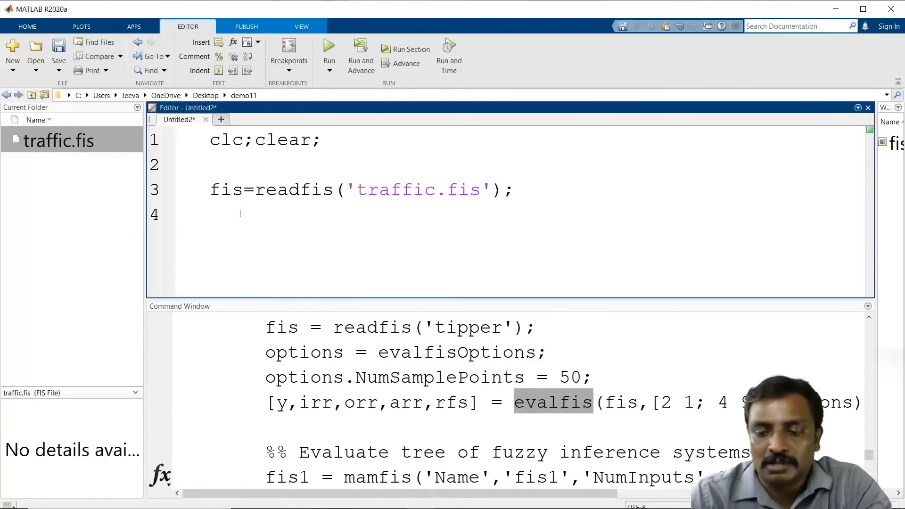
pyautogui.press('Return')
pyautogui.write('y=')
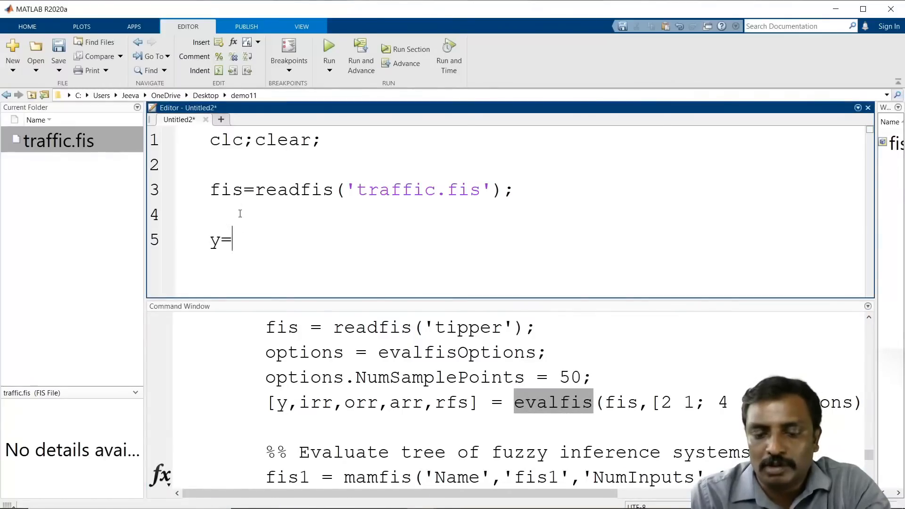
pyautogui.write('evalfis')
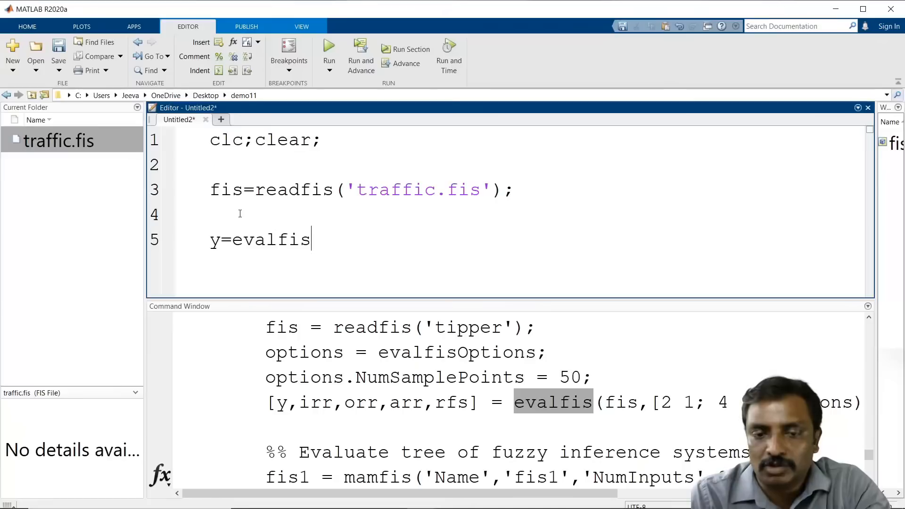
pyautogui.write('(fis')
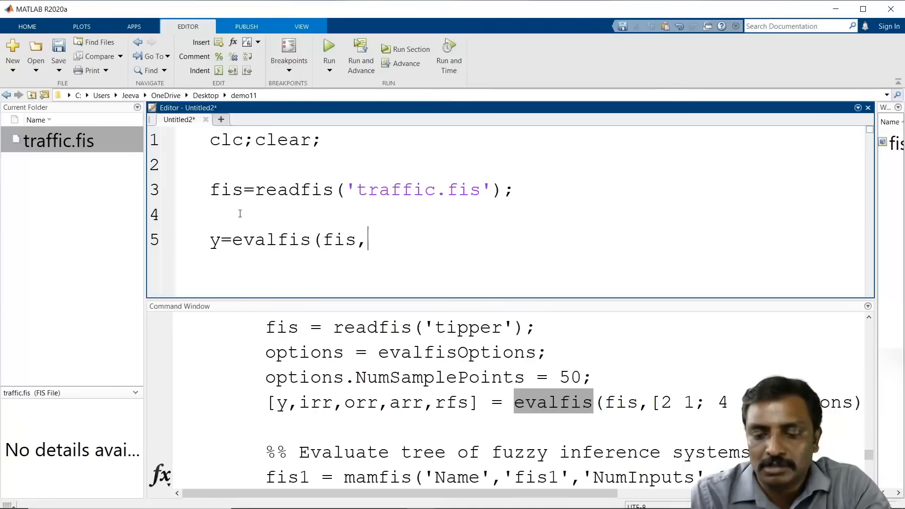
pyautogui.write(',[')
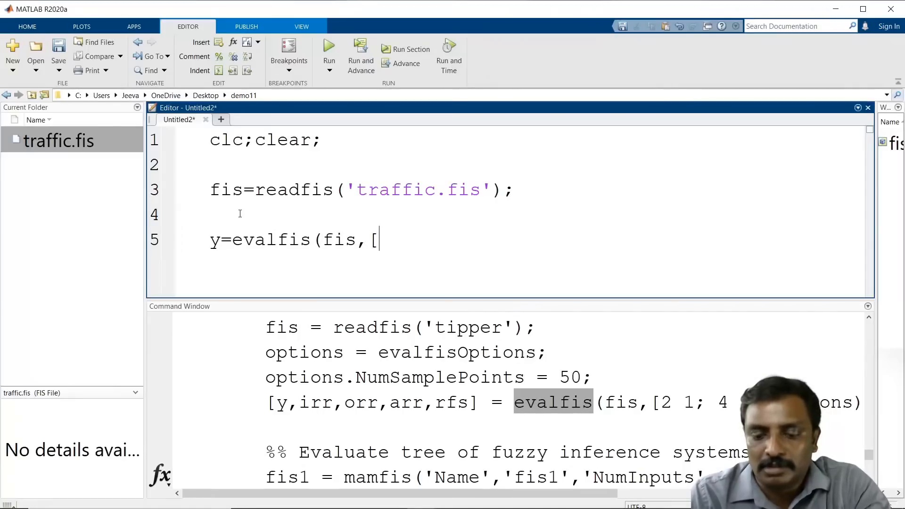
pyautogui.write('nort')
pyautogui.press('BackSpace')
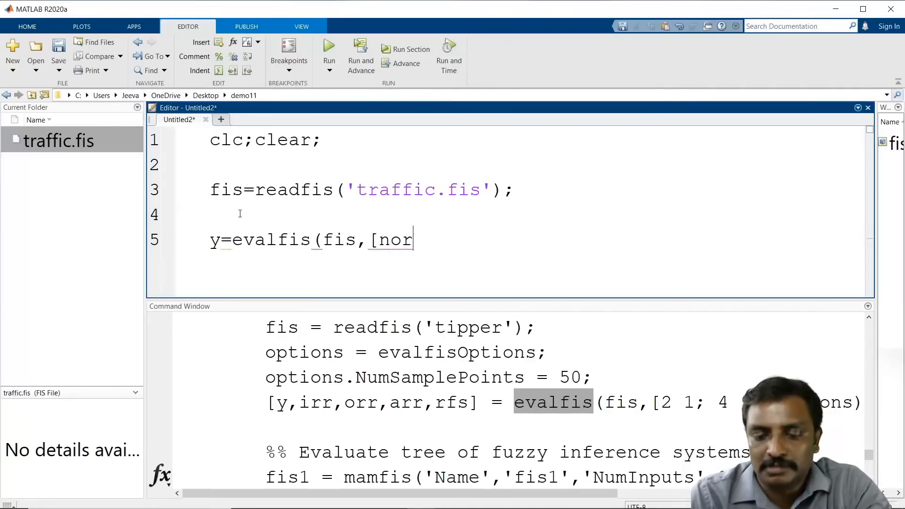
pyautogui.write('th')
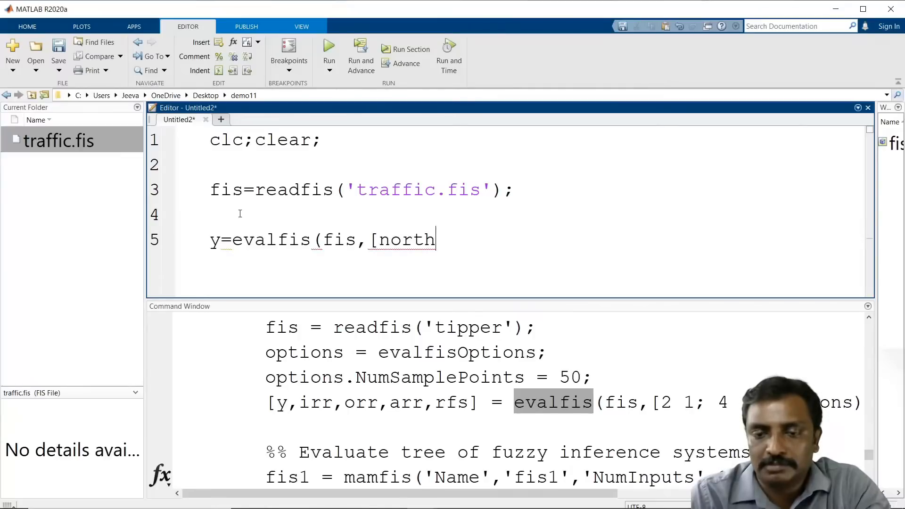
pyautogui.write(',')
pyautogui.press('BackSpace')
pyautogui.write('sou')
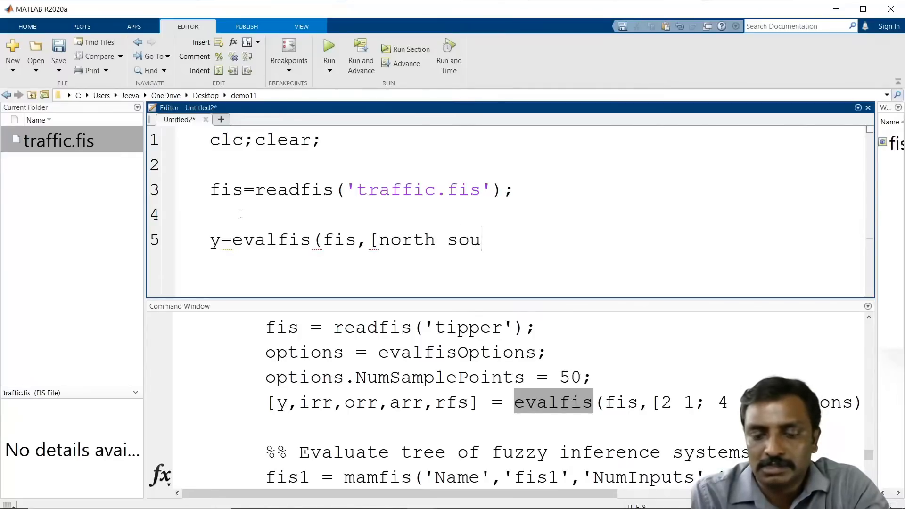
pyautogui.write('th eas')
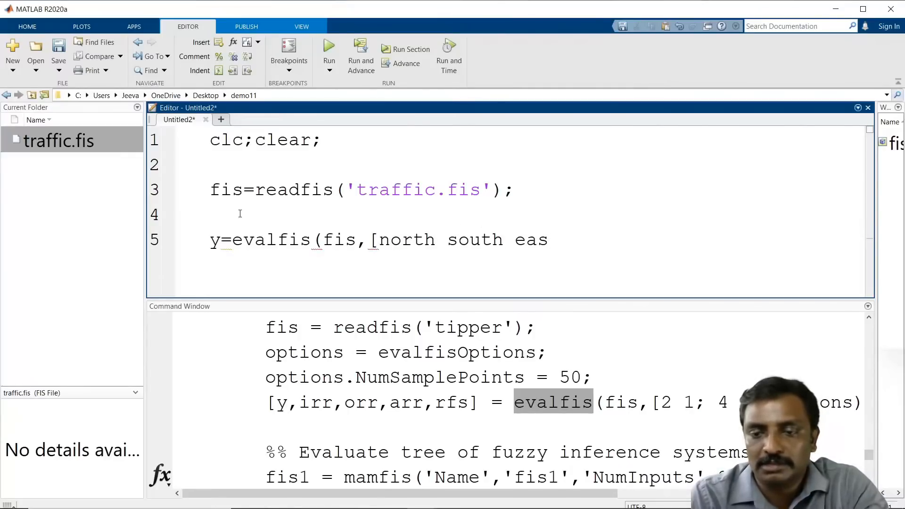
pyautogui.write('t west')
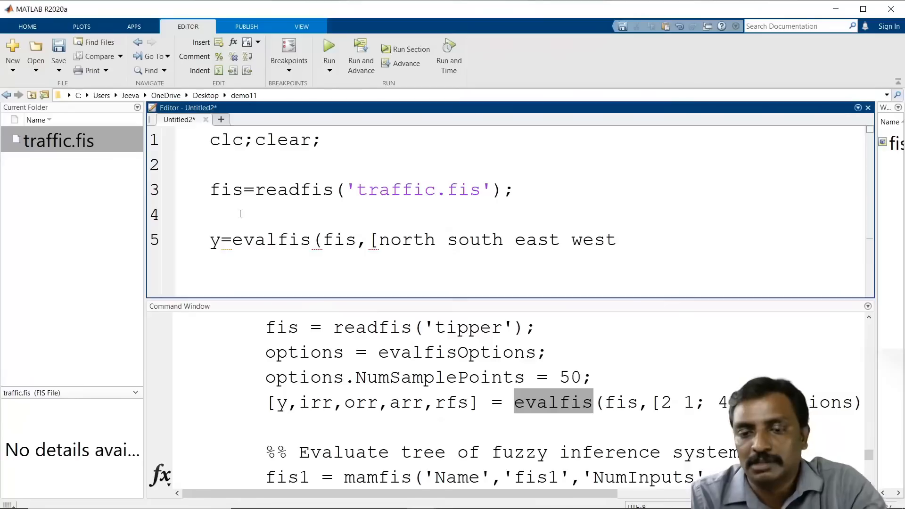
pyautogui.write(']);')
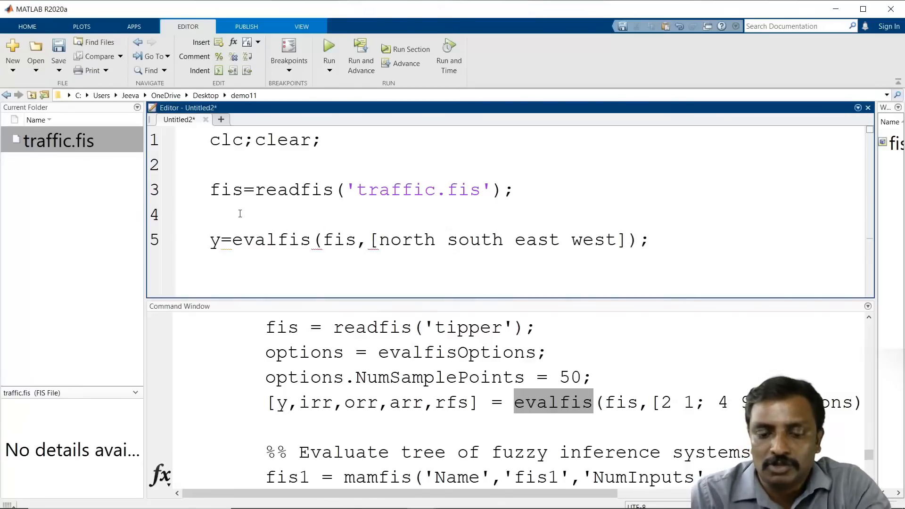
# Step: Insert the input assignments north=1; and east=0; above the evalfis line
pyautogui.click(240, 213)
pyautogui.write('n')
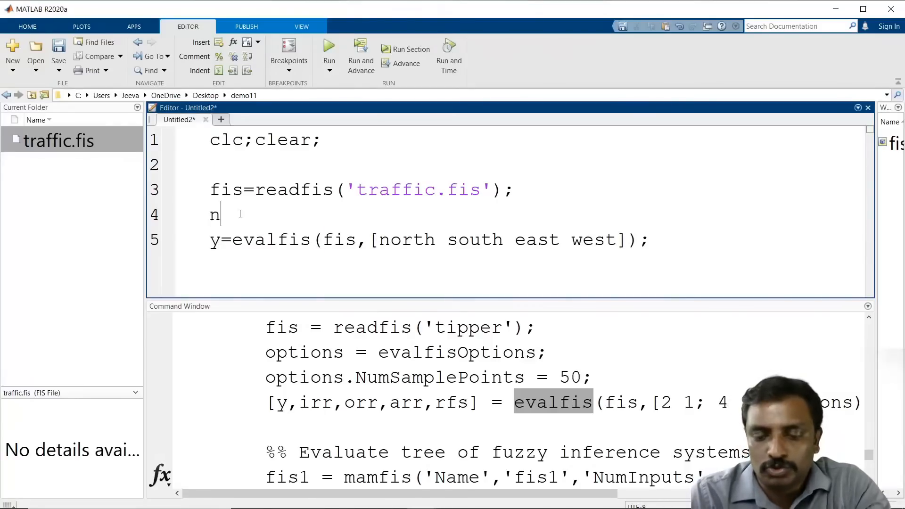
pyautogui.write('orth=1')
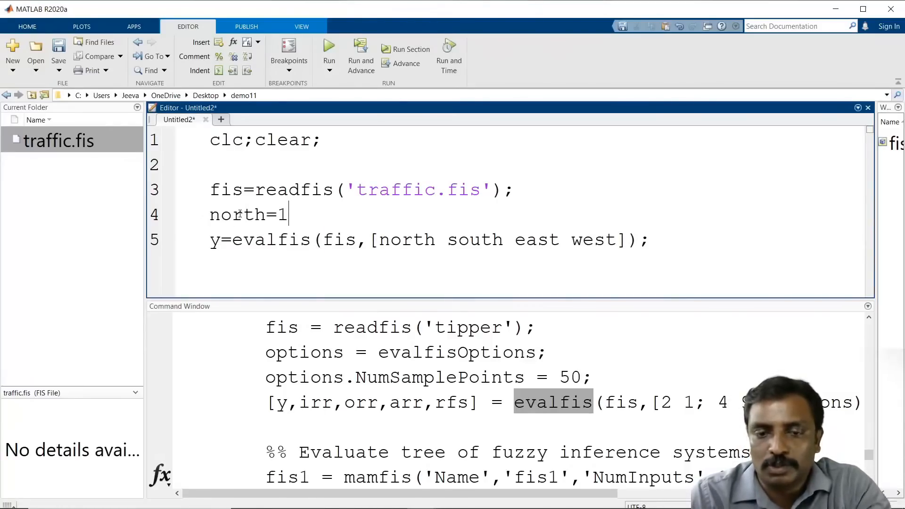
pyautogui.write(';')
pyautogui.press('Return')
pyautogui.write('eas')
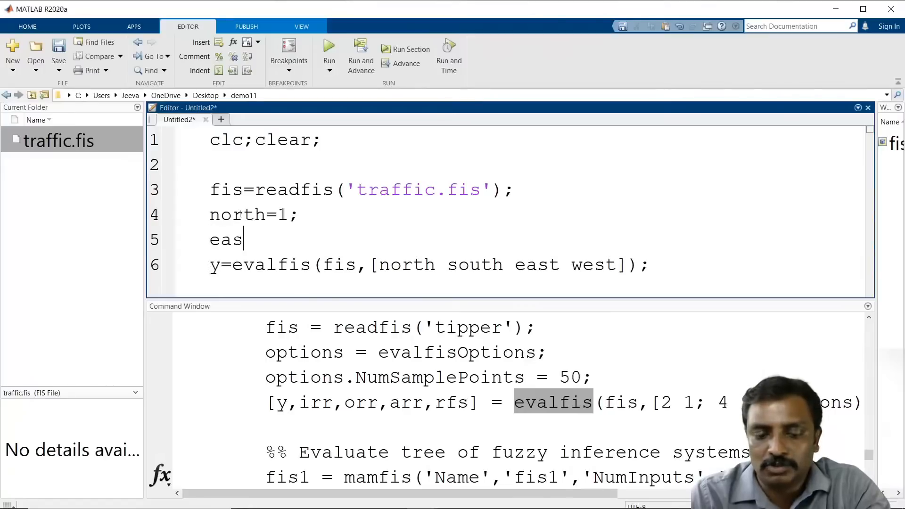
pyautogui.write('t=0')
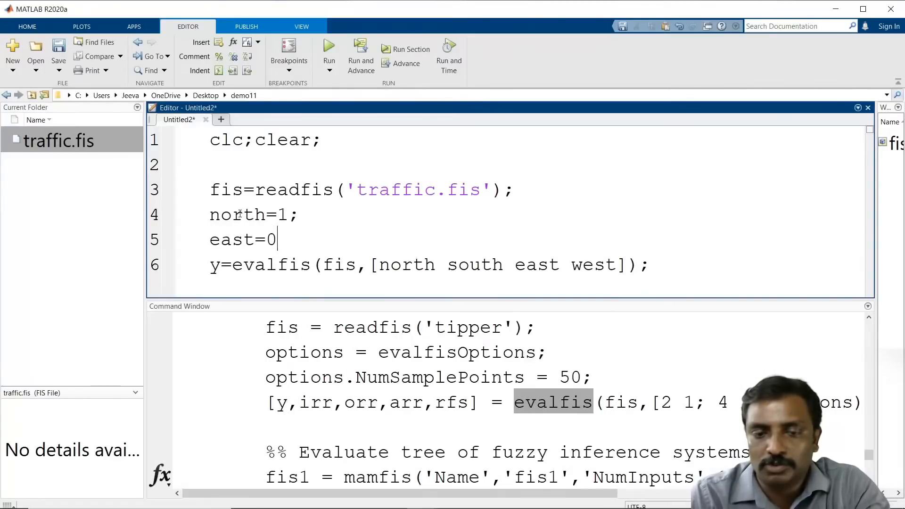
pyautogui.write(';')
pyautogui.press('Return')
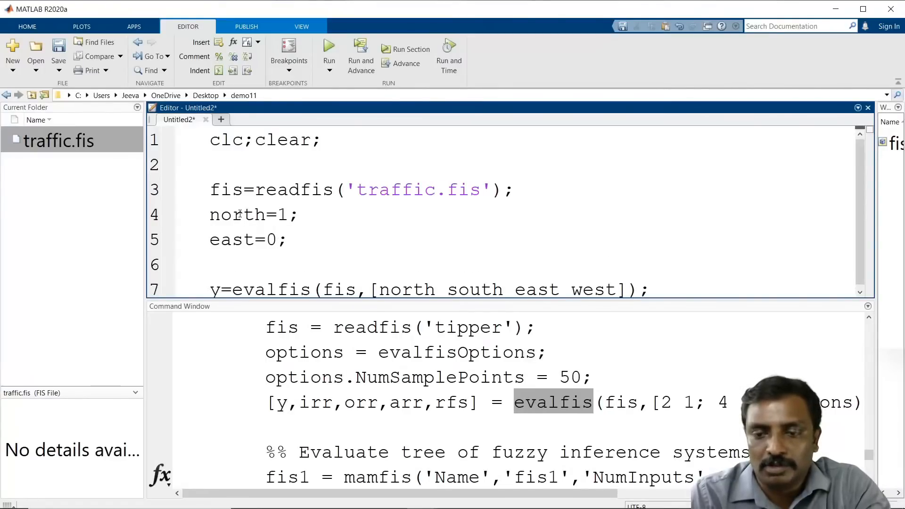
# Step: Add the remaining input assignments south=0; after north and west=0; after east
pyautogui.press('Up')
pyautogui.press('Return')
pyautogui.press('Up')
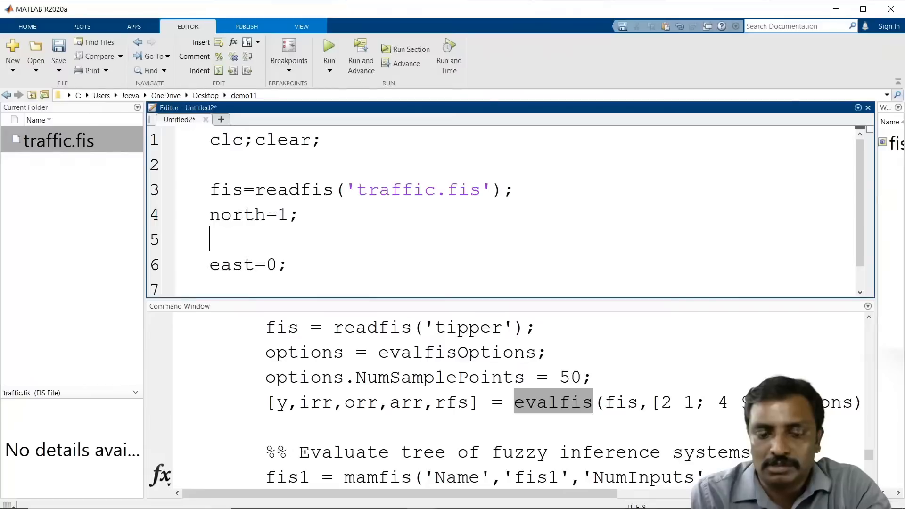
pyautogui.write('south=')
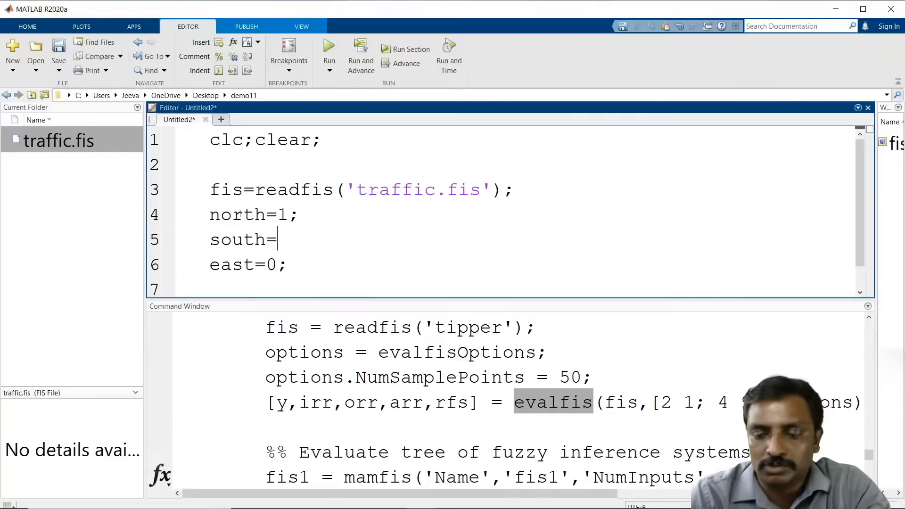
pyautogui.write('0;')
pyautogui.press('Down')
pyautogui.press('Down')
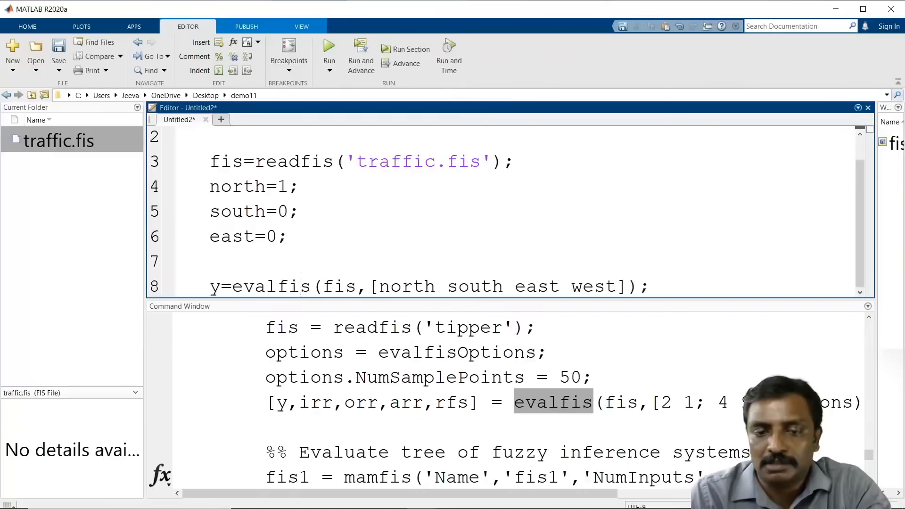
pyautogui.write('west')
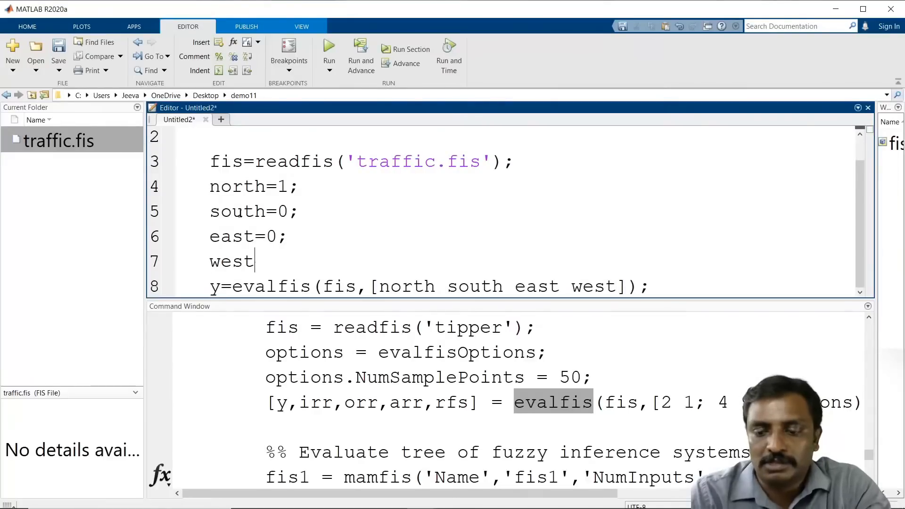
pyautogui.write('=0;')
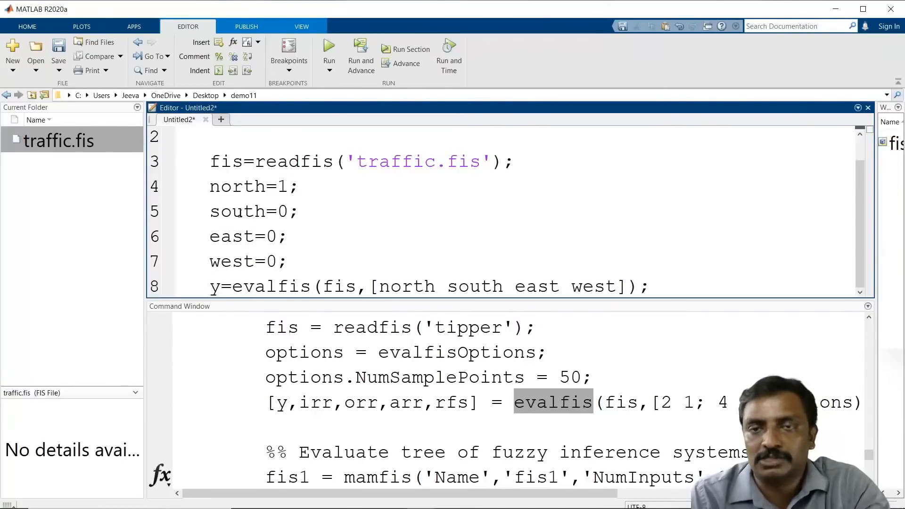
# Step: Add a line after the evalfis call thresholding the output with y=y>0.5;
pyautogui.press('Down')
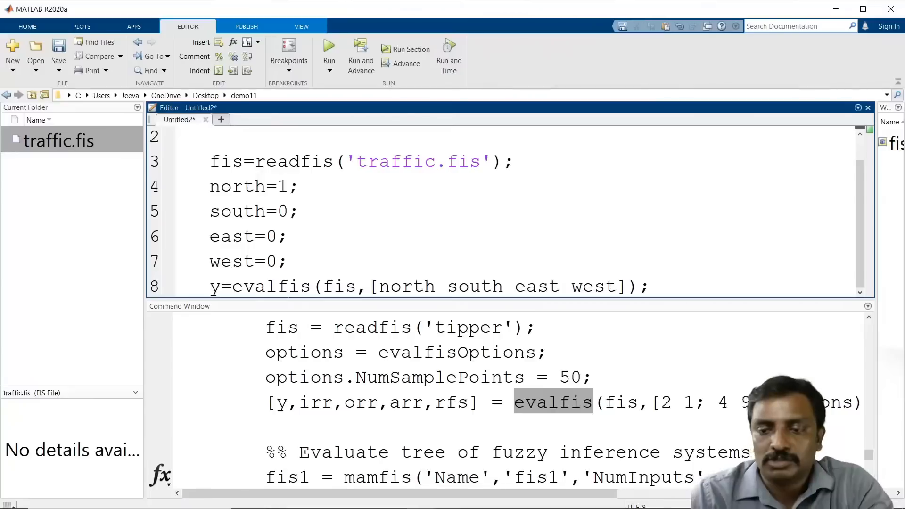
pyautogui.press('Return')
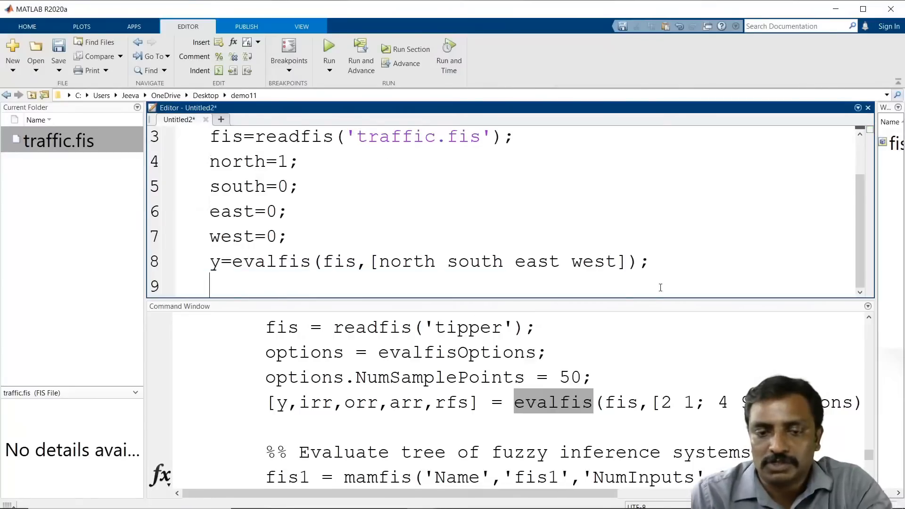
pyautogui.write('y=')
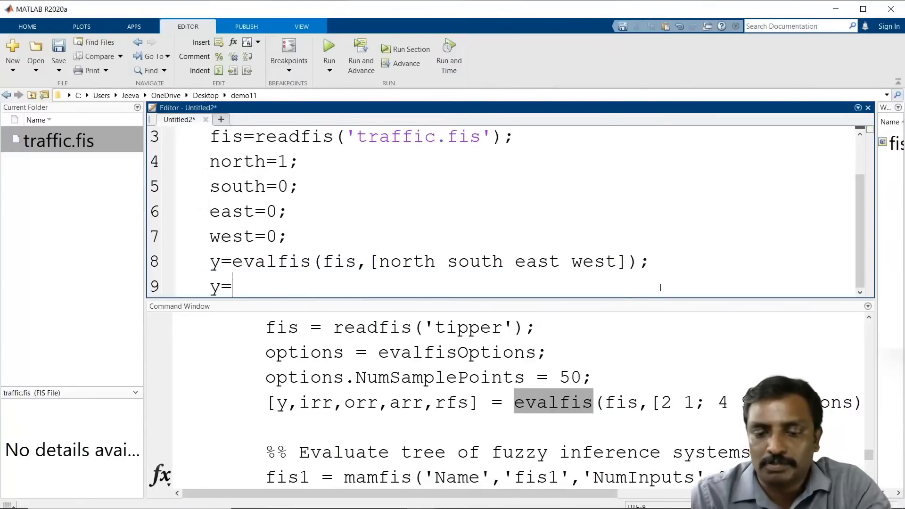
pyautogui.write('y>0')
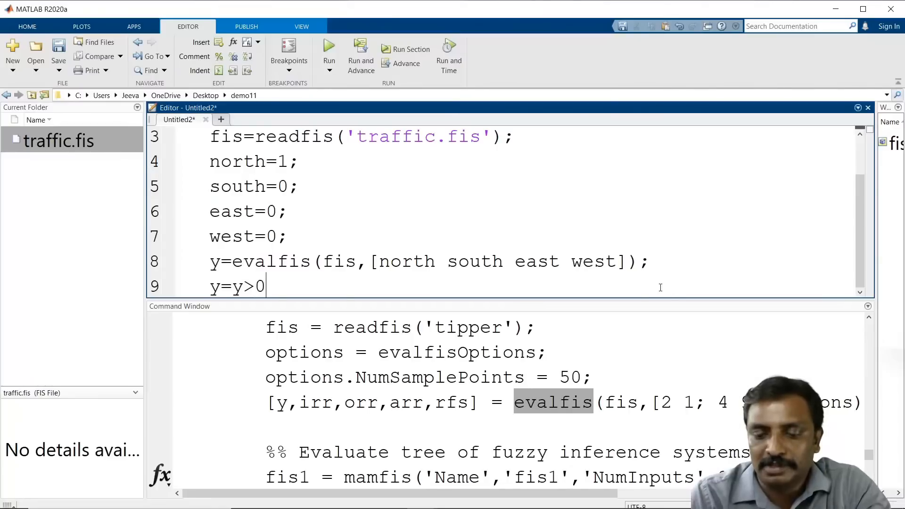
pyautogui.write('5;')
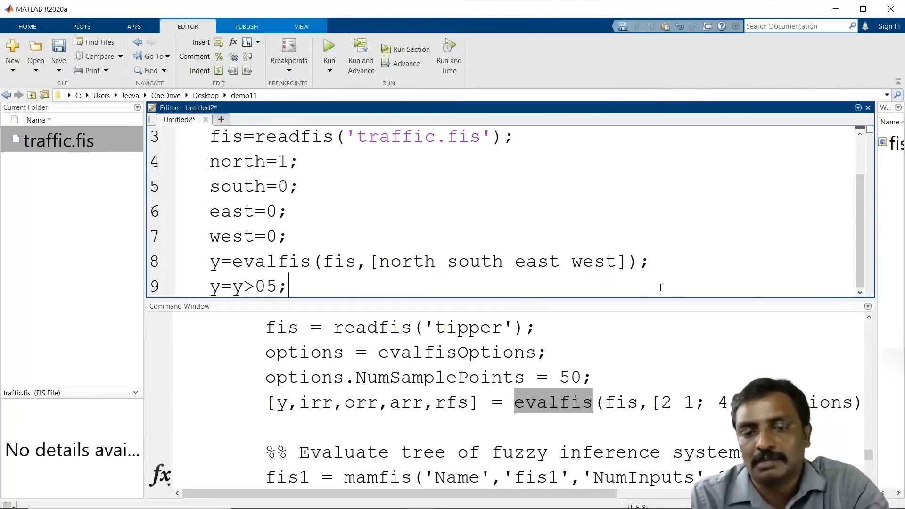
pyautogui.press('Return')
pyautogui.press('Up')
pyautogui.press('Right')
pyautogui.press('Right')
pyautogui.press('Right')
pyautogui.press('Right')
pyautogui.press('Right')
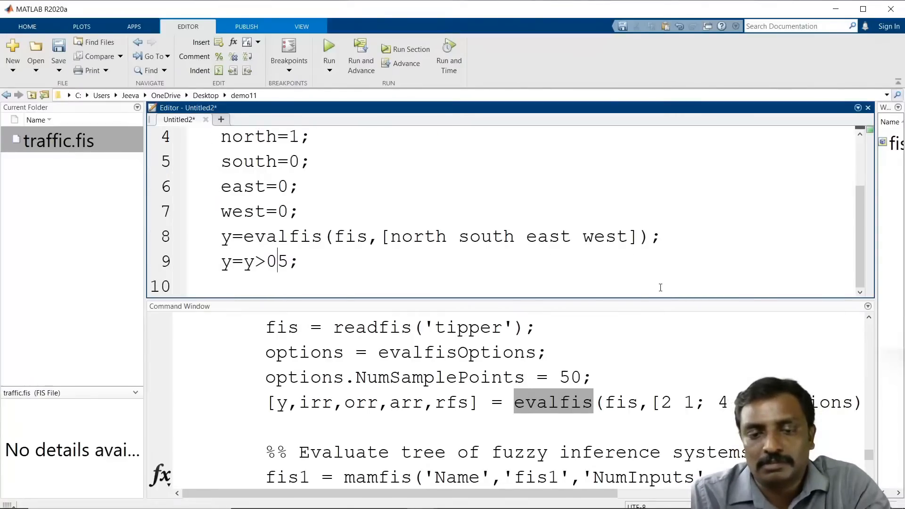
pyautogui.write('.')
pyautogui.press('Down')
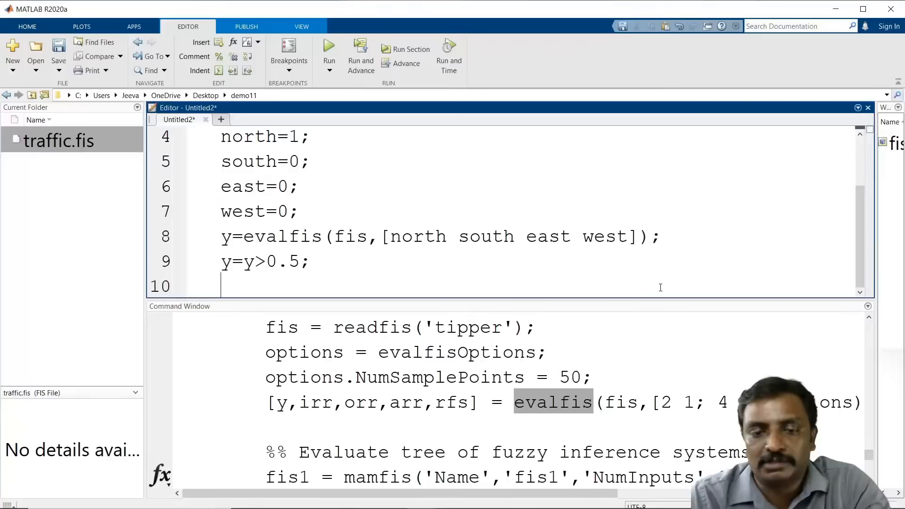
pyautogui.press('Return')
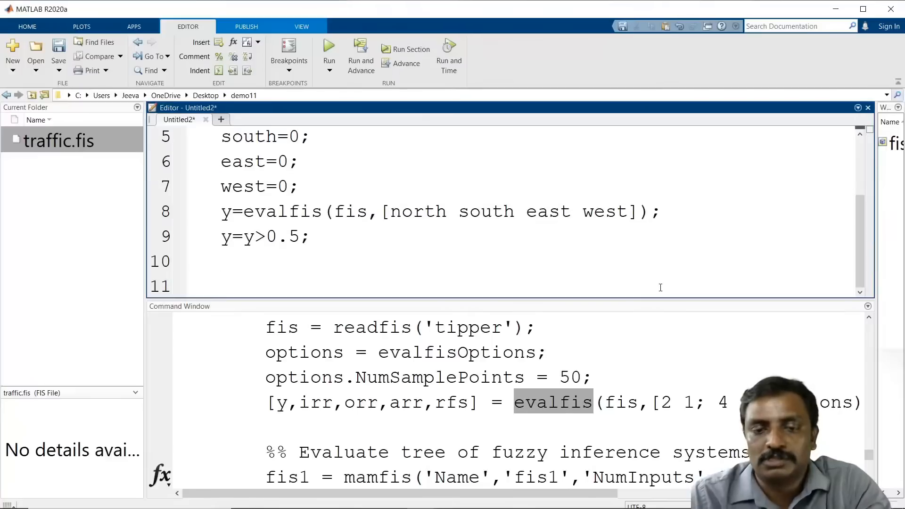
# Step: Remove the blank line between clc;clear; and the readfis line
pyautogui.scroll(2, 670, 240)
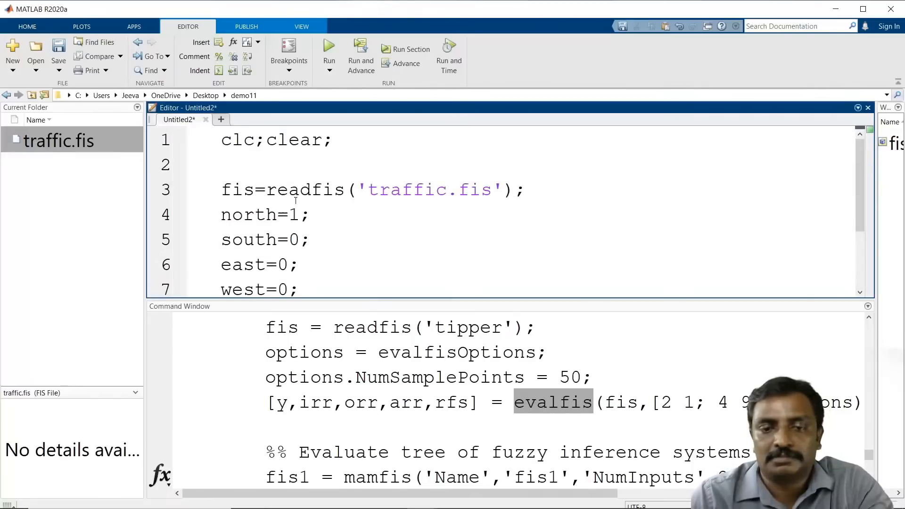
pyautogui.click(257, 159)
pyautogui.press('Delete')
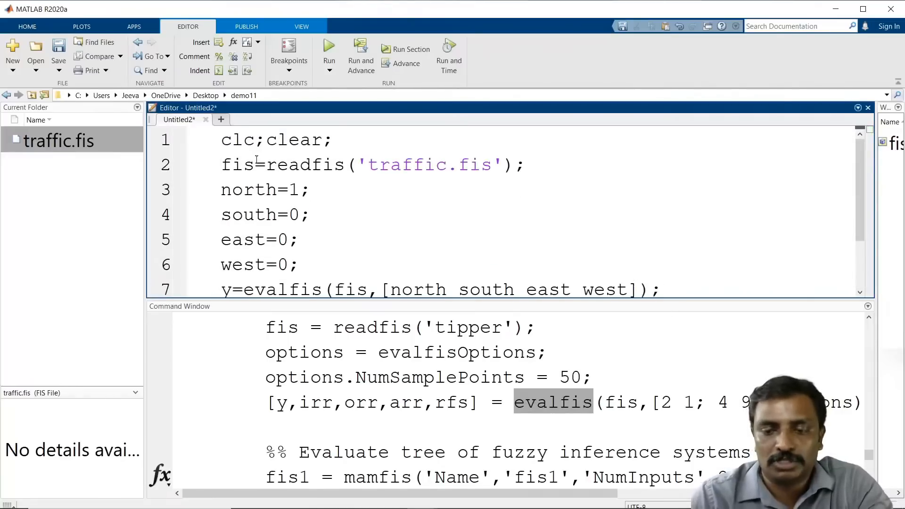
# Step: Save the script as testfis in the demo11 folder
pyautogui.hotkey('ctrl', 's')
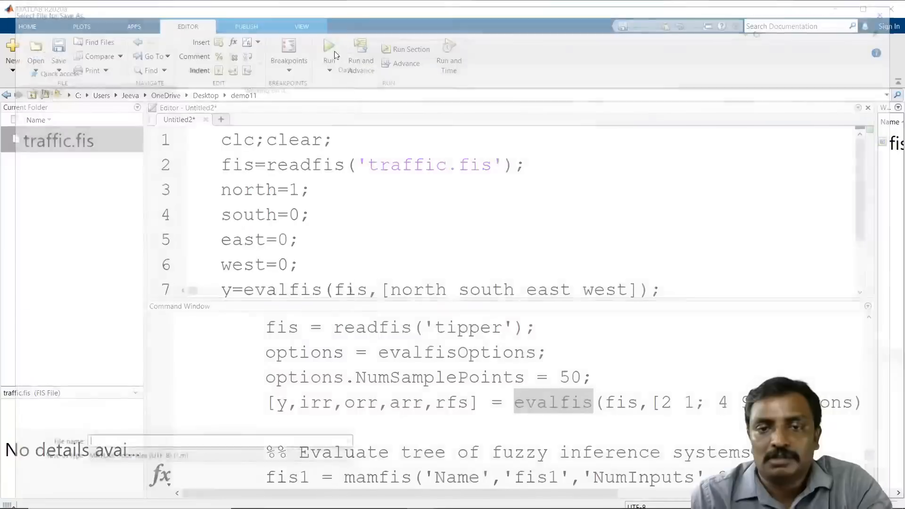
pyautogui.write('test')
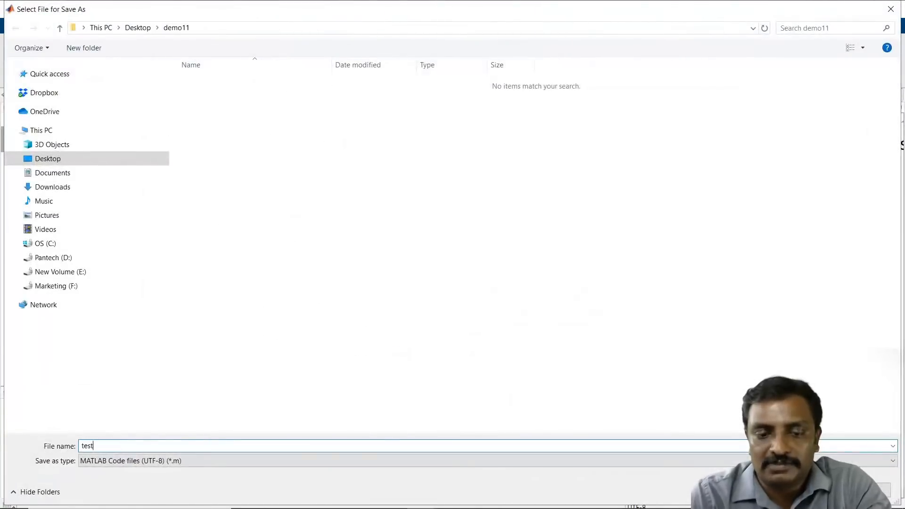
pyautogui.write('fis')
pyautogui.press('Return')
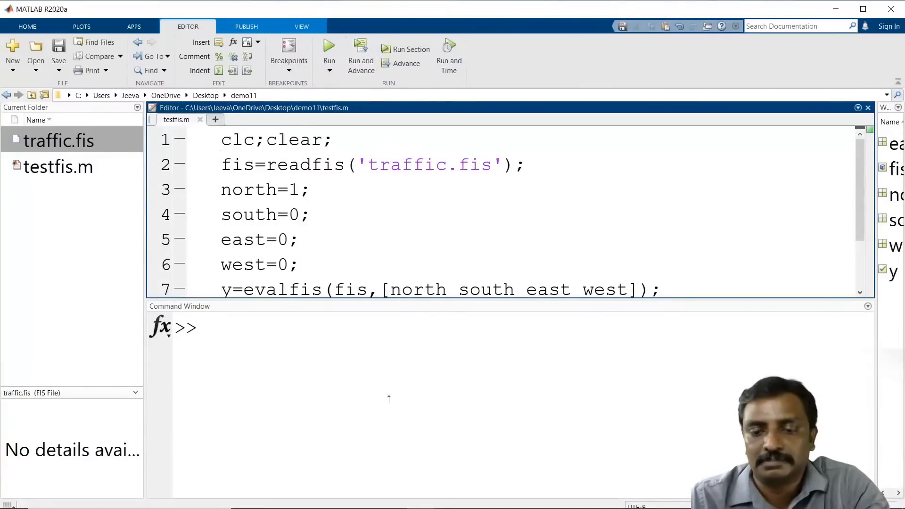
pyautogui.moveTo(547, 489)
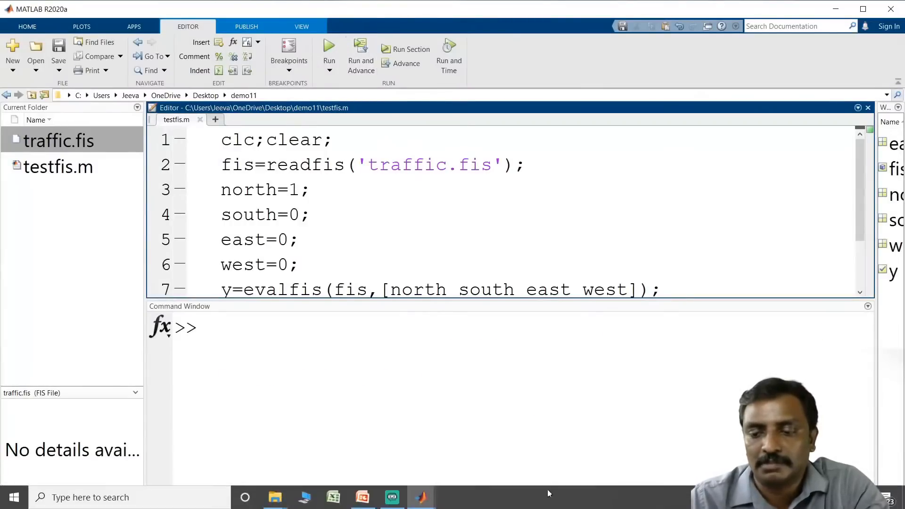
# Step: Run the testfis script
pyautogui.click(398, 390)
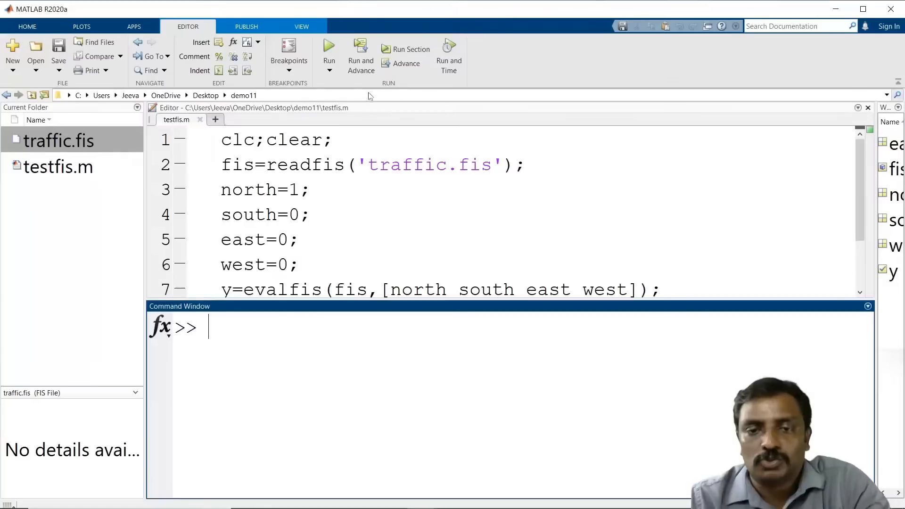
pyautogui.click(329, 50)
pyautogui.scroll(-2, 457, 231)
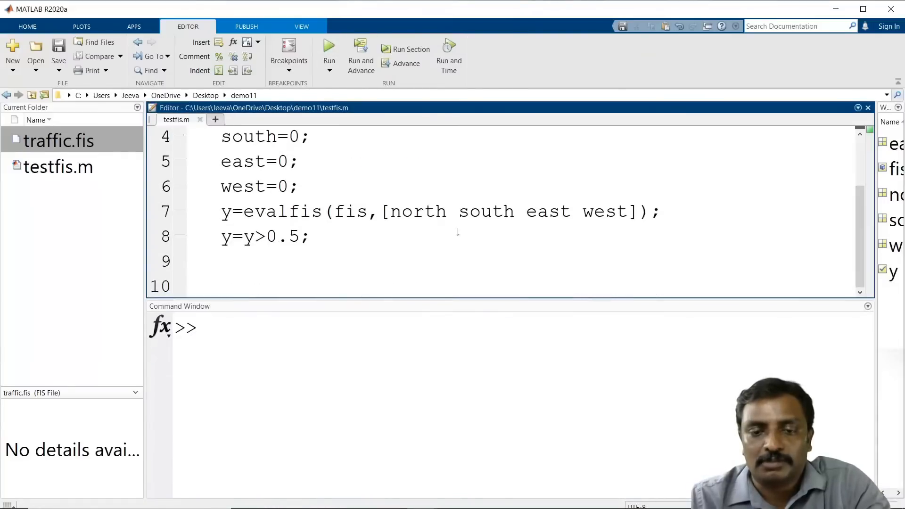
# Step: Remove the semicolon after y=y>0.5 so the output displays, and run the script again
pyautogui.click(371, 239)
pyautogui.press('BackSpace')
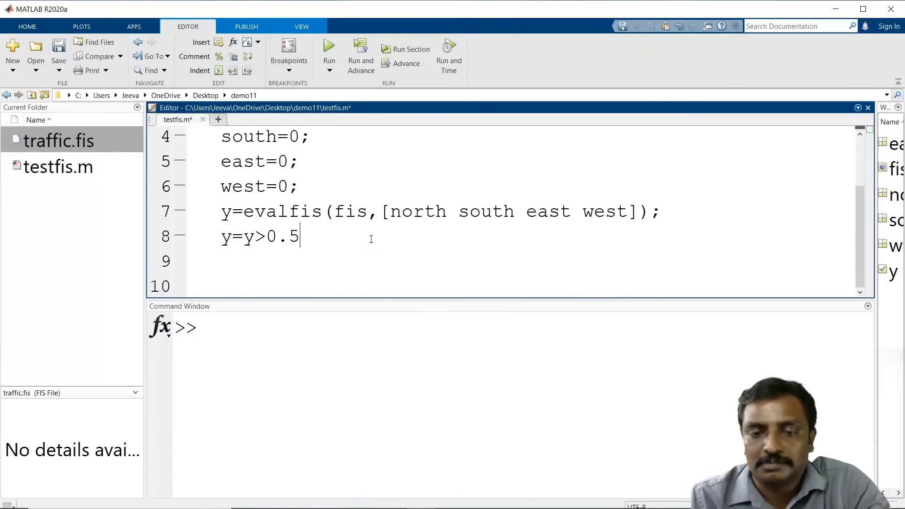
pyautogui.press('F5')
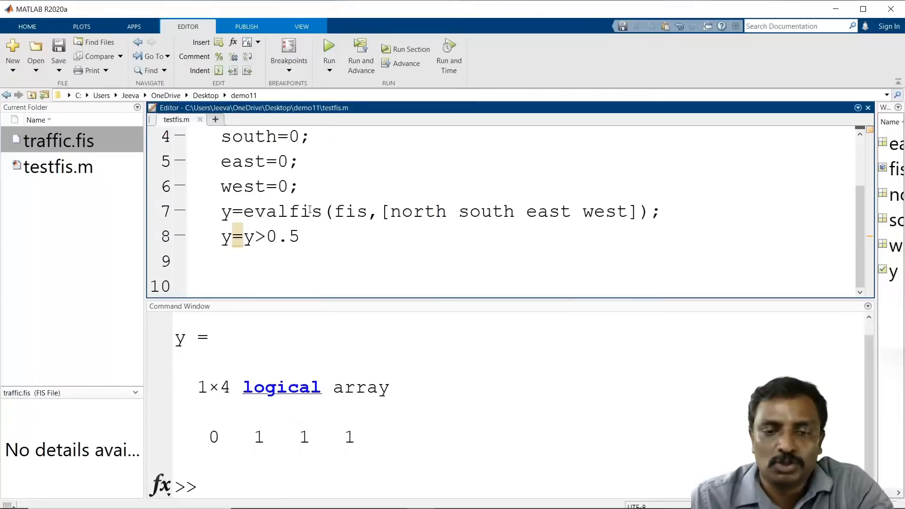
# Step: Examine the logical output array in the command window against the input values in the script
pyautogui.scroll(1, 311, 283)
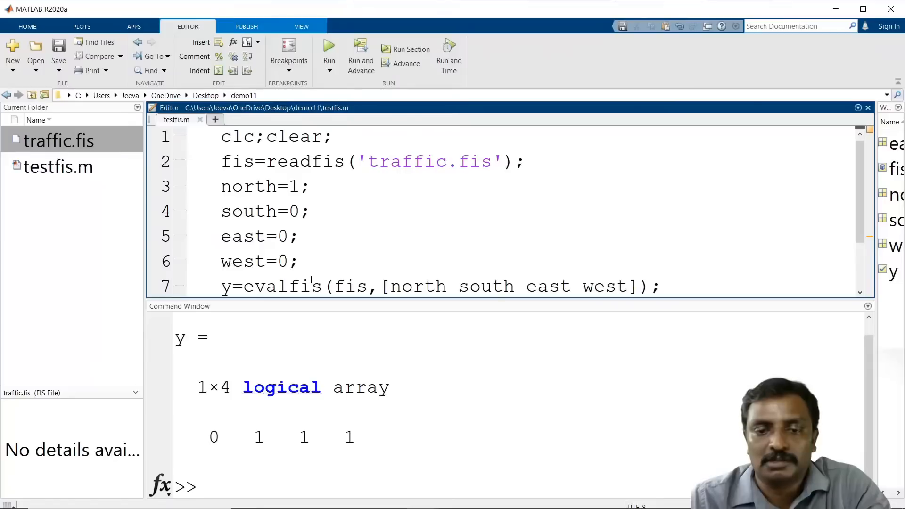
pyautogui.scroll(-1, 311, 279)
pyautogui.moveTo(254, 437); pyautogui.dragTo(360, 434)
pyautogui.scroll(1, 298, 282)
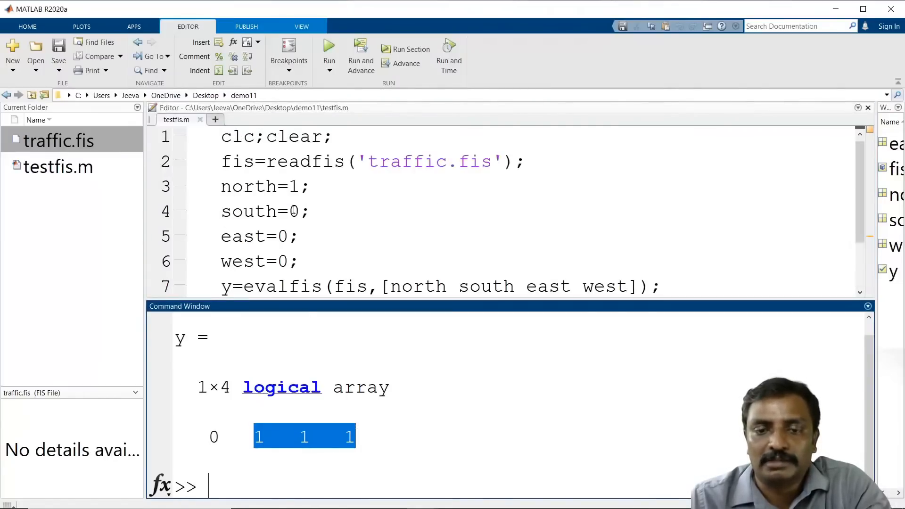
pyautogui.doubleClick(294, 187)
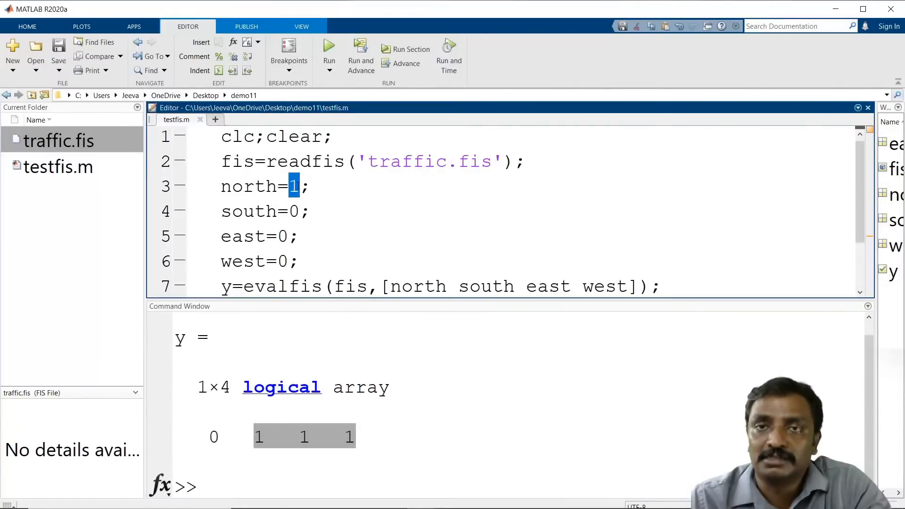
# Step: Set south to 1 and north to 0, save the script and run it again
pyautogui.click(297, 212)
pyautogui.press('BackSpace')
pyautogui.write('1')
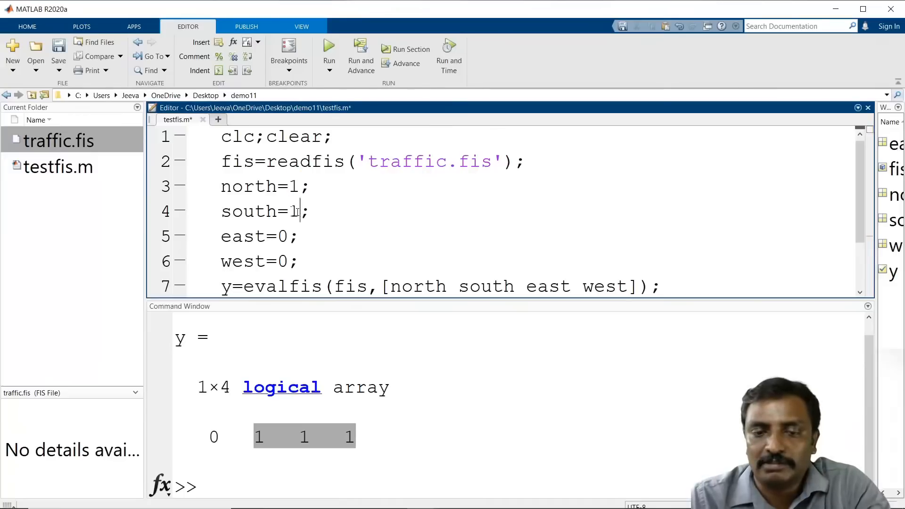
pyautogui.press('Up')
pyautogui.press('BackSpace')
pyautogui.write('0')
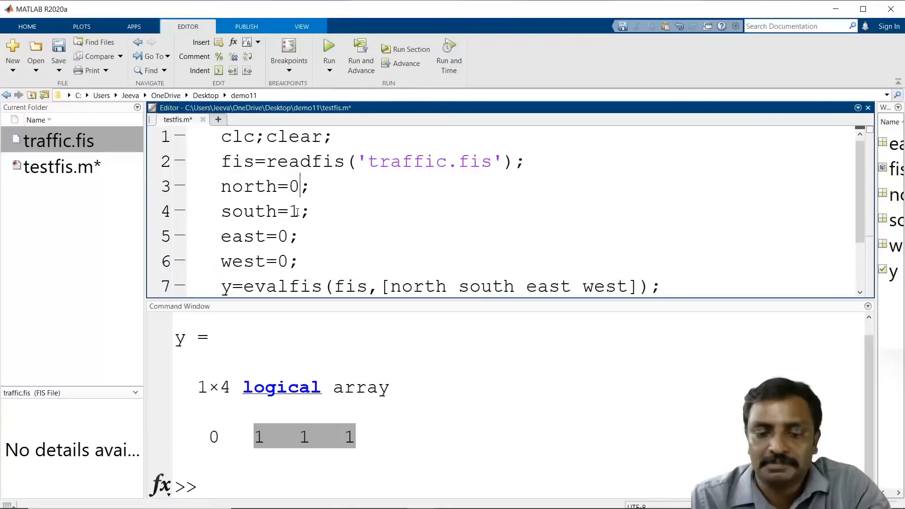
pyautogui.hotkey('ctrl', 's')
pyautogui.click(329, 47)
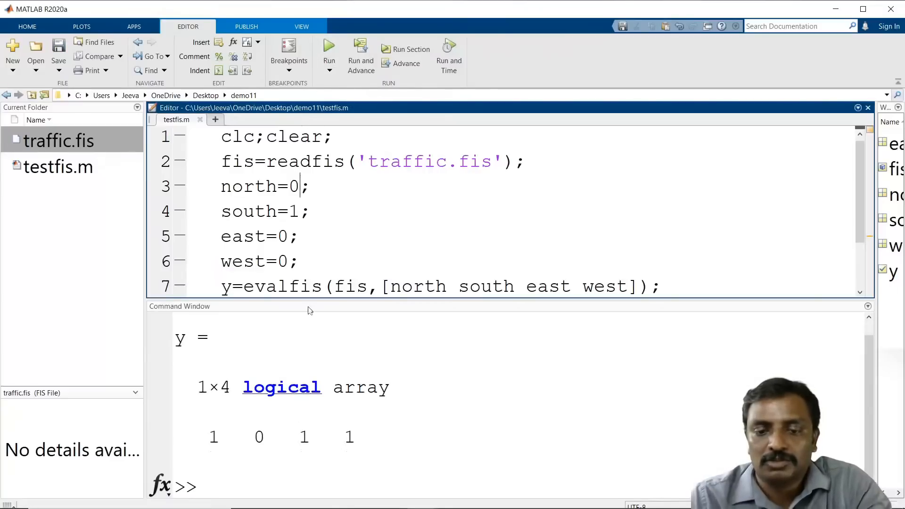
pyautogui.doubleClick(266, 428)
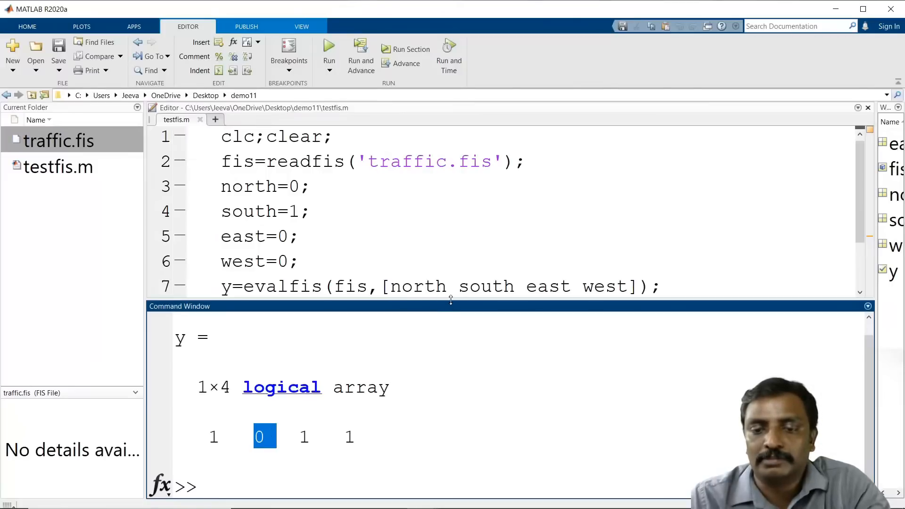
# Step: Replace north's value with input('enter the north intensity-->') so the script prompts for it
pyautogui.moveTo(450, 301); pyautogui.dragTo(449, 441)
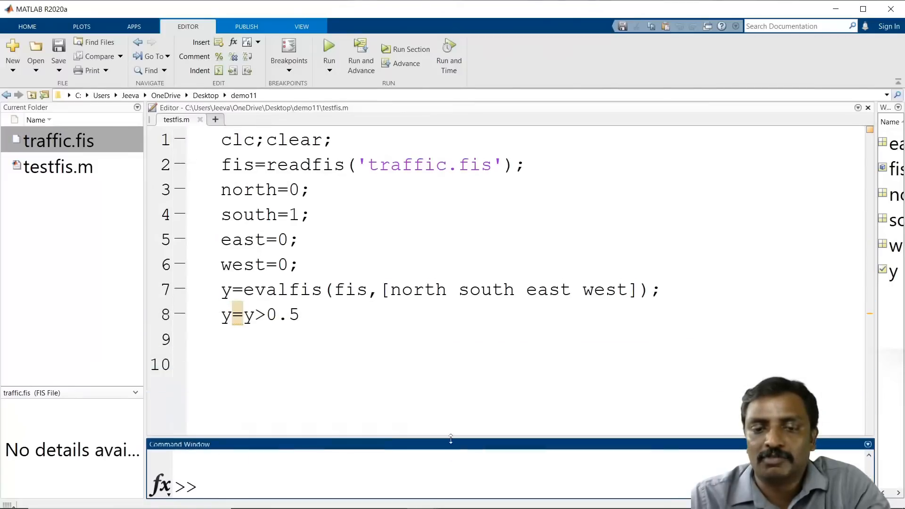
pyautogui.click(304, 194)
pyautogui.press('BackSpace')
pyautogui.write('imput')
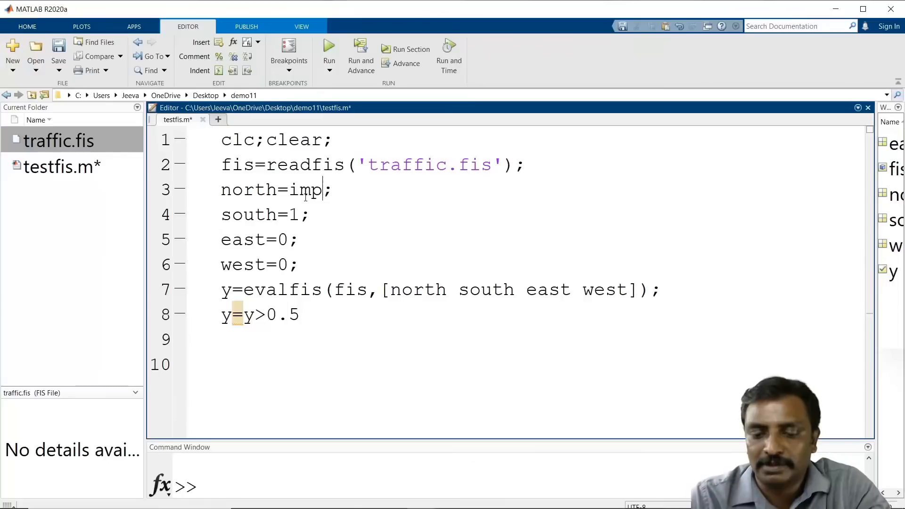
pyautogui.press('BackSpace')
pyautogui.press('BackSpace')
pyautogui.press('BackSpace')
pyautogui.press('BackSpace')
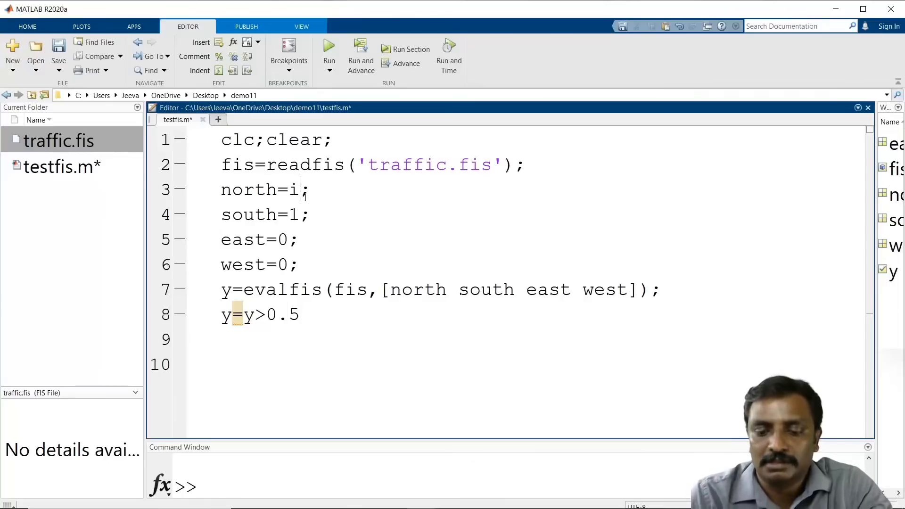
pyautogui.write('nput(')
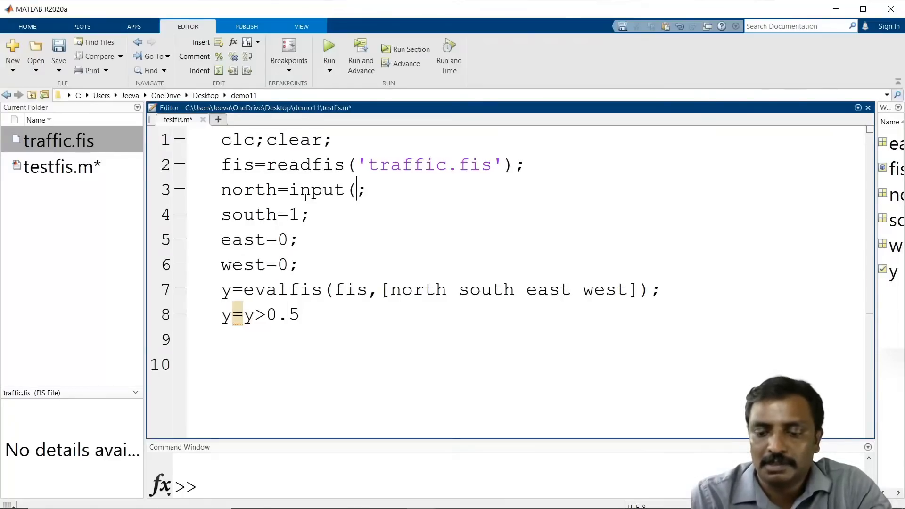
pyautogui.write("'enet")
pyautogui.press('BackSpace')
pyautogui.press('BackSpace')
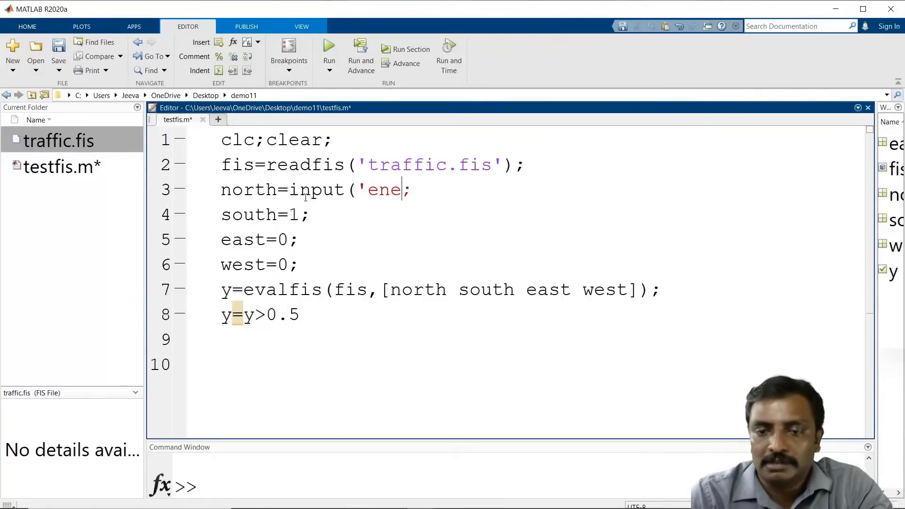
pyautogui.write('ter the n')
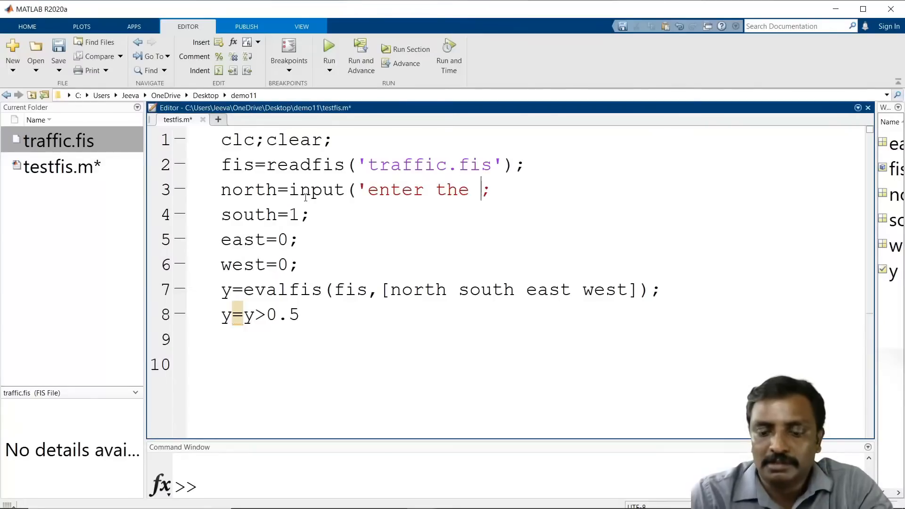
pyautogui.write('orth int')
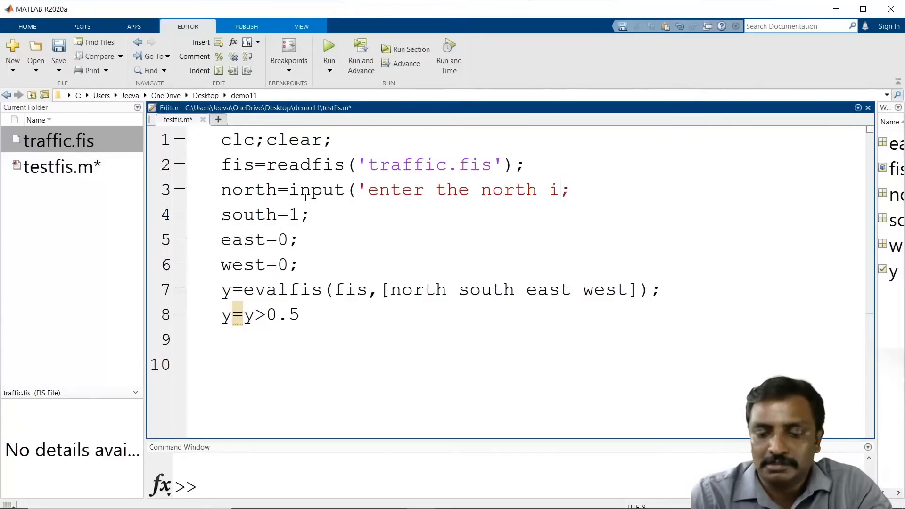
pyautogui.write('ensity-')
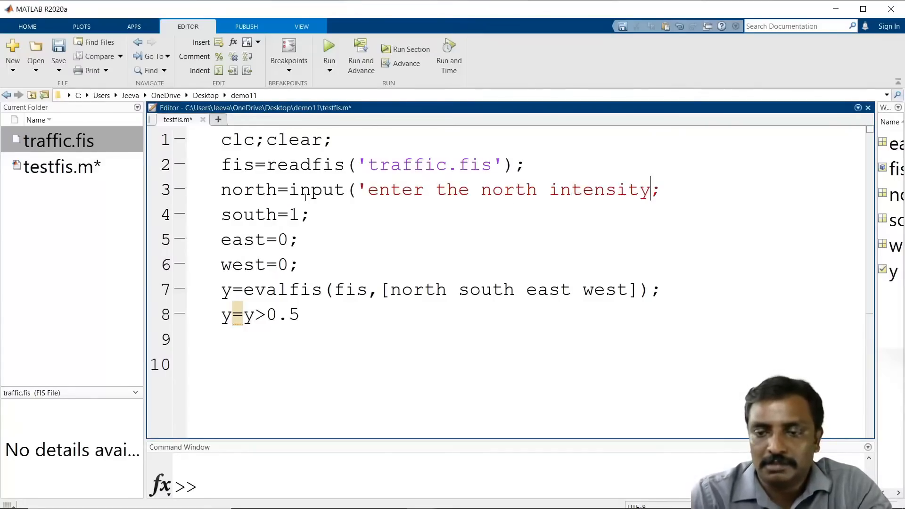
pyautogui.write('->')
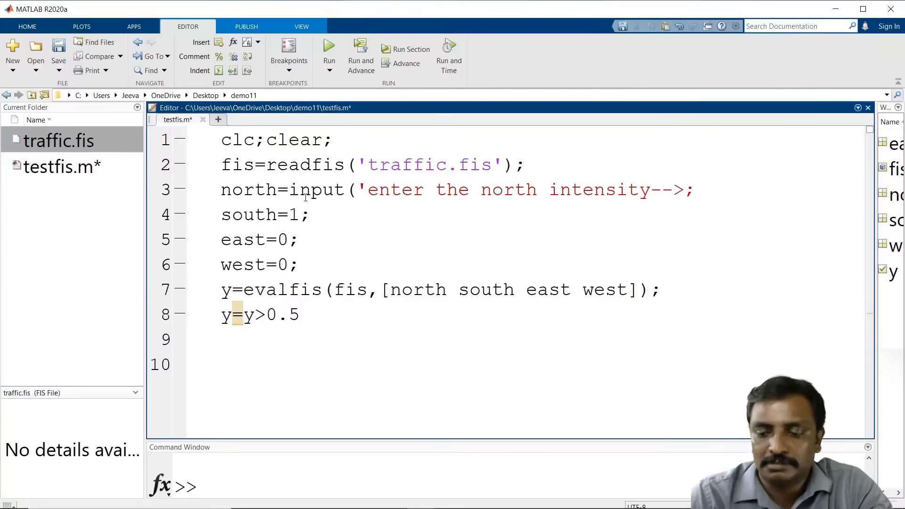
pyautogui.write("')")
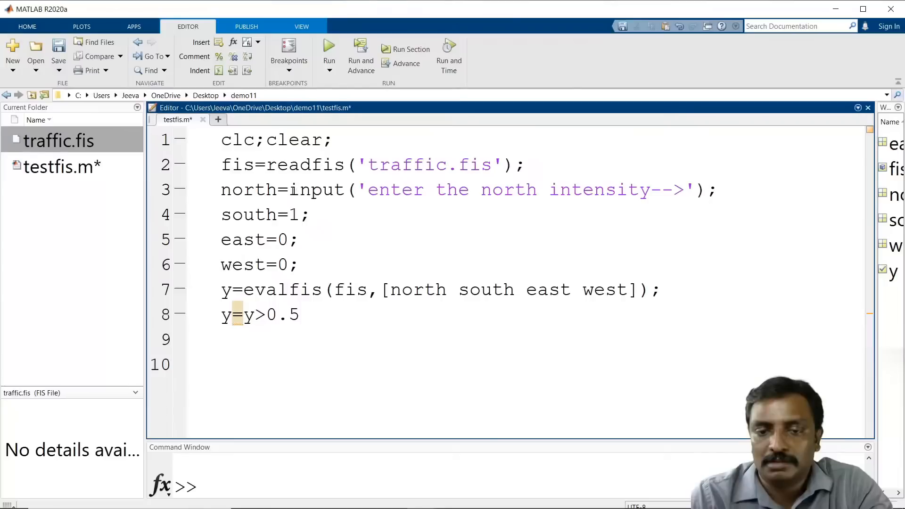
# Step: Copy the input call and paste it as the value of south, east and west
pyautogui.moveTo(289, 190); pyautogui.dragTo(718, 190)
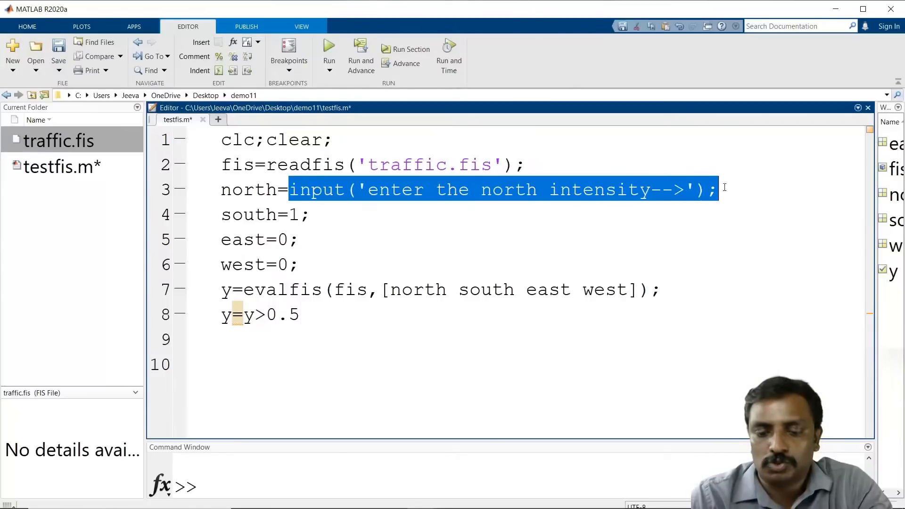
pyautogui.hotkey('ctrl', 'c')
pyautogui.moveTo(289, 215); pyautogui.dragTo(310, 262)
pyautogui.hotkey('ctrl', 'v')
pyautogui.hotkey('ctrl', 'v')
pyautogui.hotkey('ctrl', 'v')
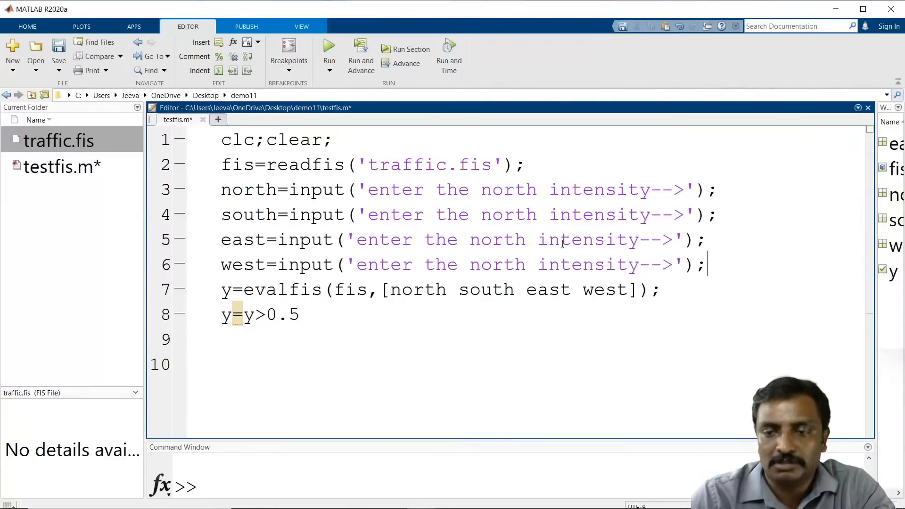
# Step: Change the prompt text on the south, east and west lines to name their own directions
pyautogui.doubleClick(506, 215)
pyautogui.write('south')
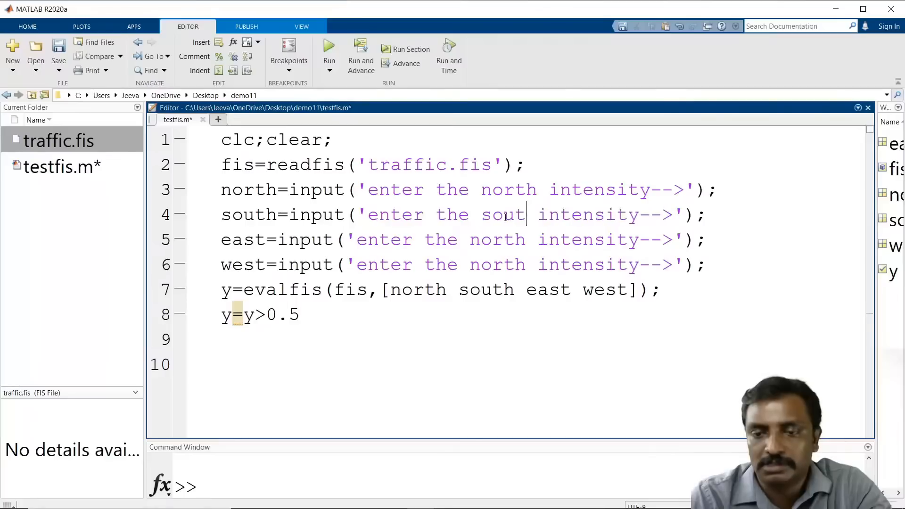
pyautogui.doubleClick(505, 233)
pyautogui.write('east')
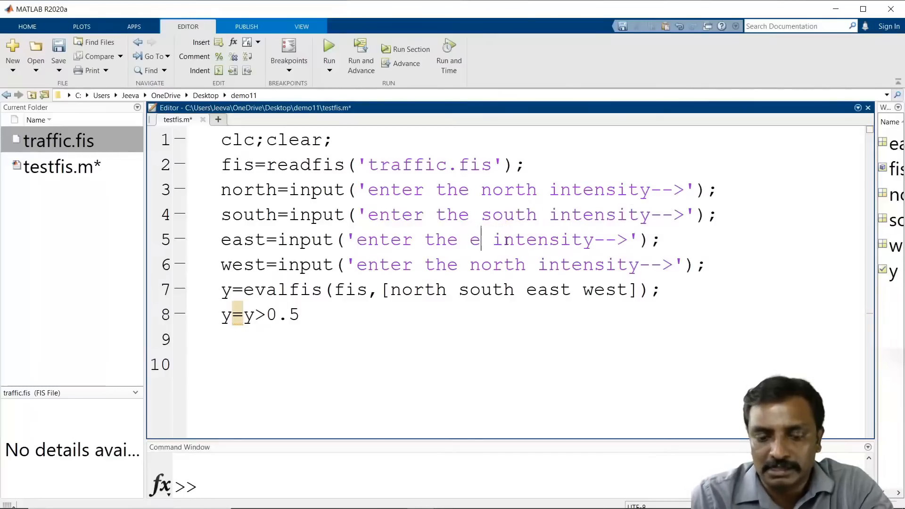
pyautogui.doubleClick(502, 265)
pyautogui.write('west')
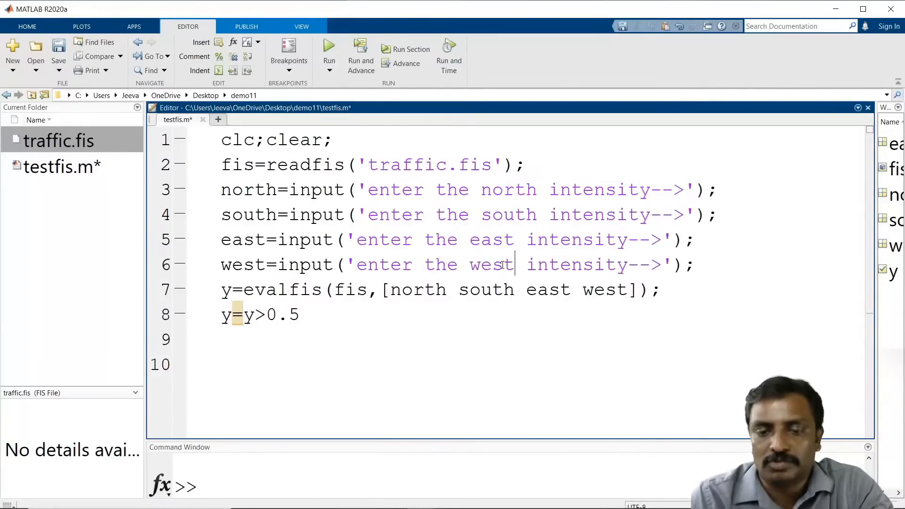
# Step: Add a line [val index]=min(y); after the threshold line, followed by blank lines
pyautogui.click(370, 325)
pyautogui.press('Return')
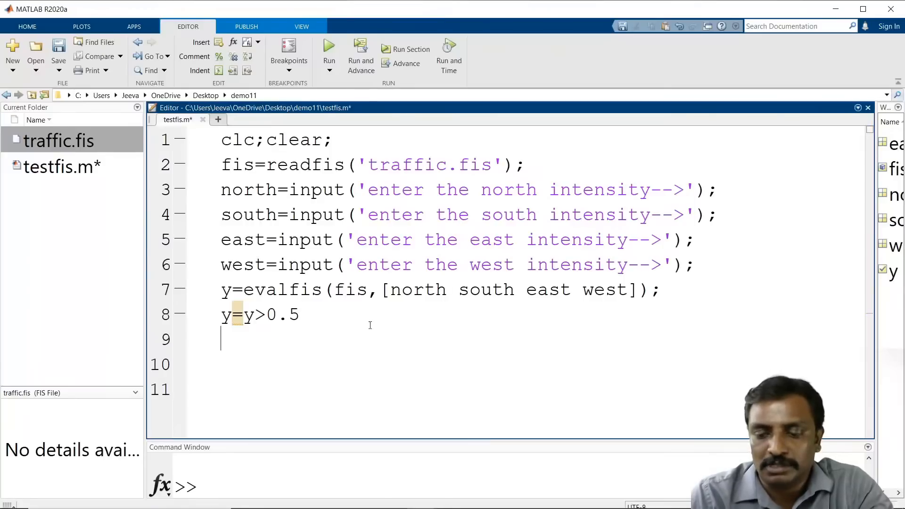
pyautogui.write('[ ')
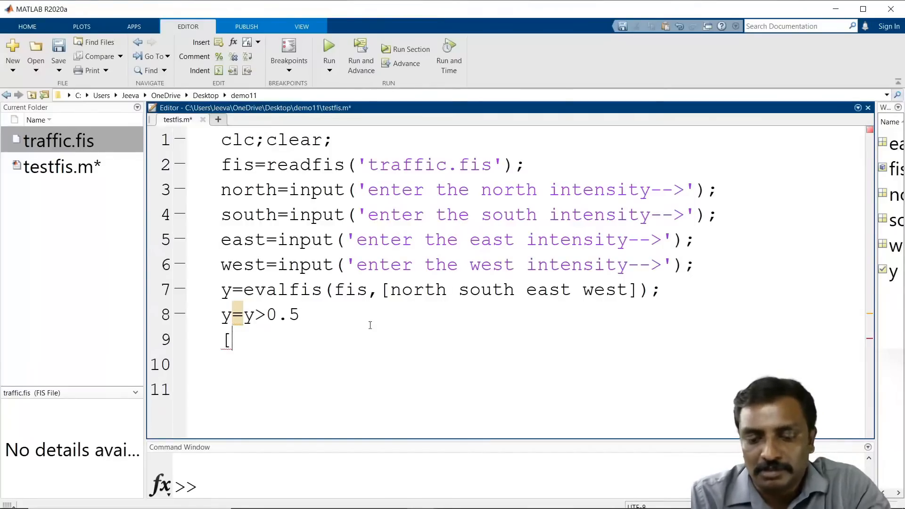
pyautogui.write('val index')
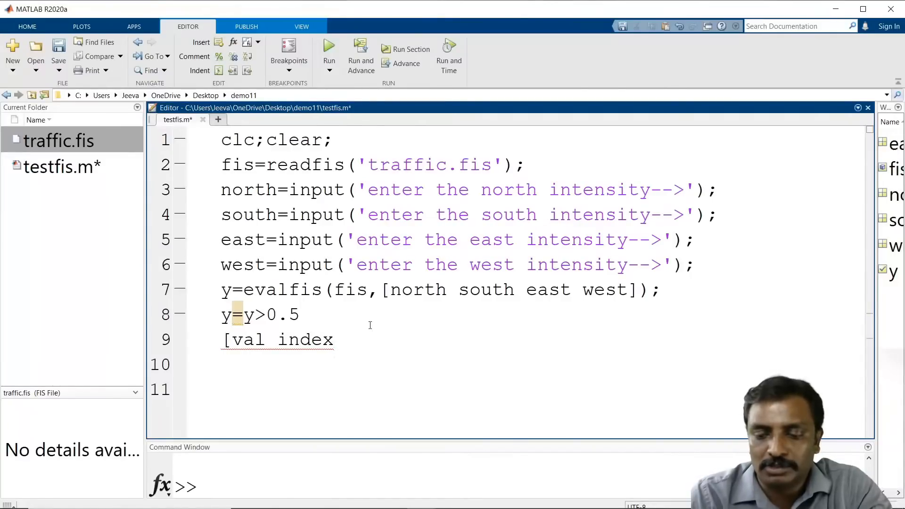
pyautogui.write(']=')
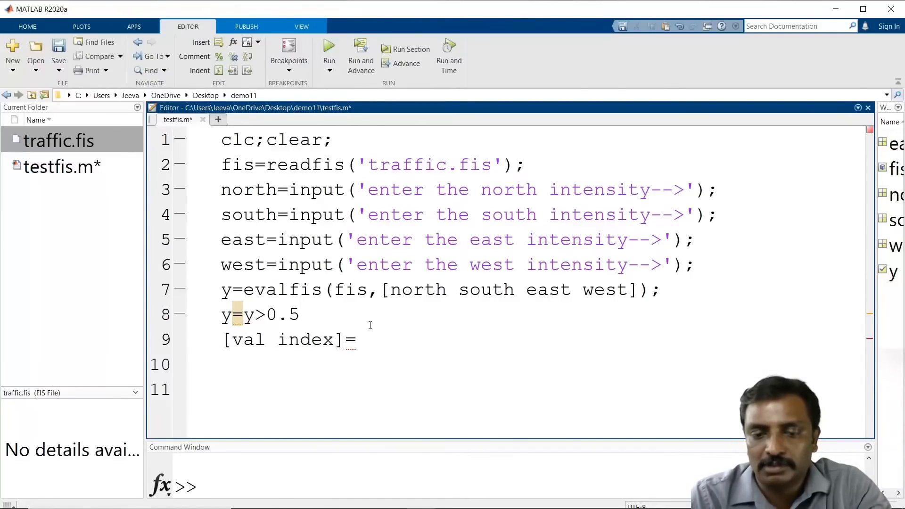
pyautogui.write('min')
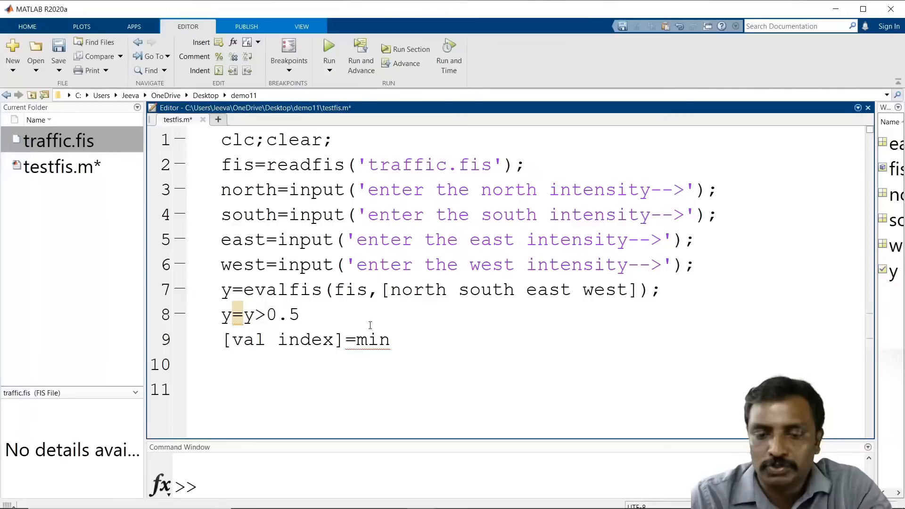
pyautogui.write('(y);')
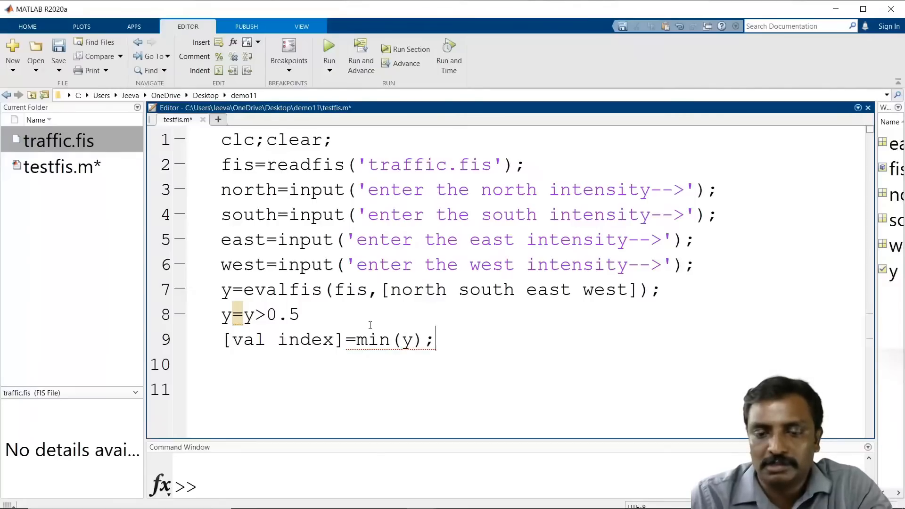
pyautogui.press('Return')
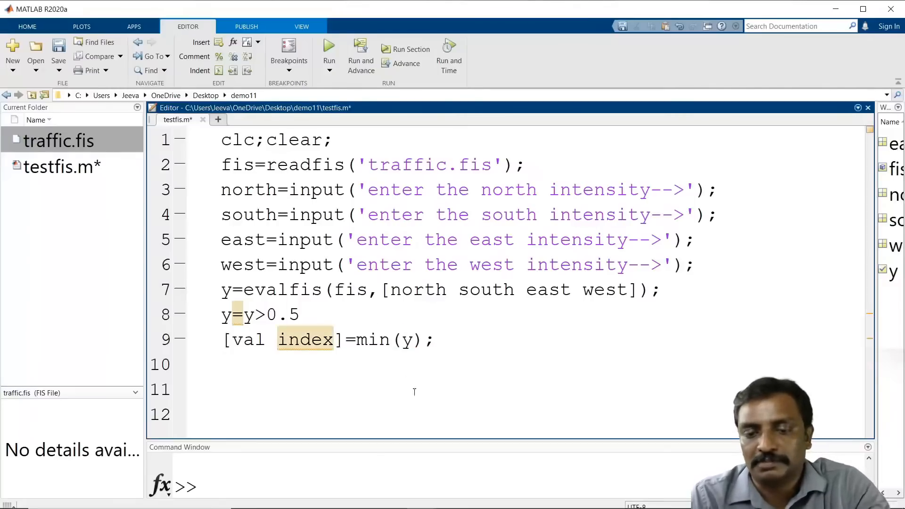
pyautogui.click(448, 340)
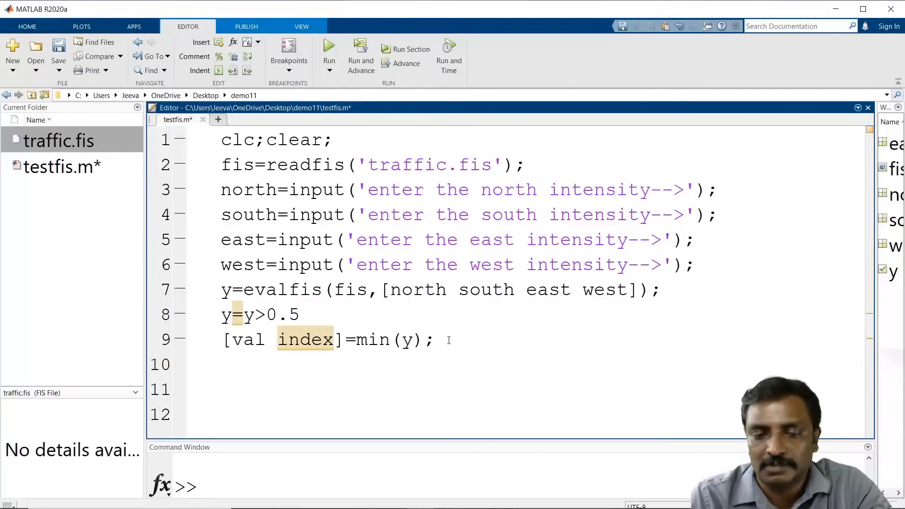
pyautogui.press('Return')
pyautogui.press('Return')
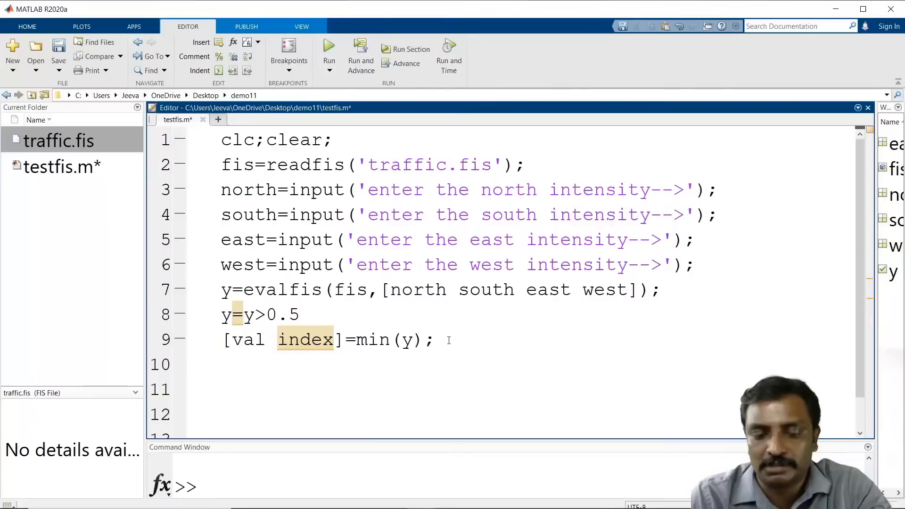
# Step: Start a switch on index with case 1 and case 2 branches separated by blank lines
pyautogui.write('switch ')
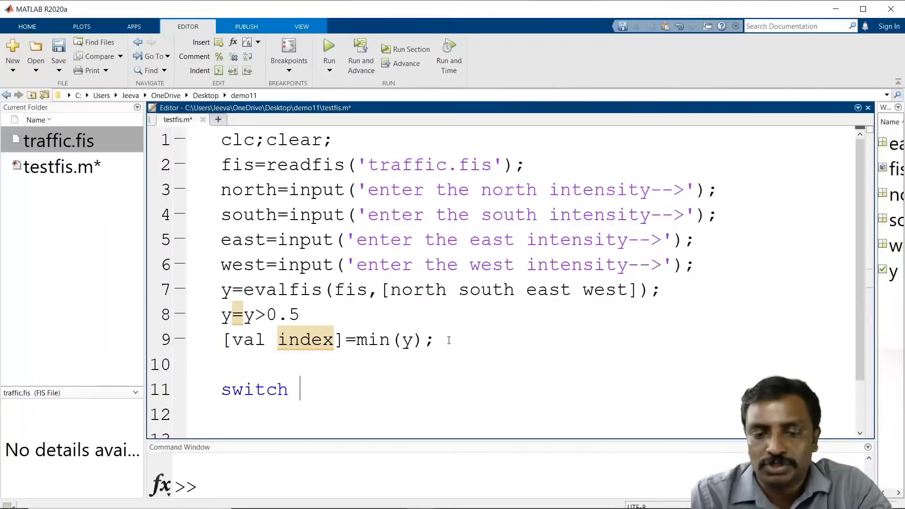
pyautogui.write('index')
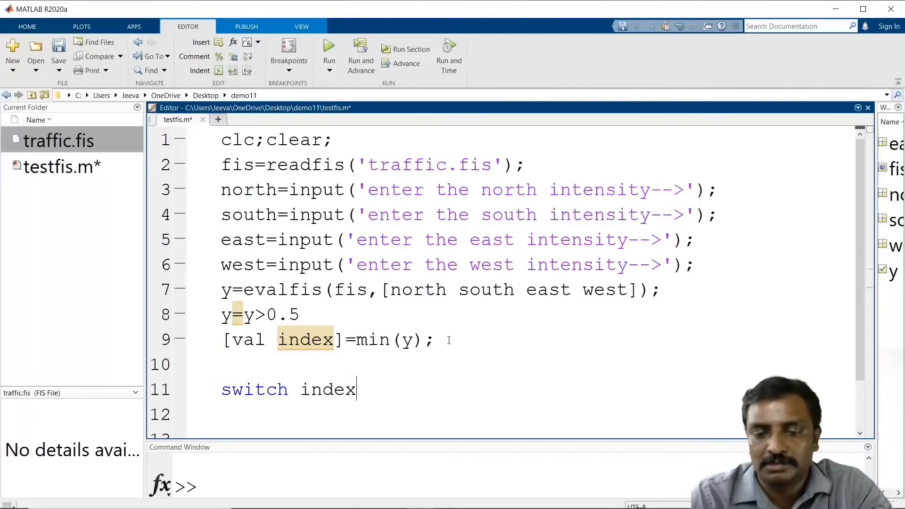
pyautogui.press('Return')
pyautogui.press('Return')
pyautogui.write('case ')
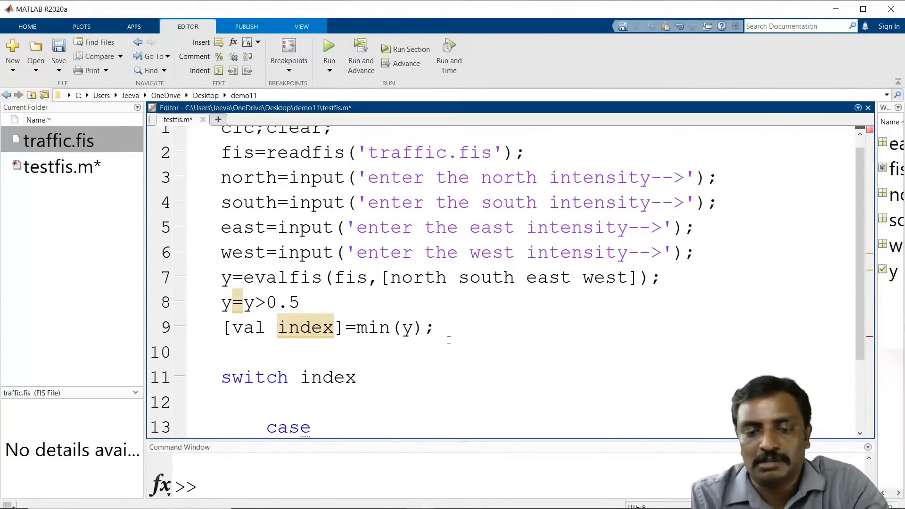
pyautogui.write('1')
pyautogui.press('Return')
pyautogui.press('Return')
pyautogui.press('Return')
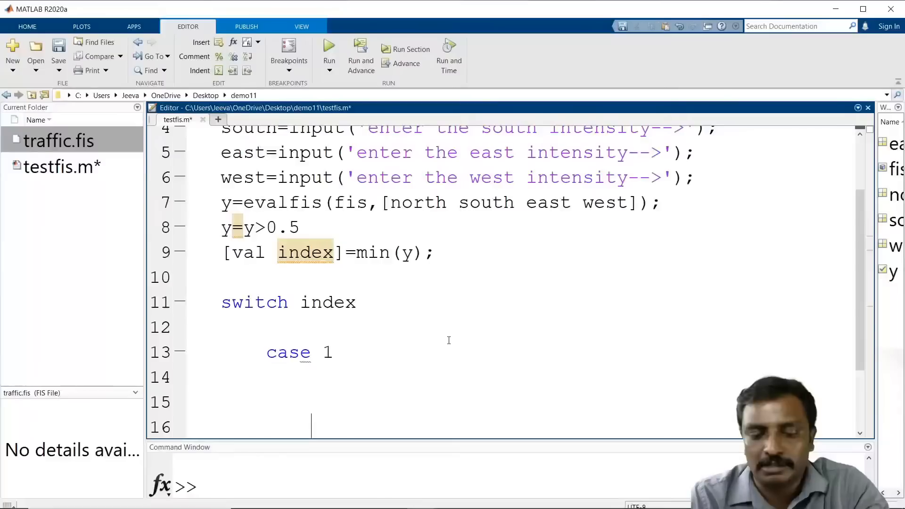
pyautogui.write('case 2')
pyautogui.press('Return')
pyautogui.press('Return')
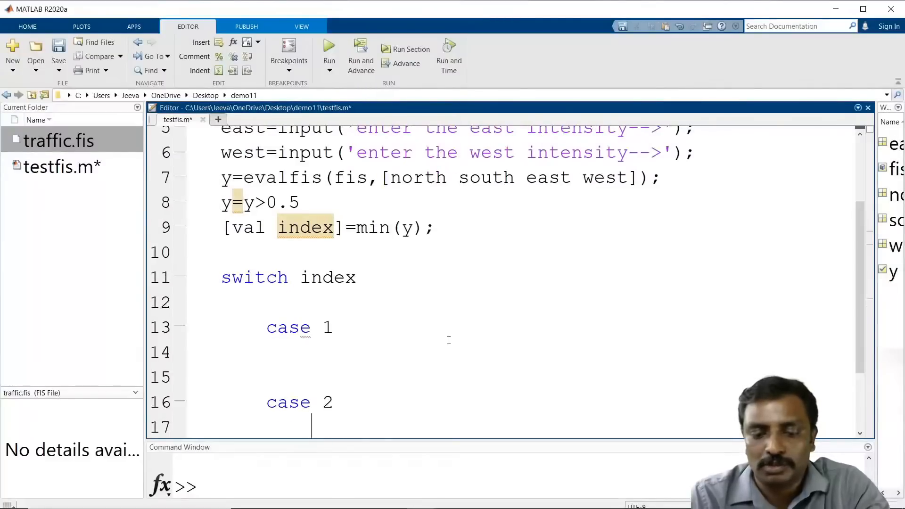
# Step: Add case 3 and case 4 branches and close the switch block with end
pyautogui.write('case')
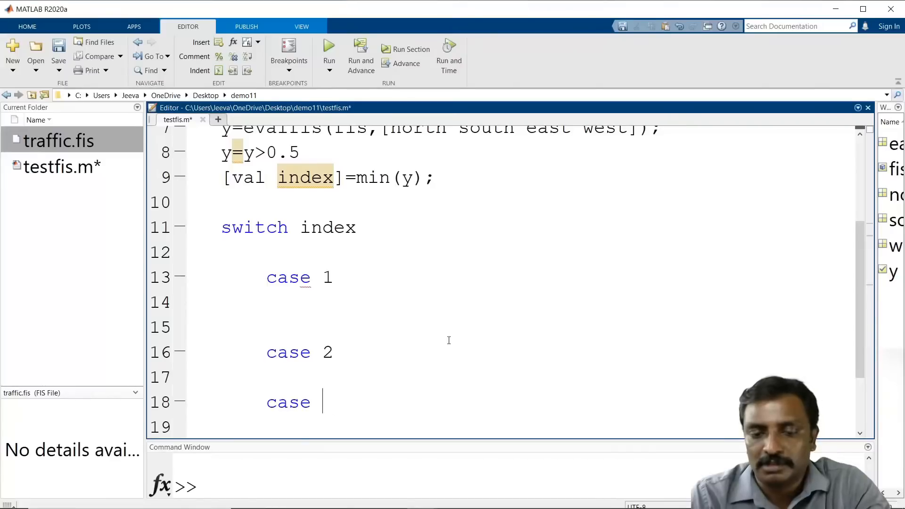
pyautogui.write('  3')
pyautogui.press('Return')
pyautogui.press('Return')
pyautogui.write('case')
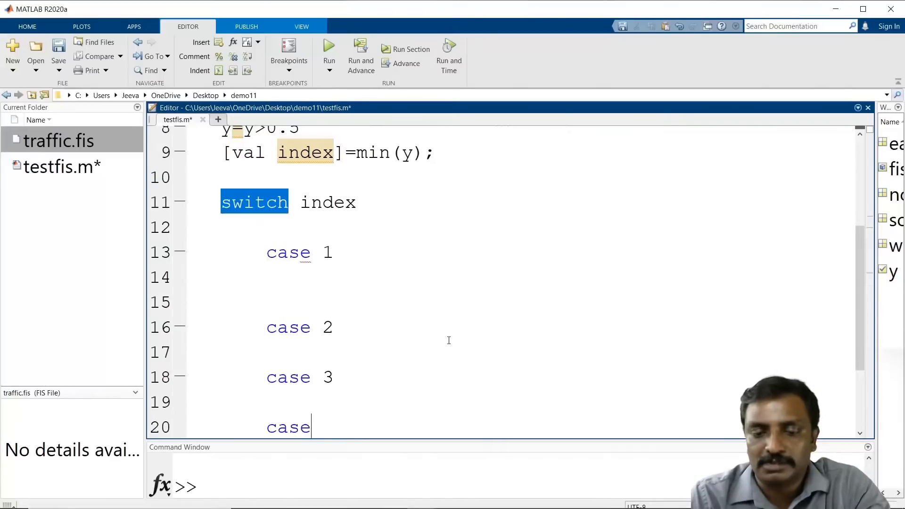
pyautogui.write(' 4')
pyautogui.press('Return')
pyautogui.press('Return')
pyautogui.write('en')
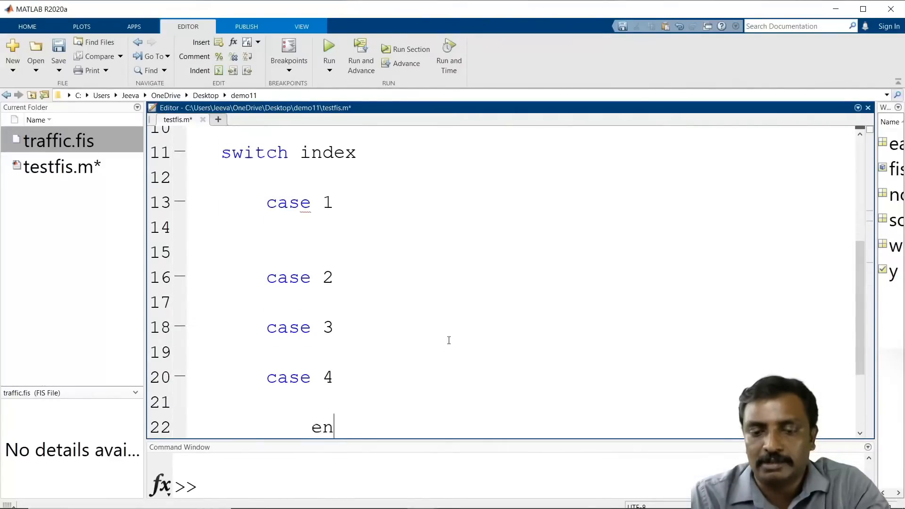
pyautogui.write('d')
pyautogui.press('Return')
# Step: Review the readfis, input and evalfis lines at the top of the script
pyautogui.scroll(4, 668, 152)
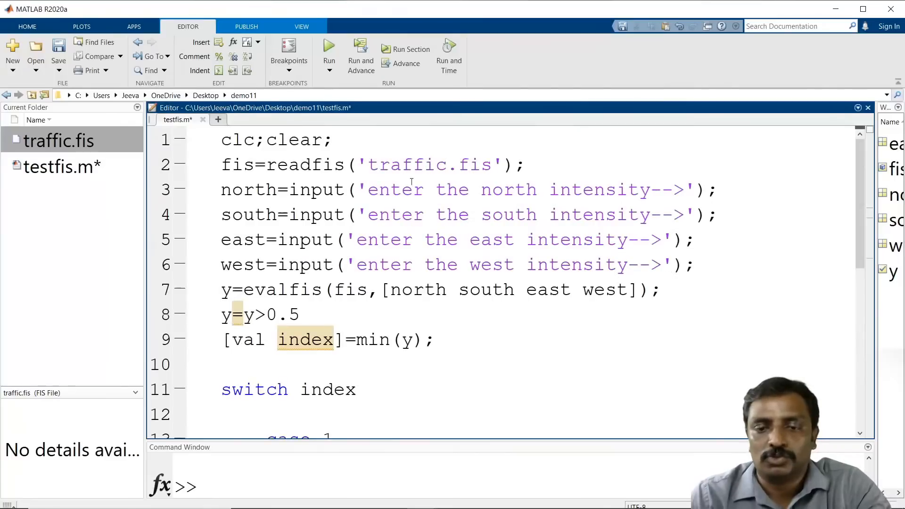
pyautogui.moveTo(233, 184); pyautogui.dragTo(697, 266)
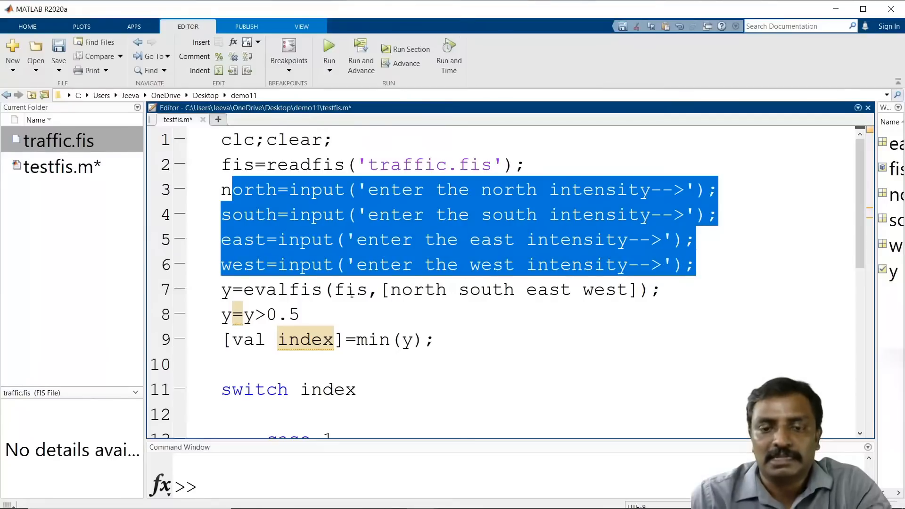
pyautogui.click(321, 290)
pyautogui.moveTo(526, 164); pyautogui.dragTo(211, 177)
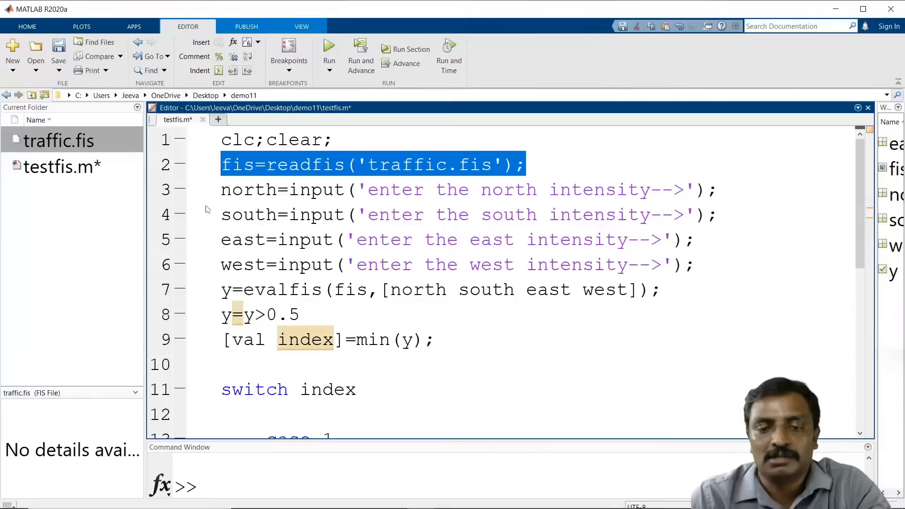
pyautogui.click(236, 290)
pyautogui.moveTo(658, 291); pyautogui.dragTo(197, 292)
pyautogui.click(303, 239)
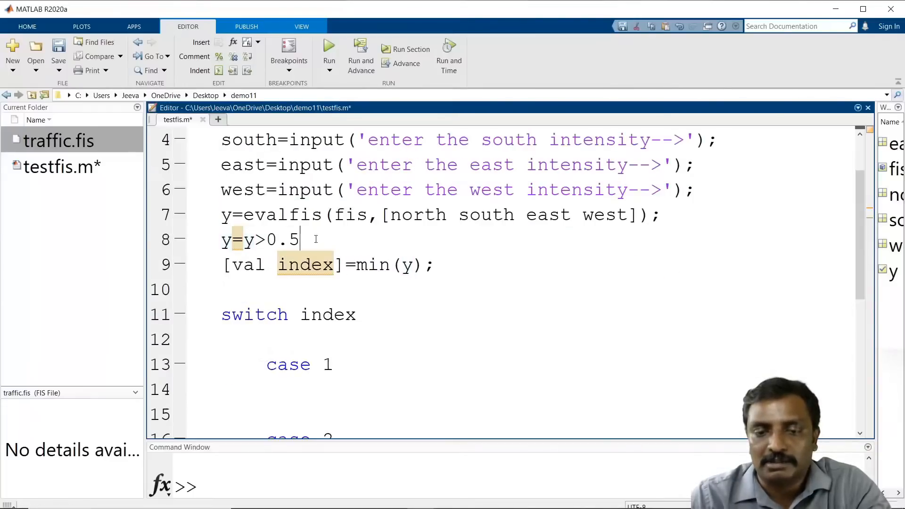
# Step: Insert a blank line between the threshold line and the [val index]=min(y); line
pyautogui.tripleClick(231, 272)
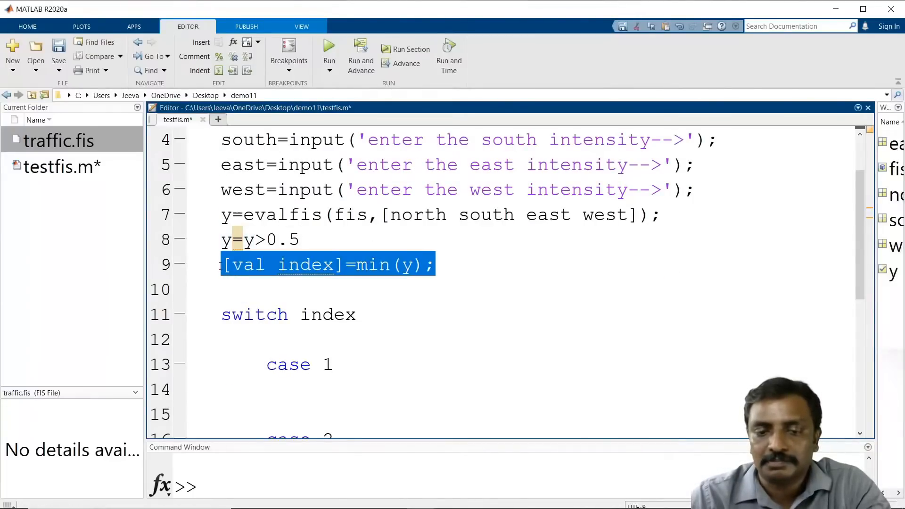
pyautogui.press('Left')
pyautogui.press('Delete')
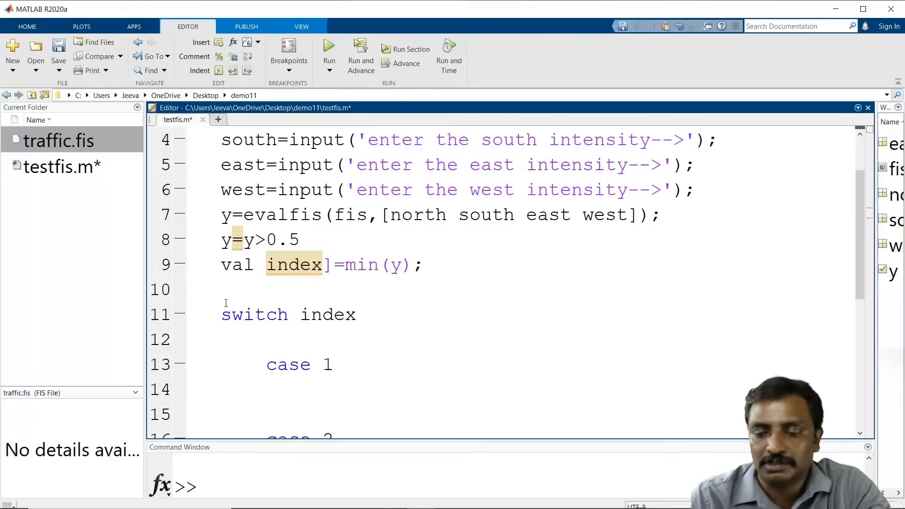
pyautogui.write('[')
pyautogui.press('Left')
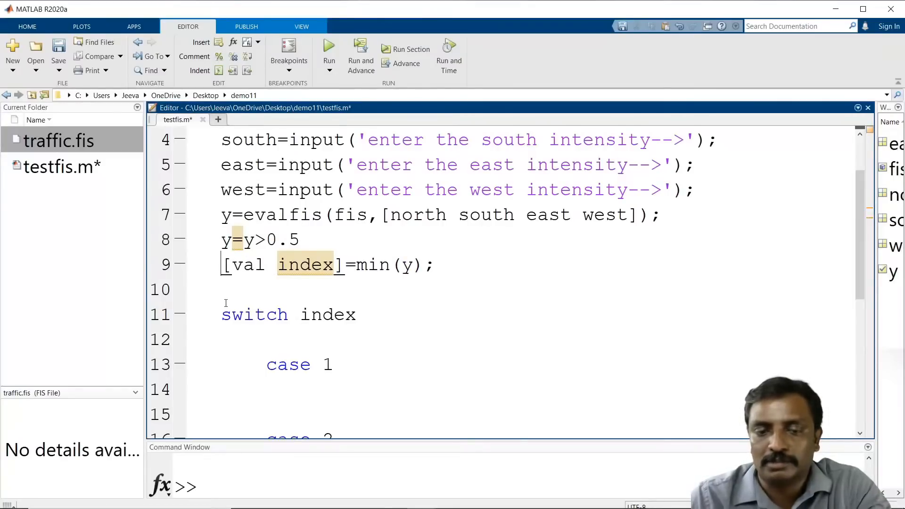
pyautogui.press('Return')
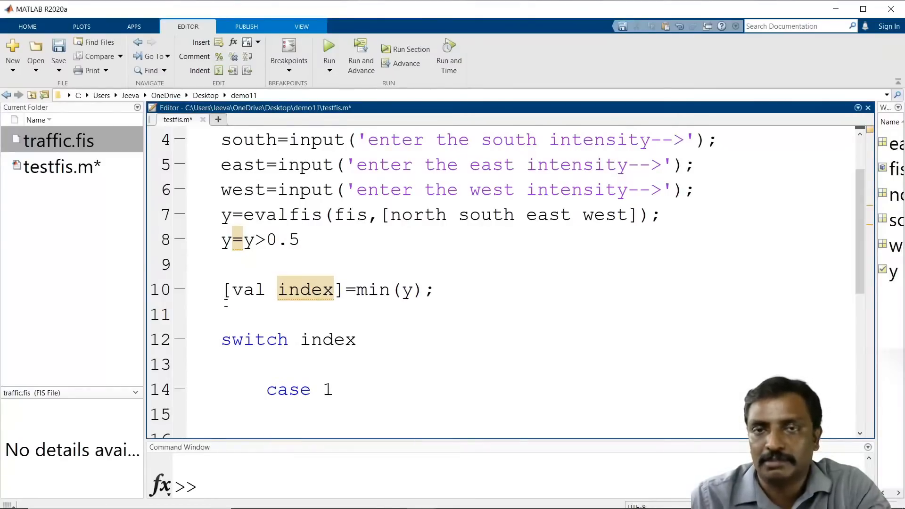
# Step: Add comments %north, % south, % east and % west after case 1 through case 4
pyautogui.scroll(-2, 274, 259)
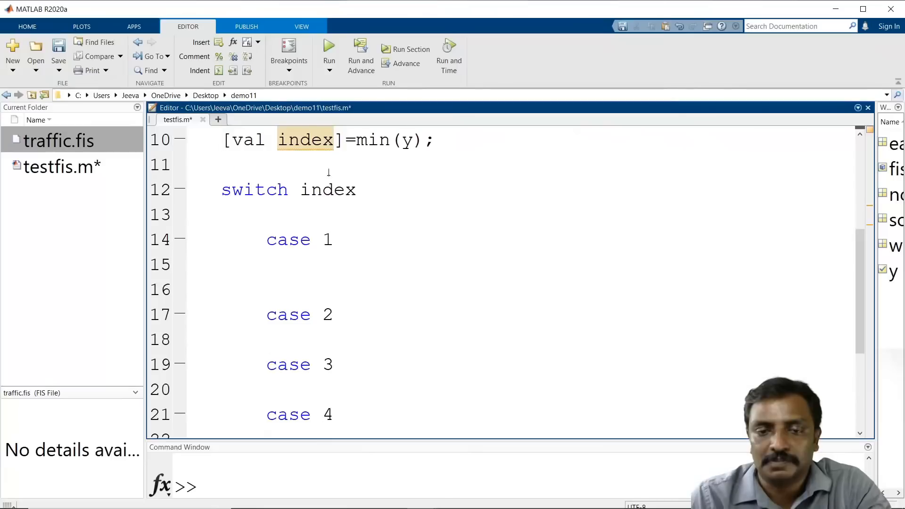
pyautogui.scroll(1, 370, 200)
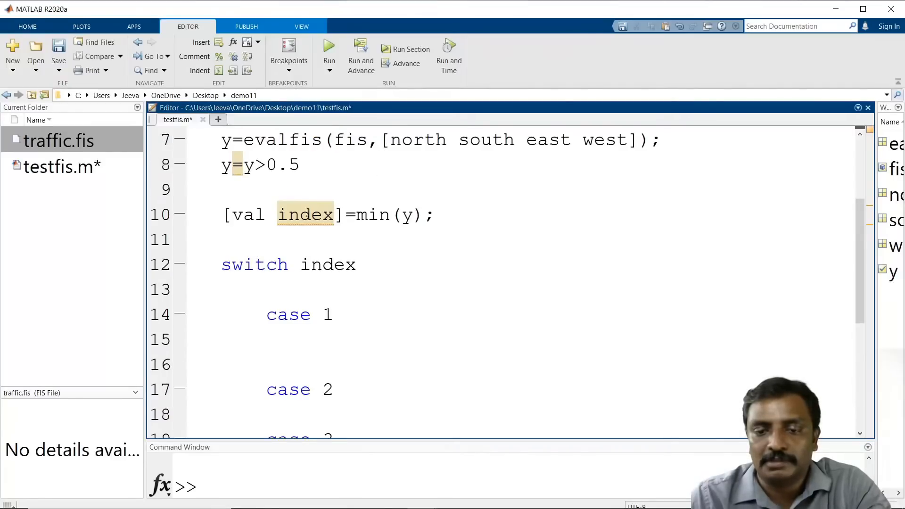
pyautogui.scroll(-1, 330, 236)
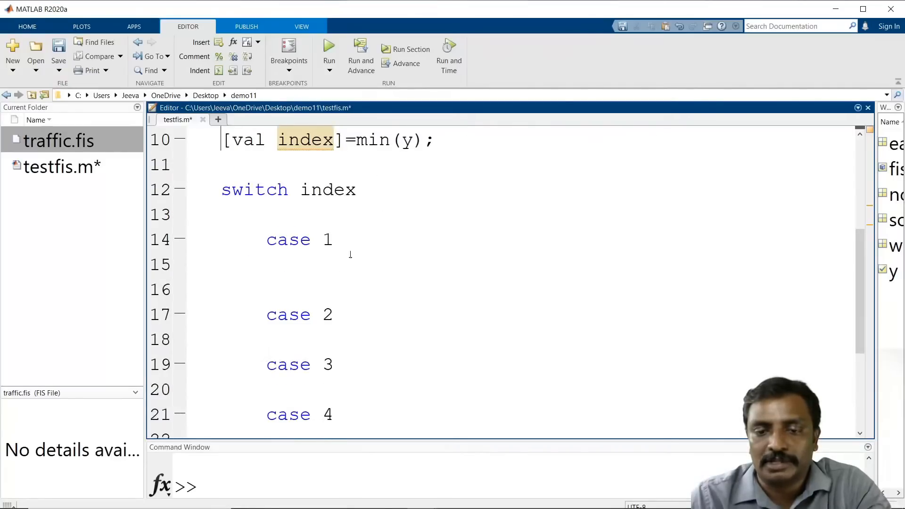
pyautogui.click(353, 322)
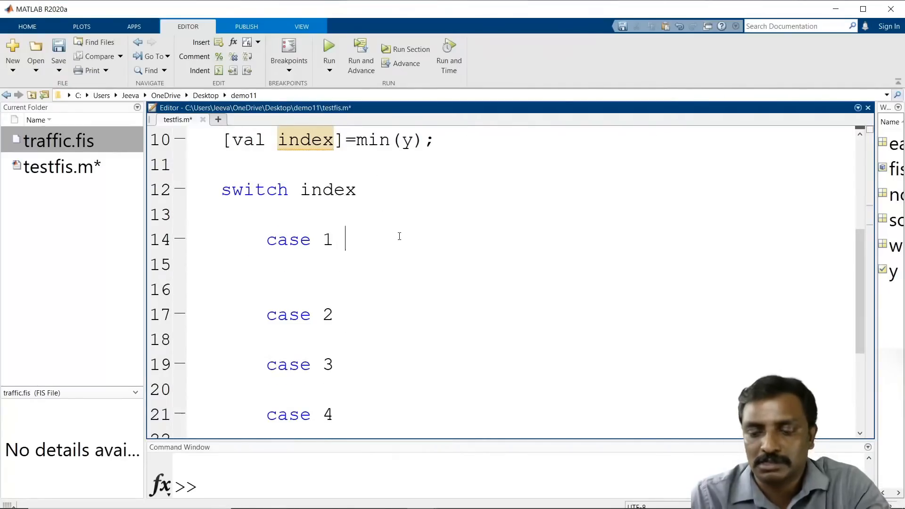
pyautogui.write('%north')
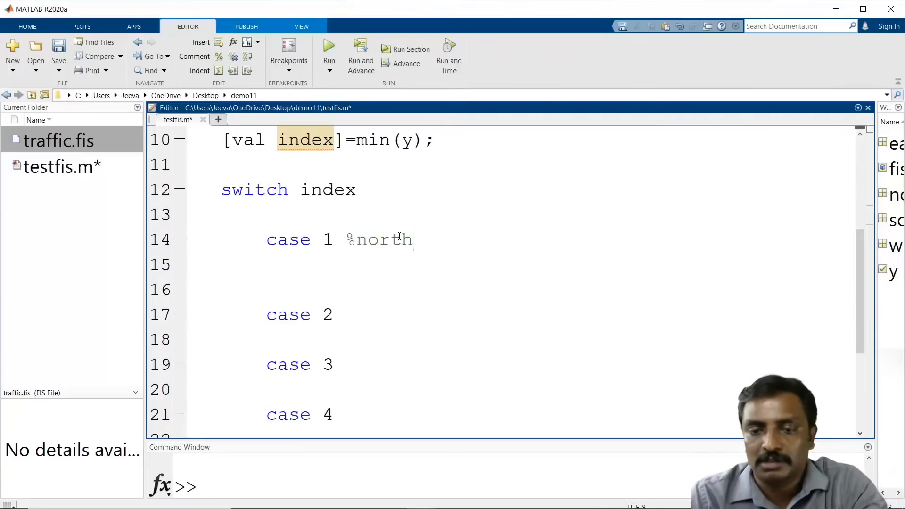
pyautogui.press('Down')
pyautogui.press('Down')
pyautogui.press('Down')
pyautogui.press('Up')
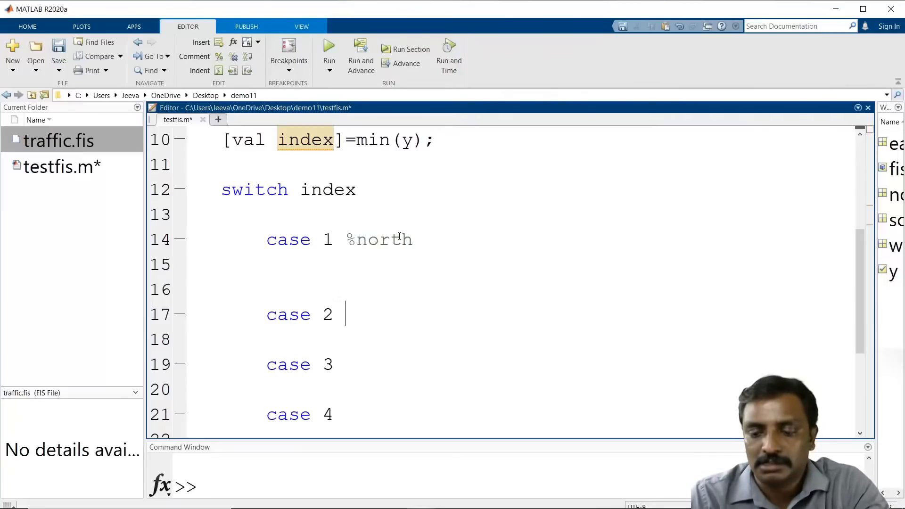
pyautogui.write('% south')
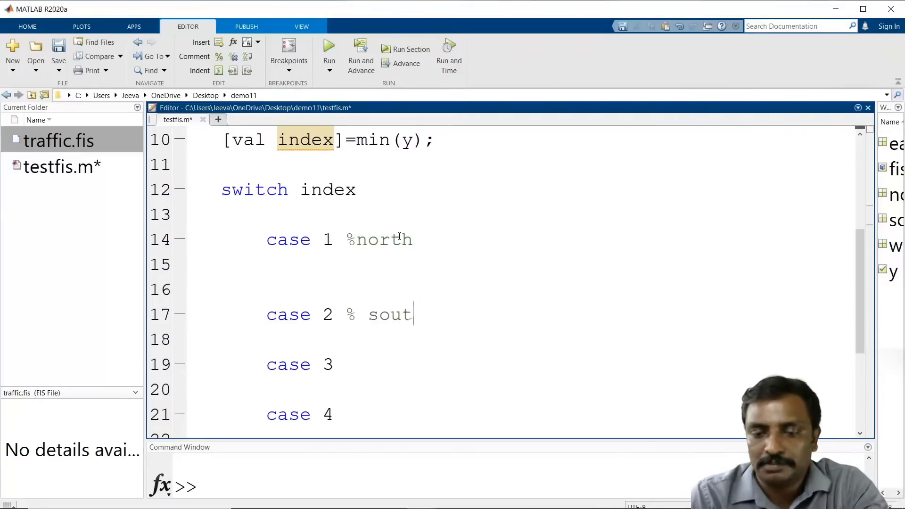
pyautogui.press('Down')
pyautogui.press('Down')
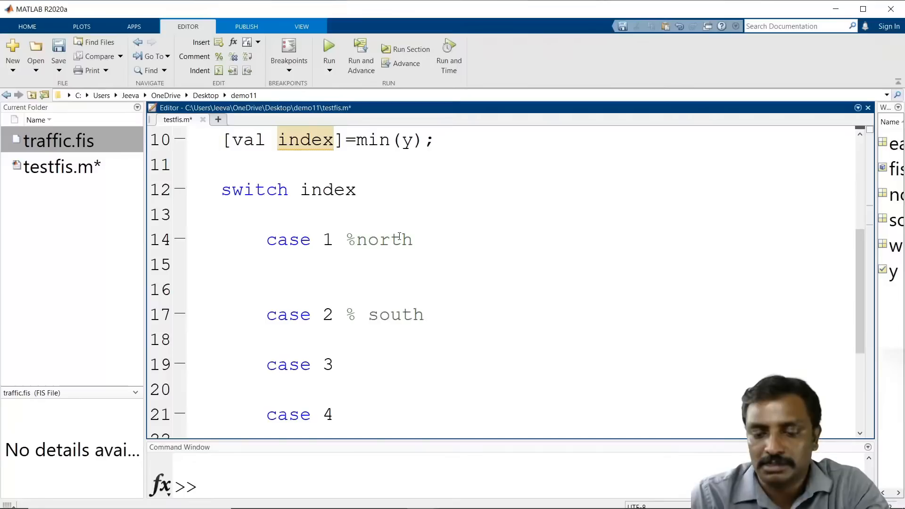
pyautogui.write('% ease')
pyautogui.press('BackSpace')
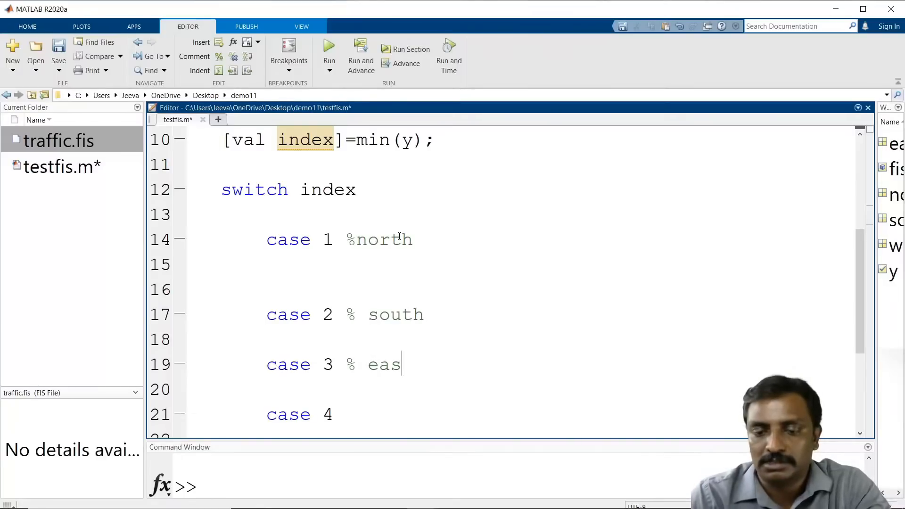
pyautogui.write('t')
pyautogui.press('Down')
pyautogui.press('Down')
pyautogui.write('% west')
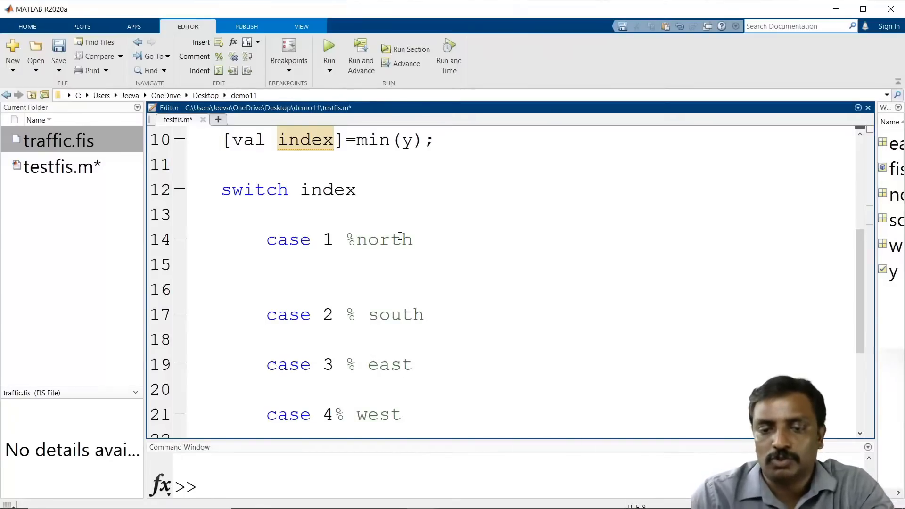
# Step: Under case 1, add the line disp('North is green');
pyautogui.click(348, 255)
pyautogui.write('dis')
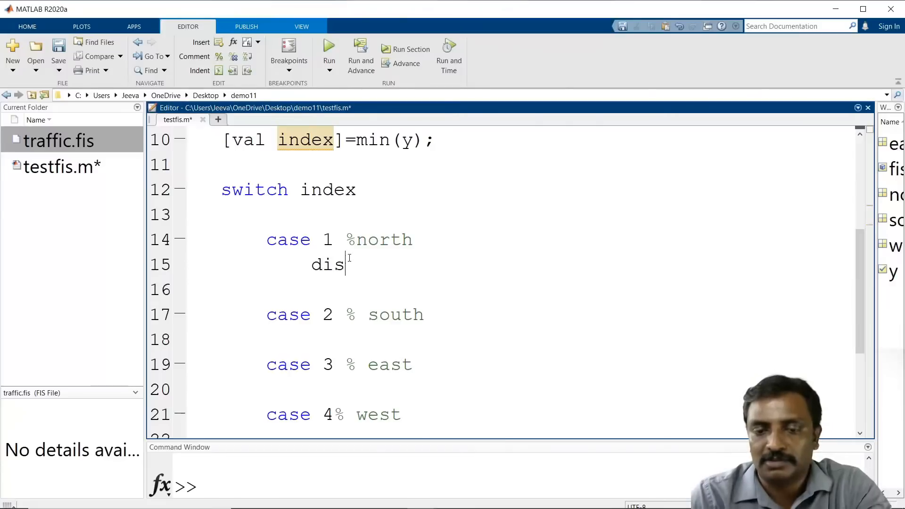
pyautogui.write("p('")
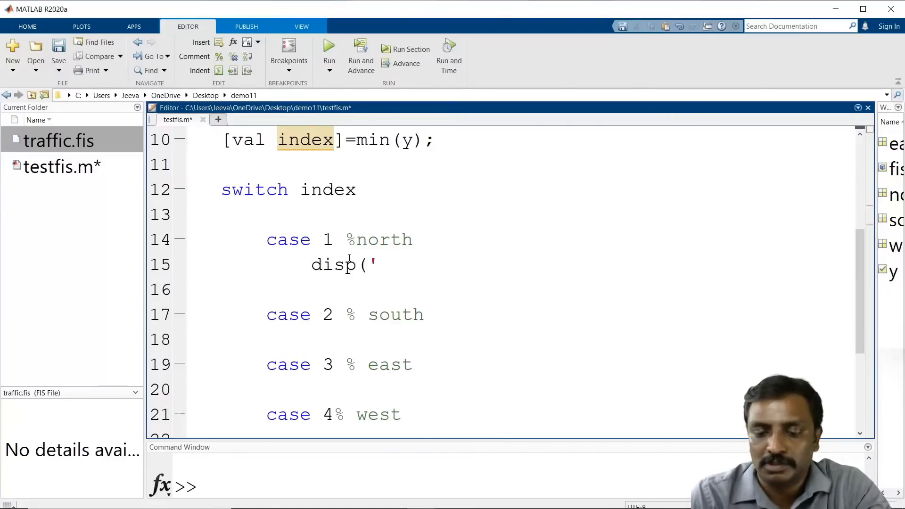
pyautogui.write('Noth')
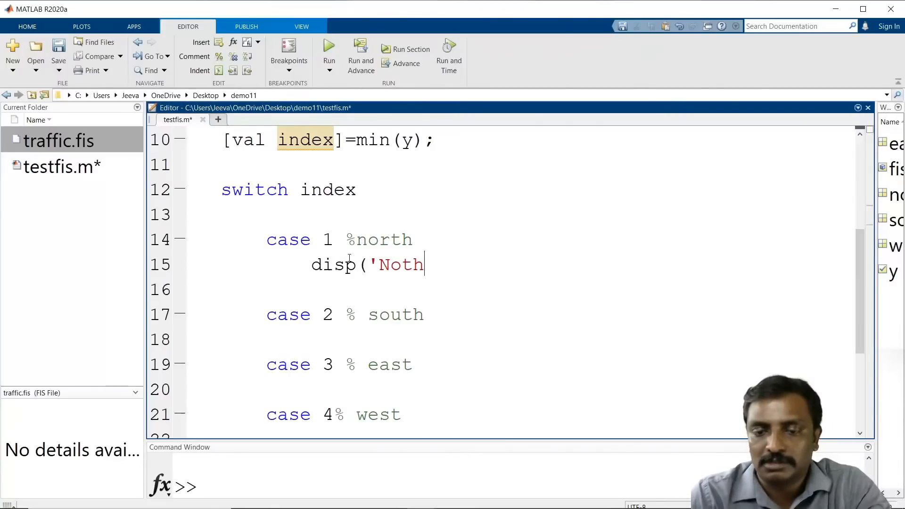
pyautogui.press('BackSpace')
pyautogui.press('BackSpace')
pyautogui.write('rth is')
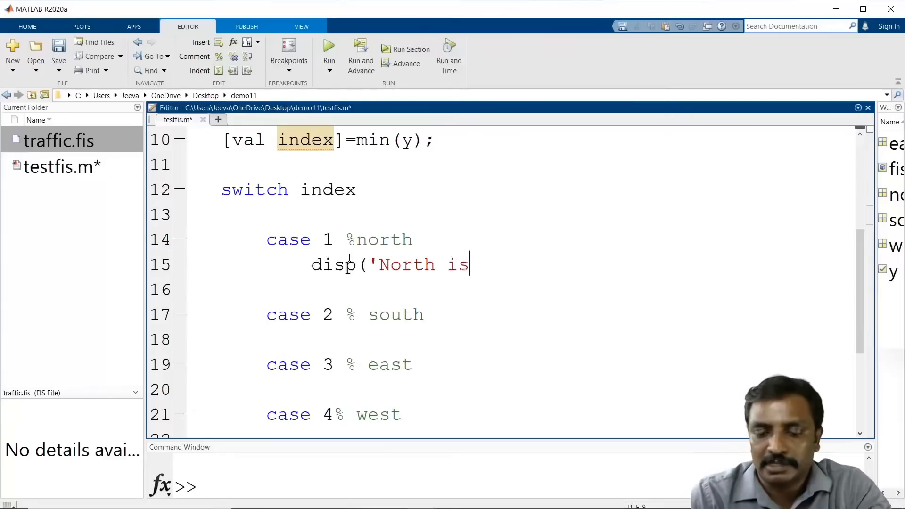
pyautogui.write(" green');")
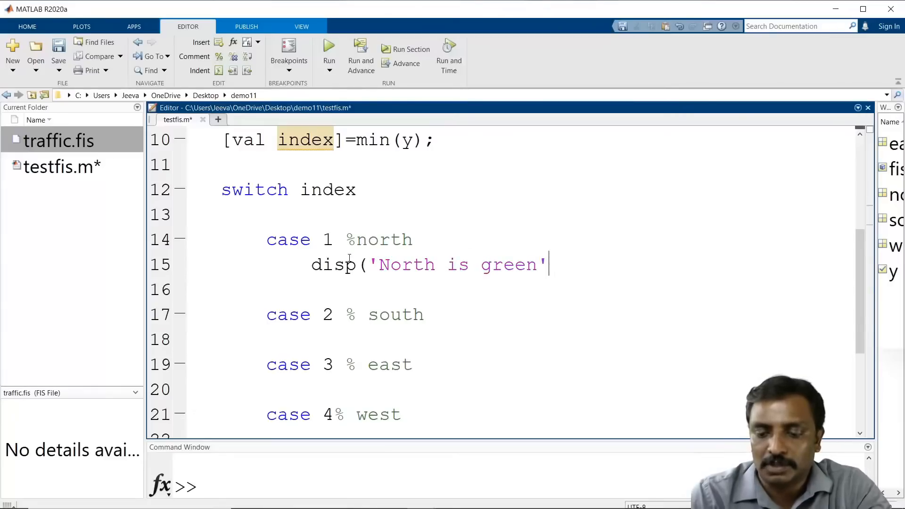
pyautogui.press('Return')
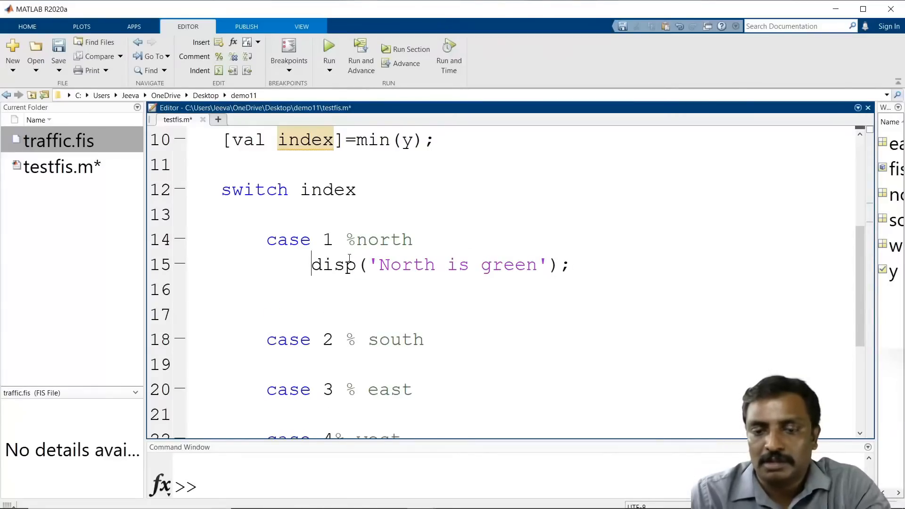
# Step: Paste three more copies of the disp line beneath it under case 1
pyautogui.hotkey('shift', 'Down')
pyautogui.press('Down')
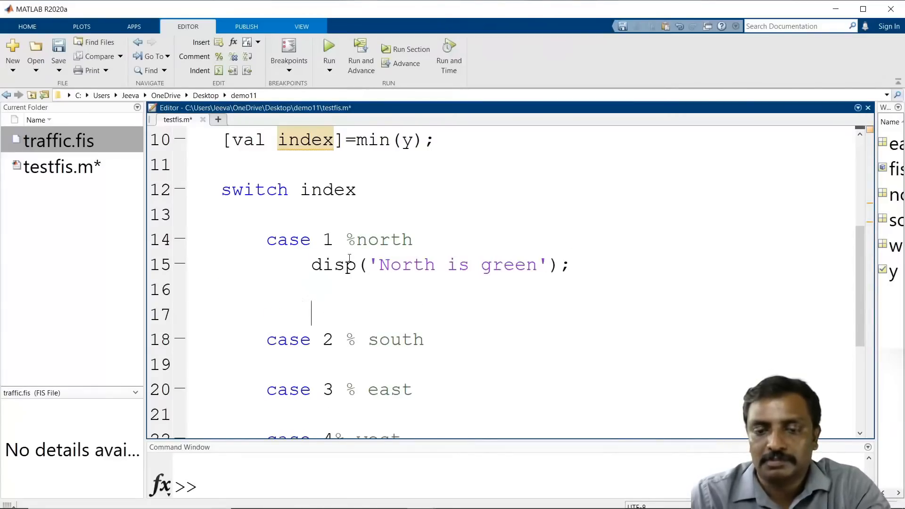
pyautogui.hotkey('ctrl', 'v')
pyautogui.hotkey('ctrl', 'v')
pyautogui.hotkey('ctrl', 'v')
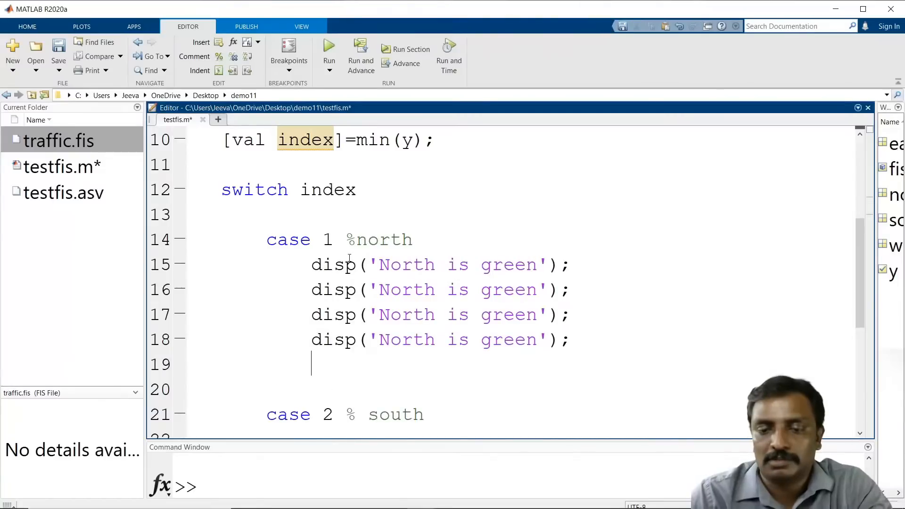
# Step: Rename the direction in the second, third and fourth copied lines under case 1 to South, East and West
pyautogui.doubleClick(395, 289)
pyautogui.write('Sou')
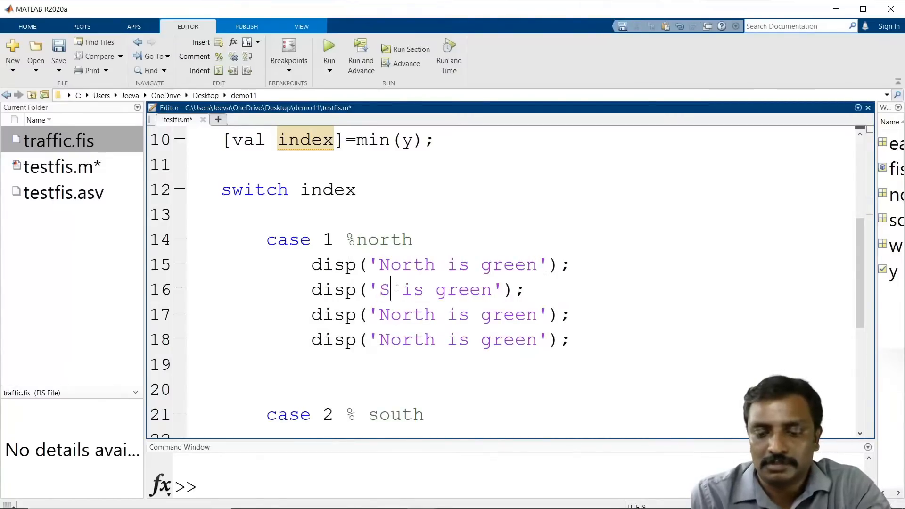
pyautogui.write('th')
pyautogui.press('BackSpace')
pyautogui.press('BackSpace')
pyautogui.press('BackSpace')
pyautogui.press('BackSpace')
pyautogui.press('BackSpace')
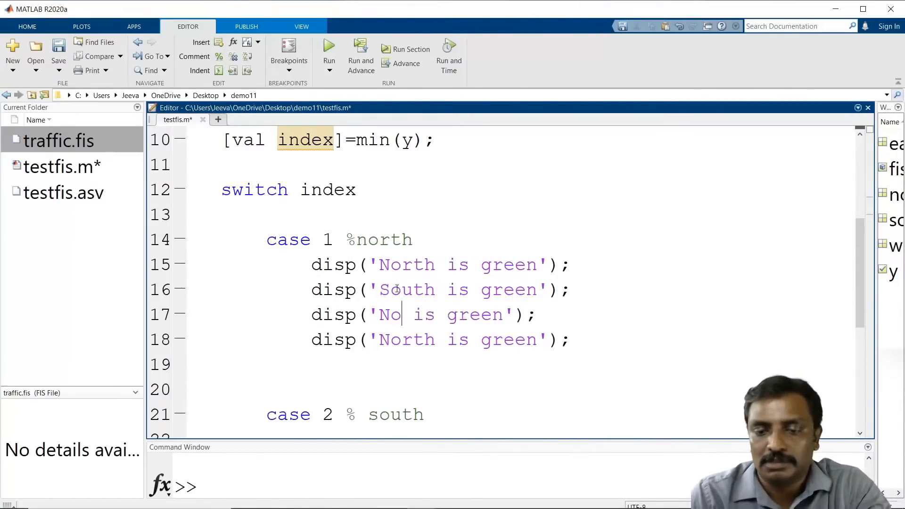
pyautogui.write('Eas')
pyautogui.write('t')
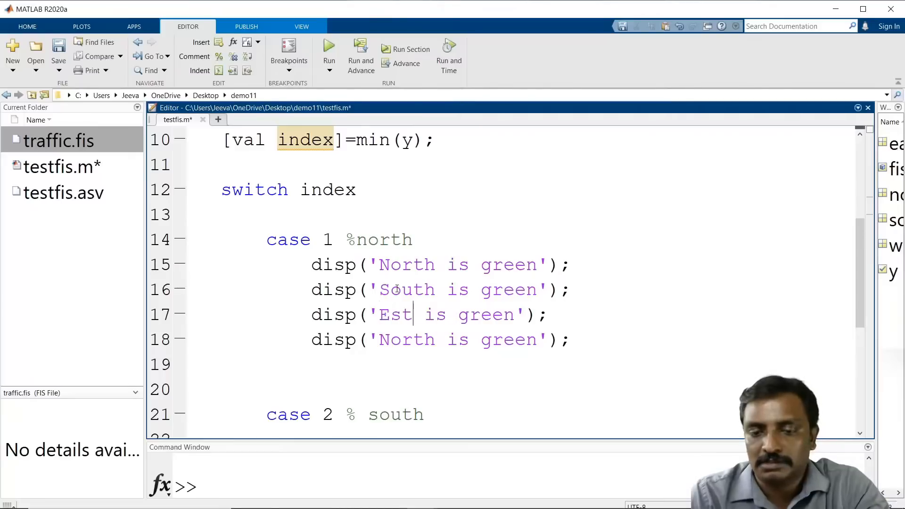
pyautogui.press('BackSpace')
pyautogui.press('BackSpace')
pyautogui.write('ast')
pyautogui.press('Down')
pyautogui.press('Down')
pyautogui.press('Down')
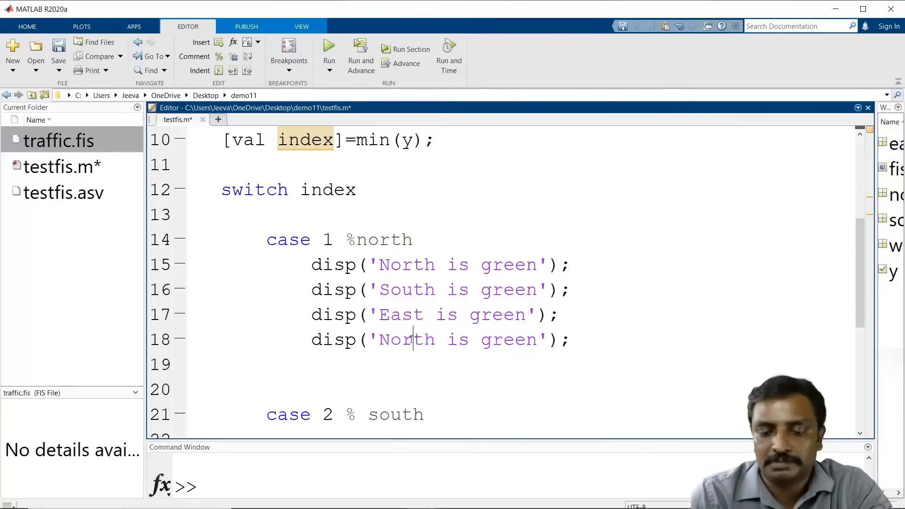
pyautogui.doubleClick(406, 340)
pyautogui.write('West')
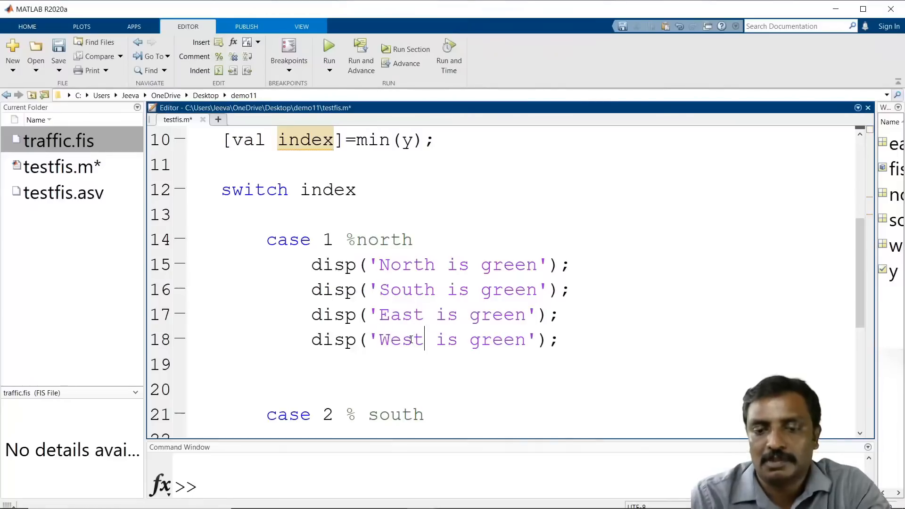
# Step: Change the South, East and West messages under case 1 from green to Red
pyautogui.scroll(-2, 408, 315)
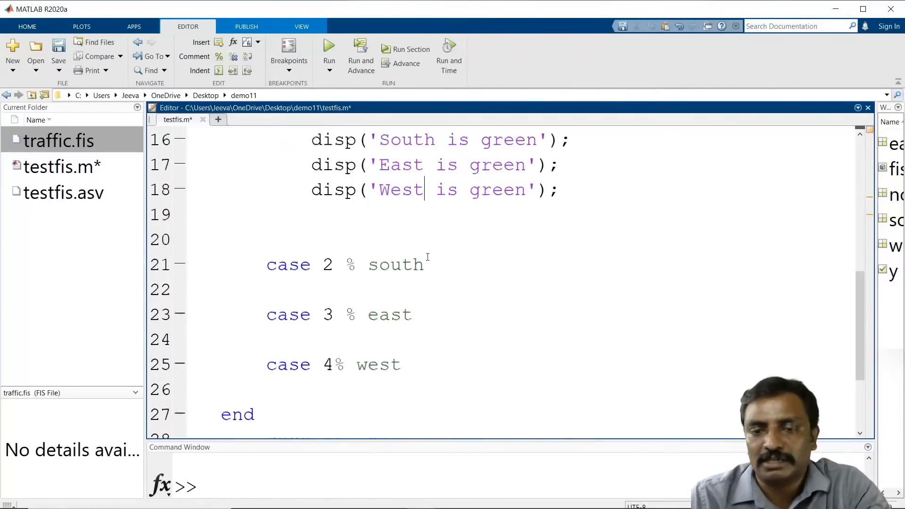
pyautogui.scroll(1, 471, 245)
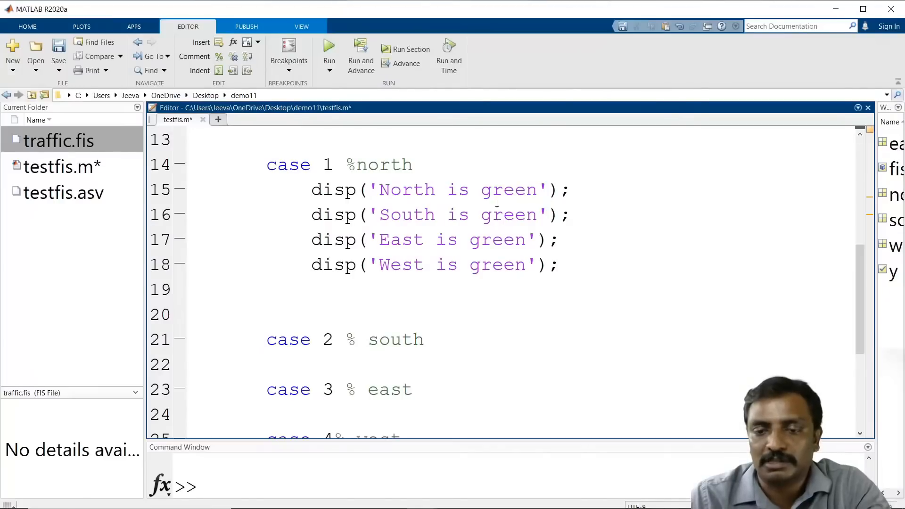
pyautogui.doubleClick(500, 209)
pyautogui.write('Red')
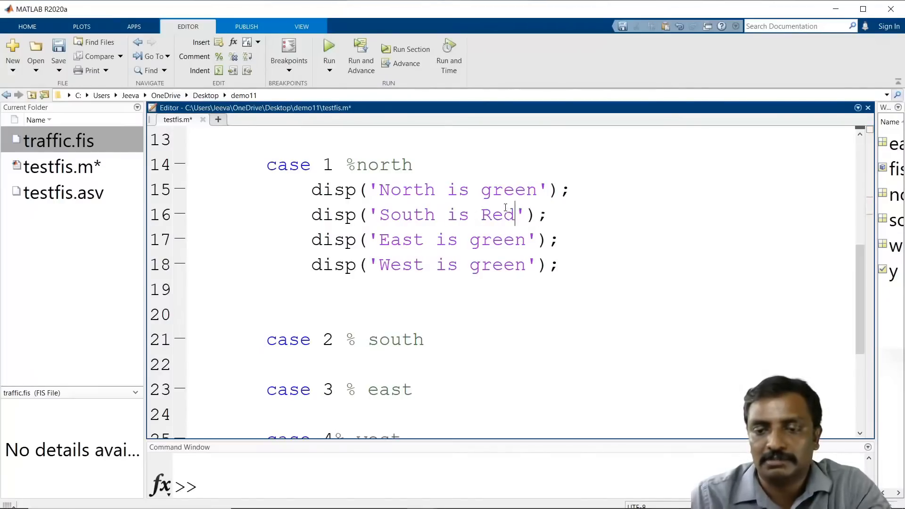
pyautogui.doubleClick(501, 239)
pyautogui.write('Red')
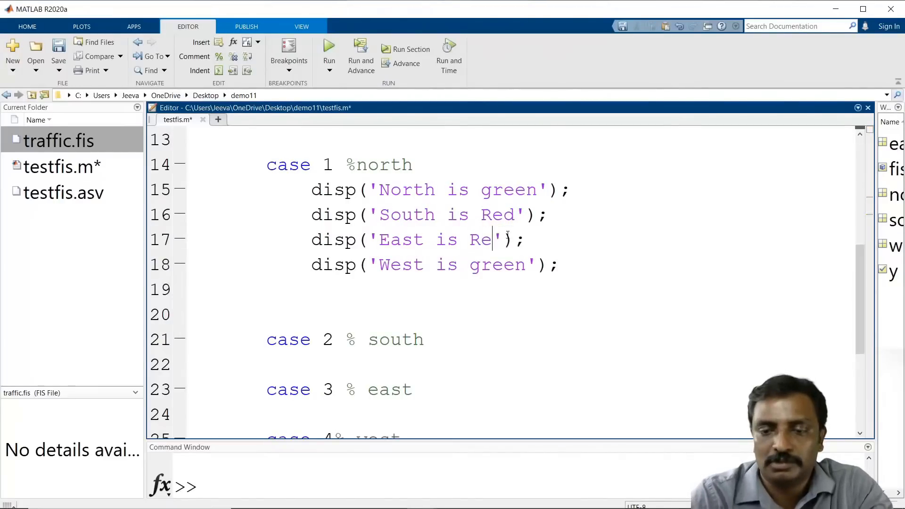
pyautogui.doubleClick(500, 265)
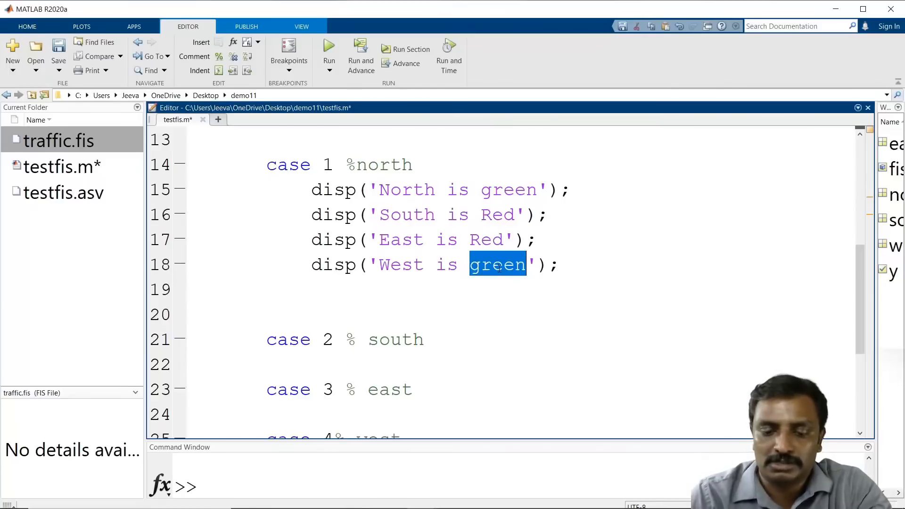
pyautogui.write('Red')
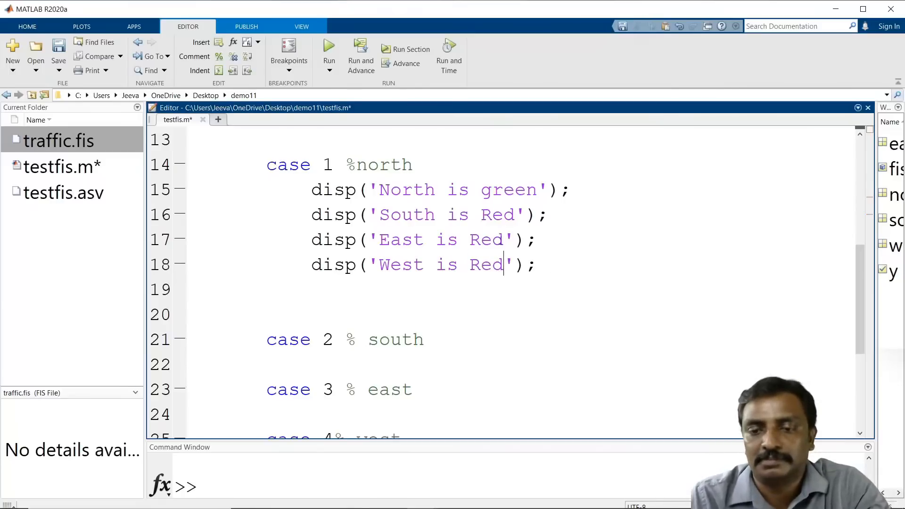
# Step: Copy the four disp lines from case 1 and paste them under case 2, case 3 and case 4
pyautogui.moveTo(563, 264); pyautogui.dragTo(298, 191)
pyautogui.hotkey('ctrl', 'c')
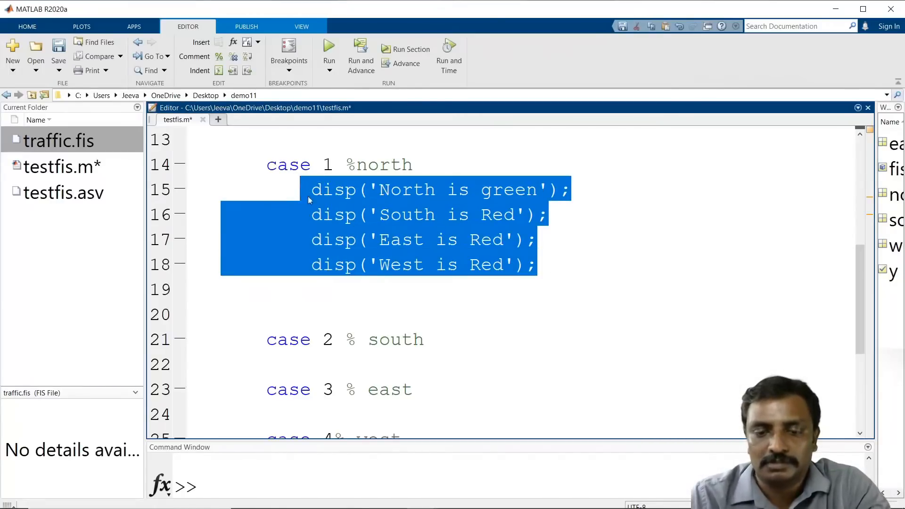
pyautogui.scroll(-2, 375, 295)
pyautogui.click(352, 209)
pyautogui.hotkey('ctrl', 'v')
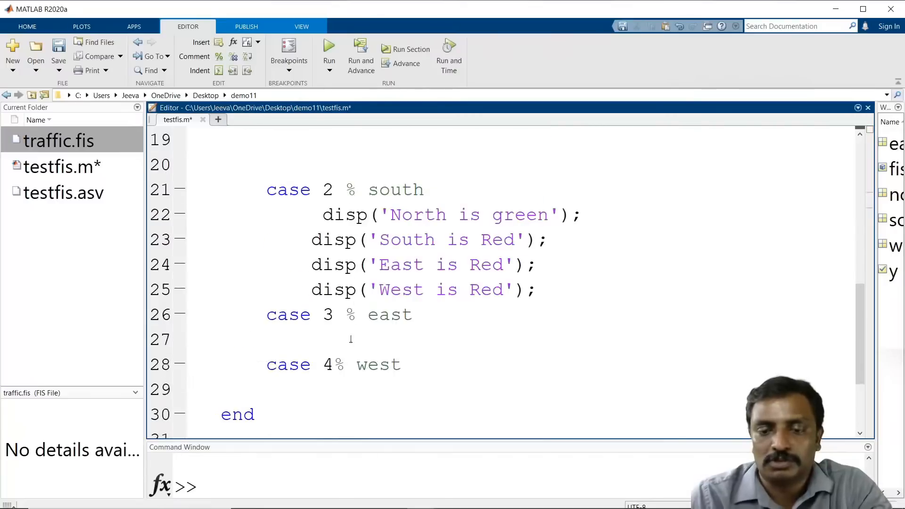
pyautogui.click(350, 340)
pyautogui.hotkey('ctrl', 'v')
pyautogui.scroll(-3, 353, 369)
pyautogui.click(336, 257)
pyautogui.hotkey('ctrl', 'v')
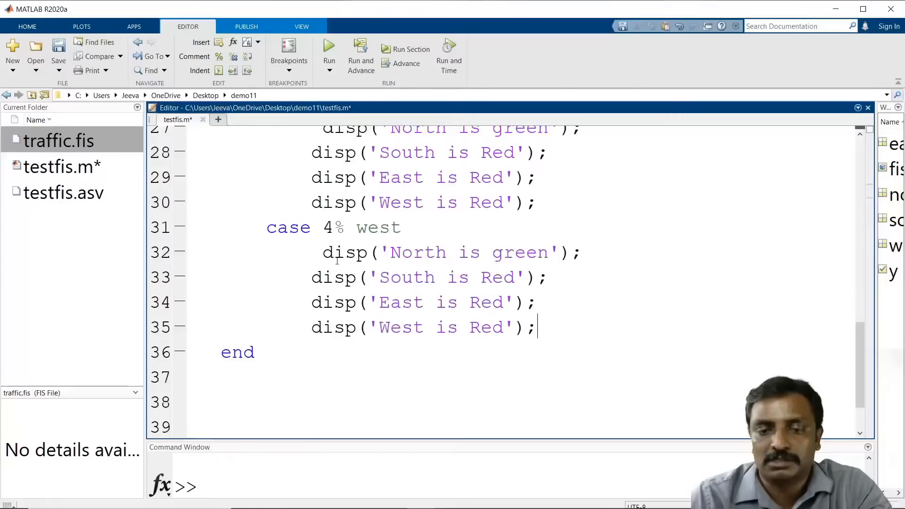
# Step: Copy the word green from the North message under case 3
pyautogui.scroll(2, 466, 263)
pyautogui.doubleClick(515, 277)
pyautogui.hotkey('ctrl', 'c')
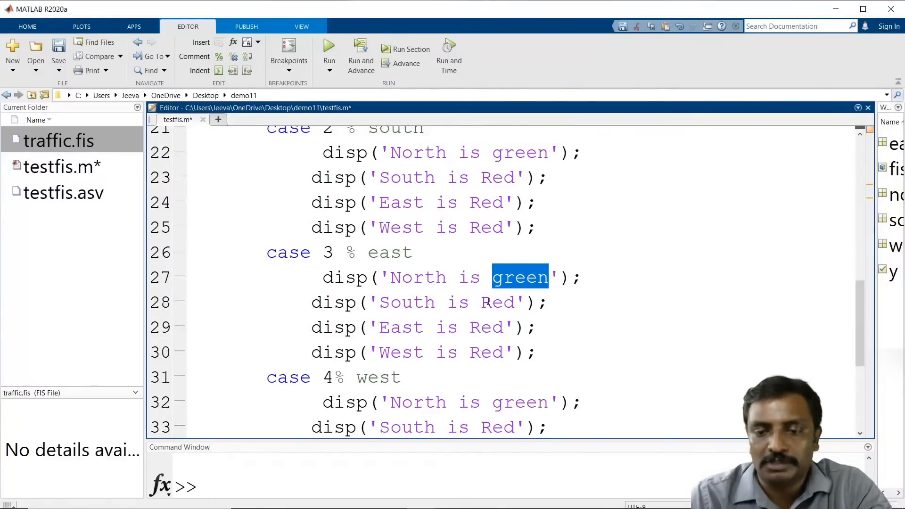
pyautogui.doubleClick(501, 303)
pyautogui.hotkey('ctrl', 'v')
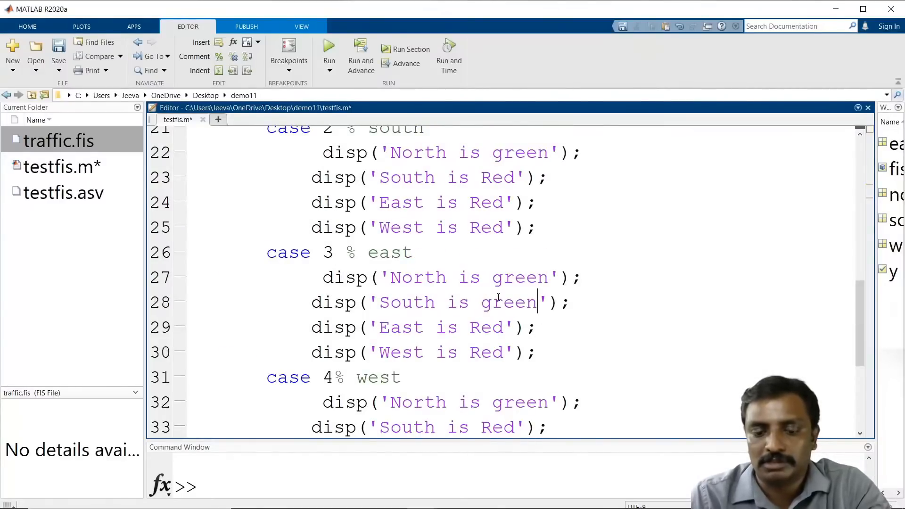
pyautogui.hotkey('ctrl', 'z')
# Step: Under case 2, set the South message to green and the North message to Red
pyautogui.scroll(2, 466, 269)
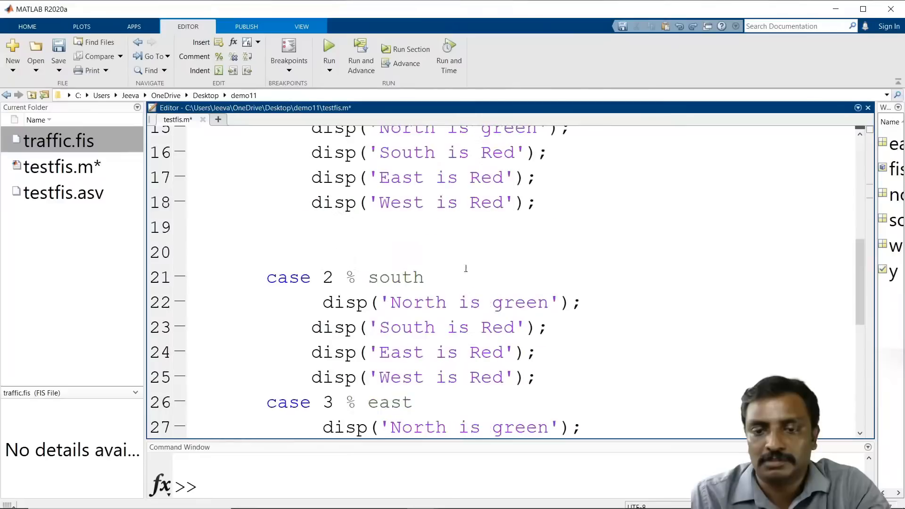
pyautogui.doubleClick(502, 326)
pyautogui.doubleClick(517, 303)
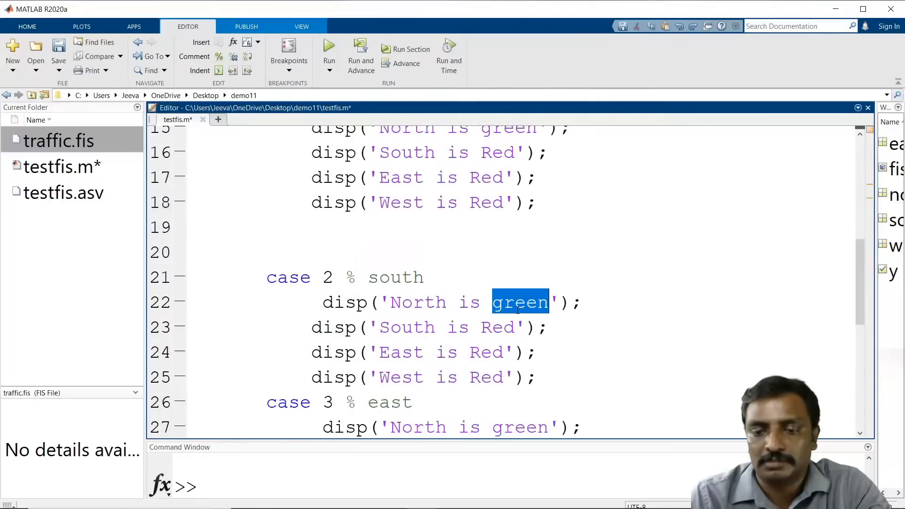
pyautogui.doubleClick(496, 326)
pyautogui.hotkey('ctrl', 'v')
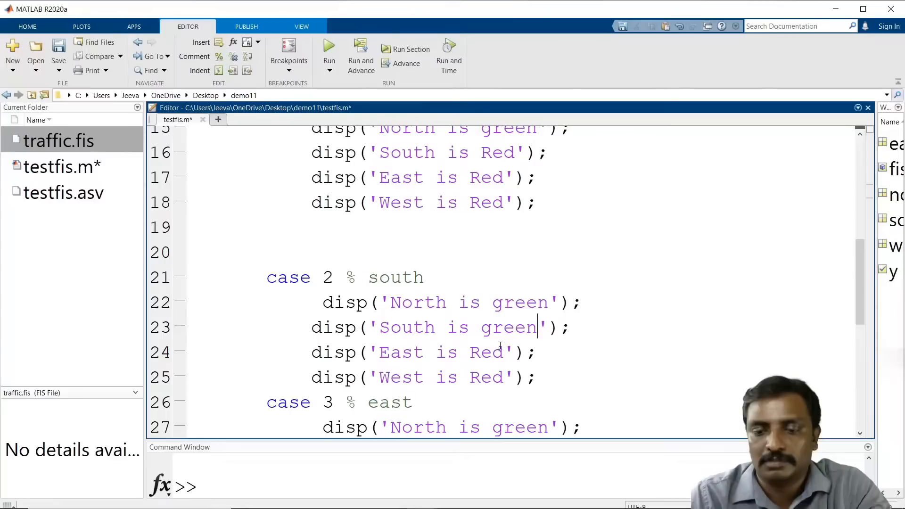
pyautogui.doubleClick(496, 351)
pyautogui.doubleClick(520, 303)
pyautogui.hotkey('ctrl', 'v')
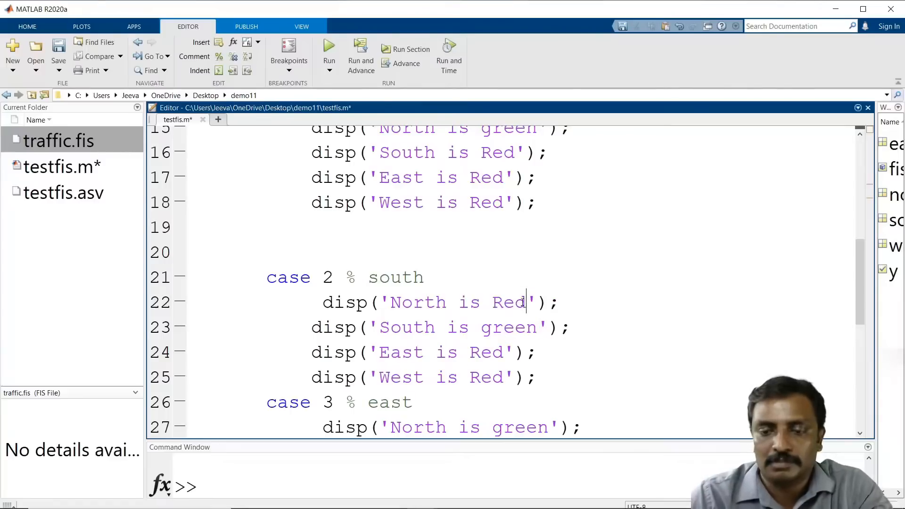
# Step: Under case 3, set the East message to green and the North message to Red
pyautogui.scroll(-3, 518, 306)
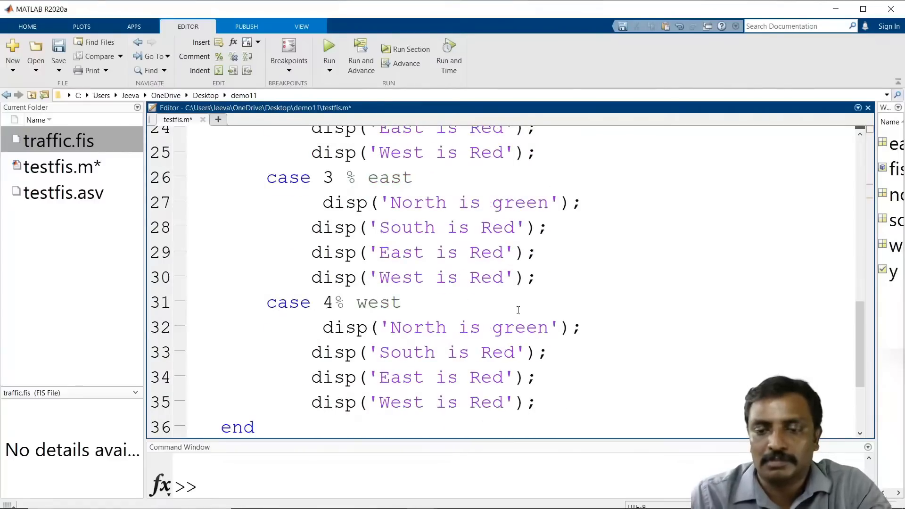
pyautogui.doubleClick(513, 202)
pyautogui.hotkey('ctrl', 'c')
pyautogui.doubleClick(493, 252)
pyautogui.hotkey('ctrl', 'v')
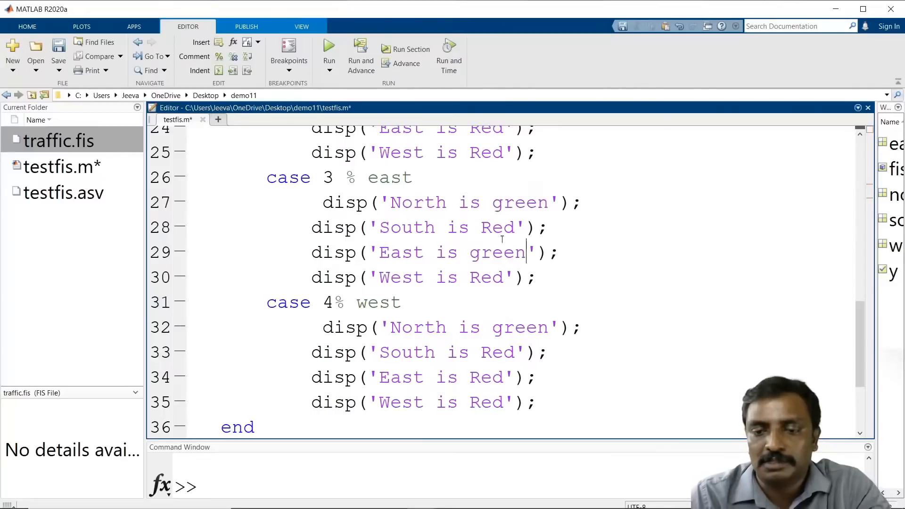
pyautogui.doubleClick(502, 228)
pyautogui.hotkey('ctrl', 'c')
pyautogui.doubleClick(518, 203)
pyautogui.hotkey('ctrl', 'v')
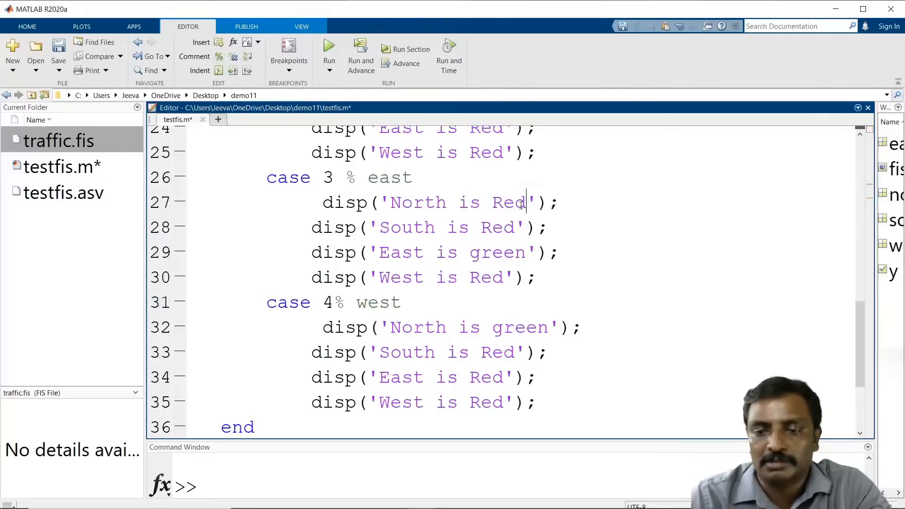
# Step: Under case 4, set the West message to green and the North message to Red, then save the script
pyautogui.doubleClick(505, 326)
pyautogui.hotkey('ctrl', 'c')
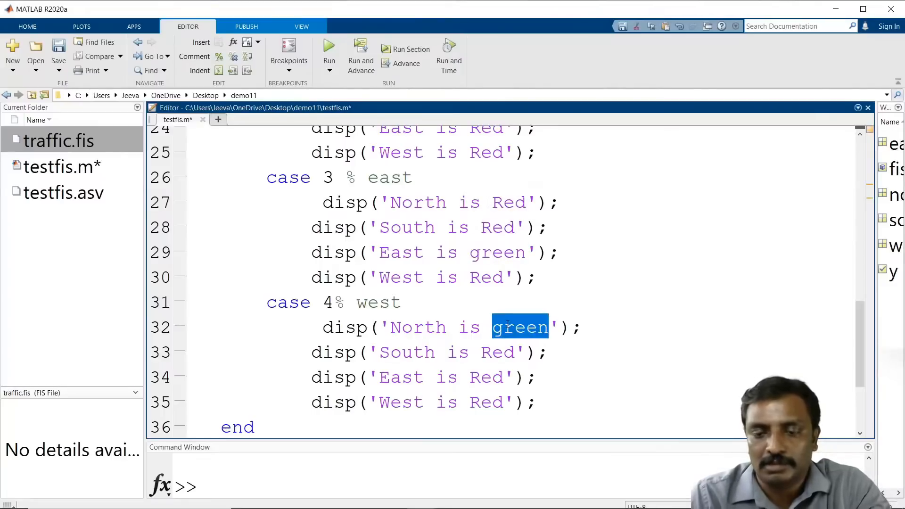
pyautogui.click(493, 402)
pyautogui.doubleClick(496, 402)
pyautogui.hotkey('ctrl', 'v')
pyautogui.click(493, 376)
pyautogui.doubleClick(493, 376)
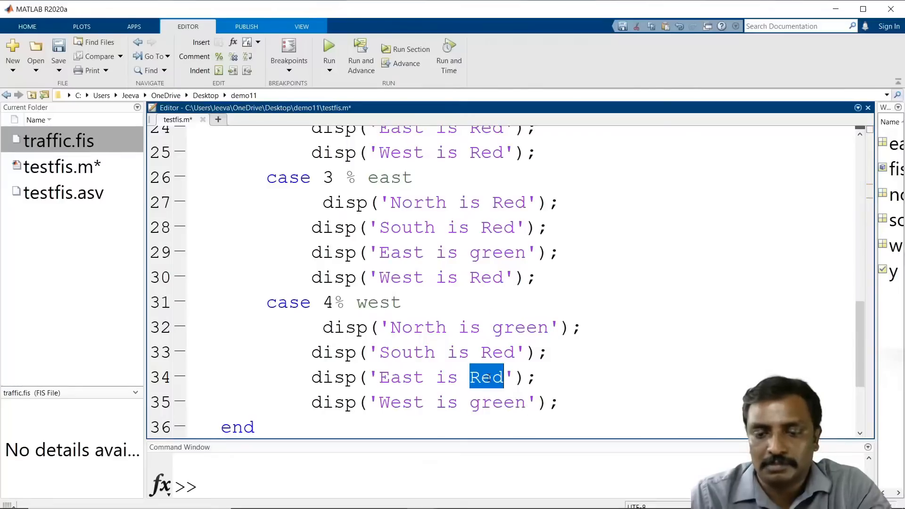
pyautogui.click(516, 327)
pyautogui.doubleClick(518, 326)
pyautogui.hotkey('ctrl', 'v')
pyautogui.hotkey('ctrl', 's')
# Step: Re-indent the four disp lines under case 2 to align with the other cases
pyautogui.scroll(-1, 523, 282)
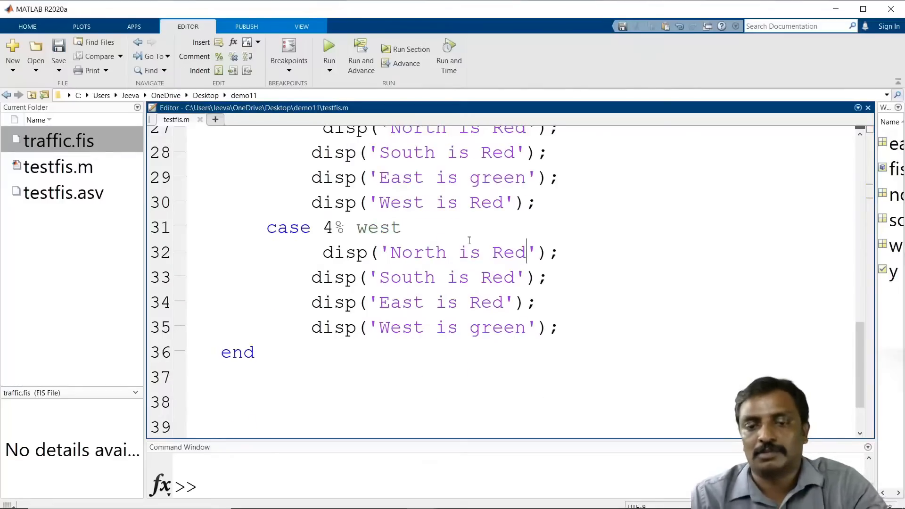
pyautogui.scroll(5, 523, 301)
pyautogui.scroll(-2, 521, 291)
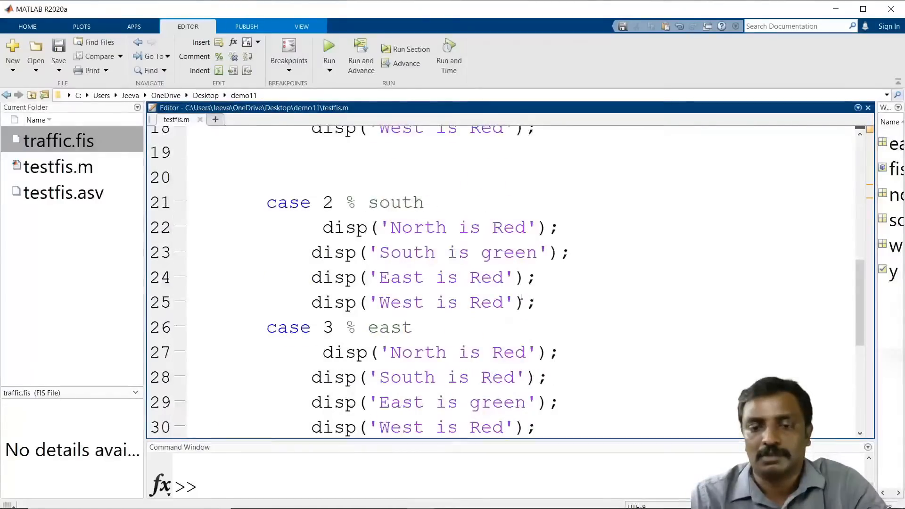
pyautogui.moveTo(553, 303); pyautogui.dragTo(277, 232)
pyautogui.hotkey('shift', 'Tab')
pyautogui.hotkey('shift', 'Tab')
pyautogui.press('Tab')
pyautogui.press('Tab')
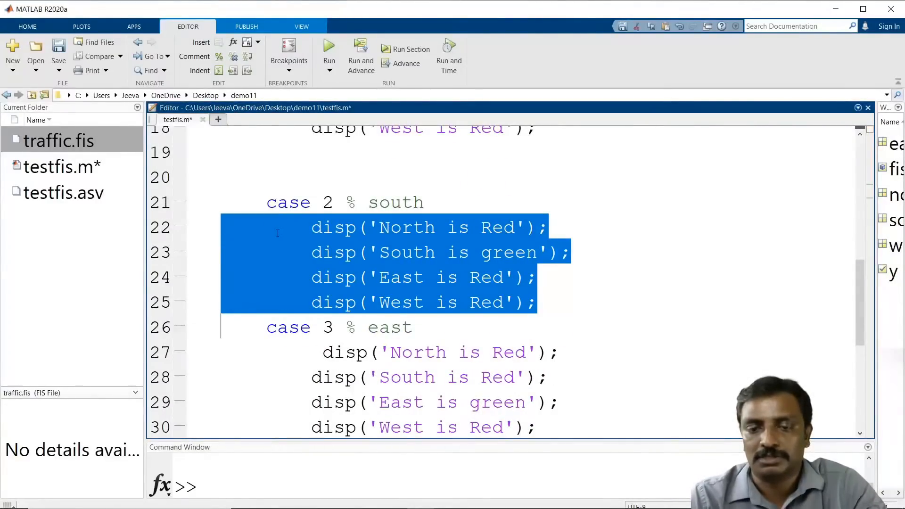
# Step: Remove the extra leading space before the North disp lines under case 3 and case 4
pyautogui.scroll(-2, 277, 232)
pyautogui.click(311, 202)
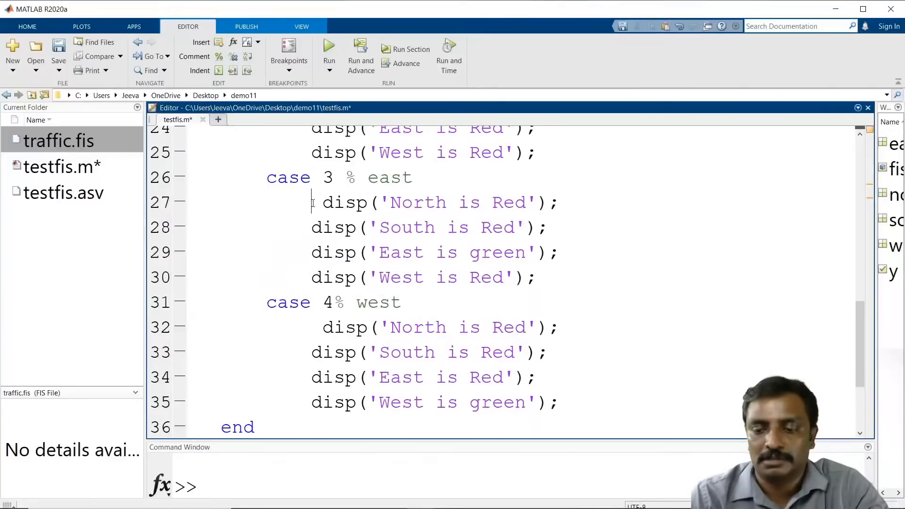
pyautogui.press('Delete')
pyautogui.press('Down')
pyautogui.press('Down')
pyautogui.press('Down')
pyautogui.press('Down')
pyautogui.press('Delete')
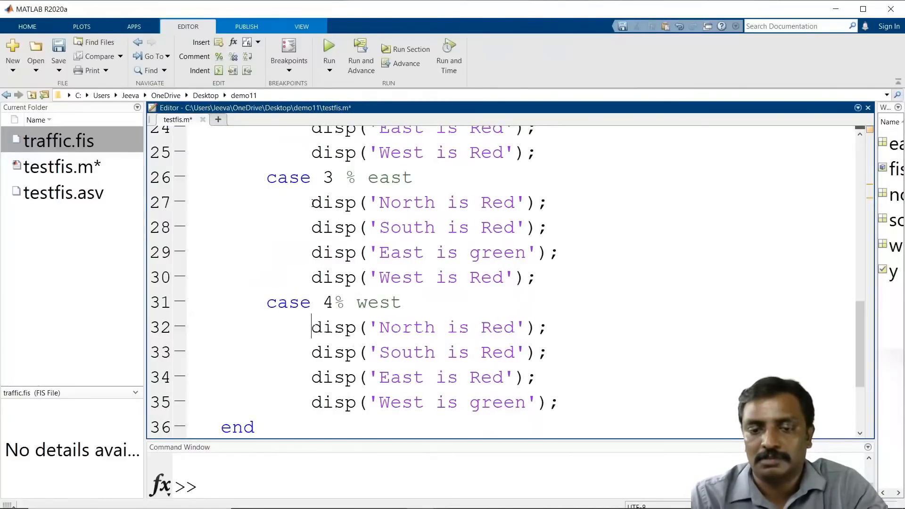
# Step: Delete the blank line before case 2 and the blank line after switch index
pyautogui.scroll(4, 313, 203)
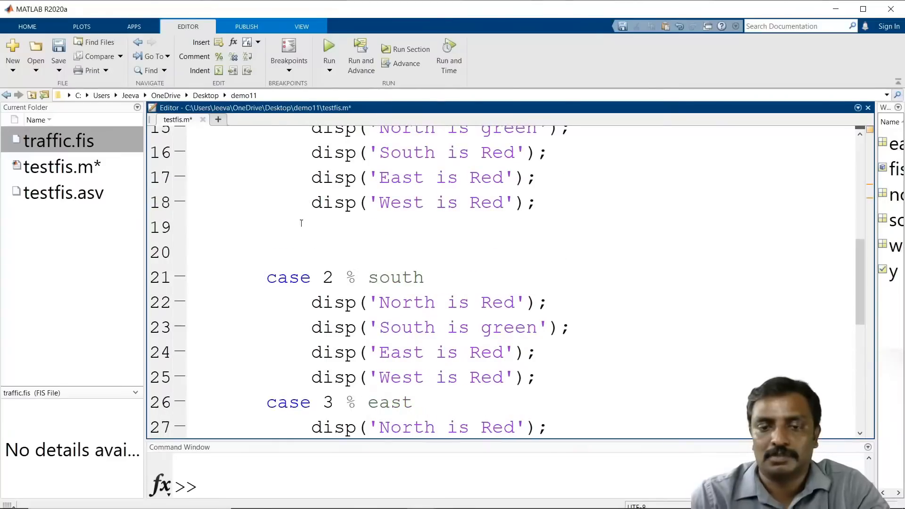
pyautogui.hotkey('shift', 'Down')
pyautogui.press('Delete')
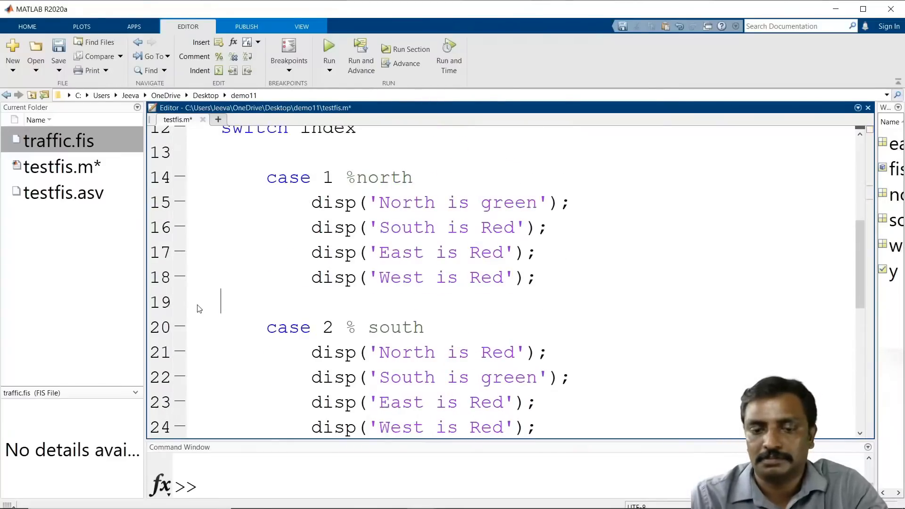
pyautogui.scroll(1, 199, 308)
pyautogui.click(208, 228)
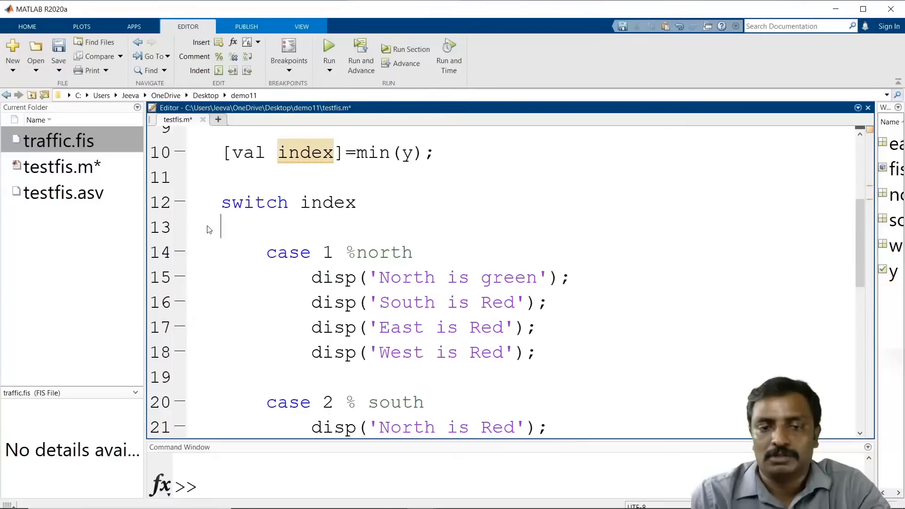
pyautogui.hotkey('shift', 'Down')
pyautogui.press('Delete')
# Step: Save the testfis.m script
pyautogui.scroll(-5, 212, 233)
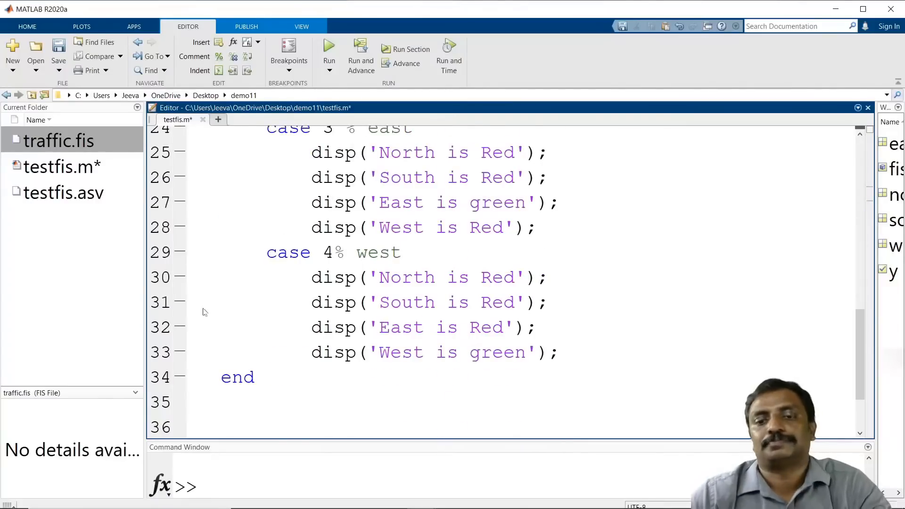
pyautogui.scroll(8, 206, 311)
pyautogui.hotkey('ctrl', 's')
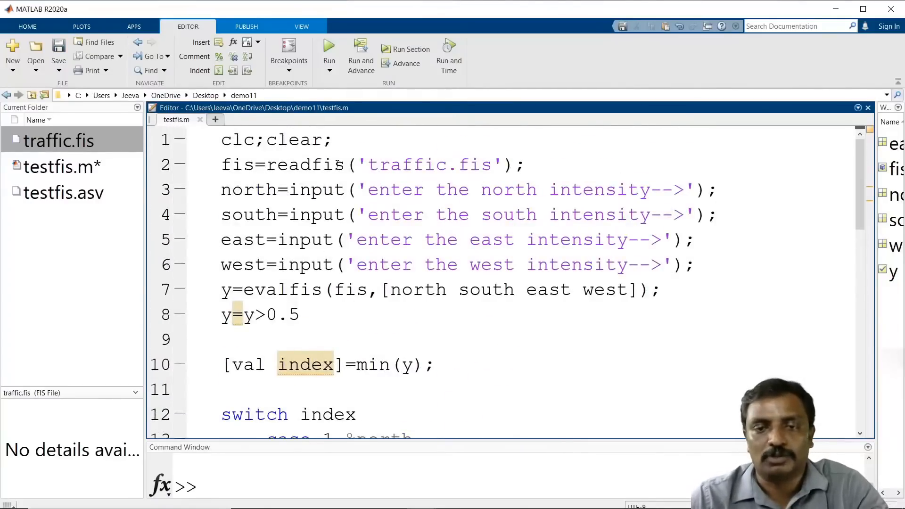
# Step: Run the testfis script, entering north intensity 1 and south, east and west intensities 0
pyautogui.click(328, 51)
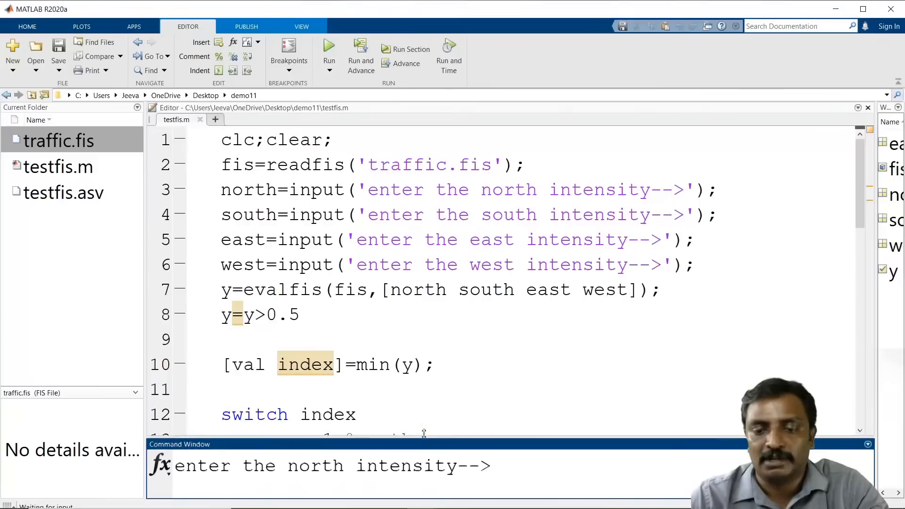
pyautogui.moveTo(422, 444); pyautogui.dragTo(424, 287)
pyautogui.write('1')
pyautogui.press('Return')
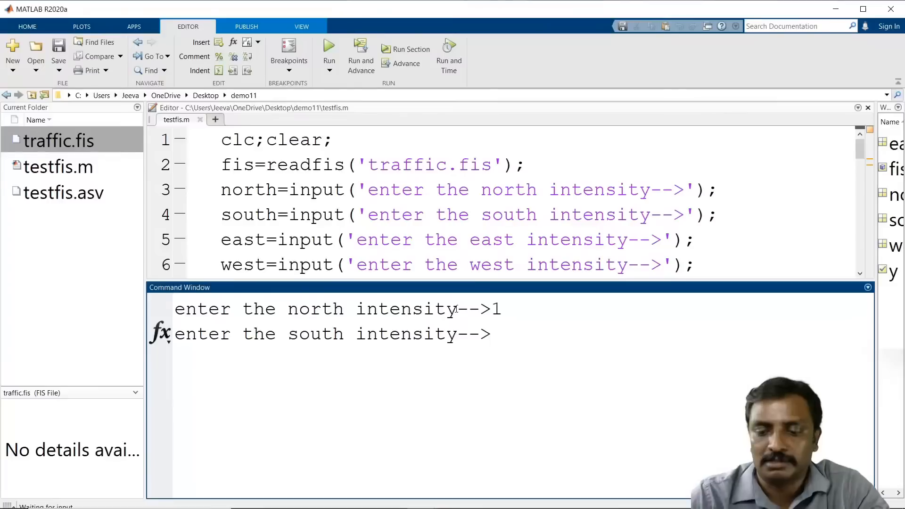
pyautogui.write('0')
pyautogui.press('Return')
pyautogui.write('0')
pyautogui.press('Return')
pyautogui.write('0')
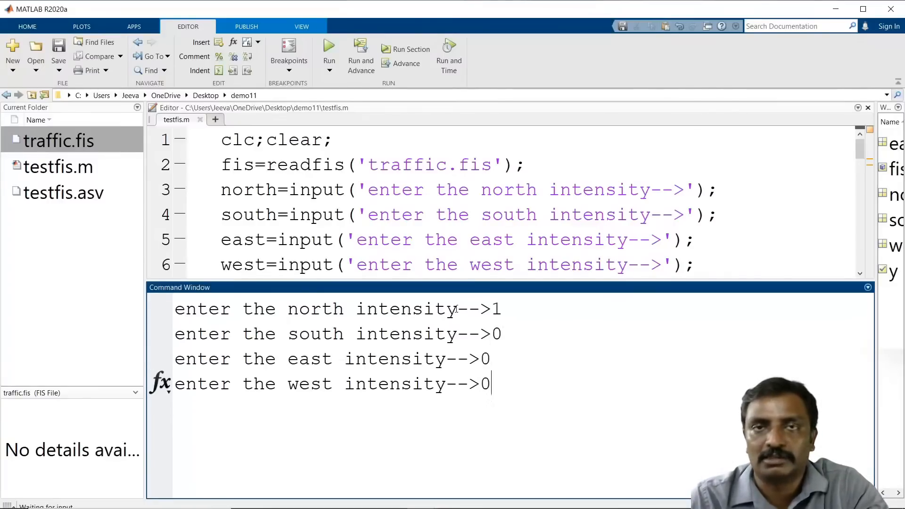
pyautogui.press('Return')
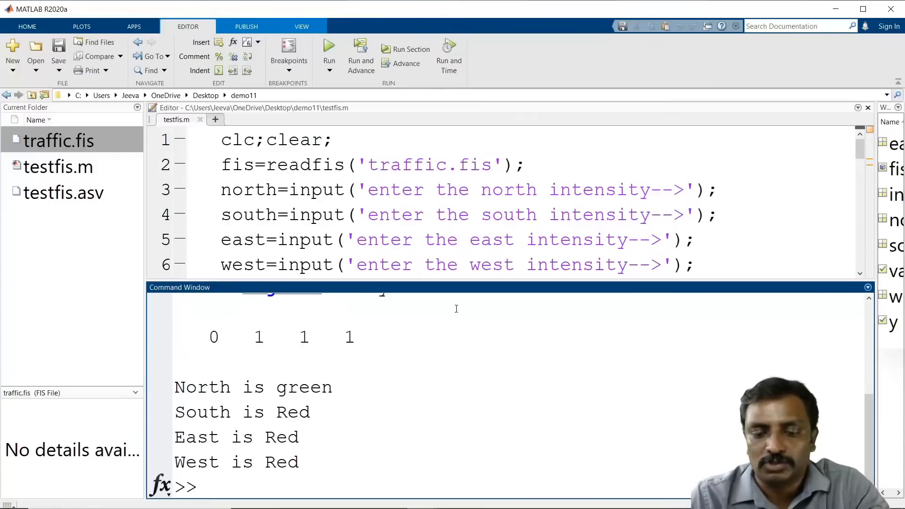
# Step: Run testfis again with east intensity 1 and north, south and west intensities 0
pyautogui.write('testfis')
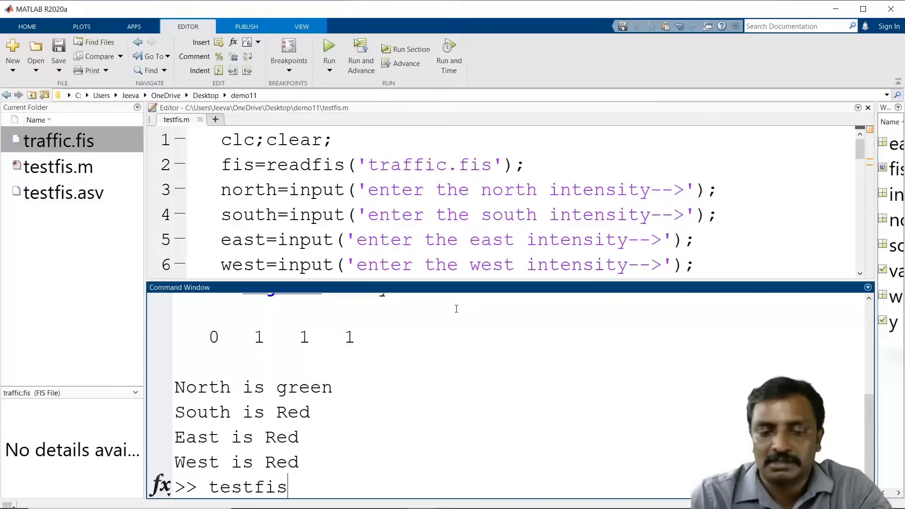
pyautogui.press('Return')
pyautogui.write('0')
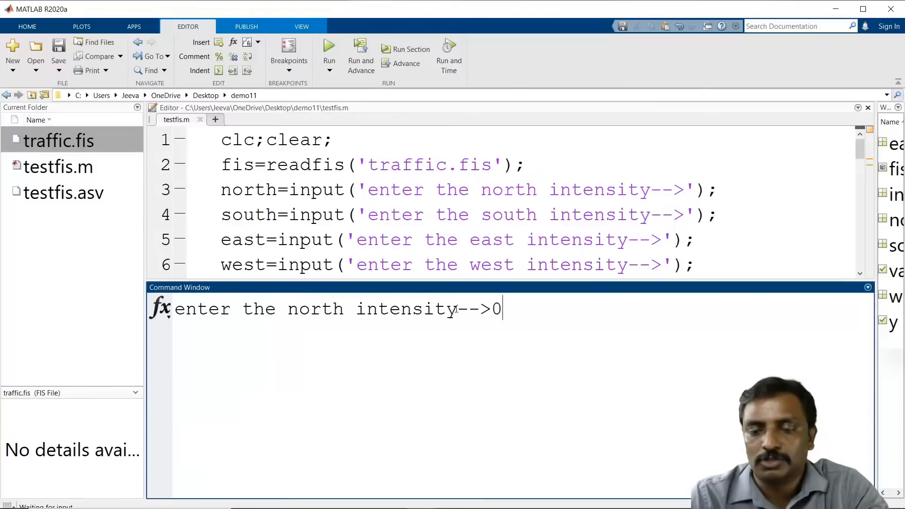
pyautogui.press('Return')
pyautogui.write('0')
pyautogui.press('Return')
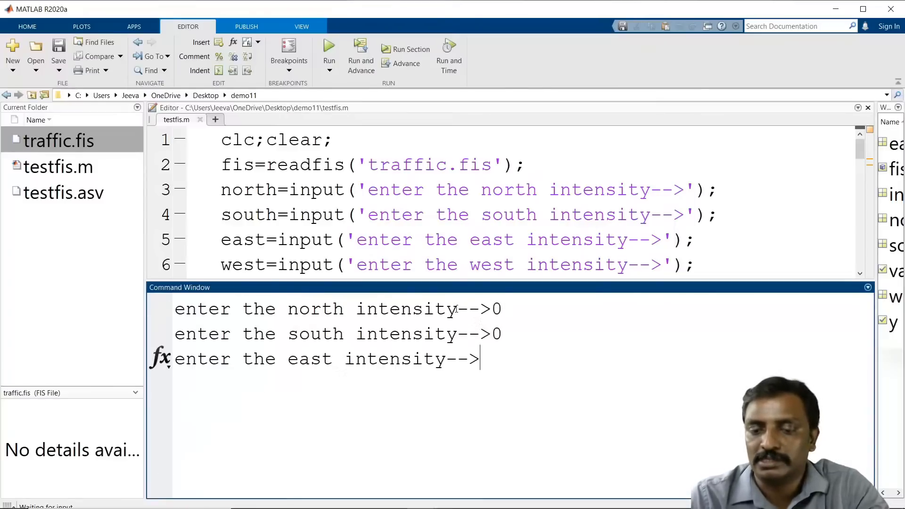
pyautogui.write('1')
pyautogui.press('Return')
pyautogui.write('0')
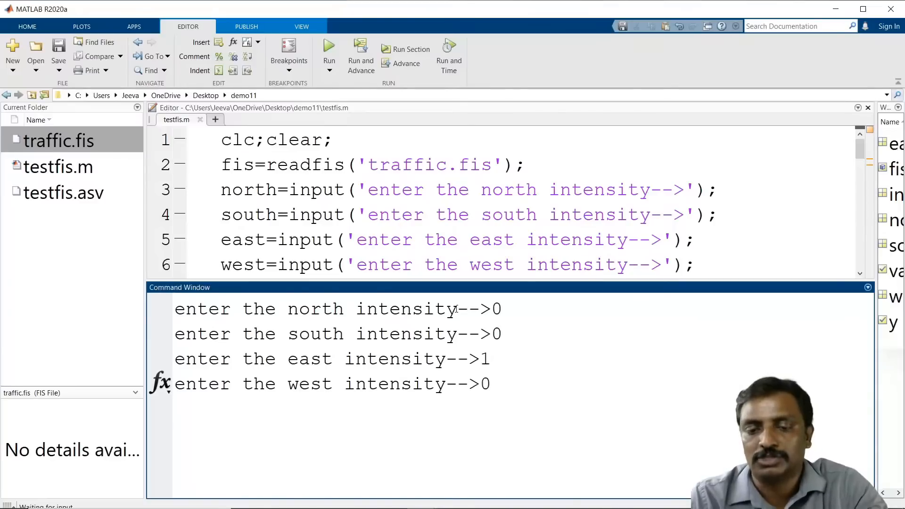
pyautogui.press('Return')
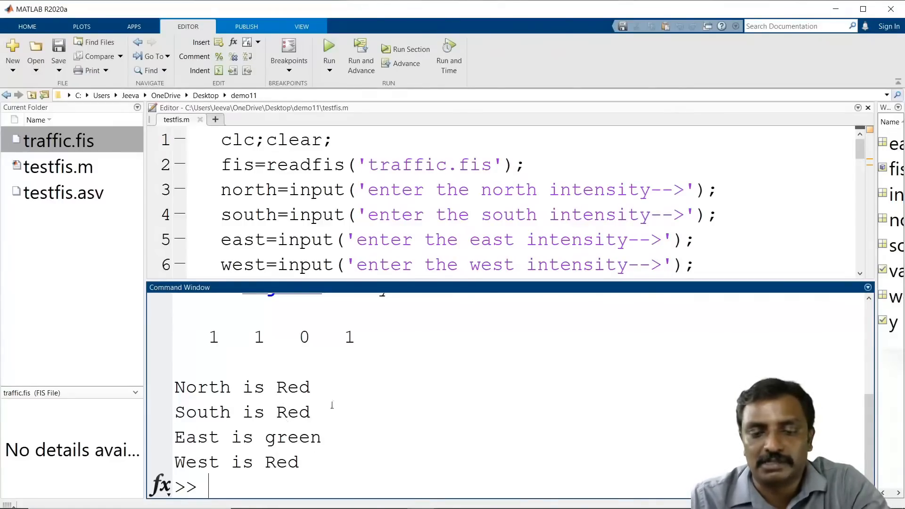
# Step: Launch the Fuzzy Logic Designer with the fuzzy command
pyautogui.scroll(2, 332, 402)
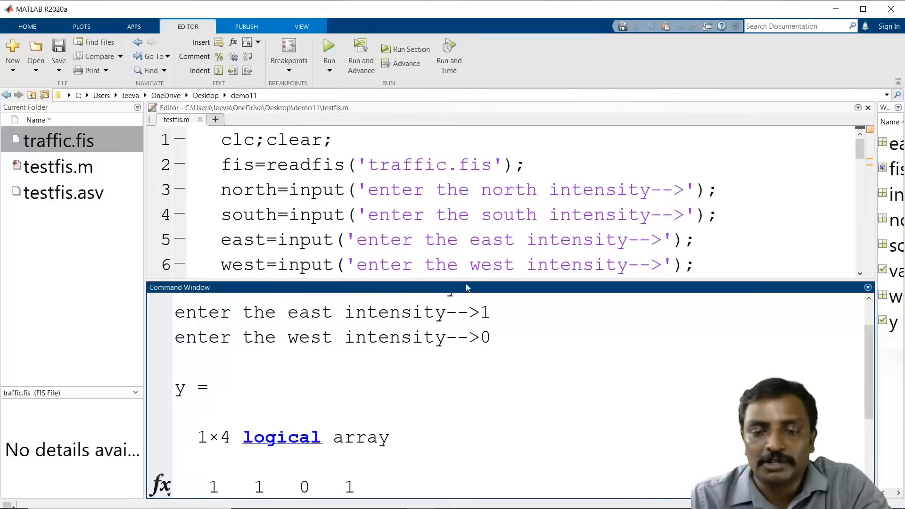
pyautogui.moveTo(466, 280); pyautogui.dragTo(464, 490)
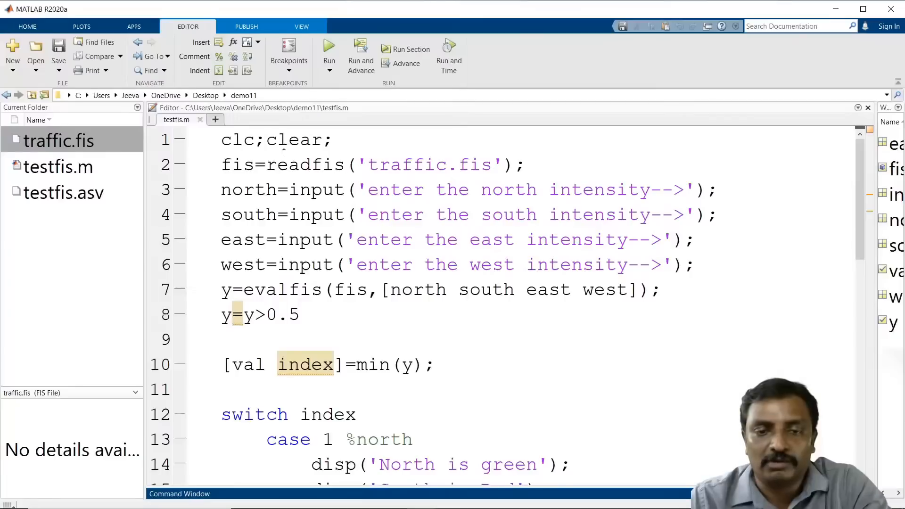
pyautogui.click(301, 165)
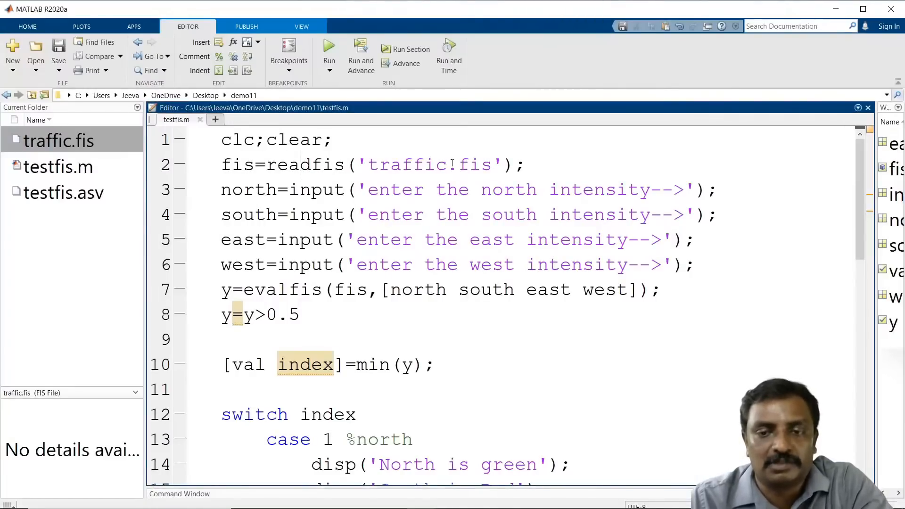
pyautogui.moveTo(495, 162); pyautogui.dragTo(372, 162)
pyautogui.scroll(-8, 373, 212)
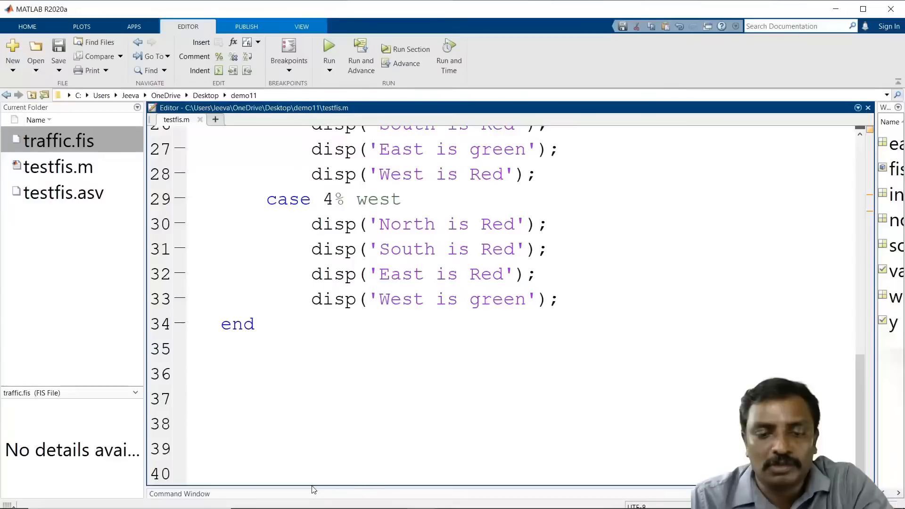
pyautogui.moveTo(314, 486); pyautogui.dragTo(315, 318)
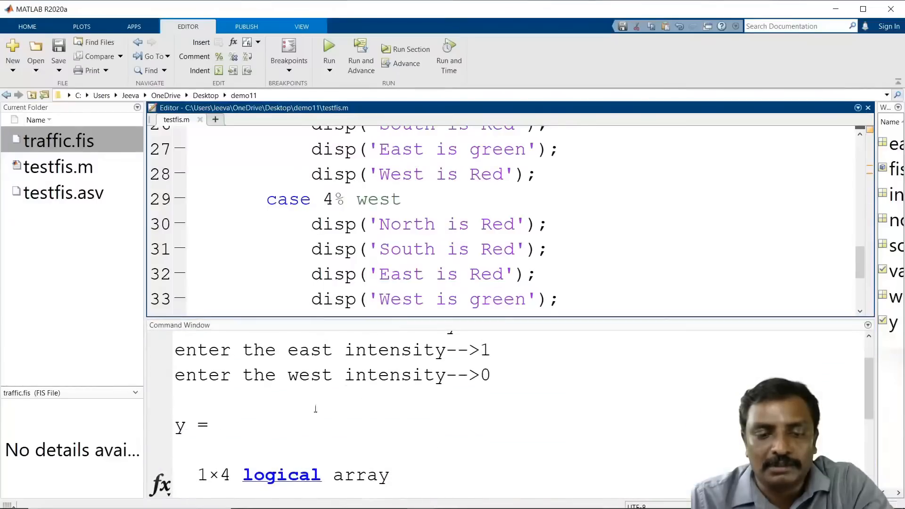
pyautogui.click(340, 433)
pyautogui.press('Return')
pyautogui.write('fuzzy')
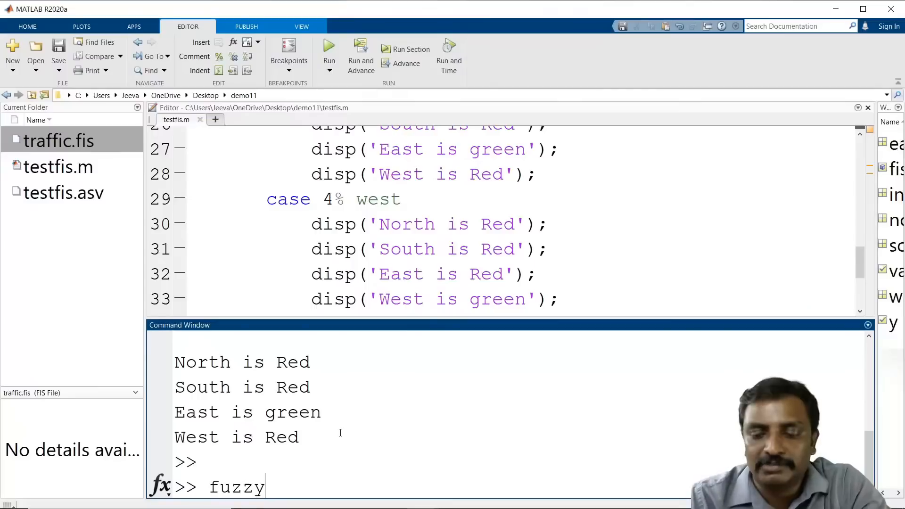
pyautogui.press('Return')
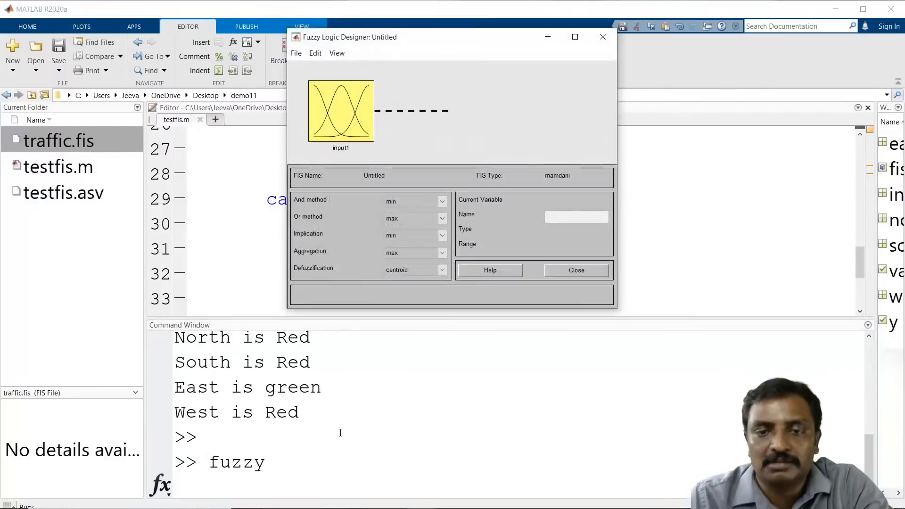
# Step: Import traffic.fis from file into the Fuzzy Logic Designer and maximize its window
pyautogui.click(295, 53)
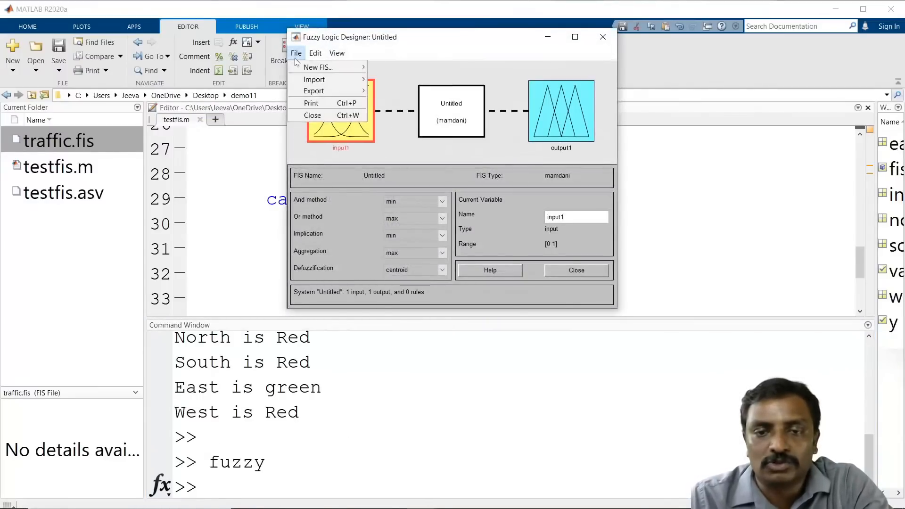
pyautogui.moveTo(314, 81)
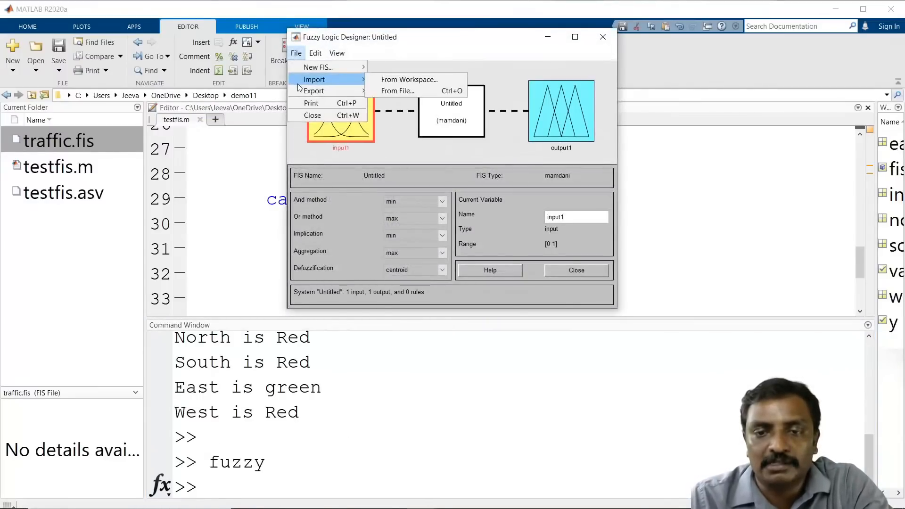
pyautogui.click(390, 91)
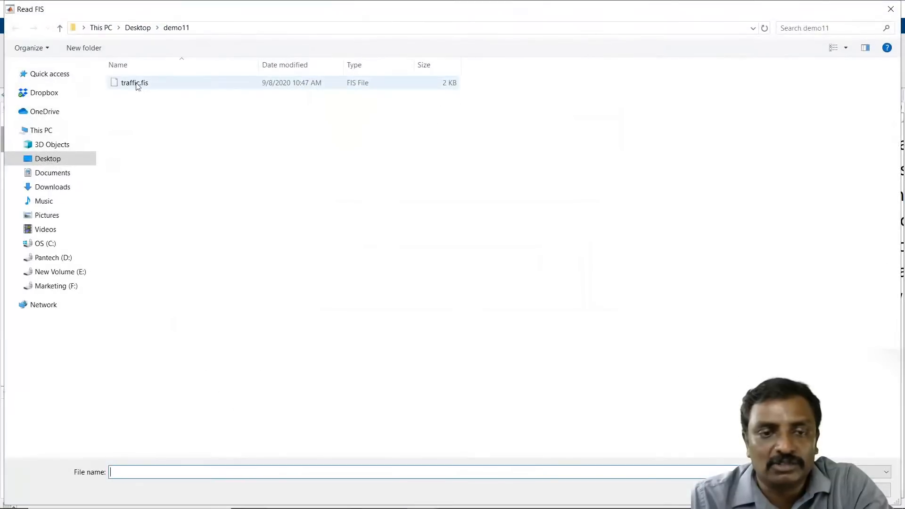
pyautogui.doubleClick(137, 83)
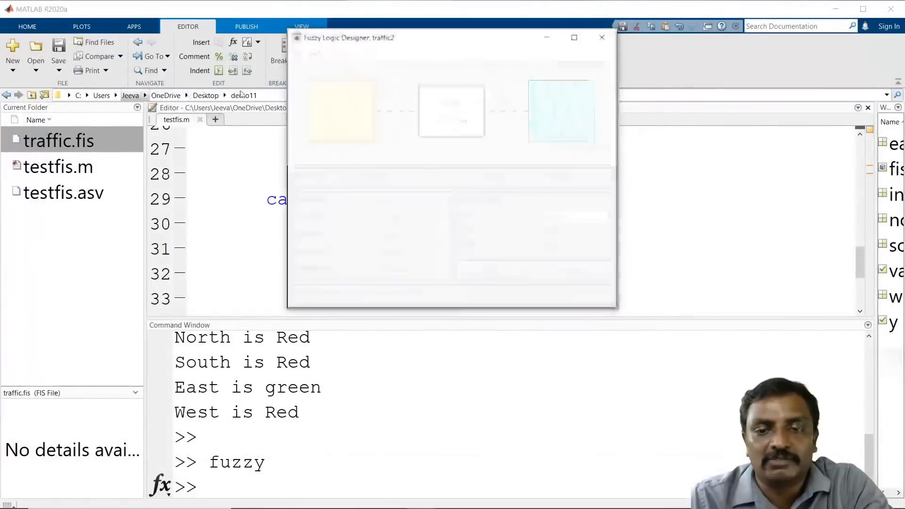
pyautogui.moveTo(465, 41); pyautogui.dragTo(407, 53)
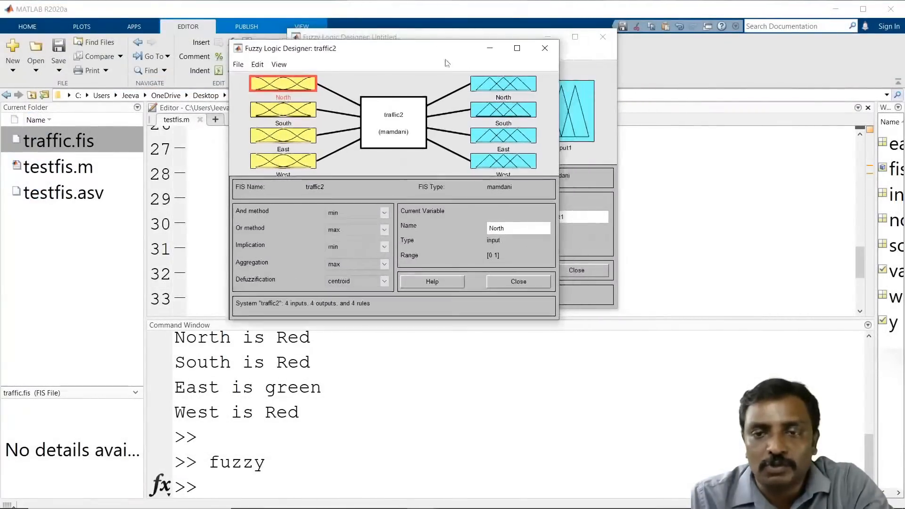
pyautogui.click(516, 49)
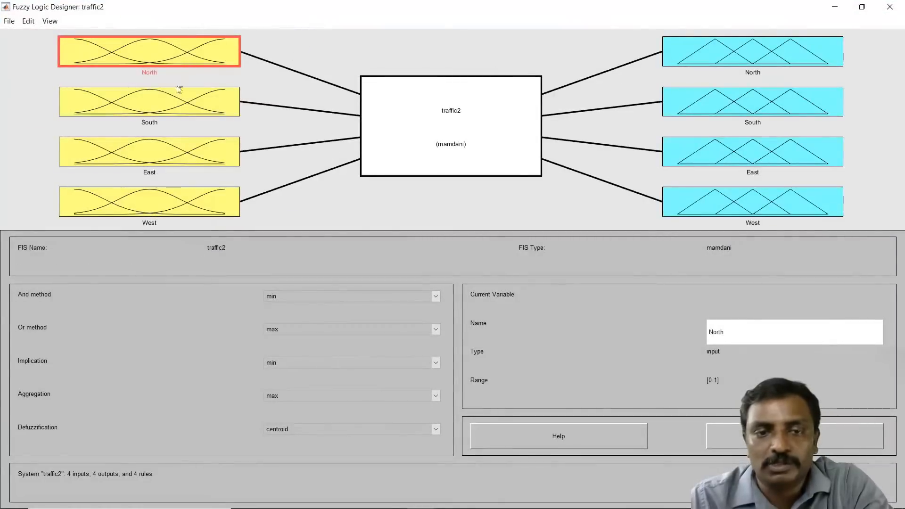
# Step: Open the Rule Editor to review the system's rules, then close it
pyautogui.click(28, 21)
pyautogui.click(41, 80)
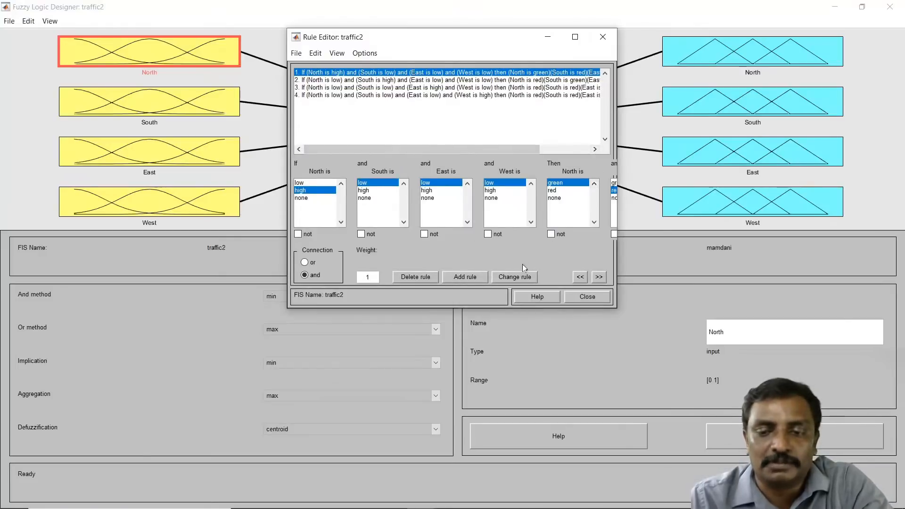
pyautogui.click(584, 297)
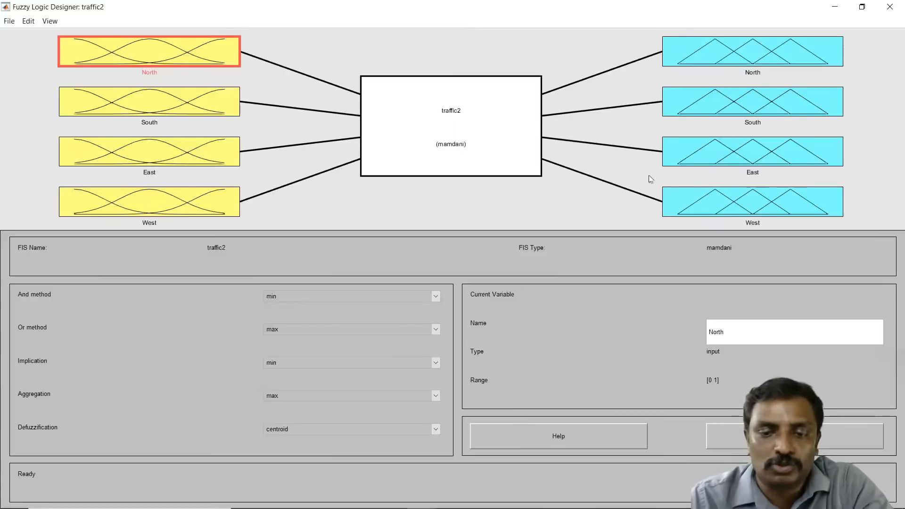
# Step: Export the fuzzy system to a file named traffic2.fis in the demo11 folder
pyautogui.click(14, 21)
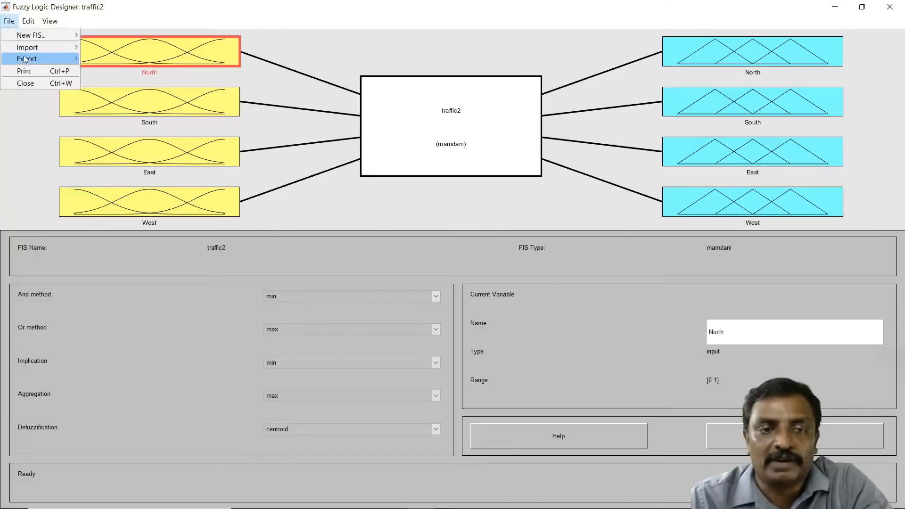
pyautogui.moveTo(29, 59)
pyautogui.click(107, 70)
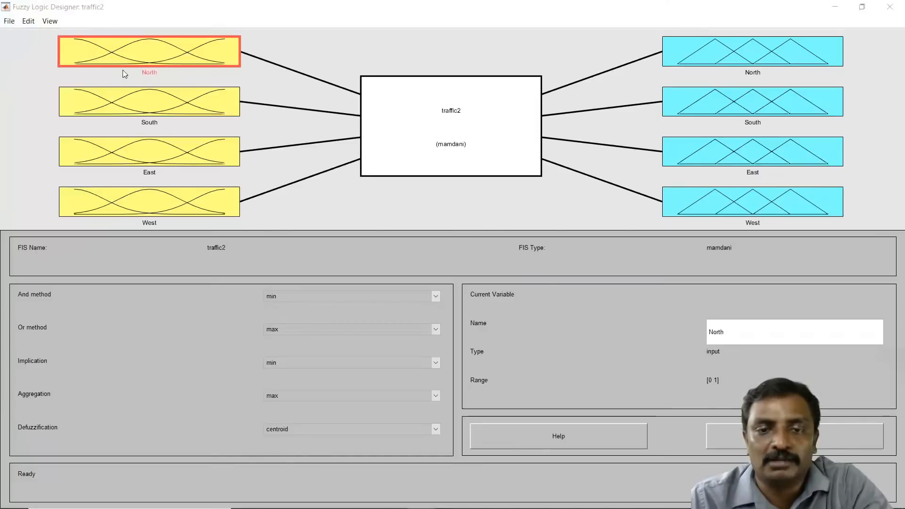
pyautogui.click(100, 446)
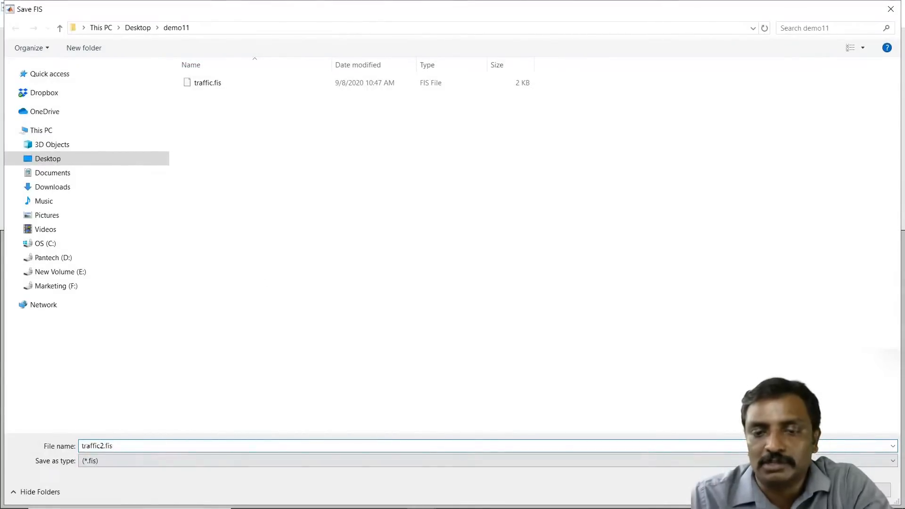
pyautogui.press('Return')
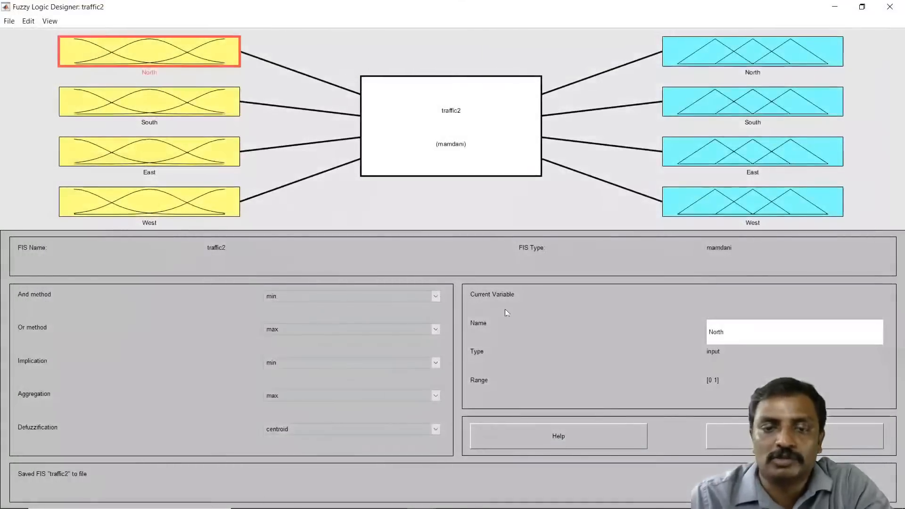
# Step: Minimize the traffic2 designer and close the untitled designer without saving its changes
pyautogui.click(833, 12)
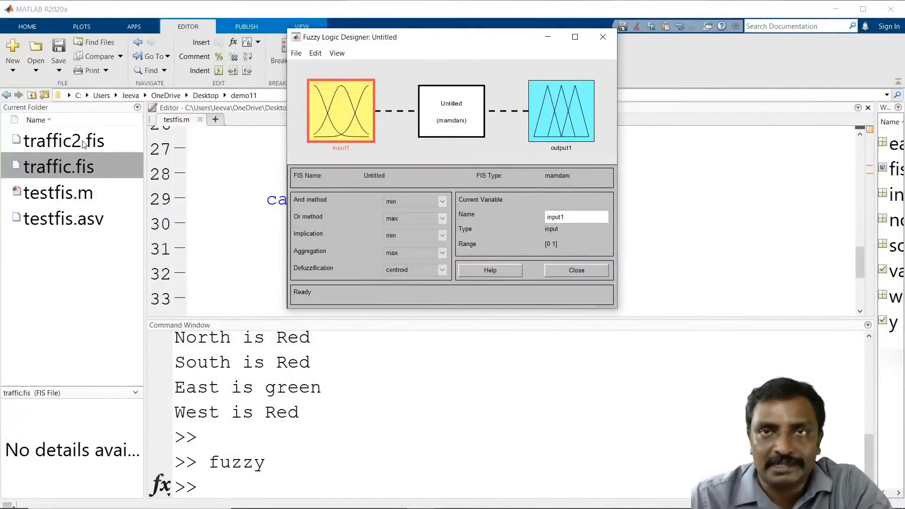
pyautogui.click(593, 36)
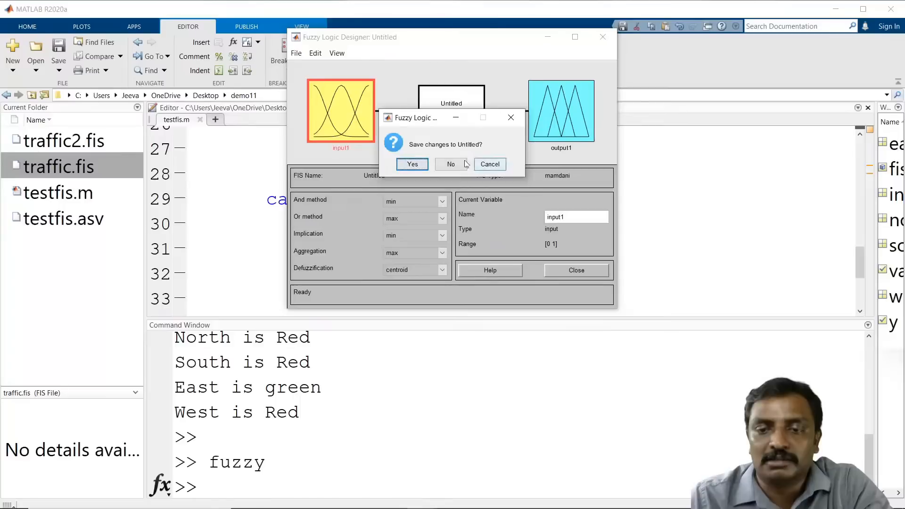
pyautogui.click(450, 164)
# Step: Examine the readfis call and the input prompt lines in the testfis script
pyautogui.scroll(9, 525, 192)
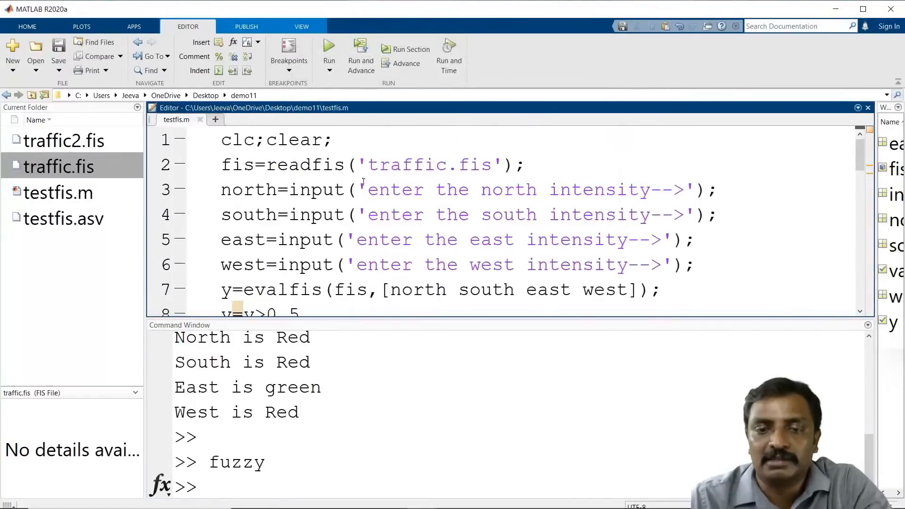
pyautogui.moveTo(493, 165); pyautogui.dragTo(425, 165)
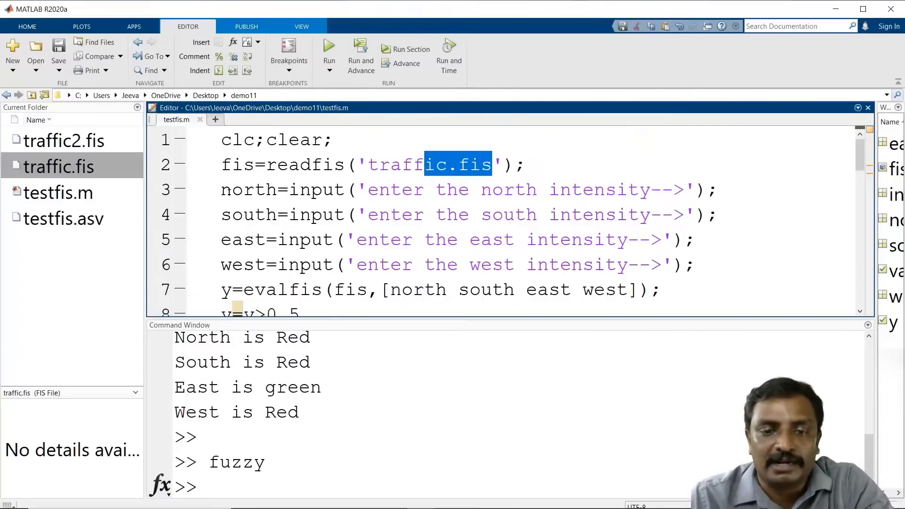
pyautogui.moveTo(232, 189); pyautogui.dragTo(305, 248)
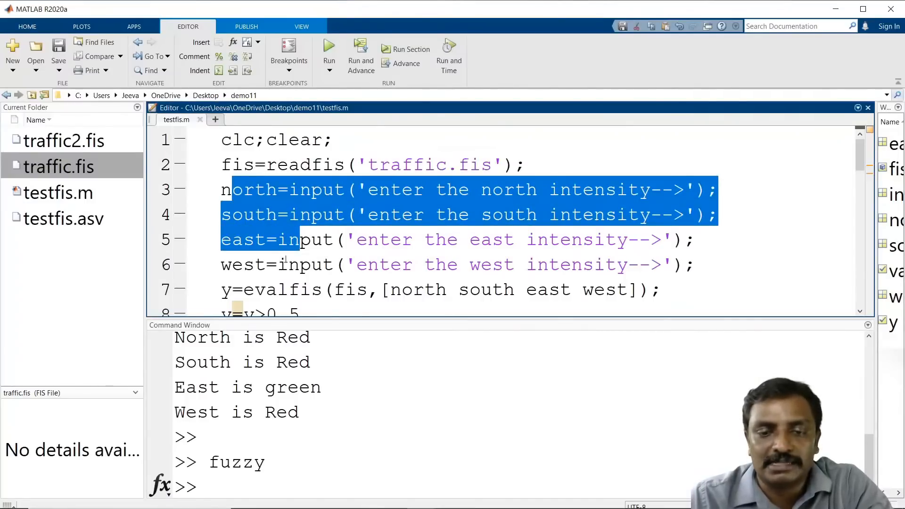
pyautogui.click(246, 191)
pyautogui.press('Down')
pyautogui.press('Down')
pyautogui.press('Down')
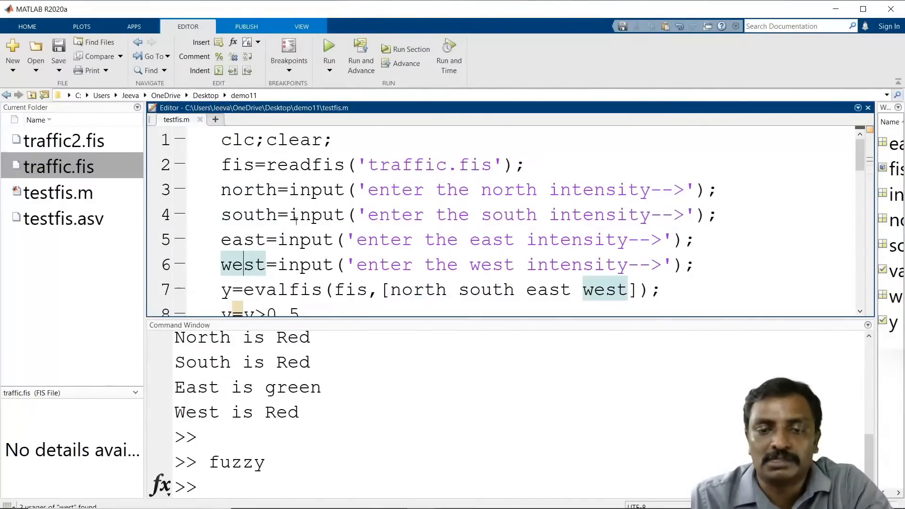
pyautogui.click(298, 188)
pyautogui.moveTo(357, 190); pyautogui.dragTo(295, 186)
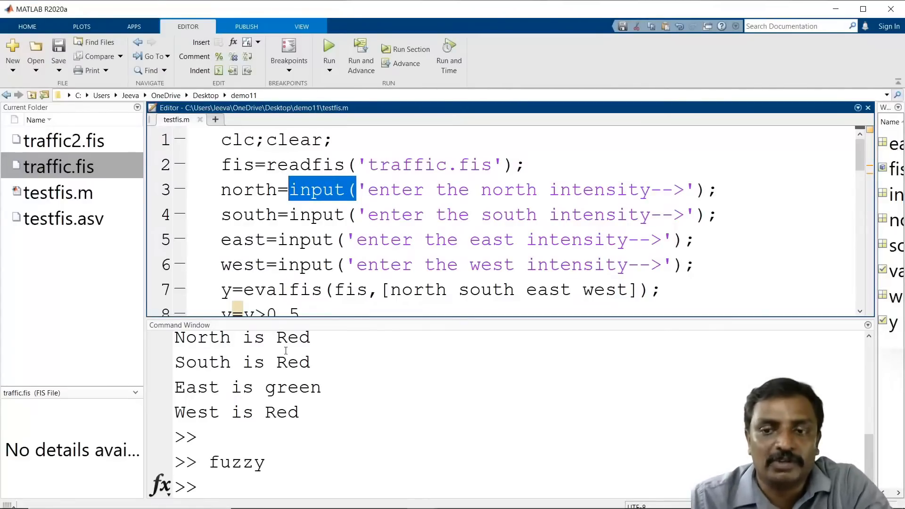
# Step: Review the input prompts, the evalfis call, the 0.5 threshold and the min index line in the testfis script
pyautogui.click(422, 190)
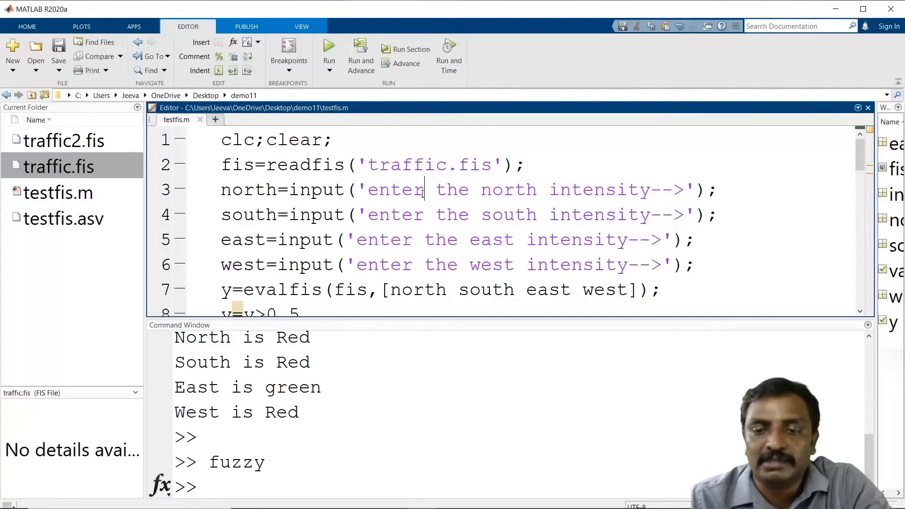
pyautogui.click(605, 189)
pyautogui.moveTo(324, 223); pyautogui.dragTo(605, 216)
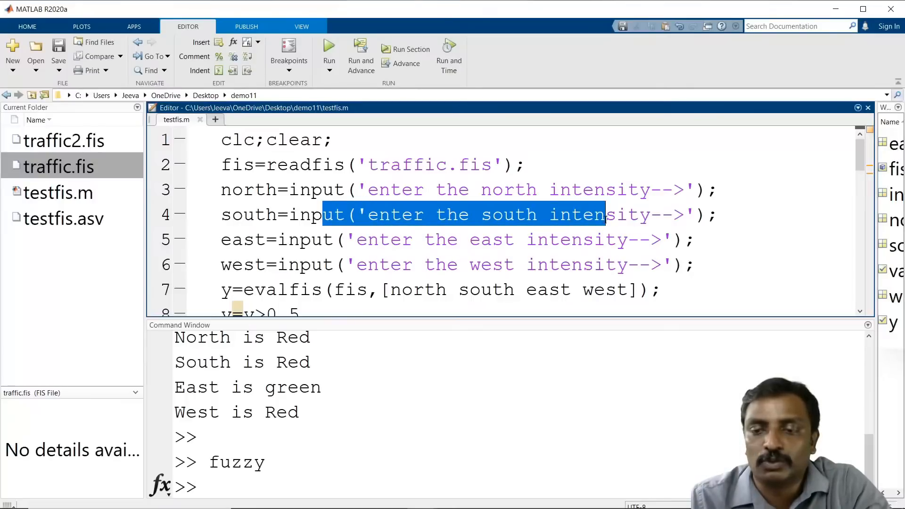
pyautogui.moveTo(352, 243); pyautogui.dragTo(572, 241)
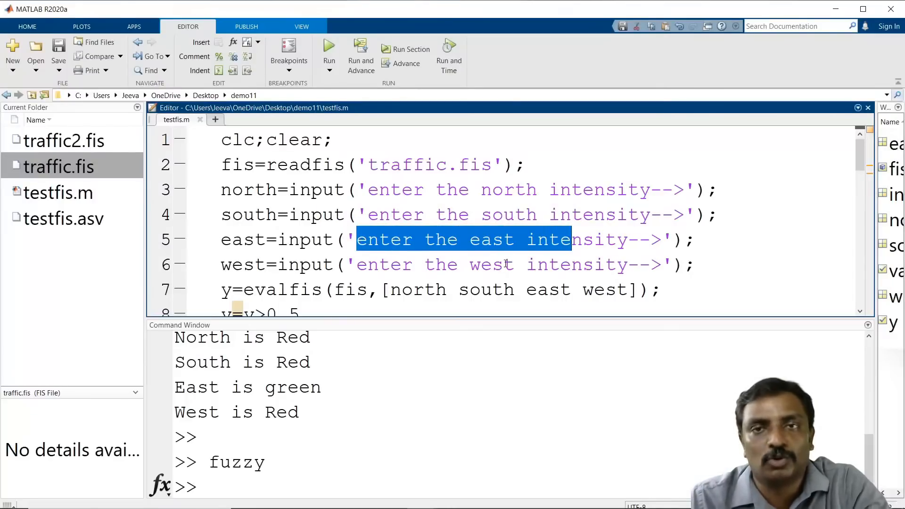
pyautogui.scroll(-1, 496, 262)
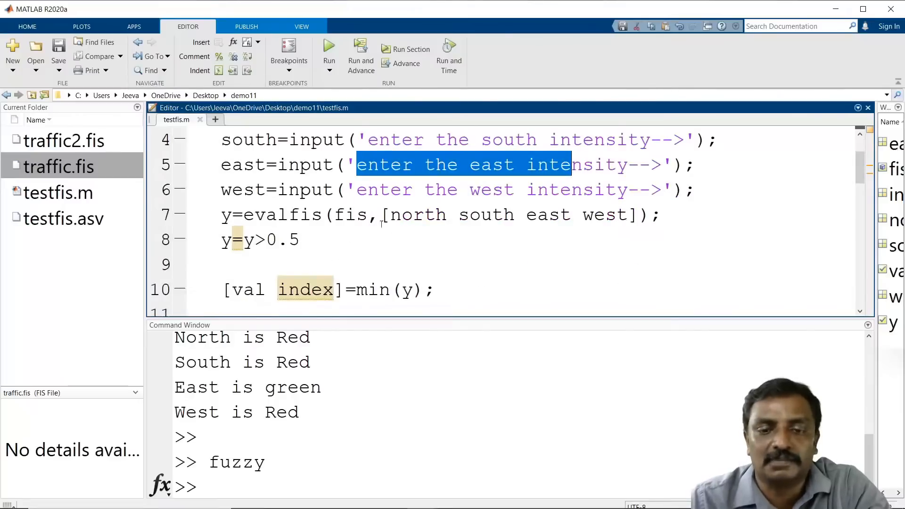
pyautogui.moveTo(232, 215); pyautogui.dragTo(323, 215)
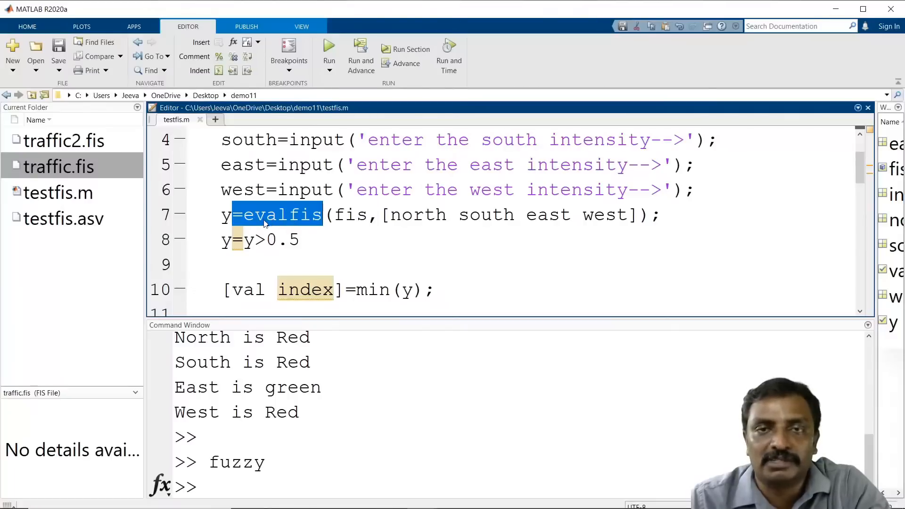
pyautogui.click(330, 215)
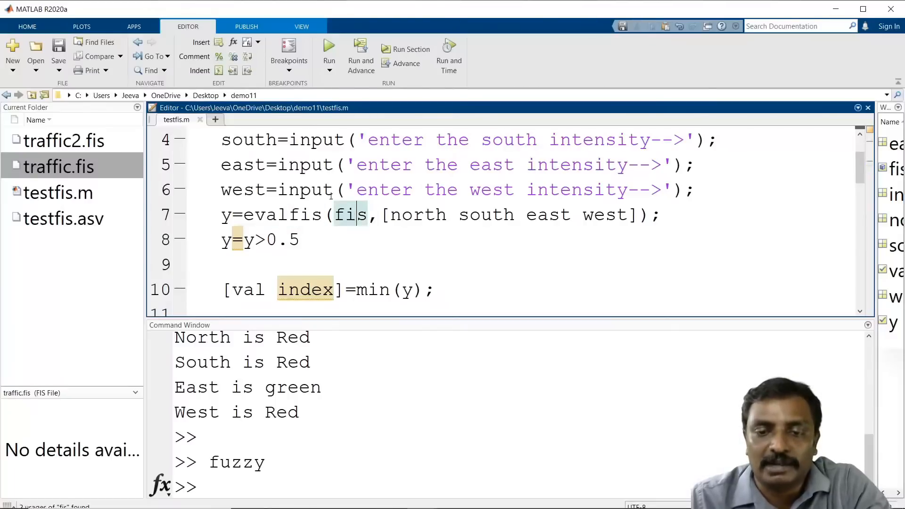
pyautogui.scroll(1, 267, 139)
pyautogui.scroll(-2, 345, 202)
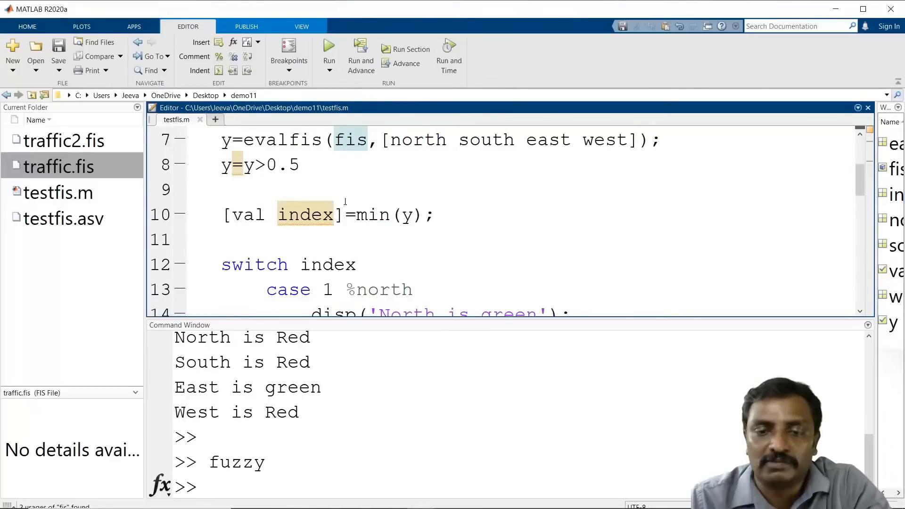
pyautogui.scroll(1, 353, 136)
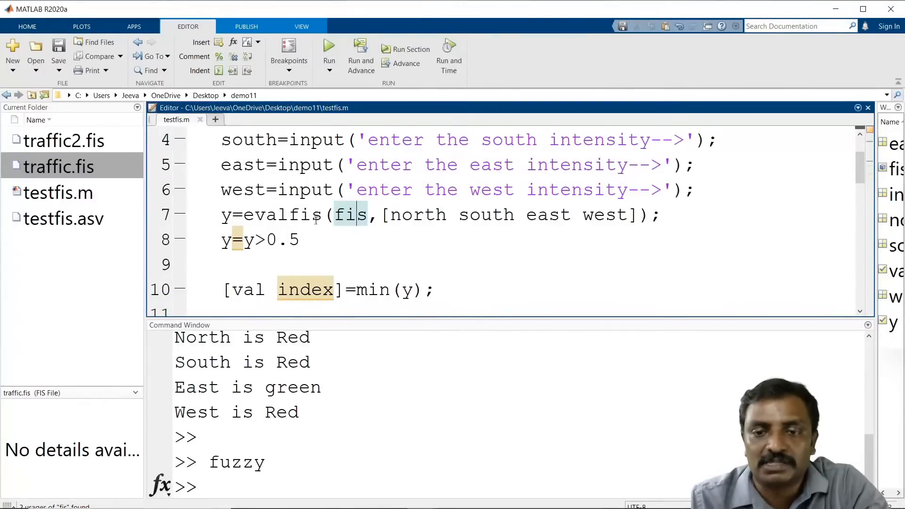
pyautogui.scroll(1, 272, 136)
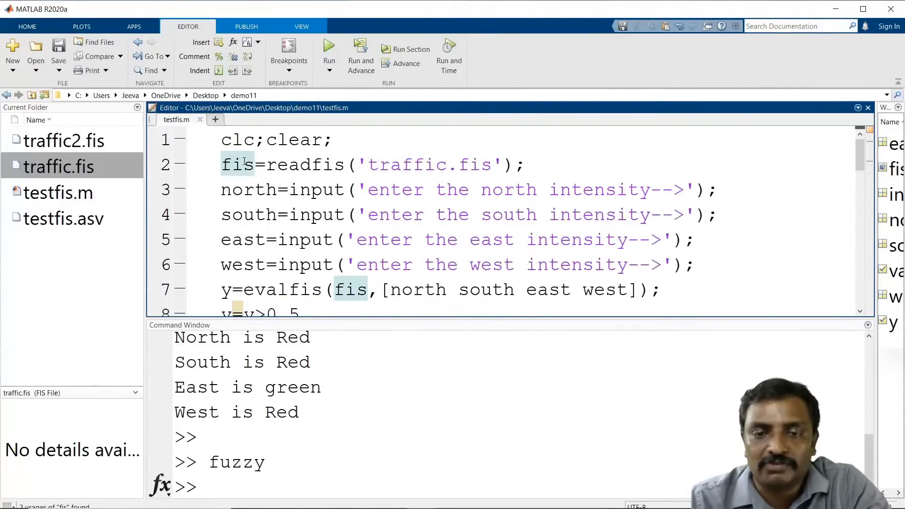
pyautogui.scroll(-1, 321, 240)
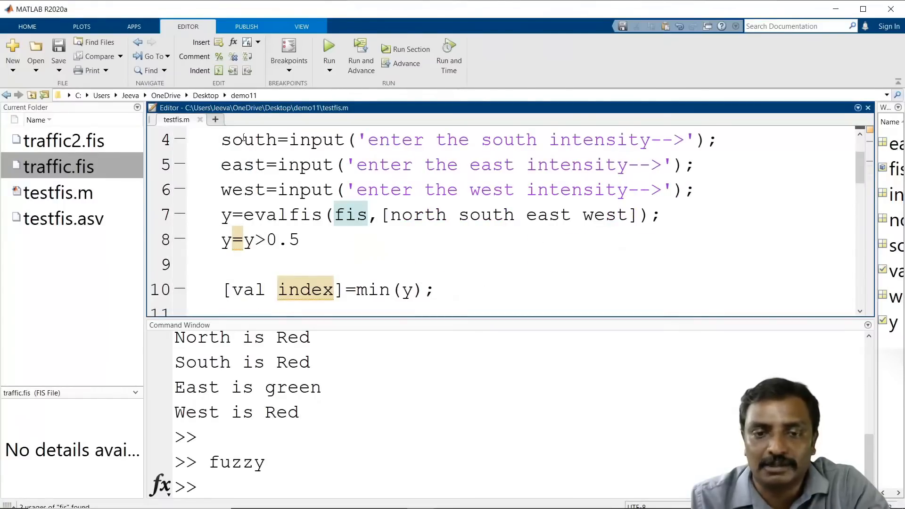
pyautogui.doubleClick(226, 217)
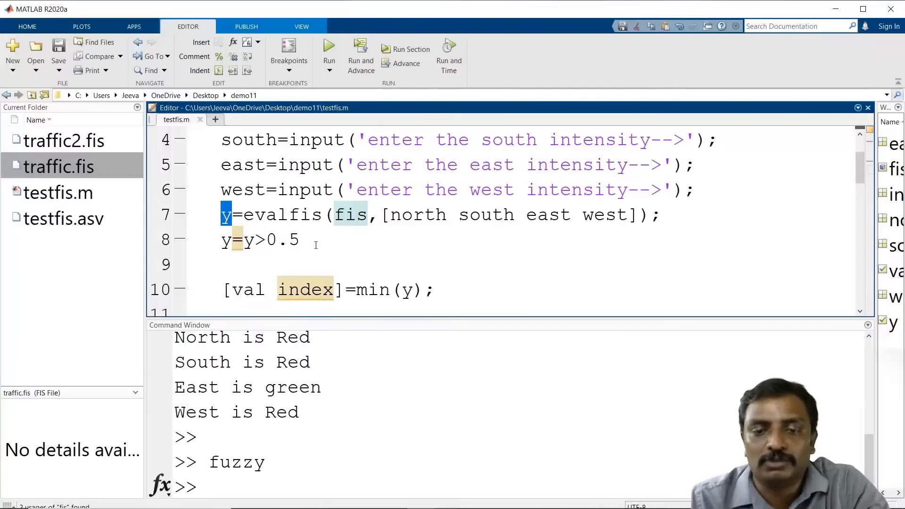
pyautogui.moveTo(301, 241); pyautogui.dragTo(266, 241)
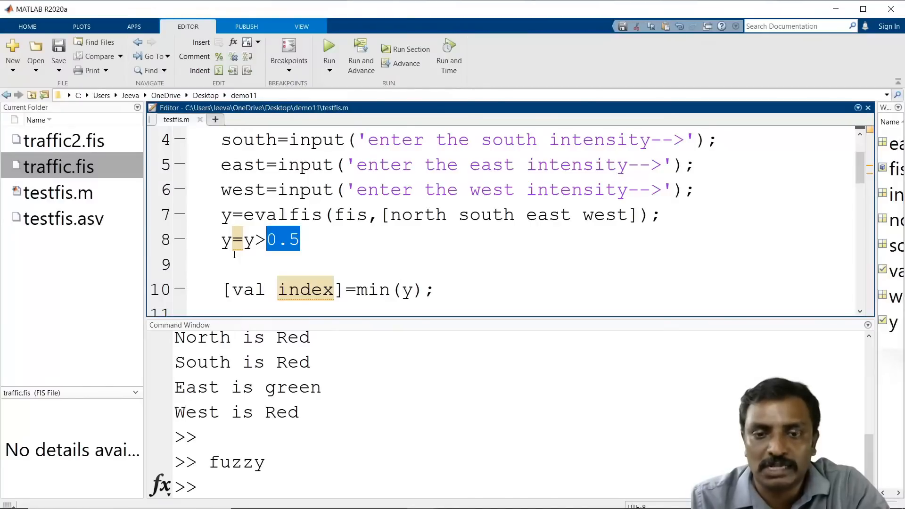
pyautogui.scroll(-1, 235, 253)
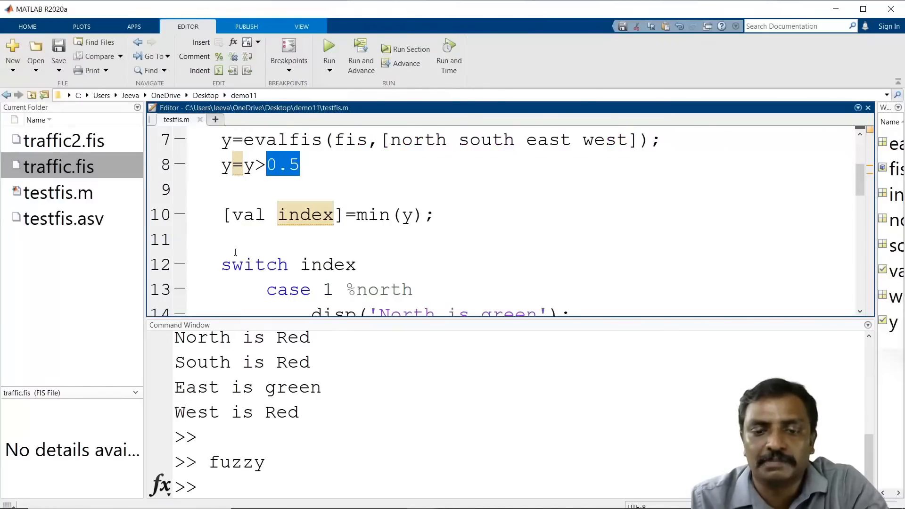
pyautogui.click(374, 216)
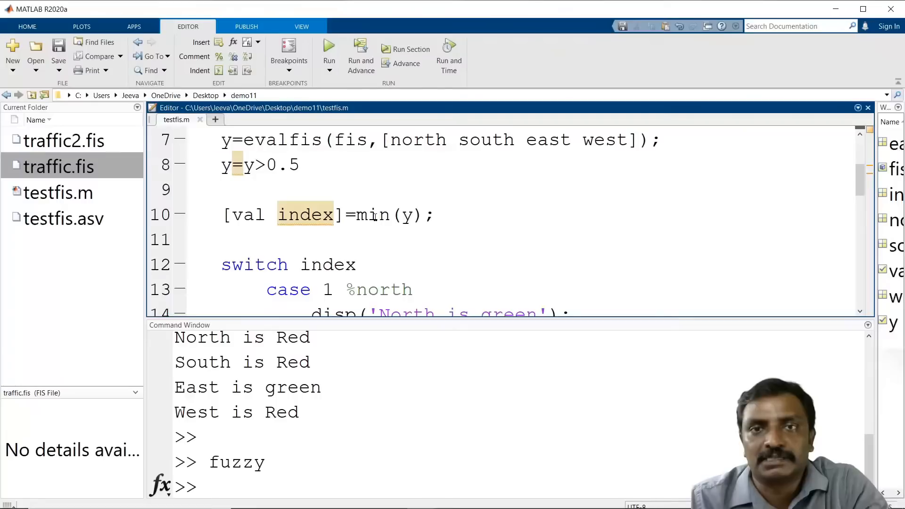
# Step: Set breakpoints on lines 10 and 12 of testfis and run the script
pyautogui.click(180, 263)
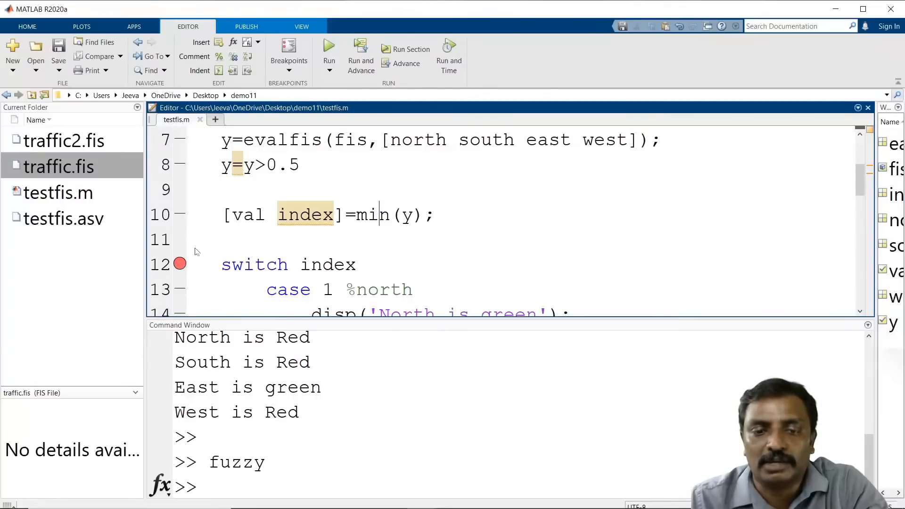
pyautogui.click(180, 214)
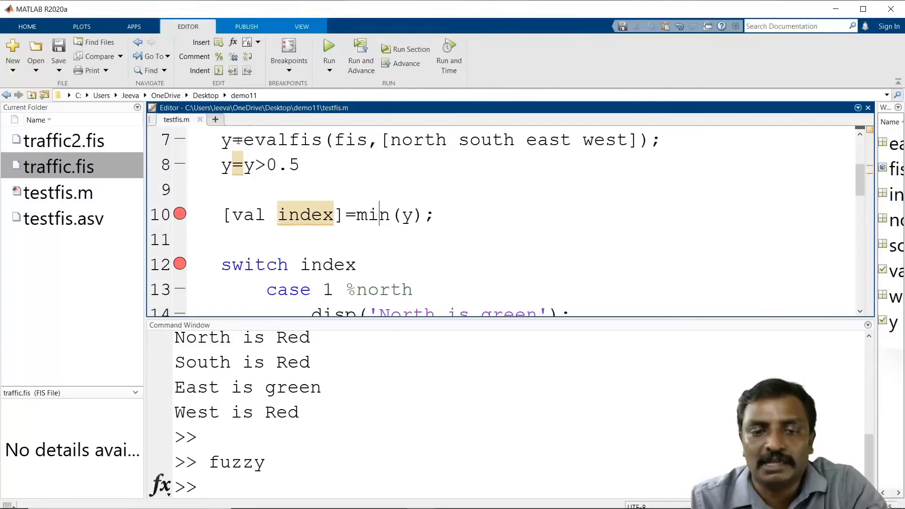
pyautogui.click(330, 56)
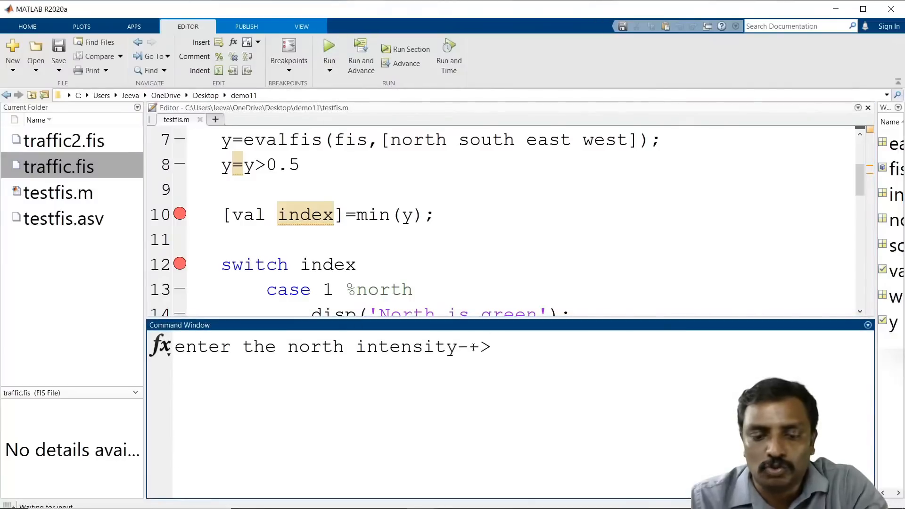
# Step: Enter a north intensity of 1 and south, east and west intensities of 0 at the prompts
pyautogui.write('1')
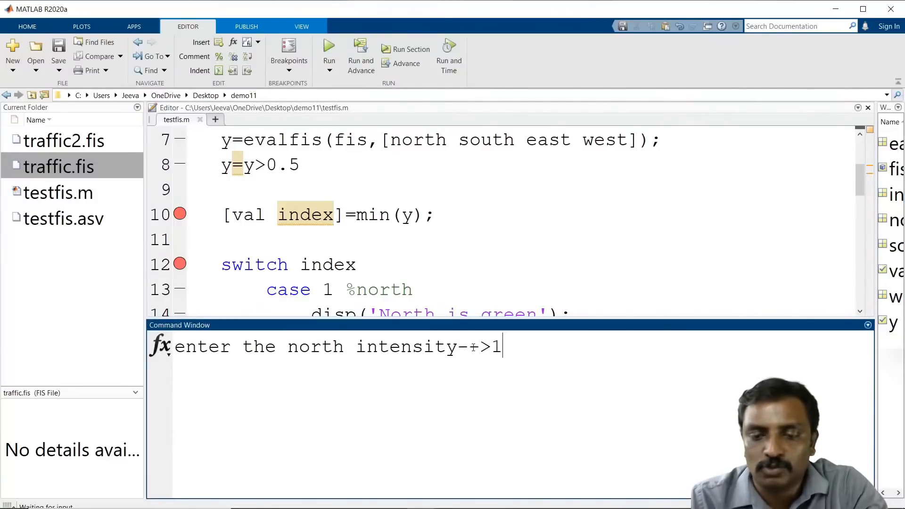
pyautogui.press('Return')
pyautogui.write('0')
pyautogui.press('Return')
pyautogui.write('0')
pyautogui.press('Return')
pyautogui.write('0')
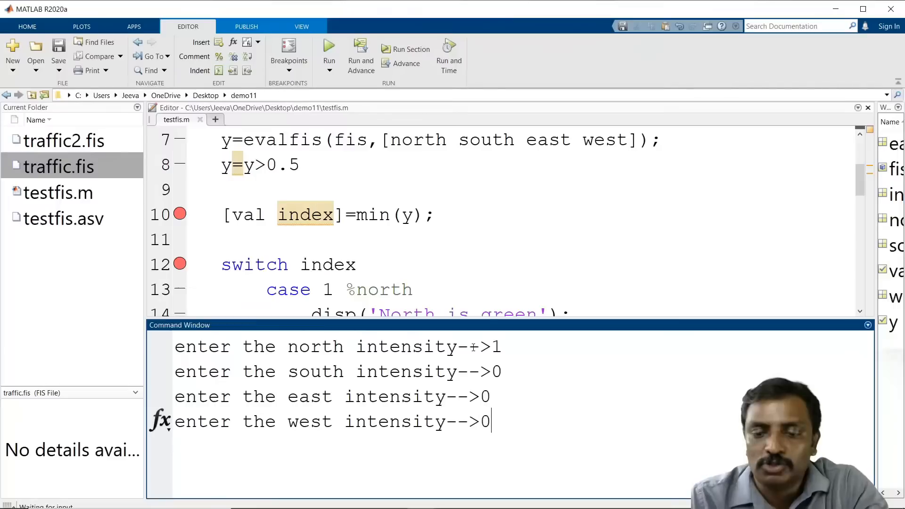
pyautogui.press('Return')
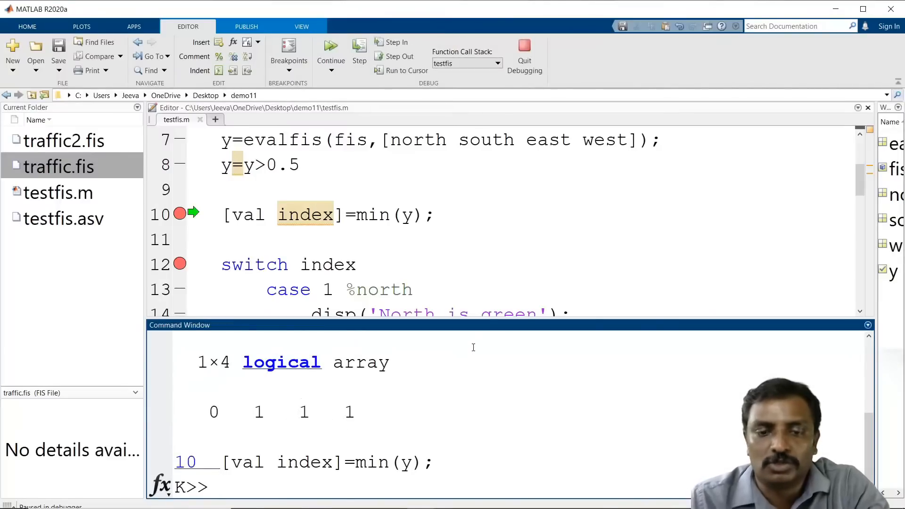
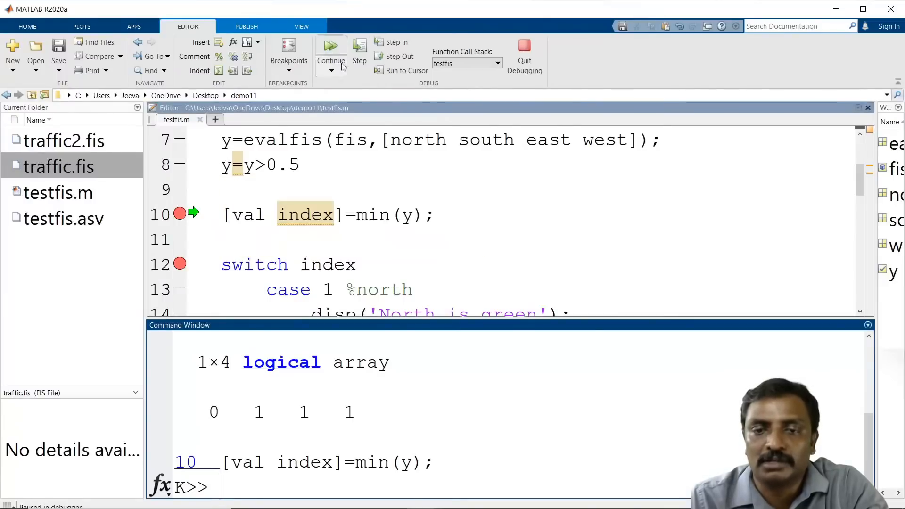
# Step: Continue execution from the line 10 breakpoint to the line 12 breakpoint
pyautogui.click(334, 49)
pyautogui.moveTo(329, 265)
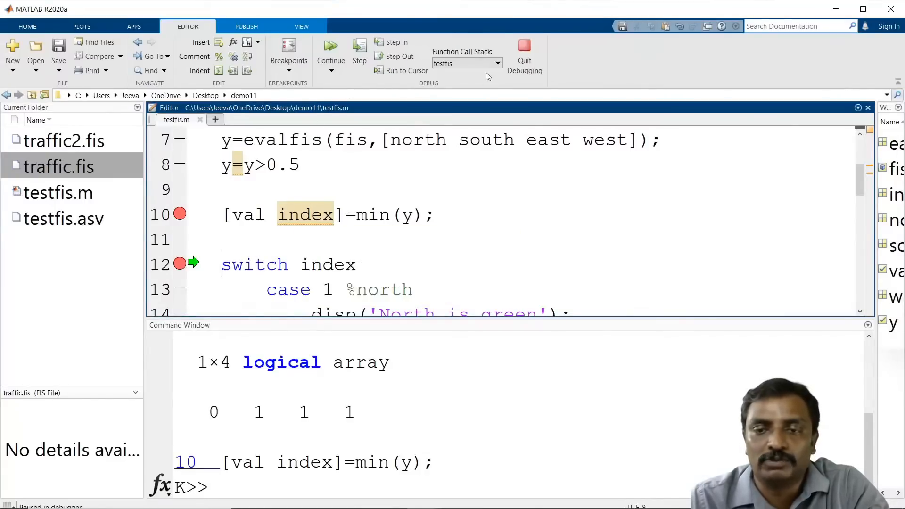
# Step: Quit debugging, rerun testfis, and enter 0, 1 and 0 for north, south and east, leaving west empty
pyautogui.click(525, 50)
pyautogui.click(325, 49)
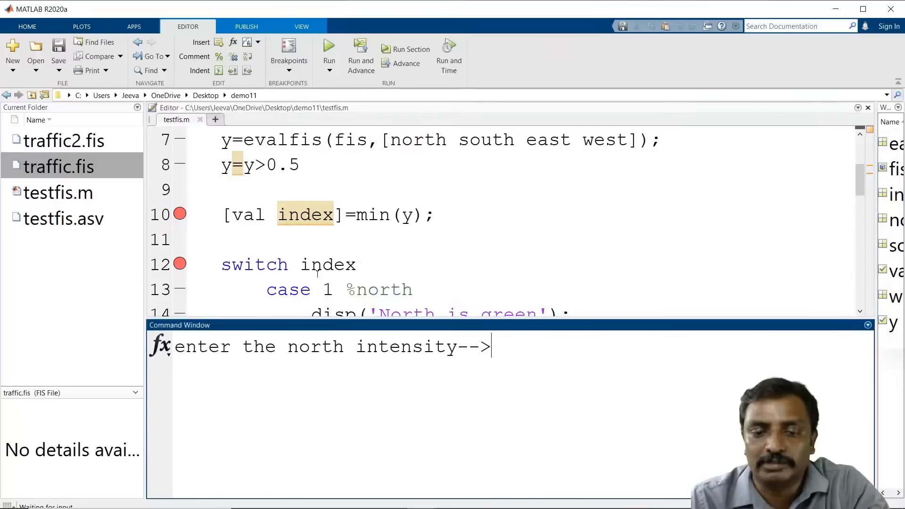
pyautogui.write('0')
pyautogui.press('Return')
pyautogui.write('1')
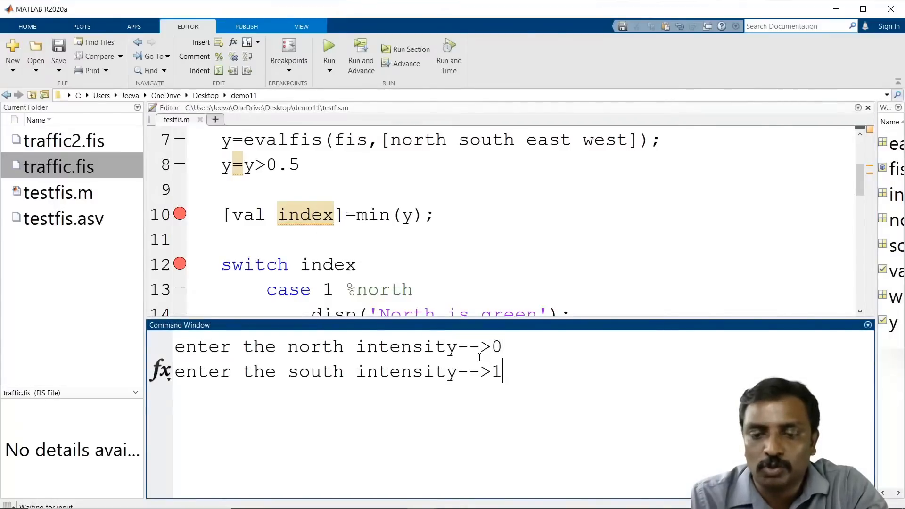
pyautogui.press('Return')
pyautogui.write('0')
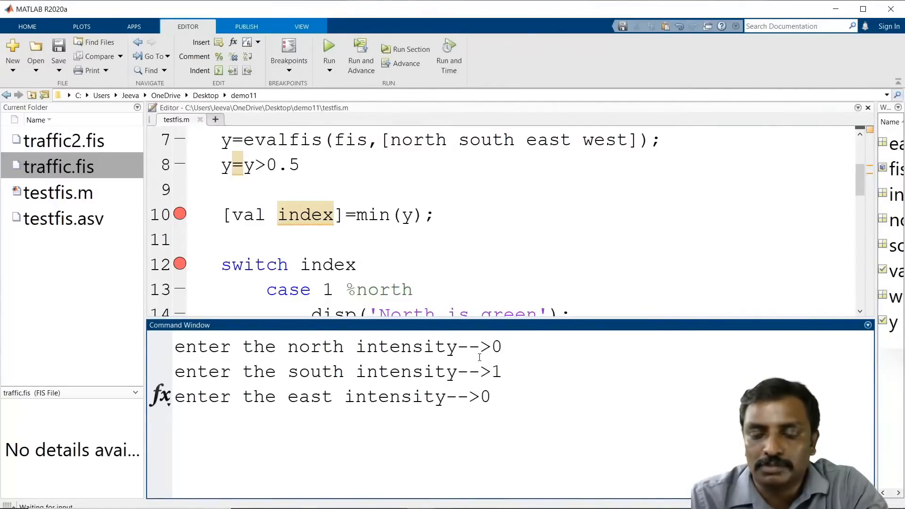
pyautogui.press('Return')
pyautogui.press('Return')
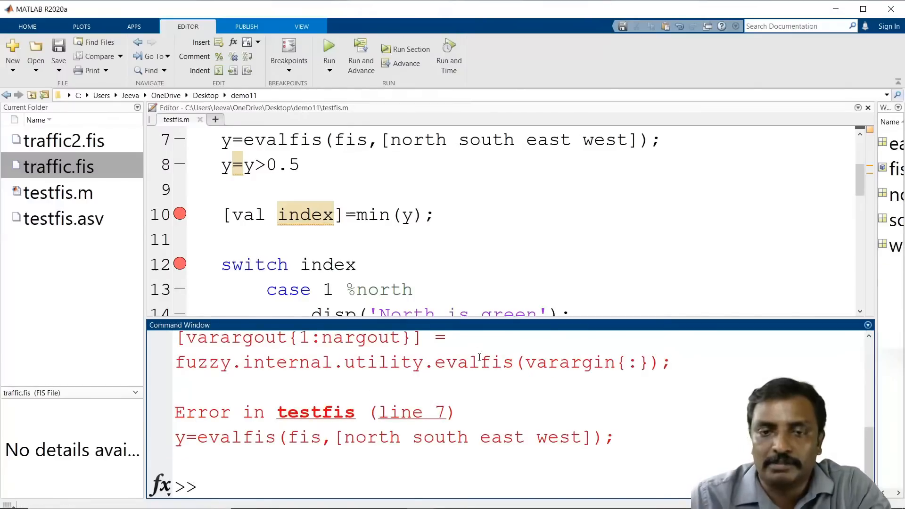
# Step: Rerun the script and enter intensities of 1 for north, 0 for south, 1 for east and 1 for west
pyautogui.press('F5')
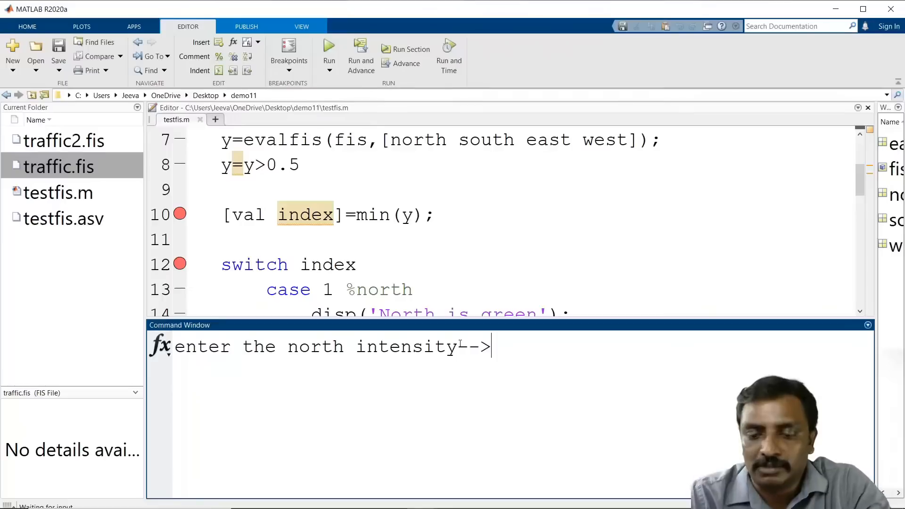
pyautogui.write('1')
pyautogui.press('Return')
pyautogui.write('0')
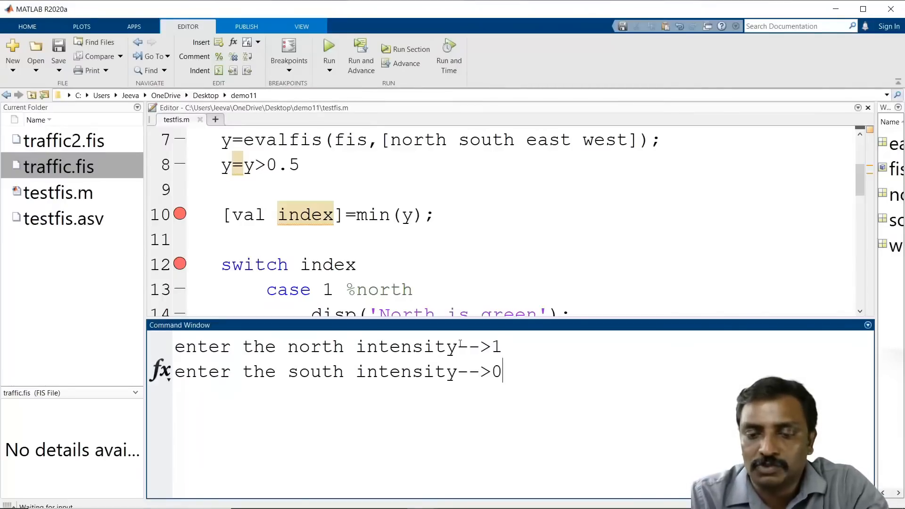
pyautogui.press('Return')
pyautogui.write('1')
pyautogui.press('Return')
pyautogui.write('1')
pyautogui.press('Return')
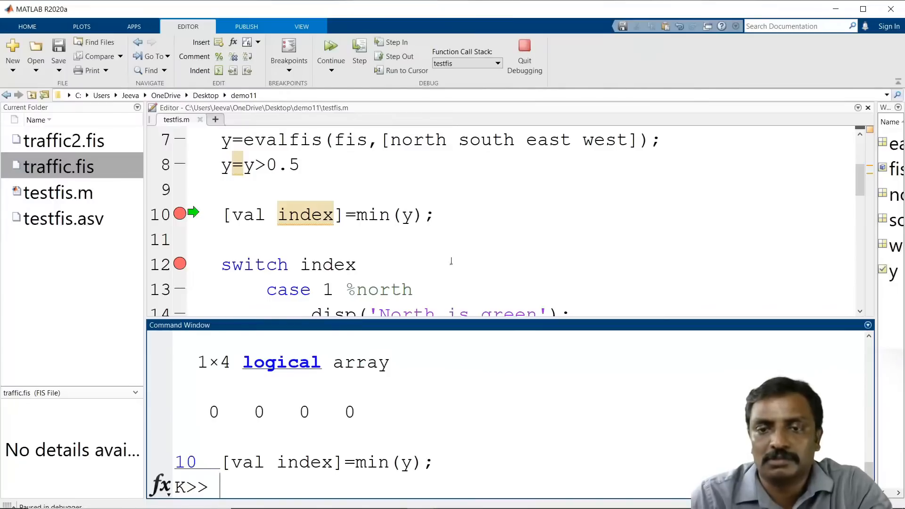
# Step: Continue execution past both breakpoints to finish the run
pyautogui.click(330, 49)
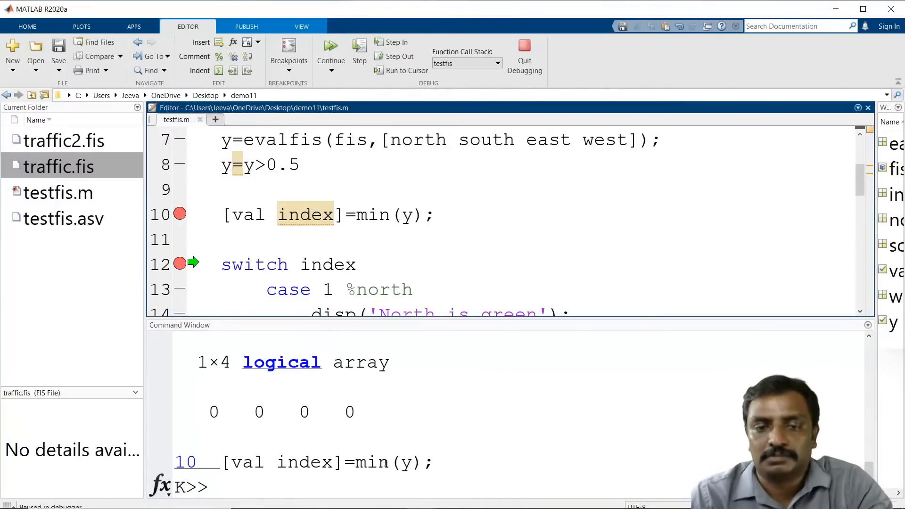
pyautogui.click(342, 66)
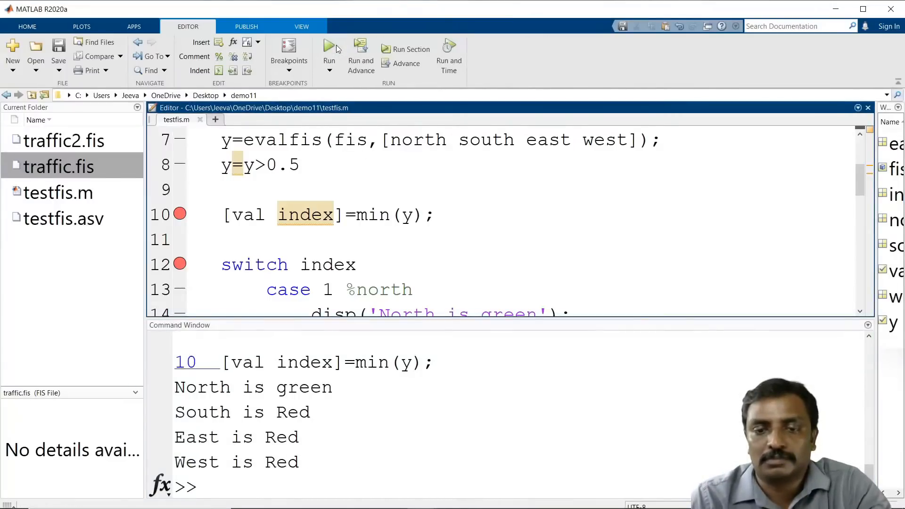
pyautogui.scroll(2, 349, 215)
pyautogui.scroll(-3, 349, 215)
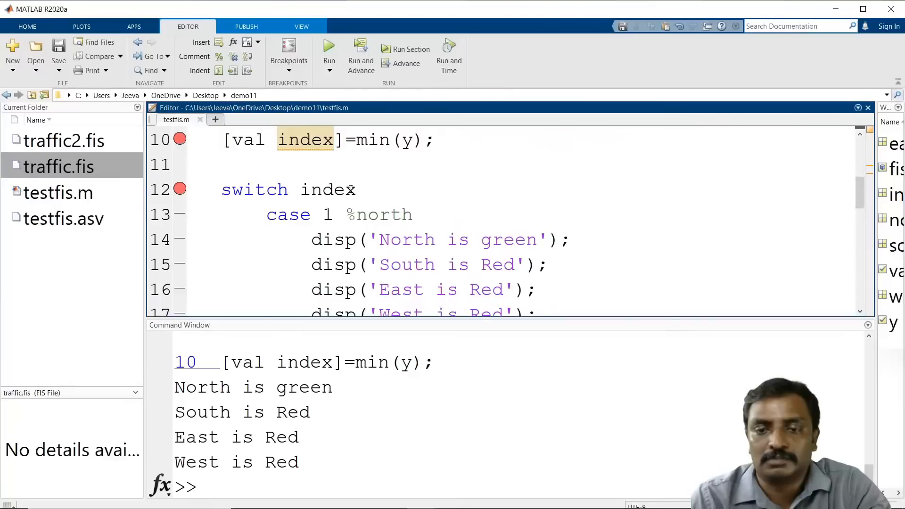
pyautogui.scroll(-1, 351, 189)
pyautogui.scroll(3, 351, 190)
# Step: Rerun the script and enter intensities of 0 for north, 1 for south, 0 for east and 0 for west
pyautogui.click(329, 50)
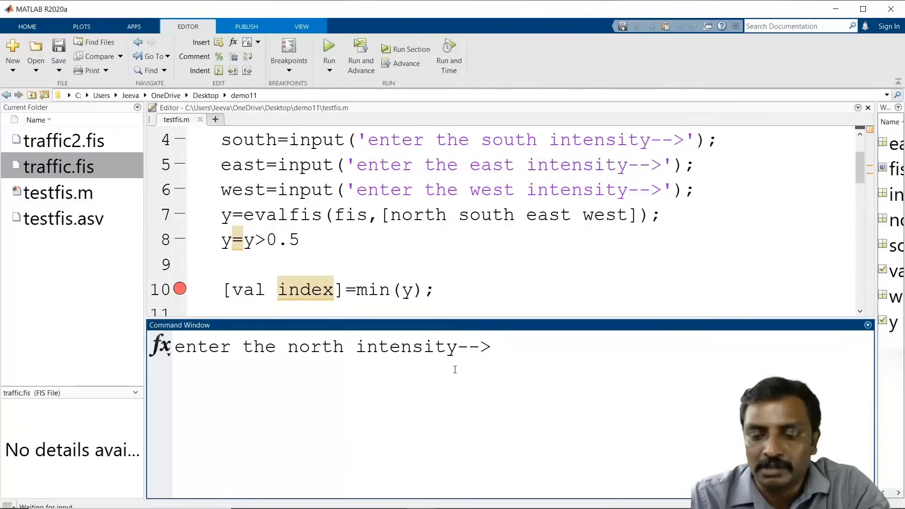
pyautogui.write('0')
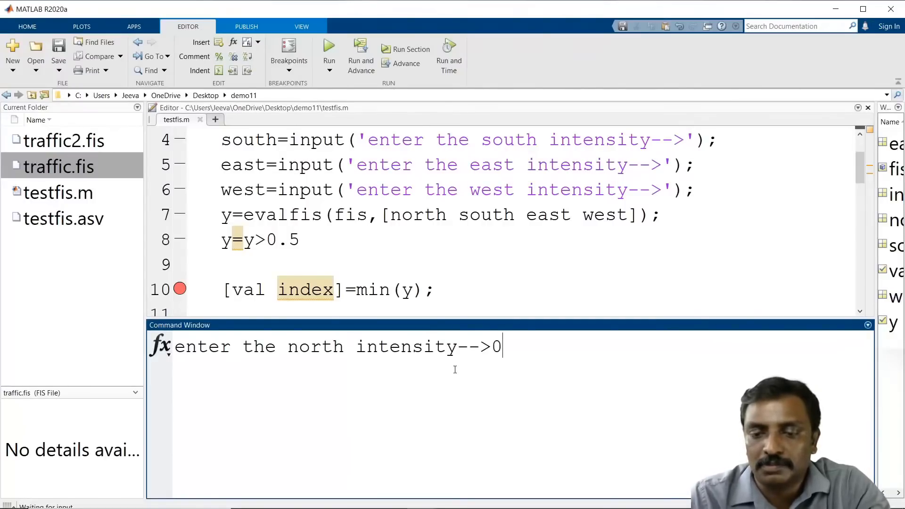
pyautogui.press('Return')
pyautogui.write('1')
pyautogui.press('Return')
pyautogui.write('0')
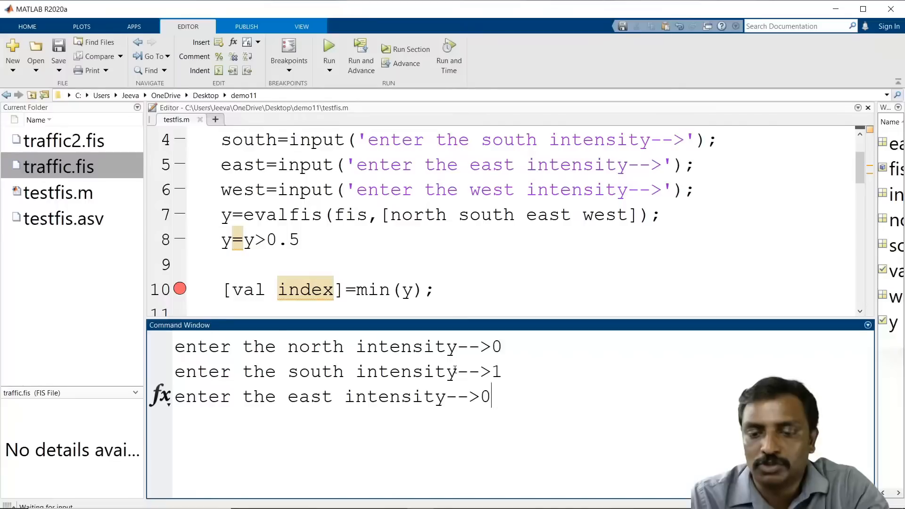
pyautogui.press('Return')
pyautogui.write('0')
pyautogui.press('Return')
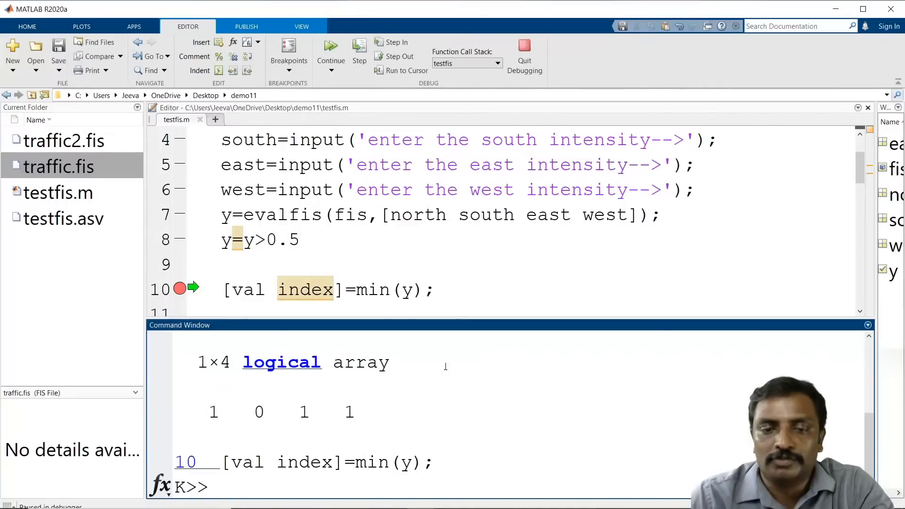
# Step: Step to line 12 and inspect the value of index
pyautogui.scroll(-1, 278, 256)
pyautogui.click(359, 52)
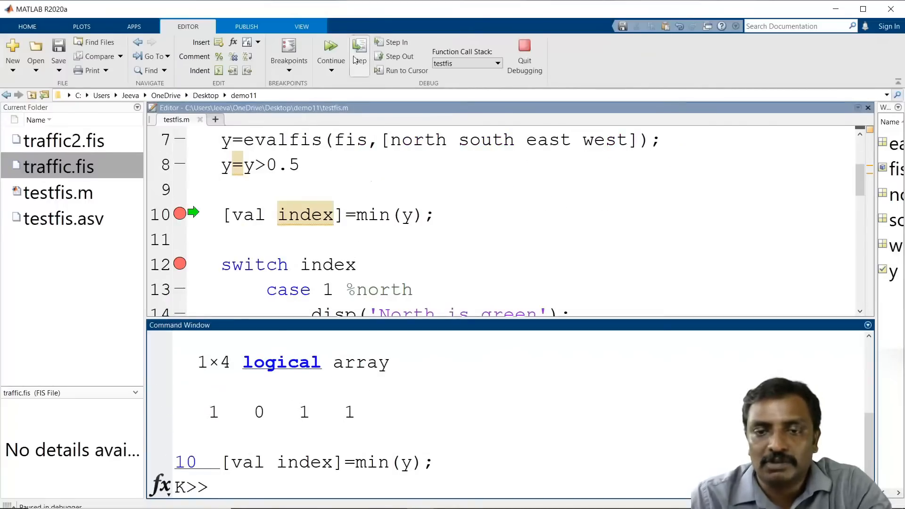
pyautogui.moveTo(307, 211)
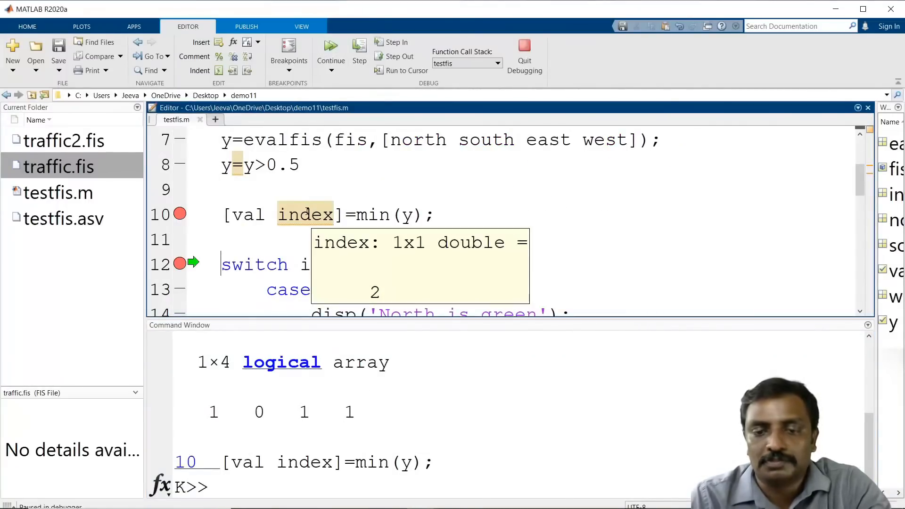
# Step: Examine the case blocks of the switch statement in testfis
pyautogui.scroll(-2, 360, 198)
pyautogui.scroll(1, 301, 193)
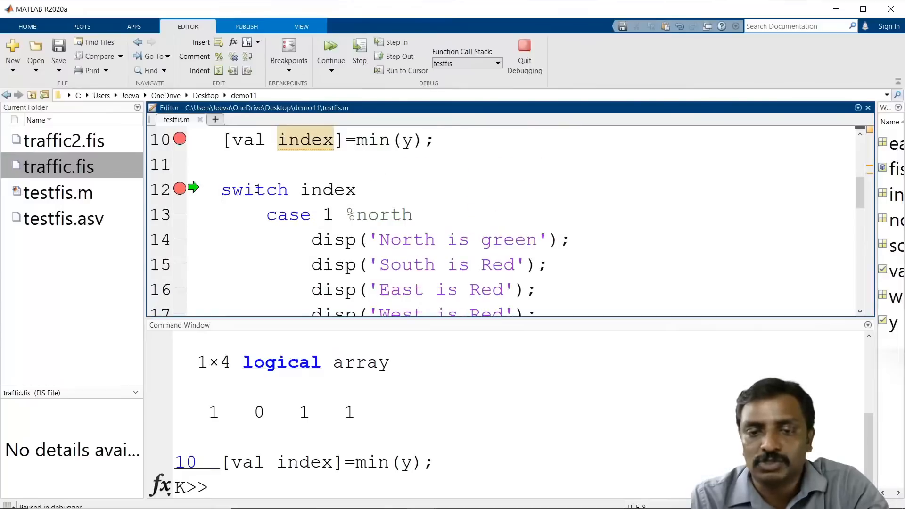
pyautogui.scroll(-1, 262, 291)
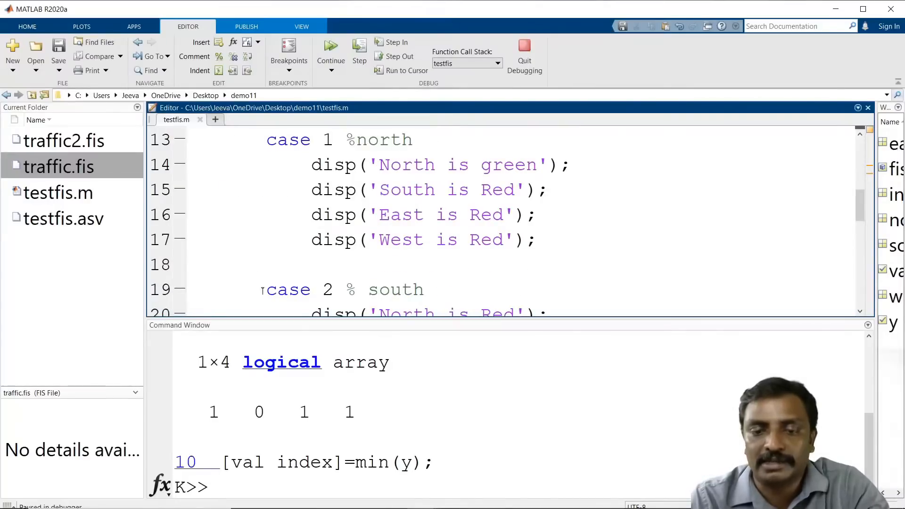
pyautogui.scroll(-2, 262, 291)
pyautogui.click(261, 274)
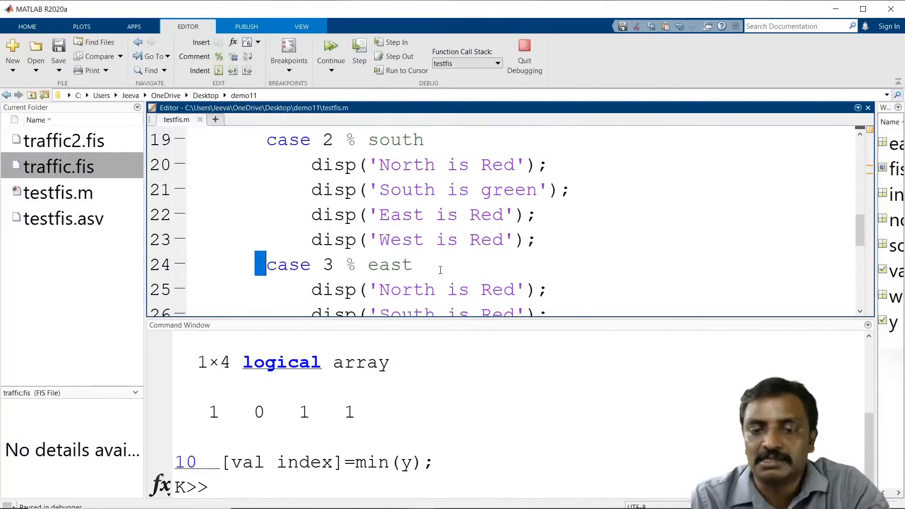
pyautogui.scroll(-2, 276, 269)
pyautogui.scroll(6, 357, 264)
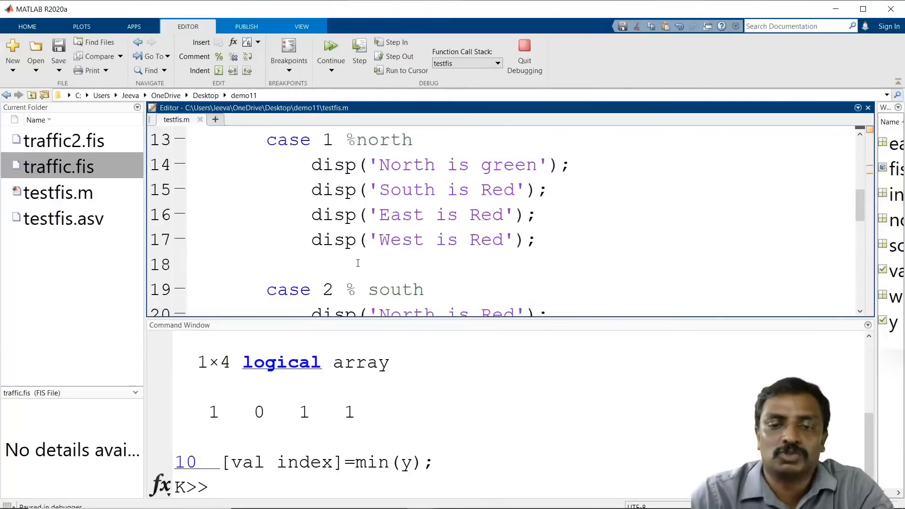
pyautogui.scroll(-1, 355, 220)
pyautogui.scroll(-1, 355, 219)
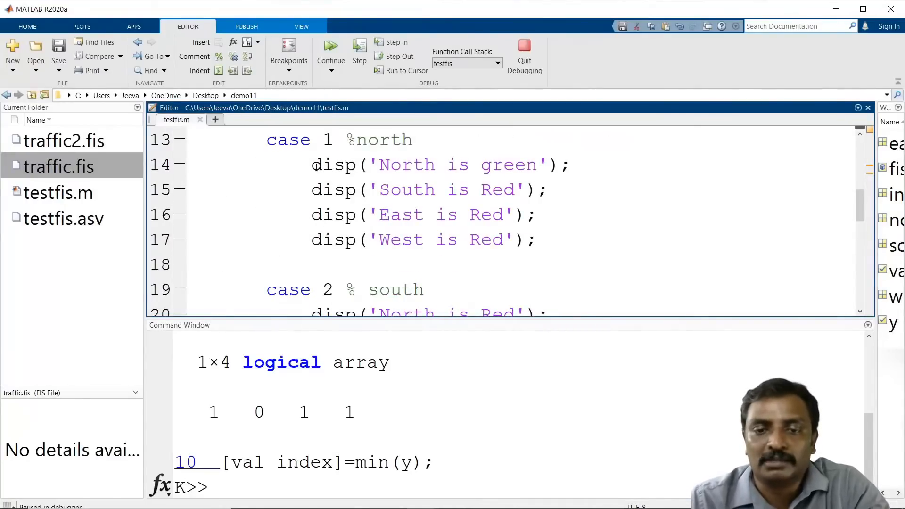
# Step: Highlight the disp lines under the north case
pyautogui.moveTo(312, 165); pyautogui.dragTo(470, 216)
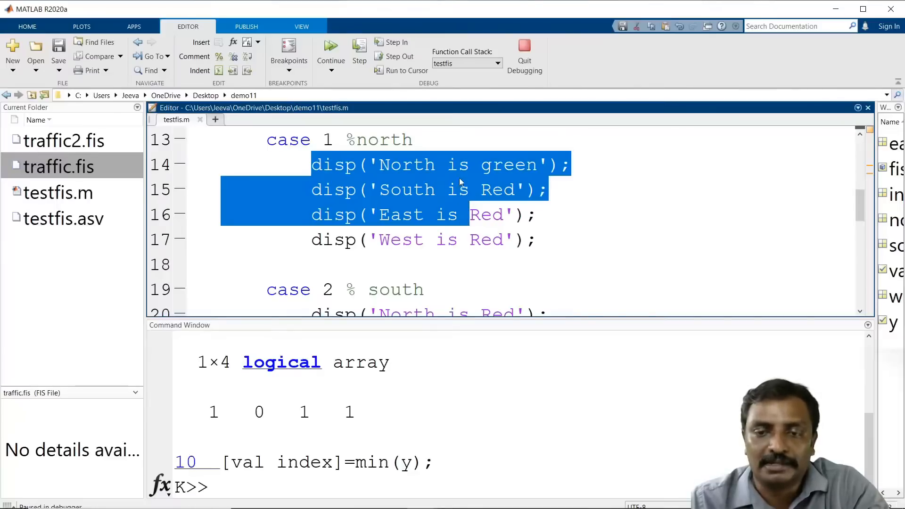
pyautogui.scroll(-2, 406, 258)
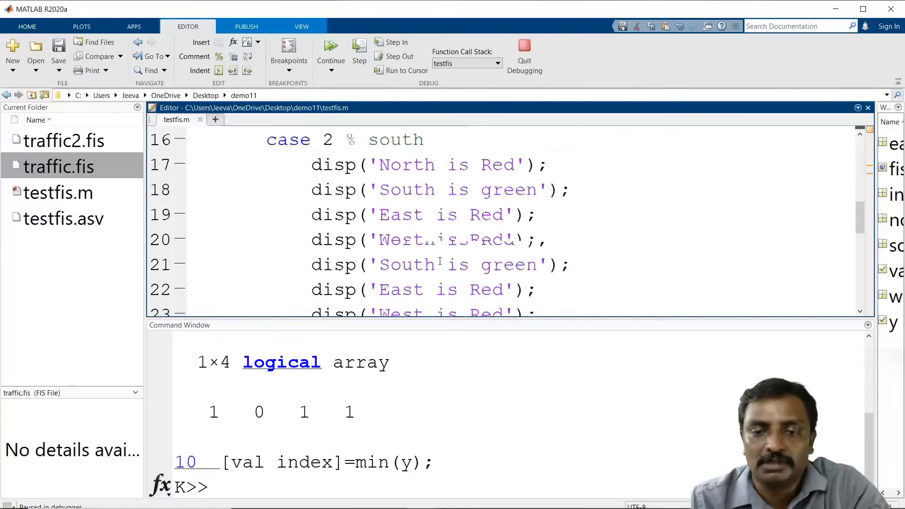
pyautogui.scroll(3, 324, 233)
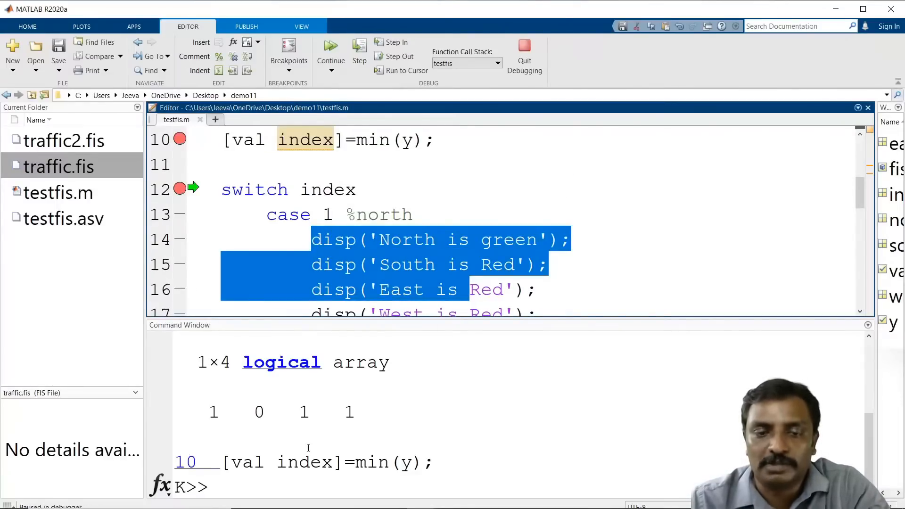
# Step: Remove the breakpoints on lines 12 and 10 and continue the run to completion
pyautogui.click(181, 189)
pyautogui.click(180, 139)
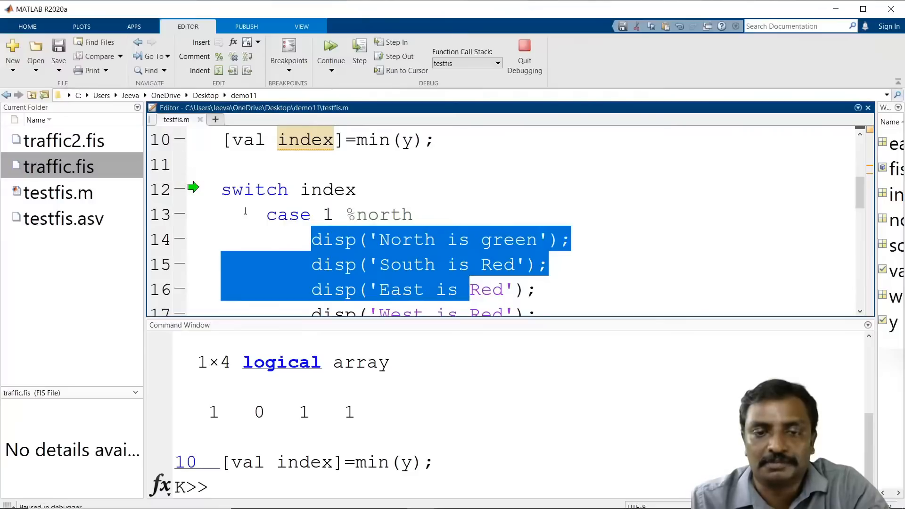
pyautogui.scroll(-3, 182, 141)
pyautogui.click(316, 58)
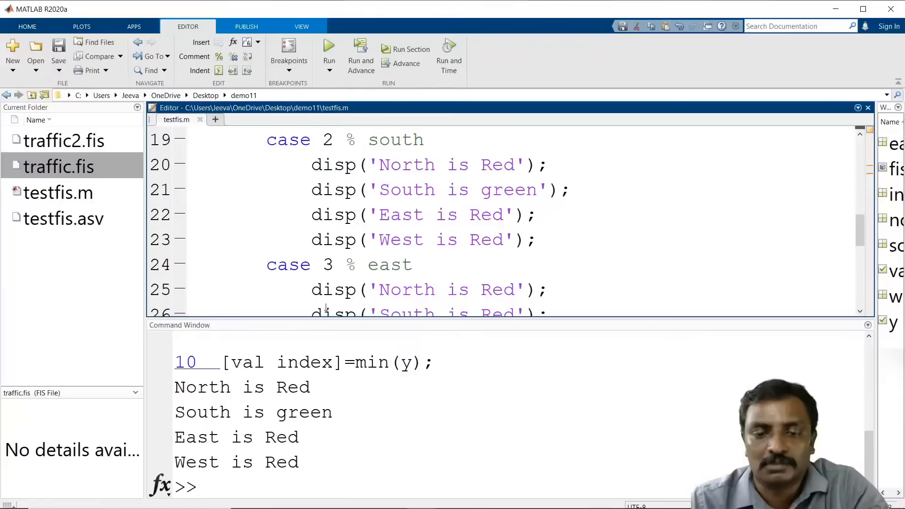
# Step: Enlarge the Command Window and clear it with clc
pyautogui.moveTo(419, 320); pyautogui.dragTo(419, 167)
pyautogui.click(332, 491)
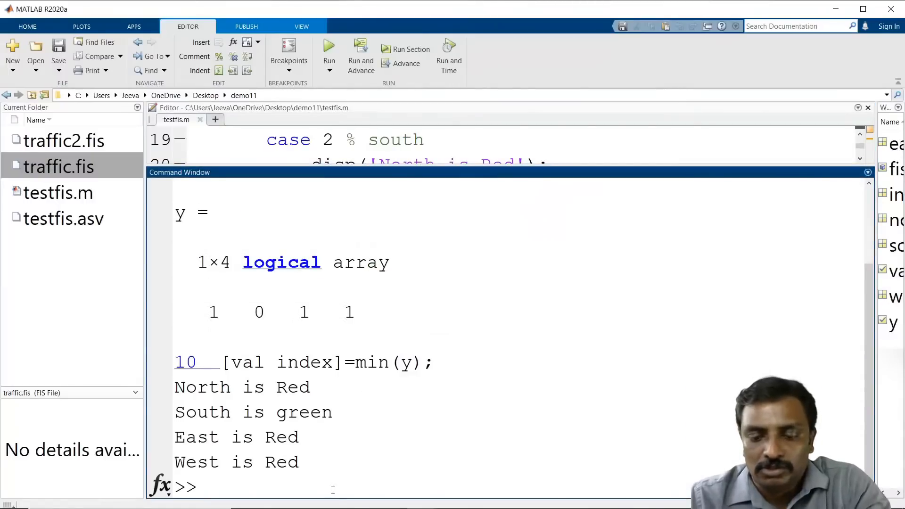
pyautogui.write('clc;')
pyautogui.press('Return')
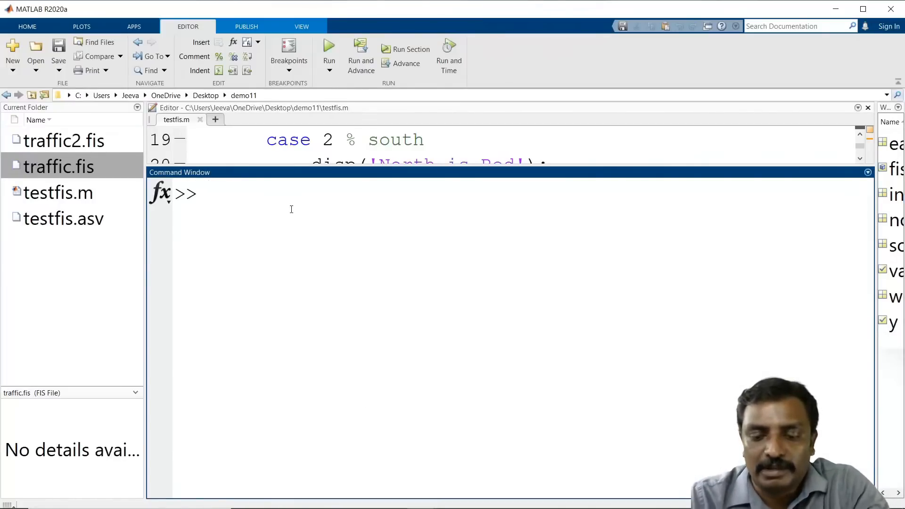
# Step: Clear the workspace variables with the clear command
pyautogui.write('hel')
pyautogui.press('BackSpace')
pyautogui.press('BackSpace')
pyautogui.press('BackSpace')
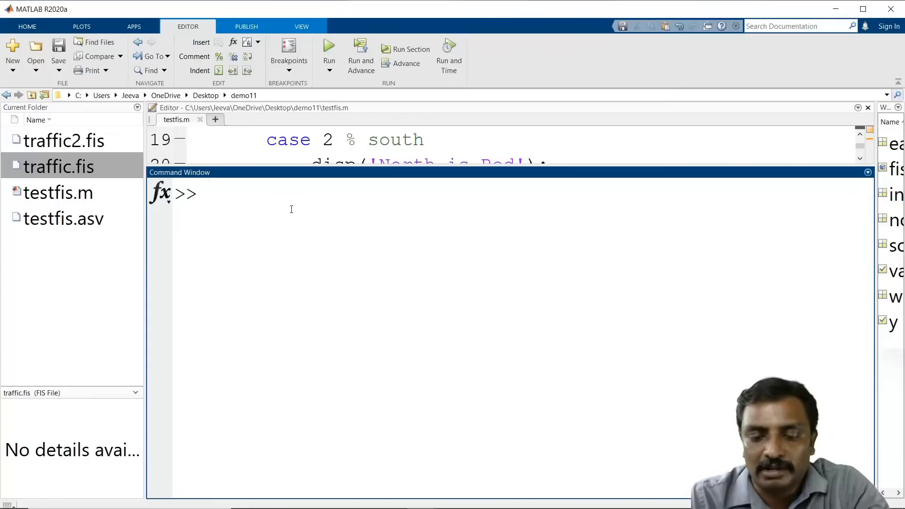
pyautogui.write('clear;')
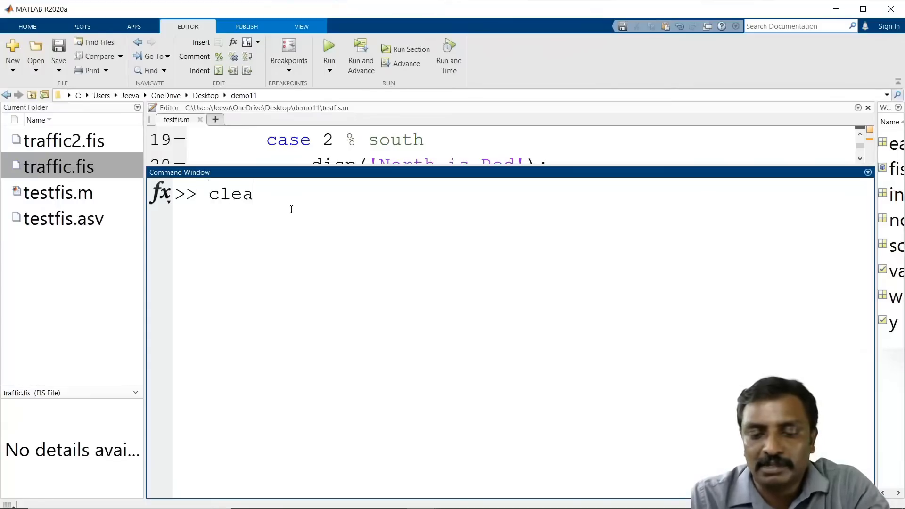
pyautogui.press('Return')
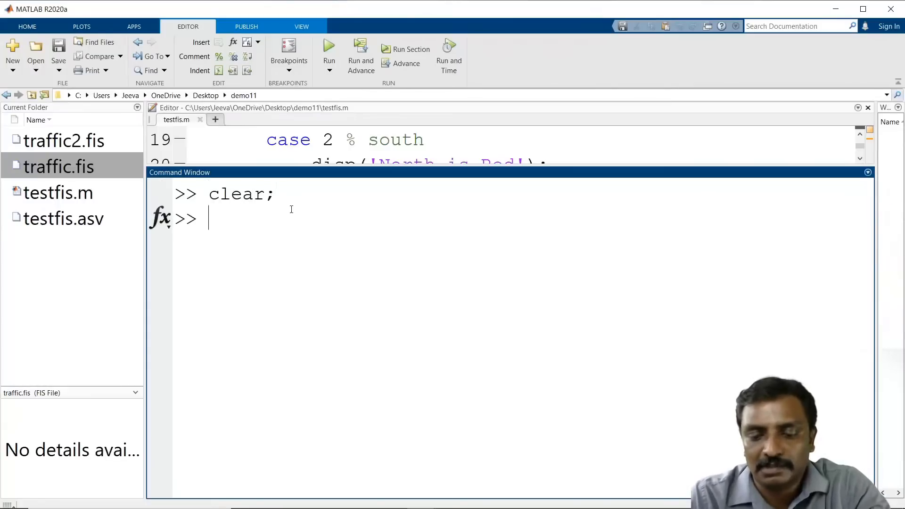
# Step: Rerun fis = readfis('tipper'); from the command history and launch the fuzzy designer
pyautogui.write('fi')
pyautogui.press('Up')
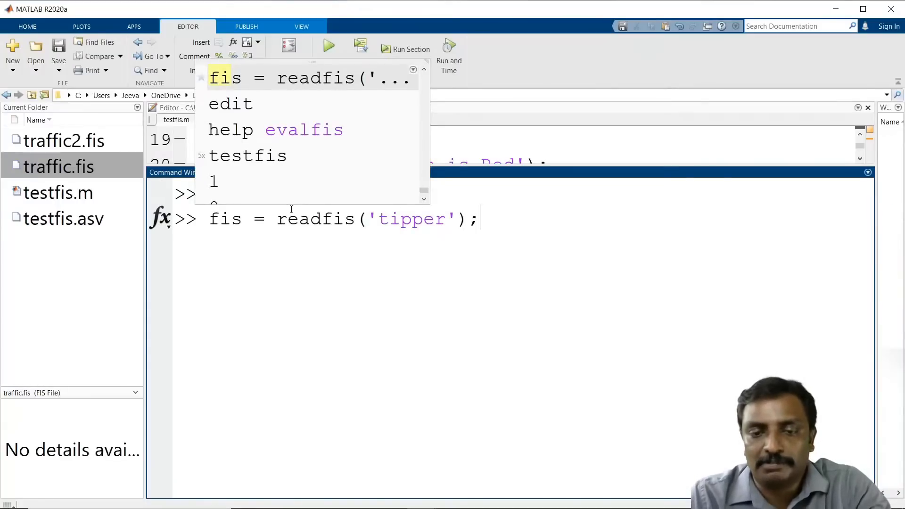
pyautogui.press('Return')
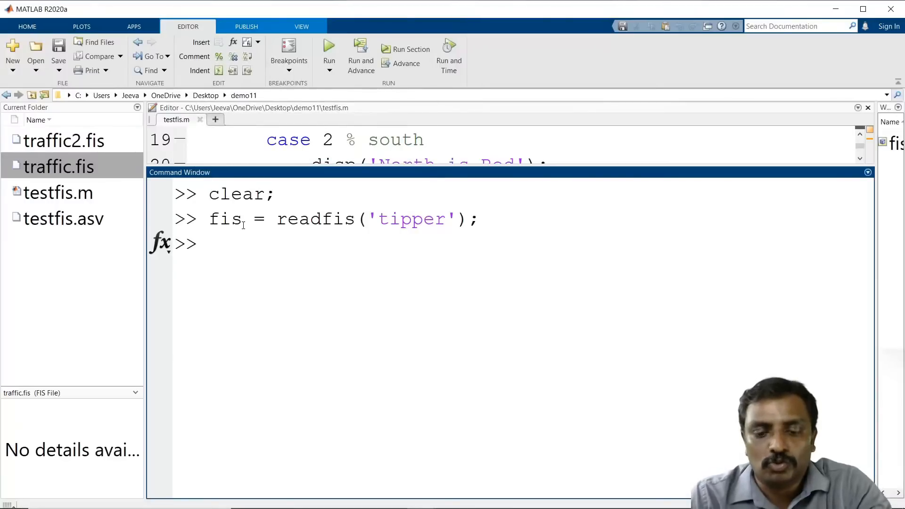
pyautogui.write('fuzzy')
pyautogui.press('Return')
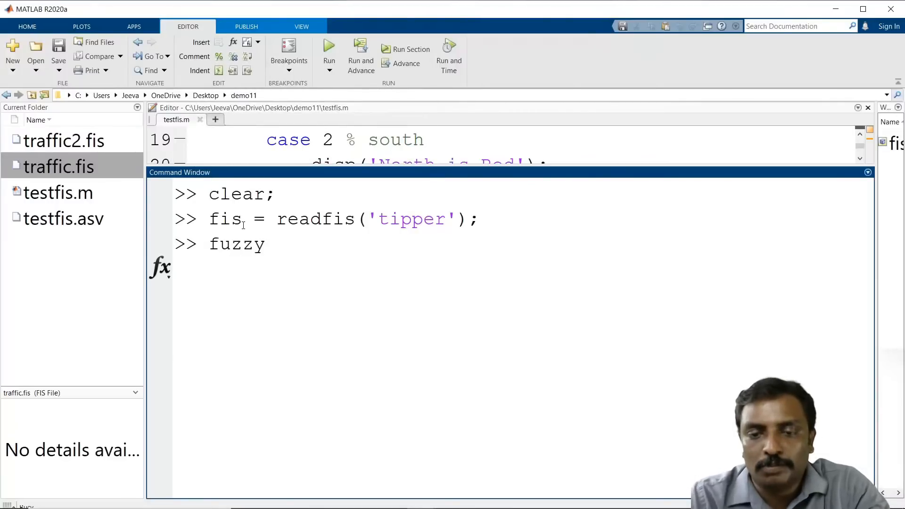
# Step: Import the workspace variable fis into the Fuzzy Logic Designer and maximize the designer window
pyautogui.click(295, 53)
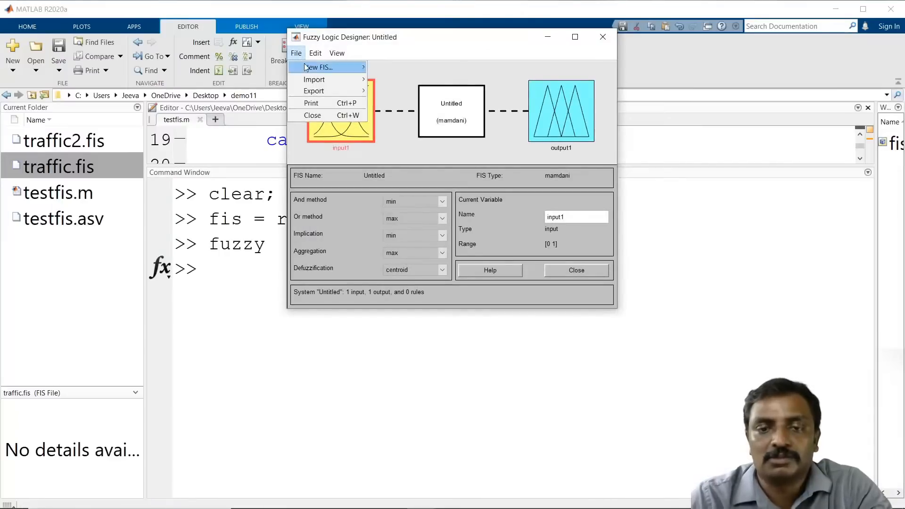
pyautogui.moveTo(315, 79)
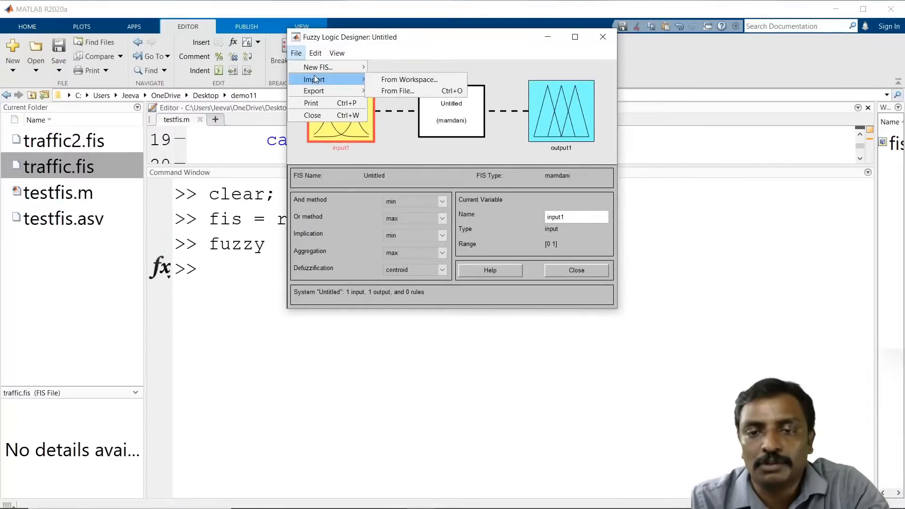
pyautogui.click(392, 79)
pyautogui.moveTo(483, 185); pyautogui.dragTo(421, 180)
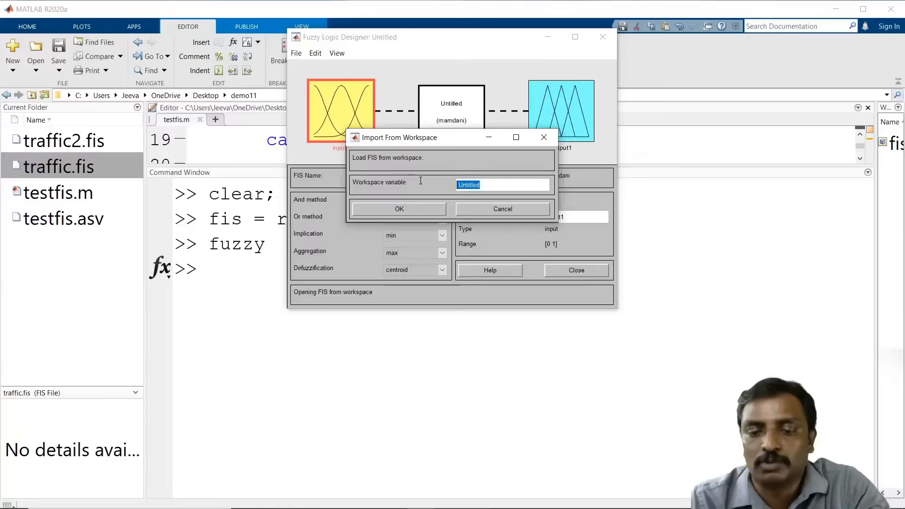
pyautogui.write('fis')
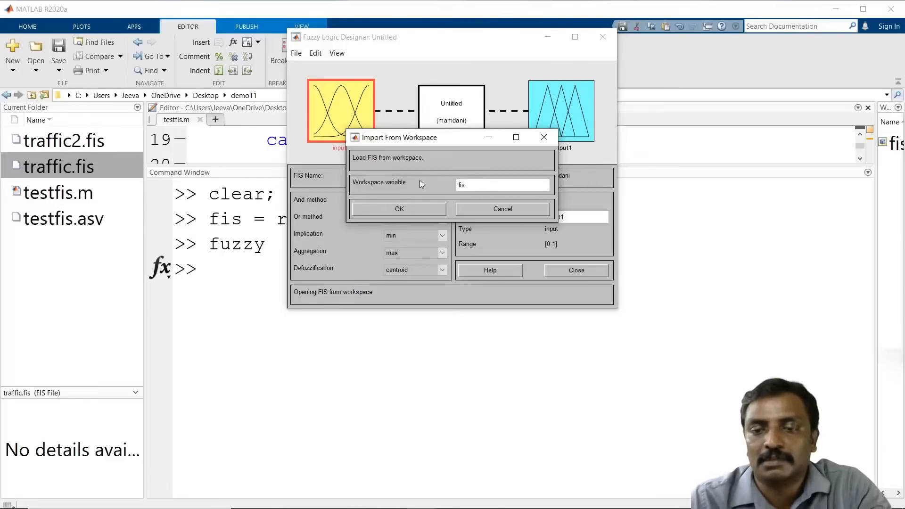
pyautogui.click(398, 209)
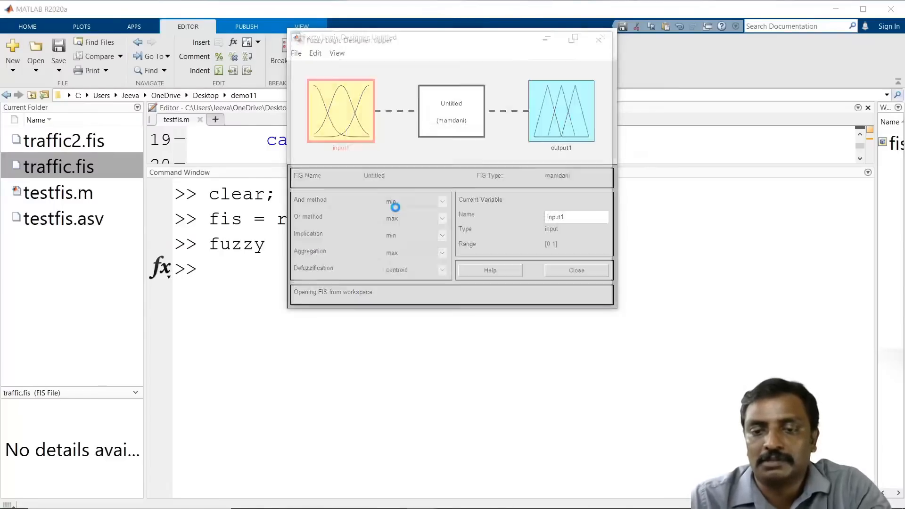
pyautogui.click(571, 40)
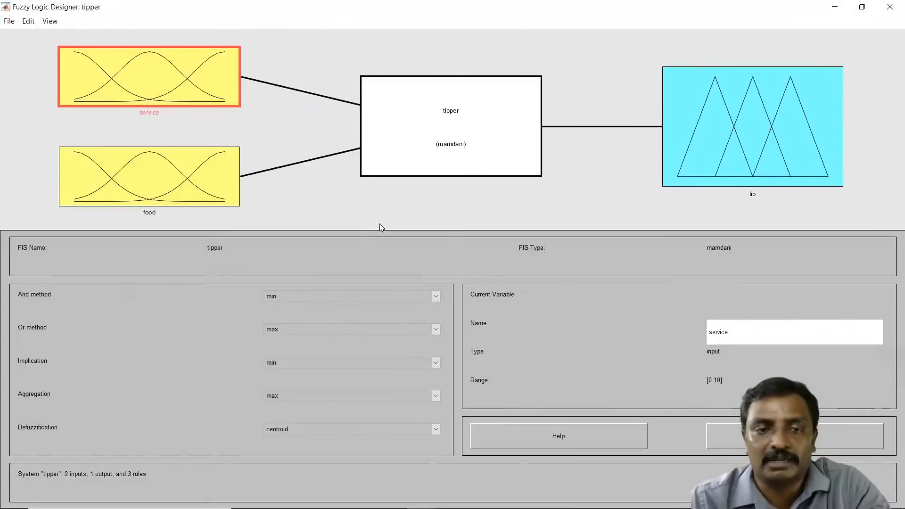
# Step: Open the Rule Editor for the tipper system and review its three rules
pyautogui.click(29, 21)
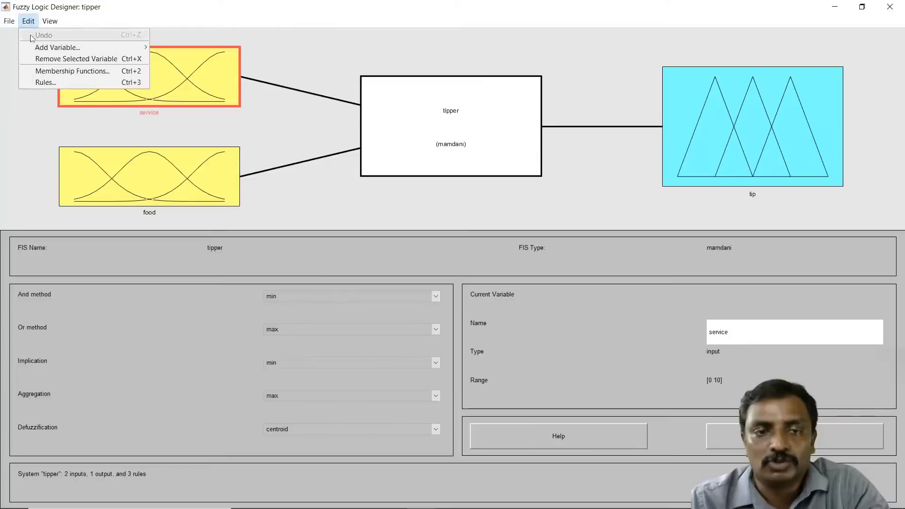
pyautogui.click(54, 82)
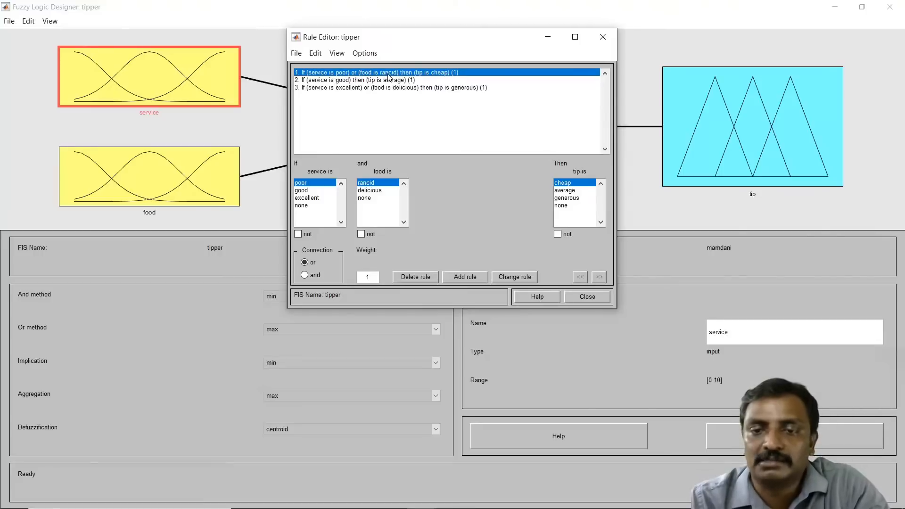
pyautogui.click(324, 81)
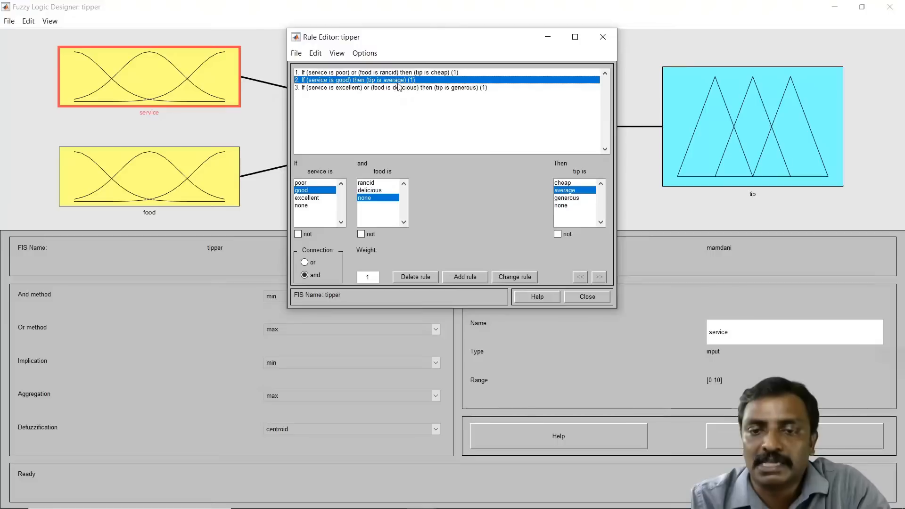
pyautogui.click(342, 90)
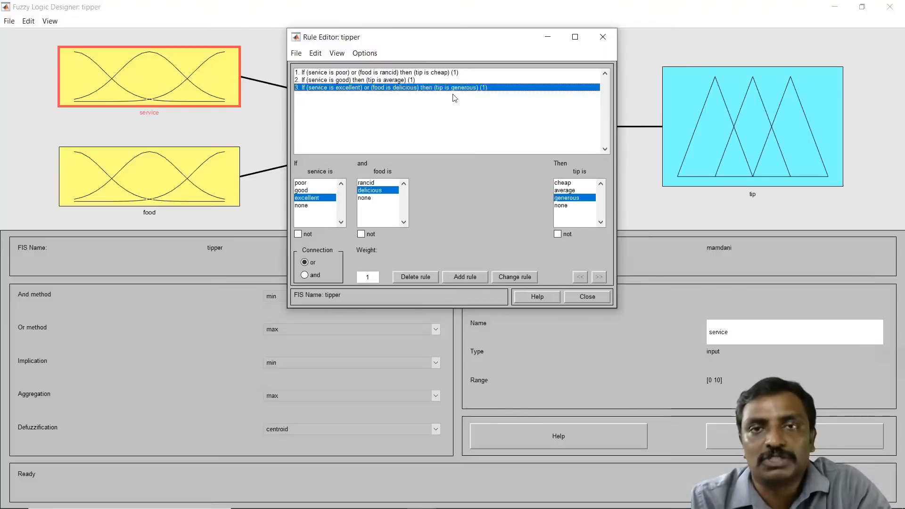
pyautogui.moveTo(448, 44); pyautogui.dragTo(626, 258)
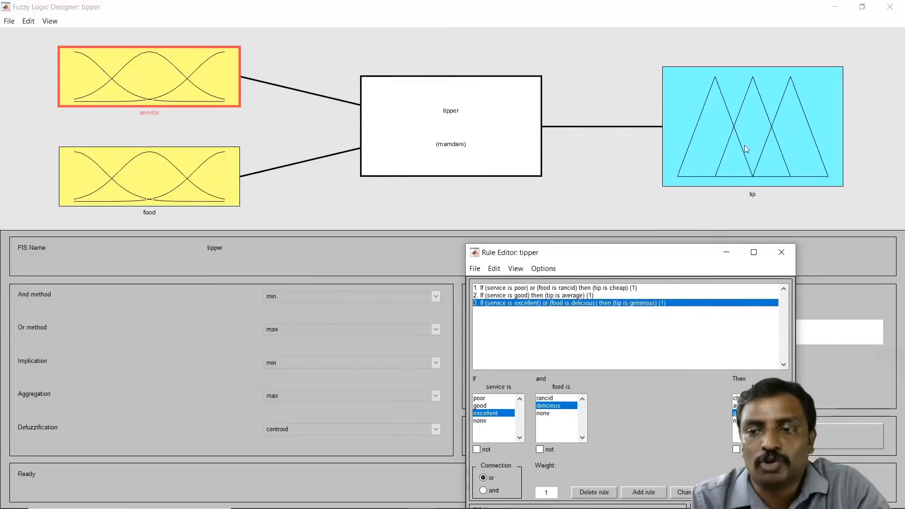
# Step: Open the Membership Function Editor and examine the service, food and tip variables
pyautogui.doubleClick(199, 94)
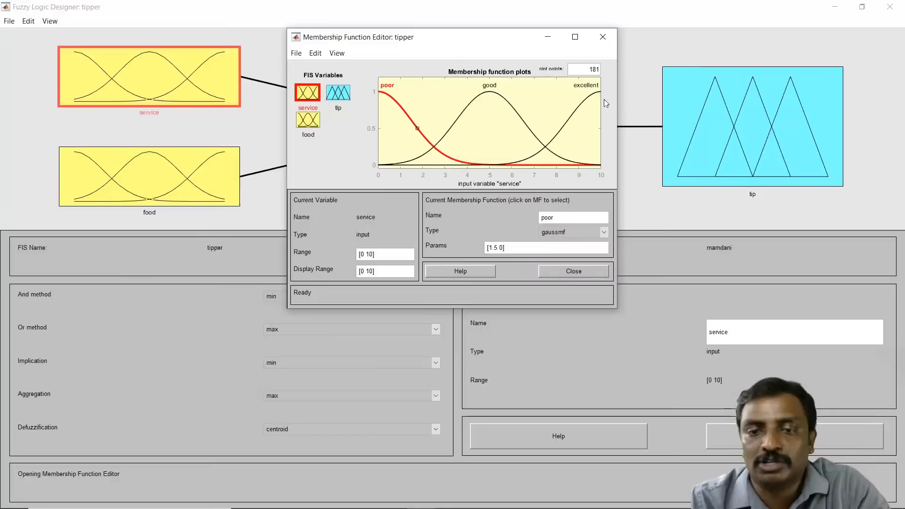
pyautogui.click(306, 126)
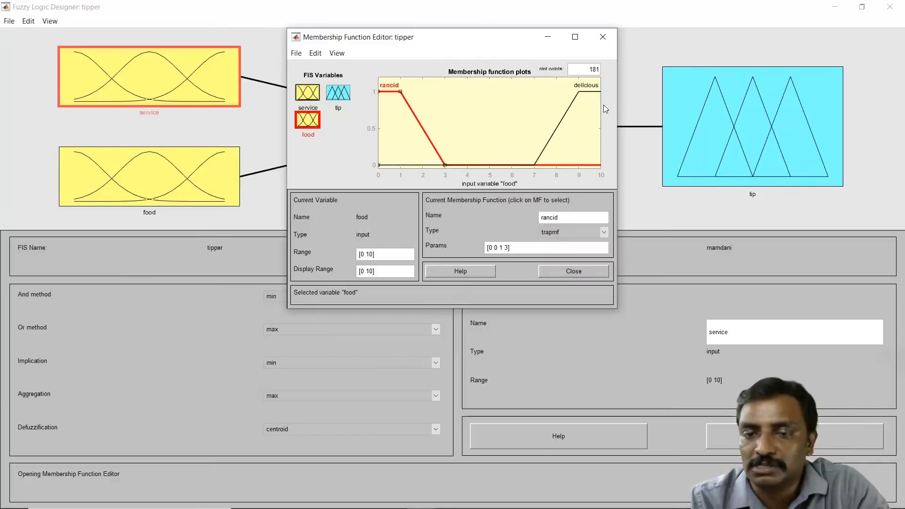
pyautogui.click(339, 97)
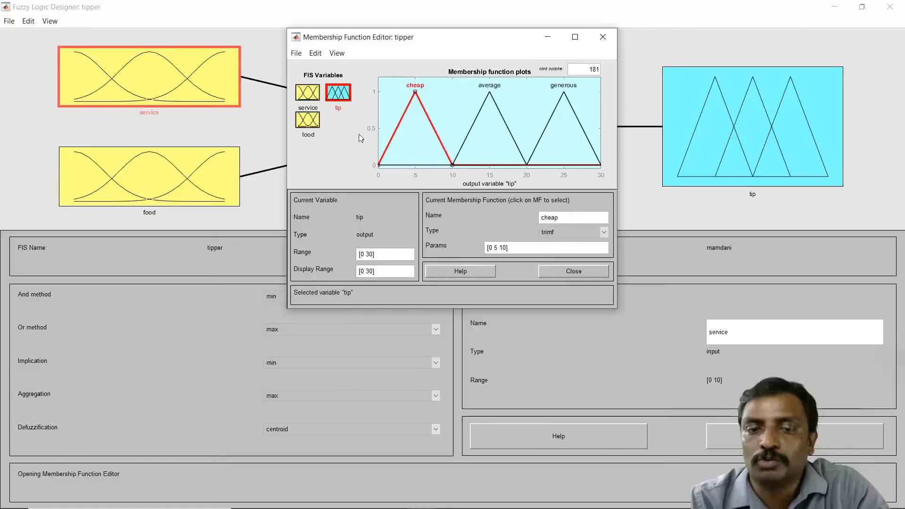
# Step: Reopen the Rule Editor from the Membership Function Editor and close it again
pyautogui.click(315, 53)
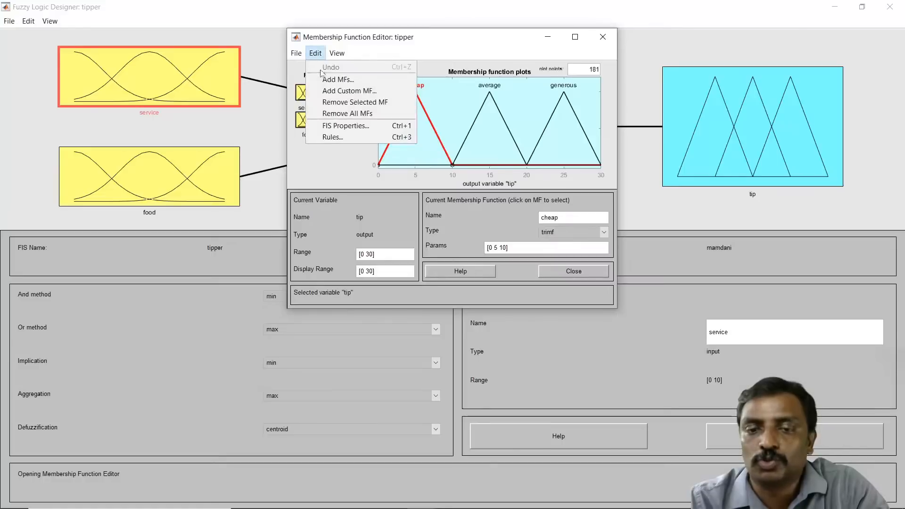
pyautogui.click(346, 137)
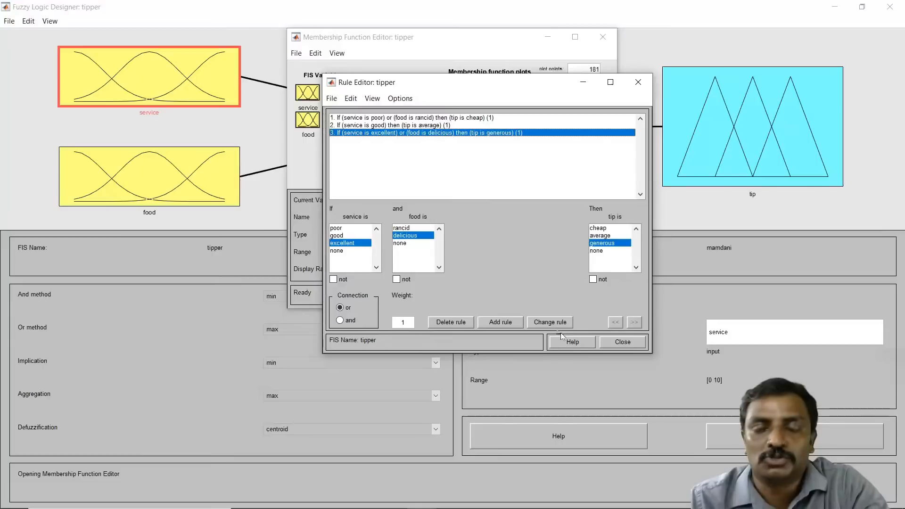
pyautogui.click(642, 346)
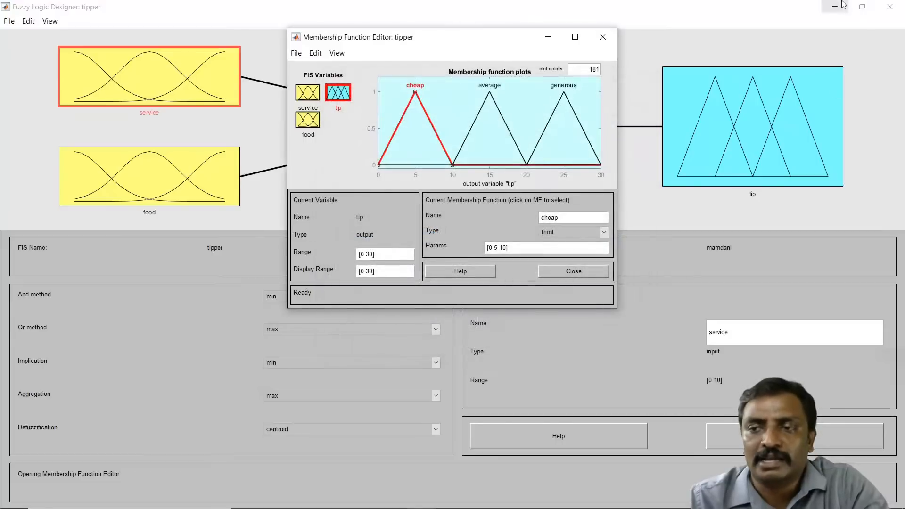
# Step: Minimize the fuzzy designer windows and MATLAB, then switch to the PowerPoint presentation
pyautogui.click(834, 8)
pyautogui.click(547, 37)
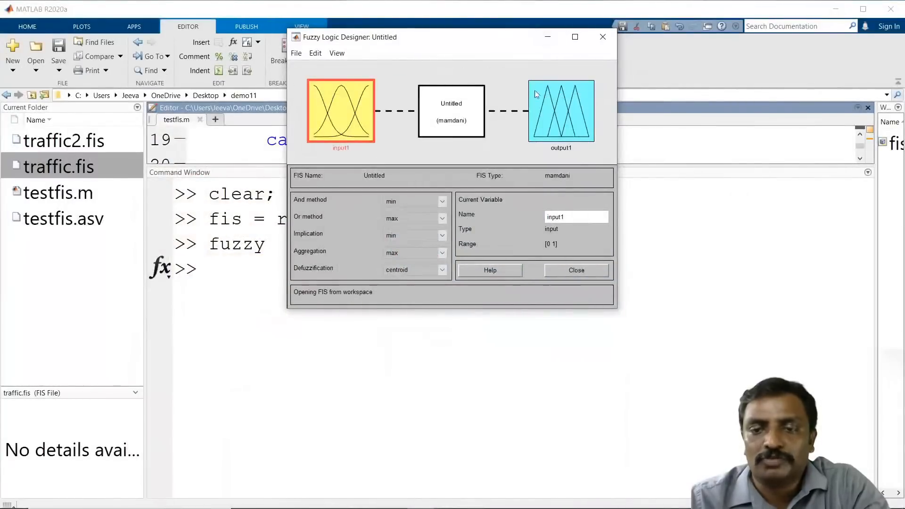
pyautogui.click(549, 40)
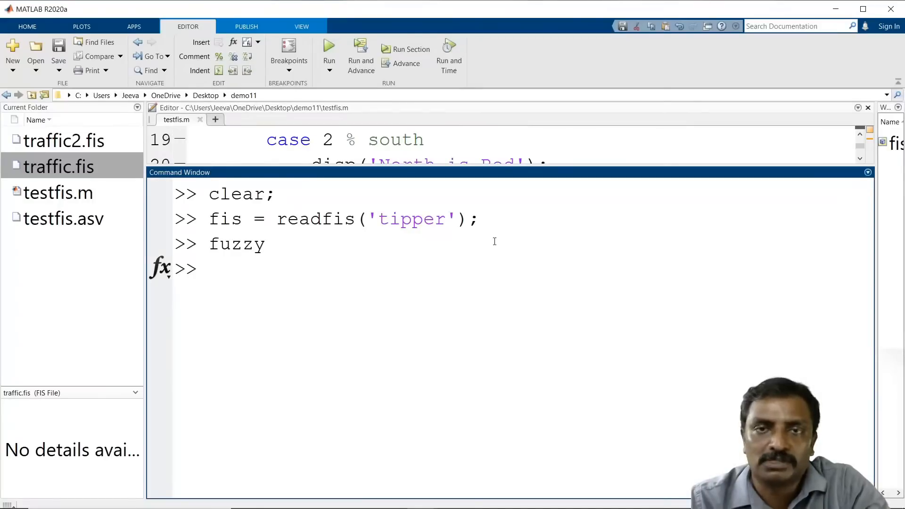
pyautogui.click(834, 9)
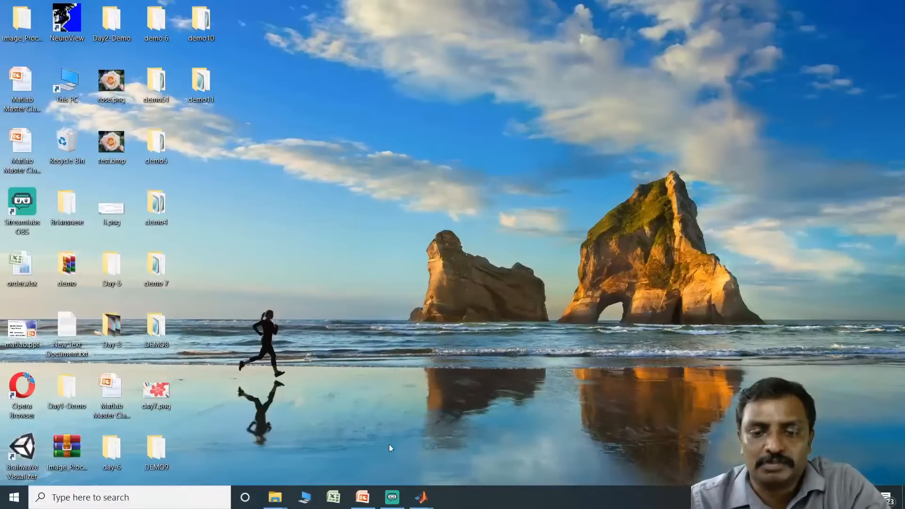
pyautogui.moveTo(428, 503)
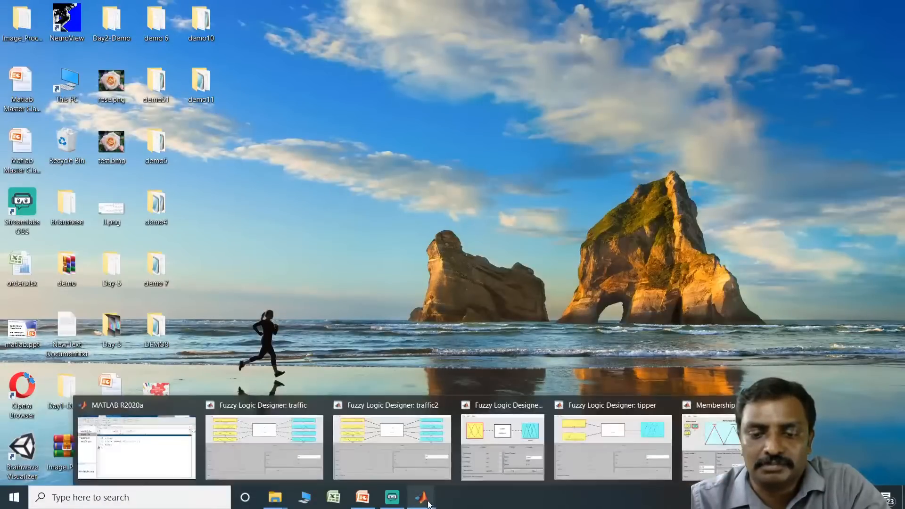
pyautogui.click(359, 500)
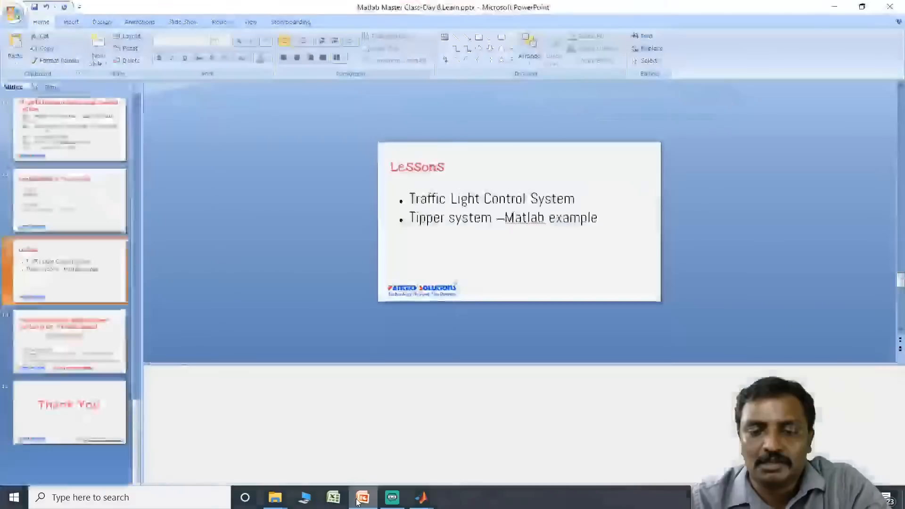
# Step: Select slide 14, start the slideshow from it and advance to the Thank You slide
pyautogui.scroll(6, 93, 264)
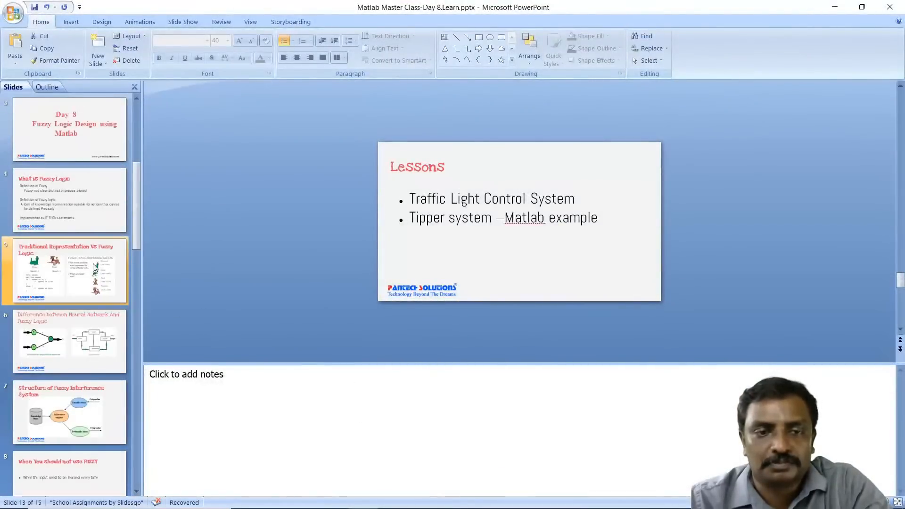
pyautogui.scroll(-6, 93, 263)
pyautogui.click(93, 341)
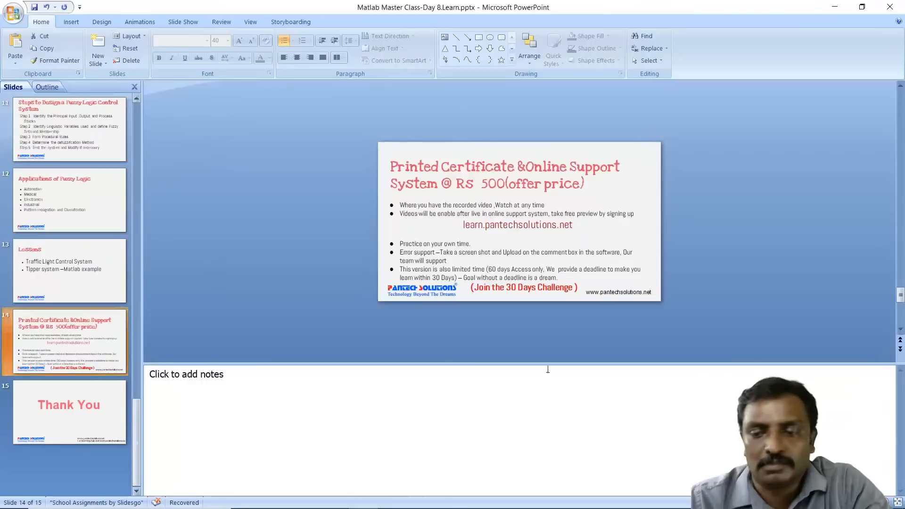
pyautogui.hotkey('shift', 'F5')
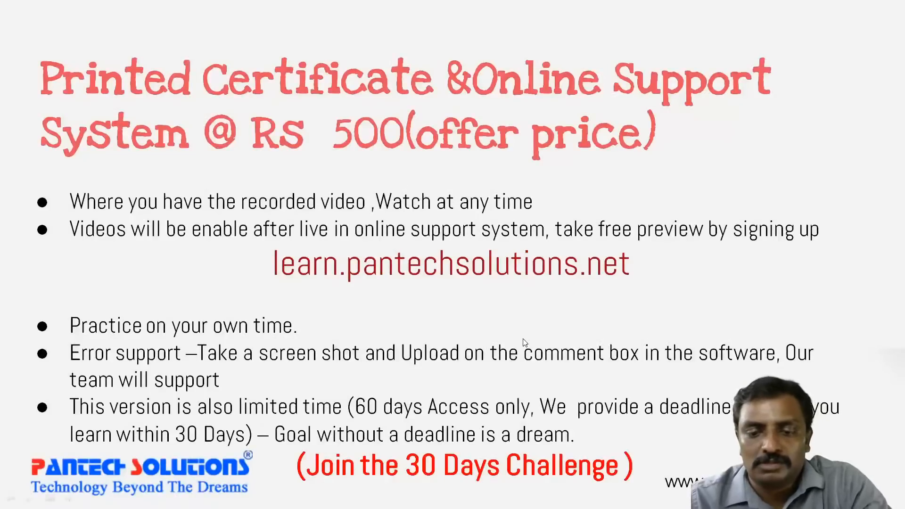
pyautogui.click(525, 343)
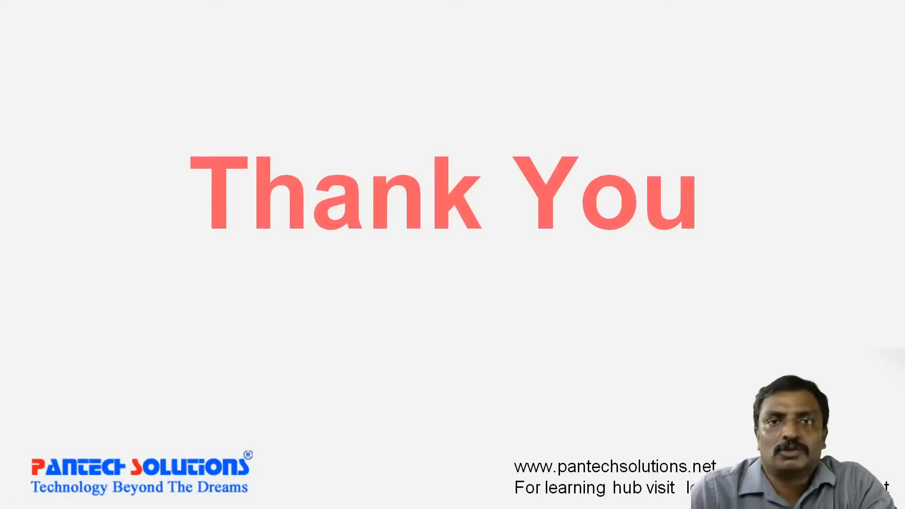